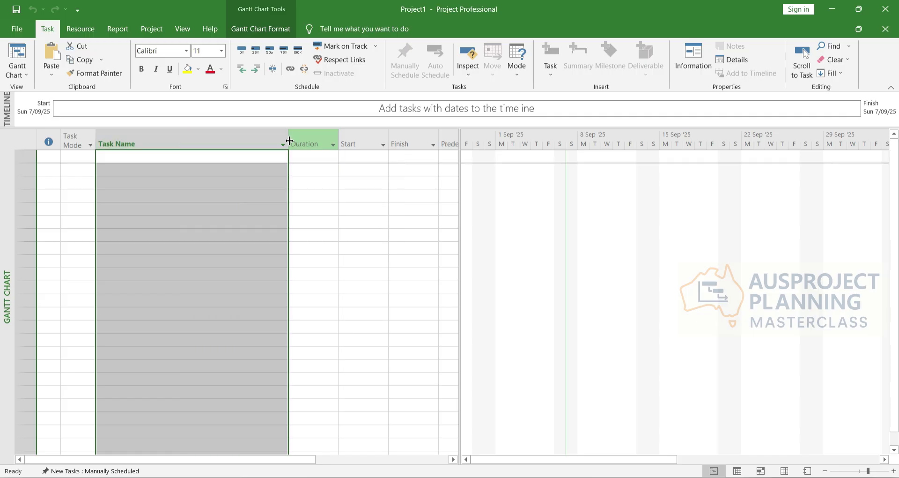
# Enter the first two tasks in the task list, named Key Milestone and Civil works & Site services
pyautogui.click(166, 160)
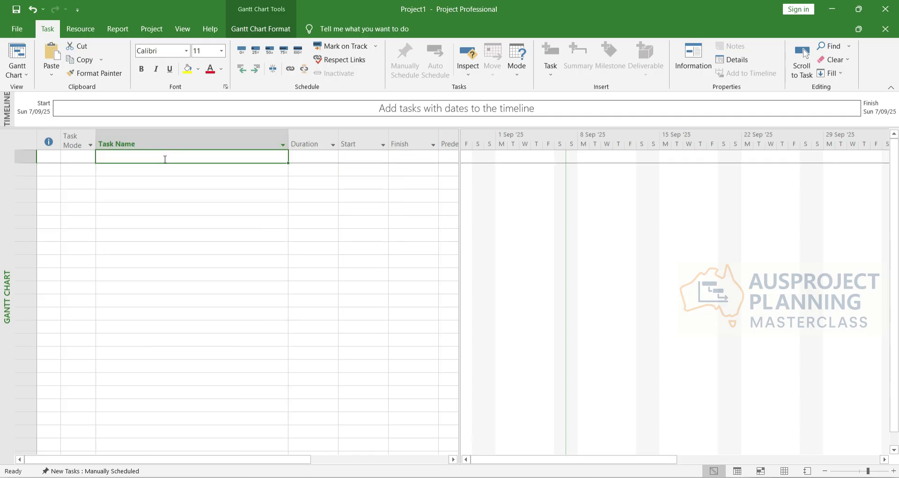
pyautogui.click(163, 159)
pyautogui.write('Ke')
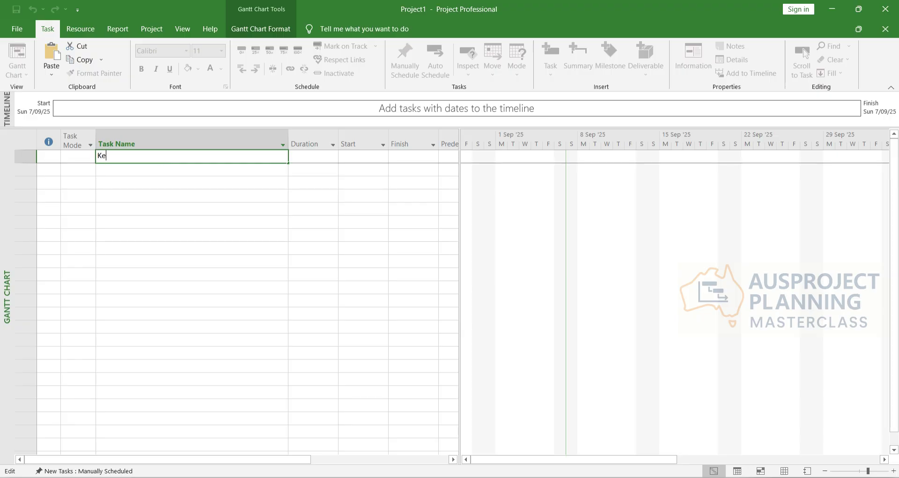
pyautogui.write('y Milestone')
pyautogui.press('Return')
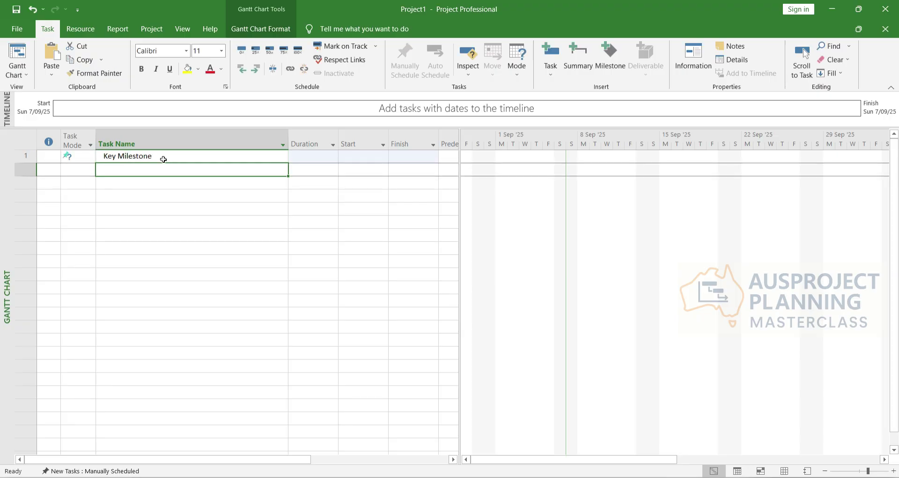
pyautogui.write('cIV')
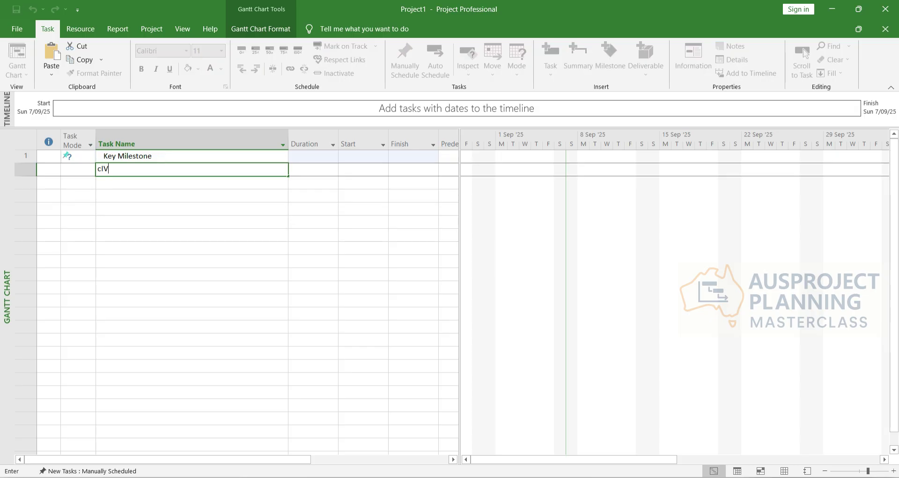
pyautogui.write('IL works & Site services')
pyautogui.press('Return')
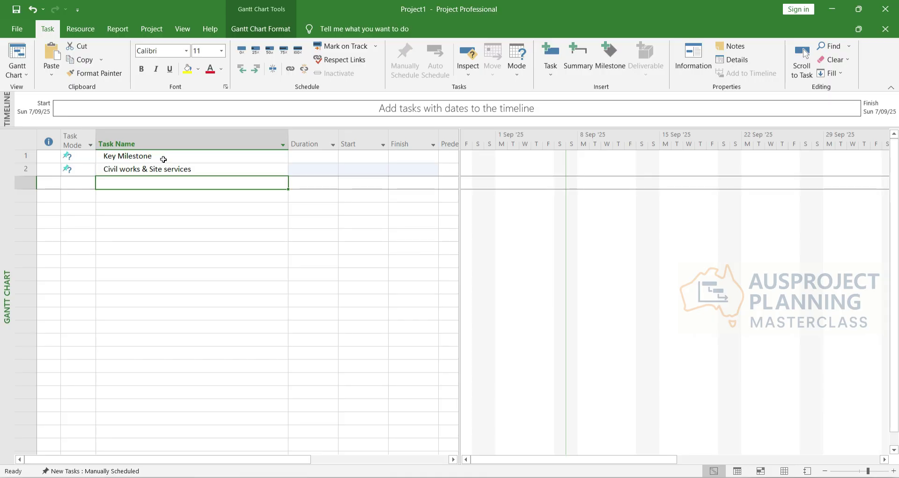
# Add three tasks named Substructure, Superstructure and Roofing below Civil works & Site services
pyautogui.write('Su')
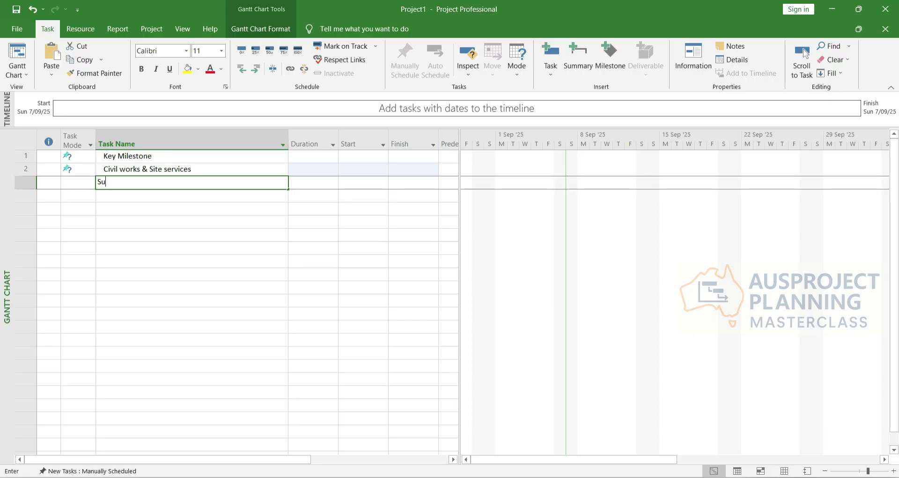
pyautogui.write('bstructure')
pyautogui.press('Return')
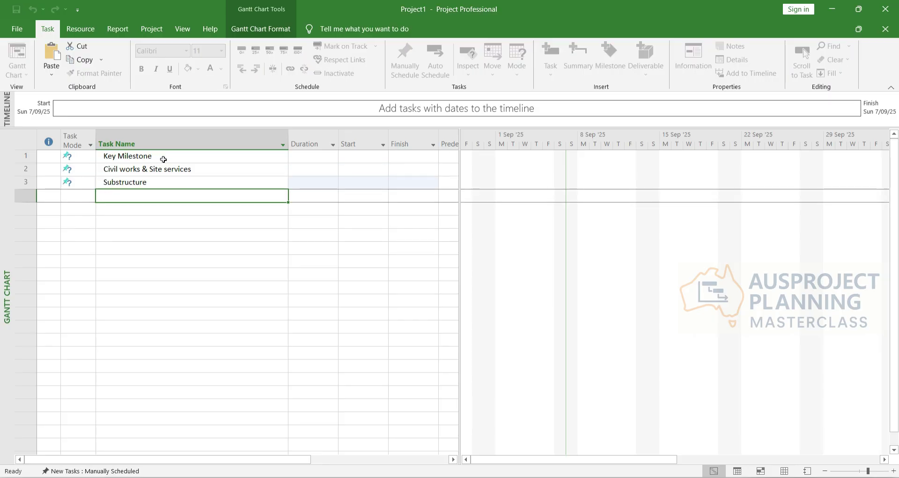
pyautogui.write('Supers')
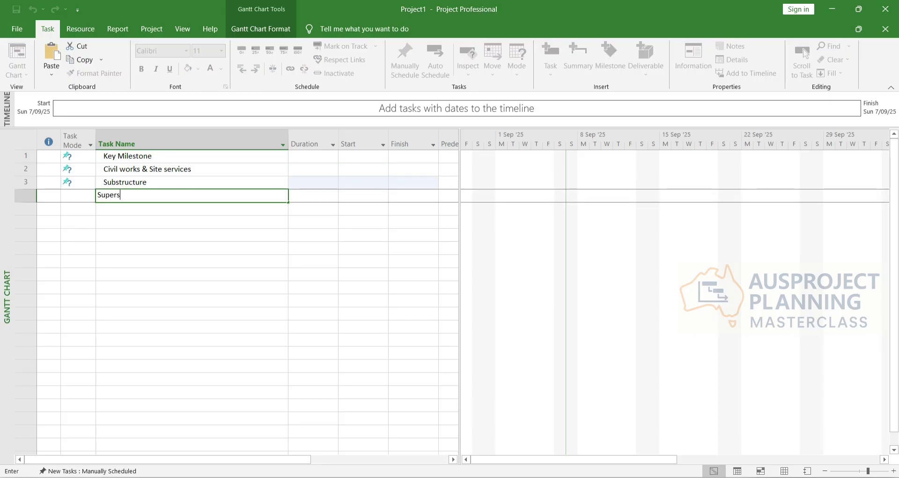
pyautogui.write('tructure')
pyautogui.press('Return')
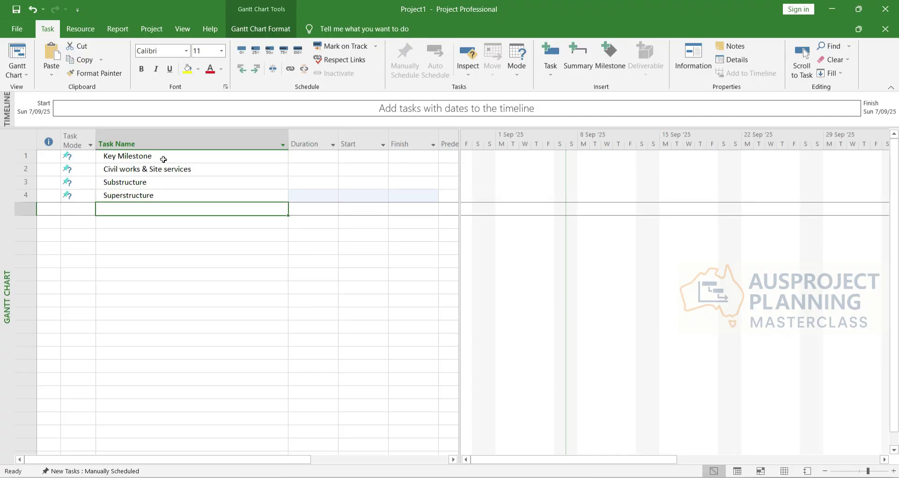
pyautogui.write('Roofing')
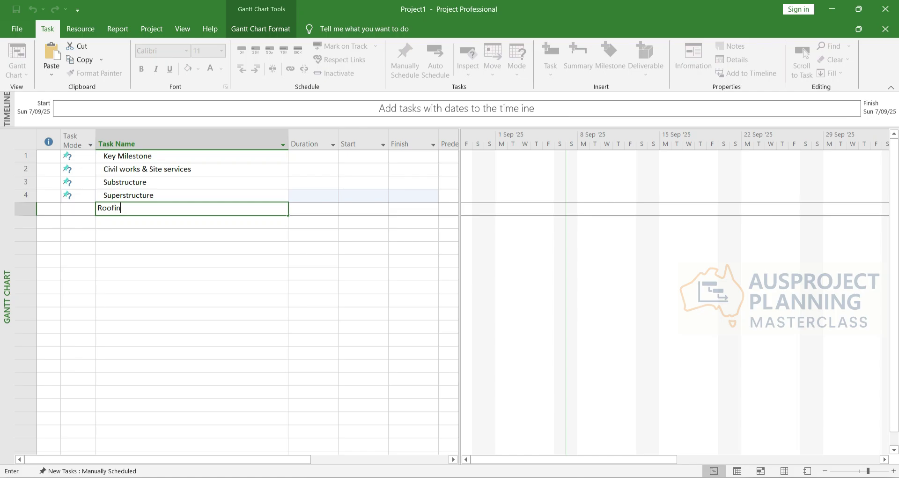
pyautogui.press('Return')
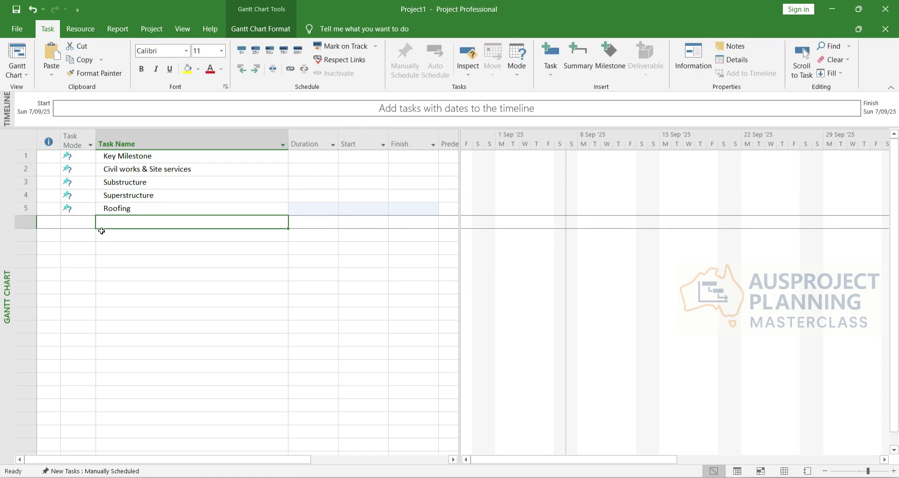
# Add the tasks Building Envelope/Façade and Finishes & Services below Roofing
pyautogui.click(123, 218)
pyautogui.write('Bui')
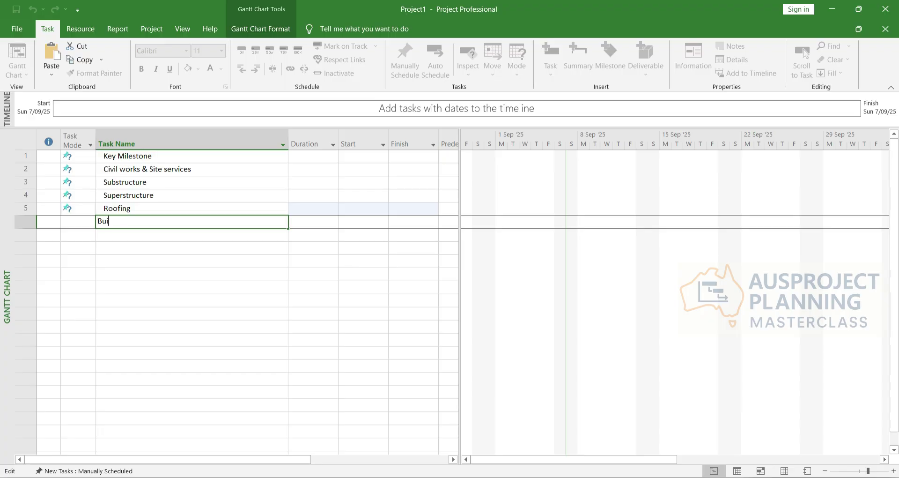
pyautogui.write('lding Envelope/Façade')
pyautogui.press('Return')
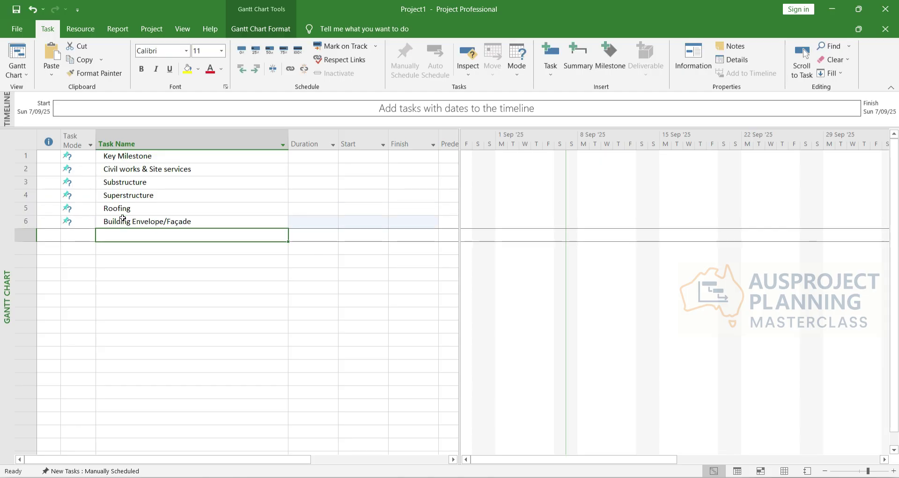
pyautogui.write('Finishes')
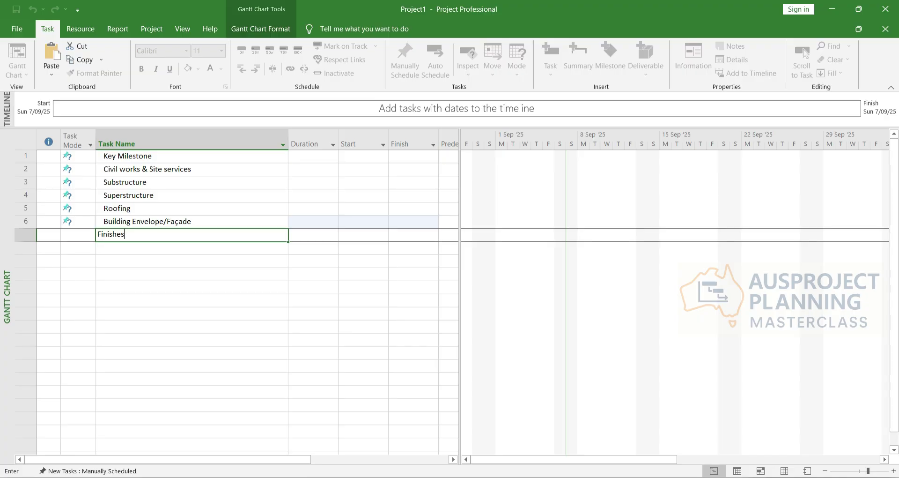
pyautogui.write(' & Services')
pyautogui.press('Return')
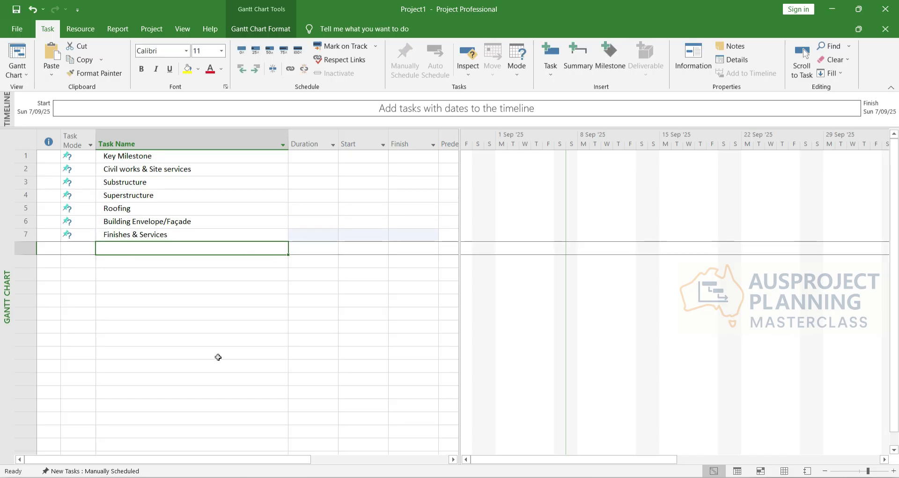
# Complete the task list with two tasks named External works and Closing works
pyautogui.write('External')
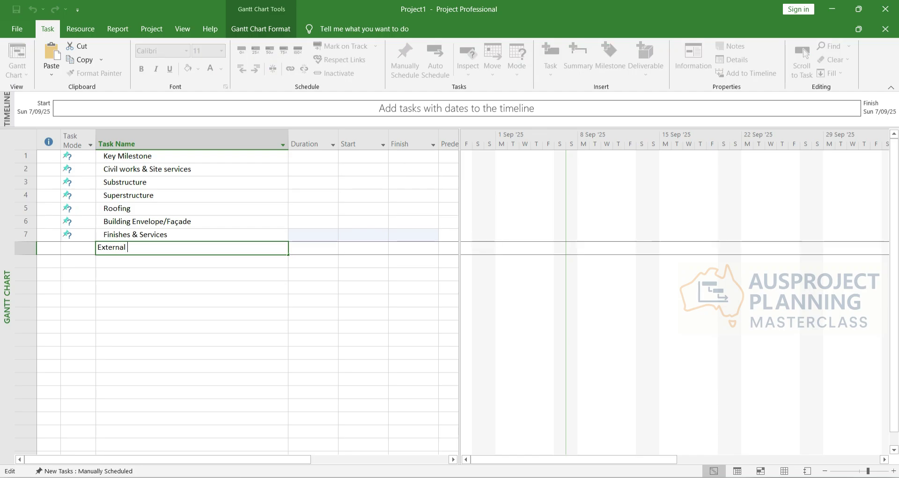
pyautogui.write(' works')
pyautogui.press('Return')
pyautogui.write('Closi')
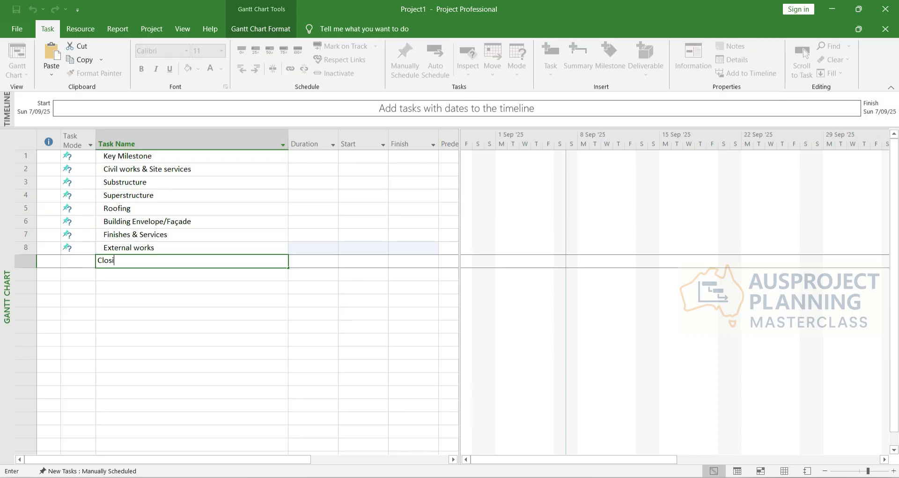
pyautogui.write('ng works')
pyautogui.press('Return')
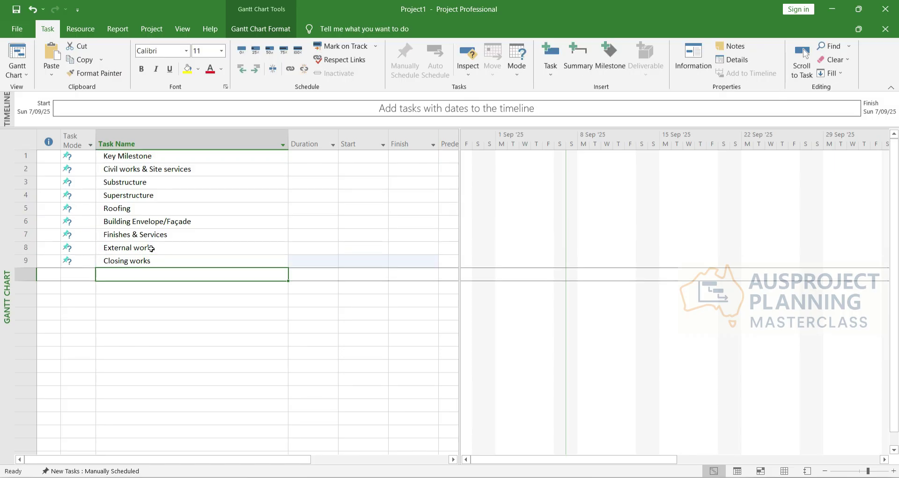
# Review the entered tasks and examine the scheduling indicators in the Task Mode column
pyautogui.click(170, 260)
pyautogui.click(171, 248)
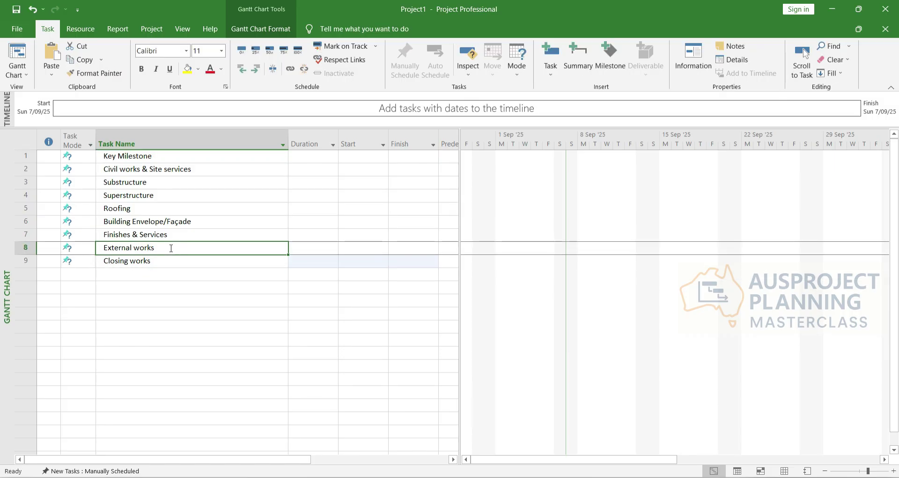
pyautogui.click(150, 196)
pyautogui.click(151, 160)
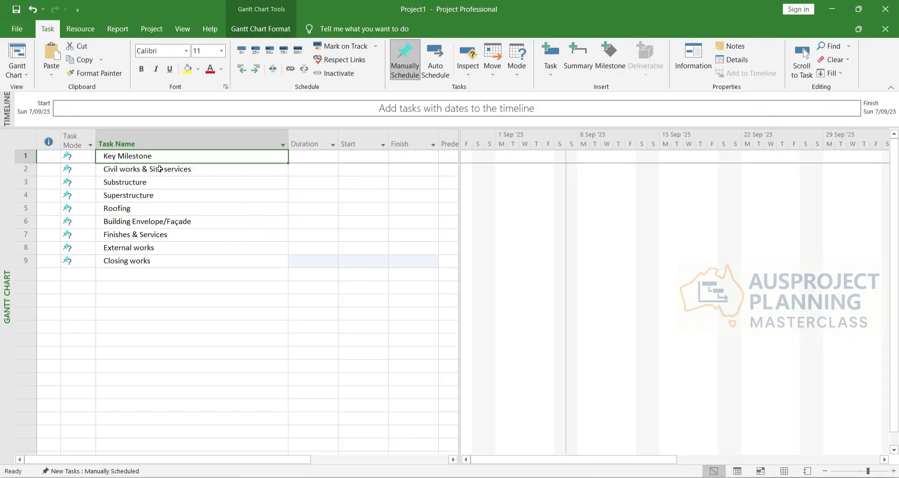
pyautogui.click(159, 170)
pyautogui.click(160, 180)
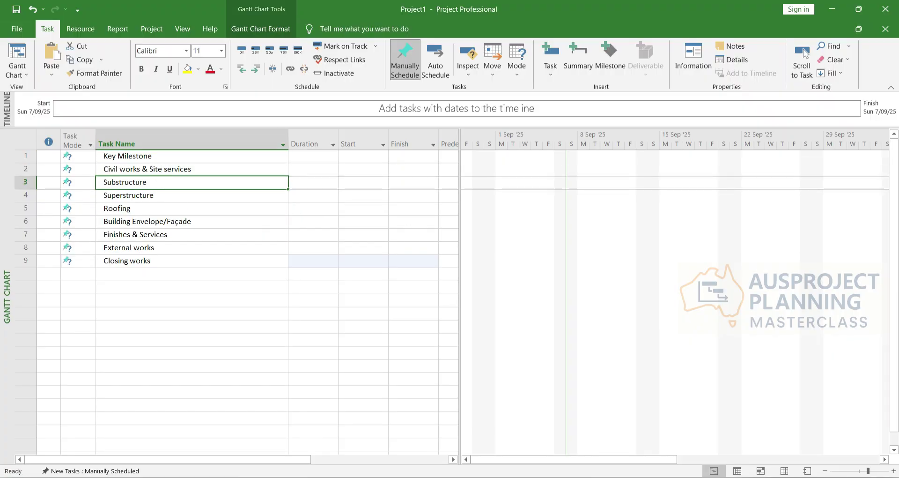
pyautogui.click(204, 274)
pyautogui.click(193, 207)
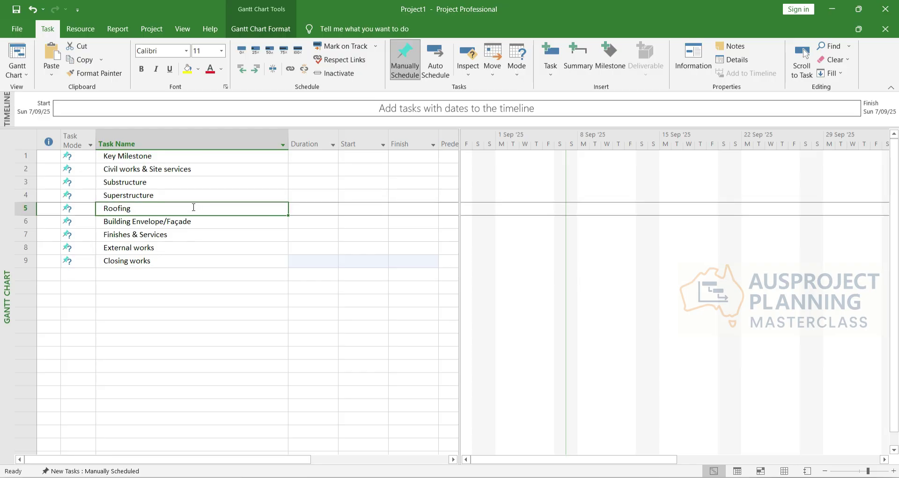
pyautogui.click(80, 142)
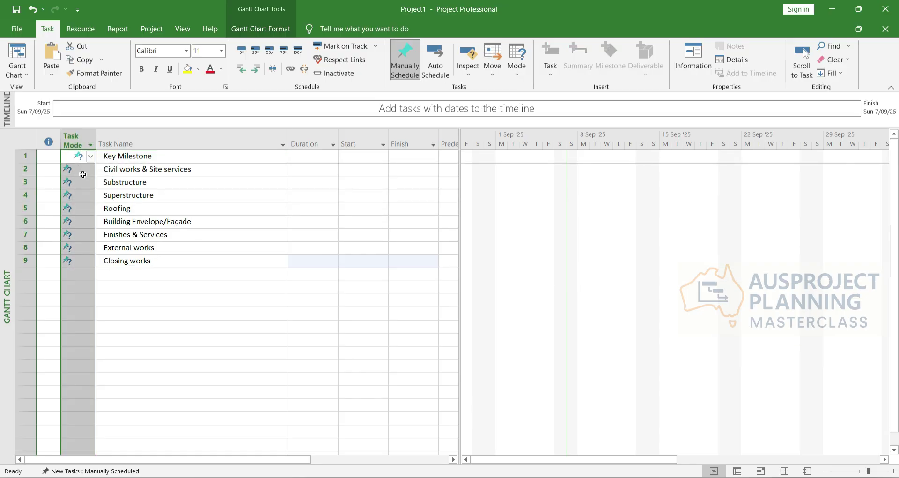
pyautogui.moveTo(74, 169)
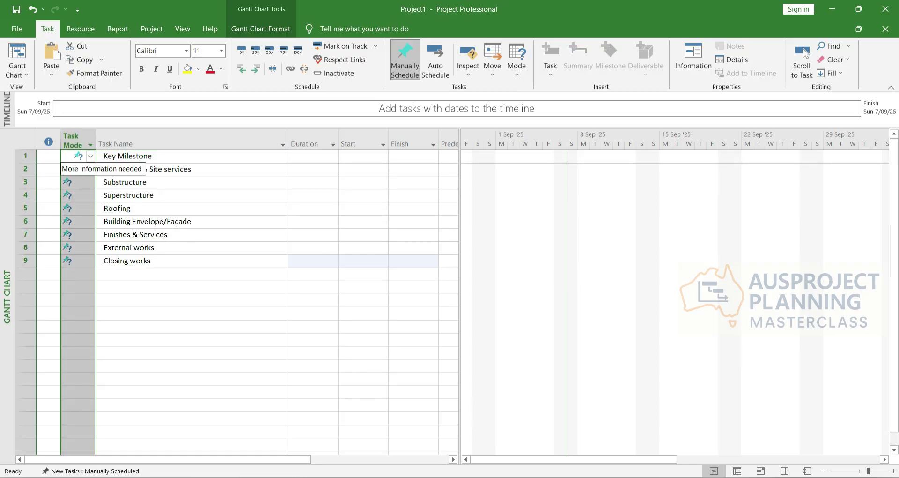
pyautogui.click(132, 273)
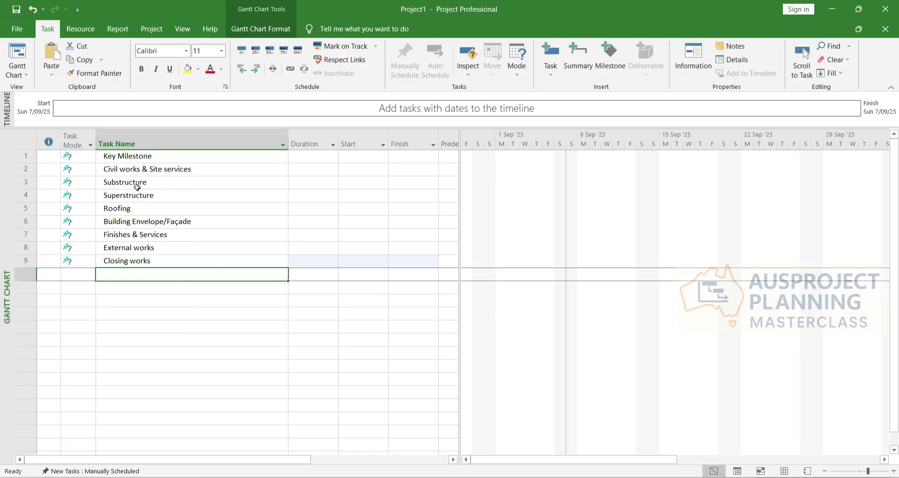
pyautogui.click(77, 138)
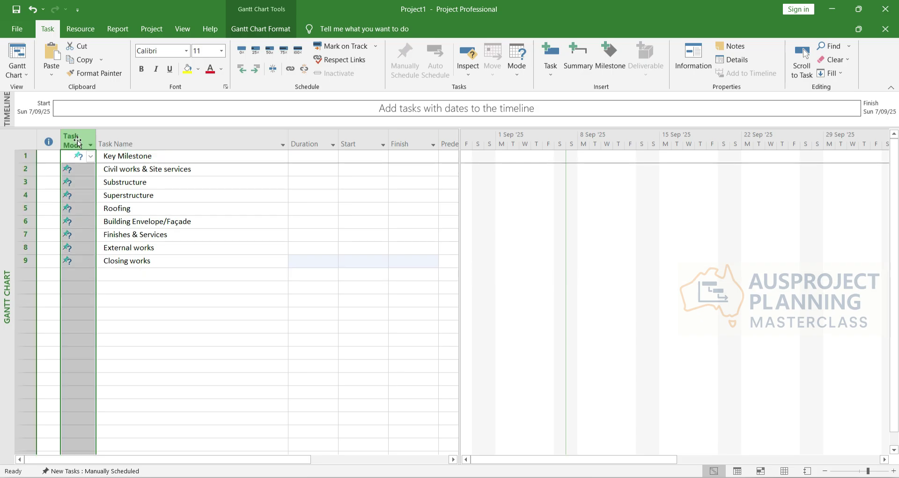
pyautogui.click(195, 232)
# Switch all tasks in the list, from Key Milestone to Closing works, to Auto Schedule
pyautogui.click(31, 141)
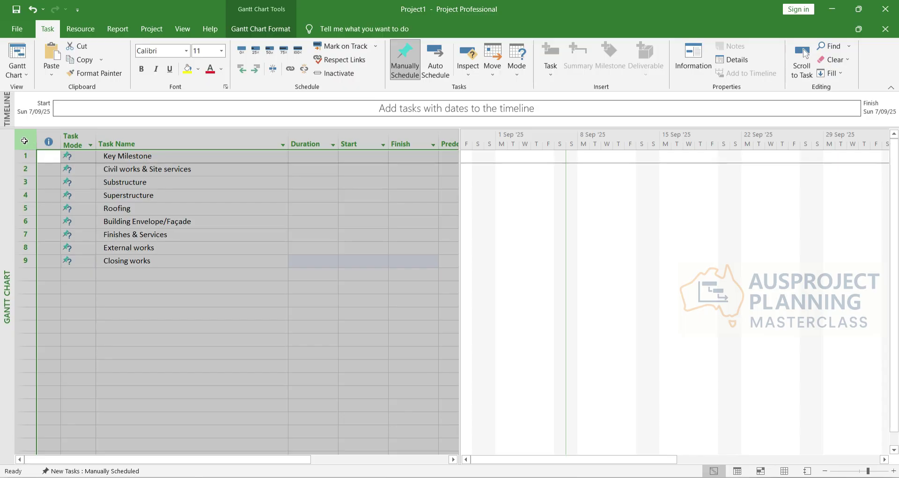
pyautogui.click(441, 58)
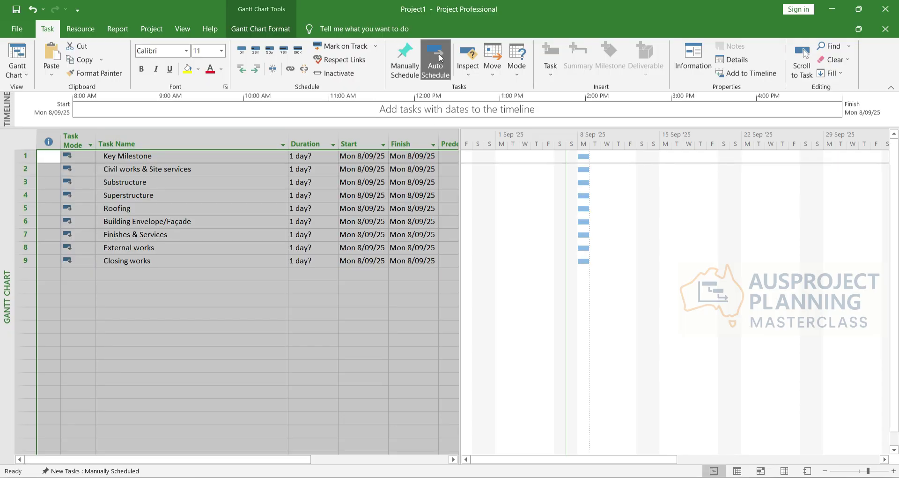
pyautogui.click(181, 377)
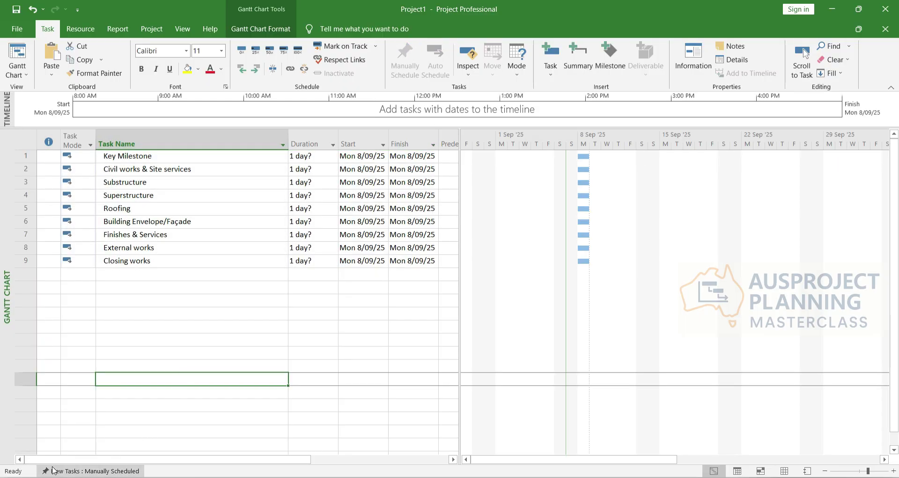
# Set the scheduling mode for new tasks in the project to Auto Scheduled
pyautogui.click(95, 472)
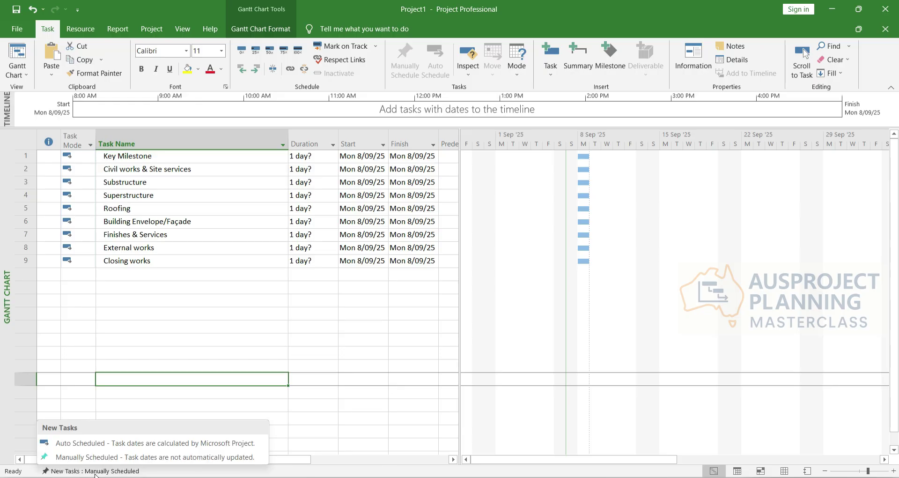
pyautogui.click(83, 449)
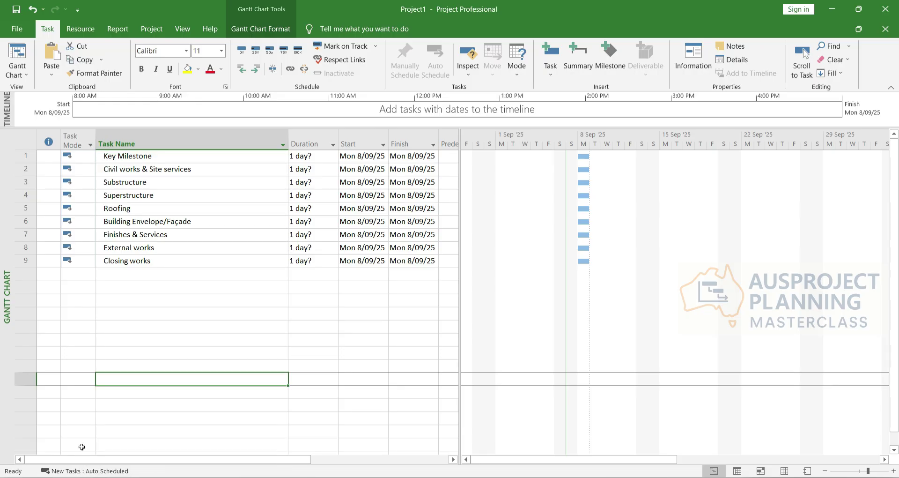
pyautogui.click(193, 359)
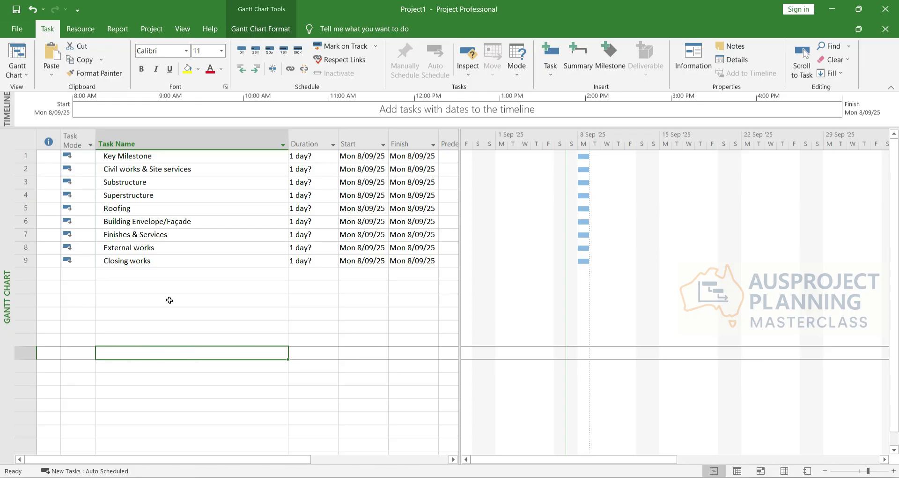
pyautogui.click(164, 272)
pyautogui.click(133, 155)
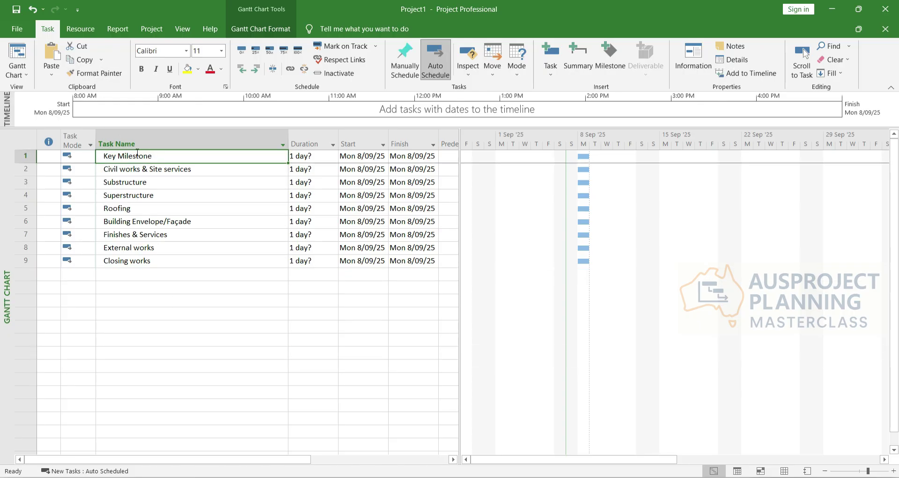
pyautogui.click(220, 222)
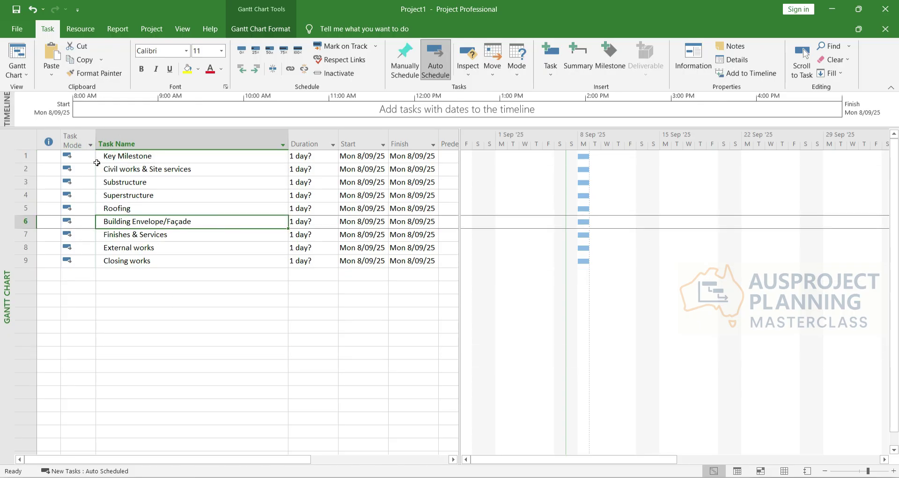
pyautogui.click(78, 141)
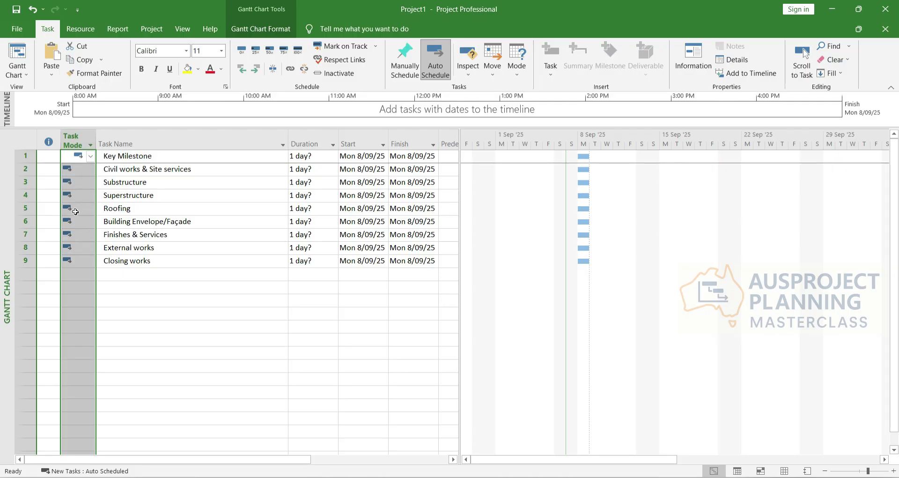
# Insert three blank task rows between Key Milestone and Civil works & Site services
pyautogui.click(142, 248)
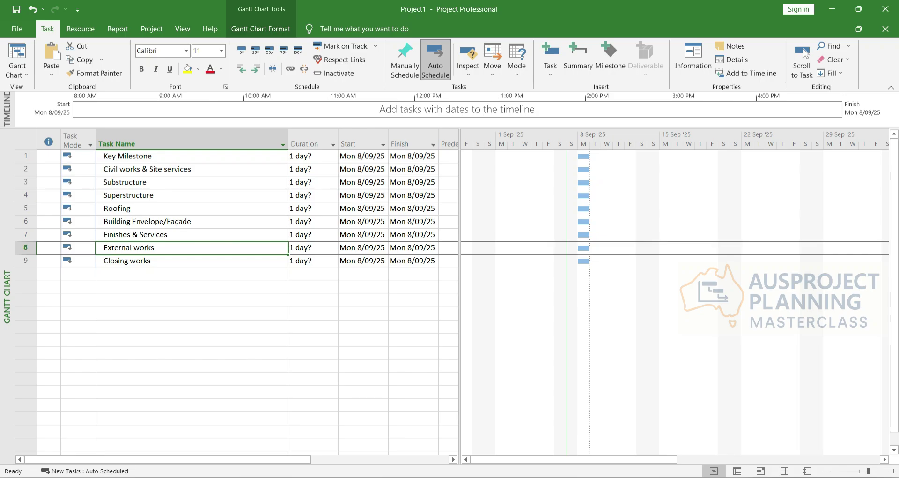
pyautogui.click(170, 273)
pyautogui.click(153, 170)
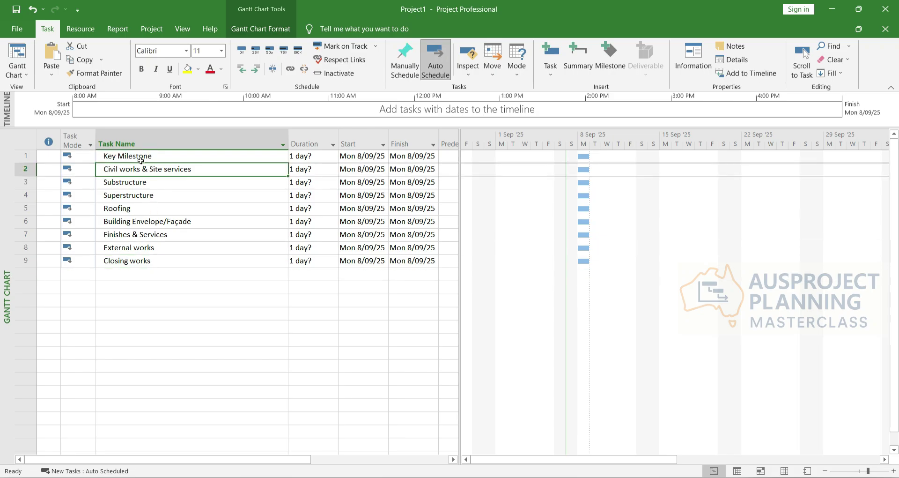
pyautogui.click(26, 168)
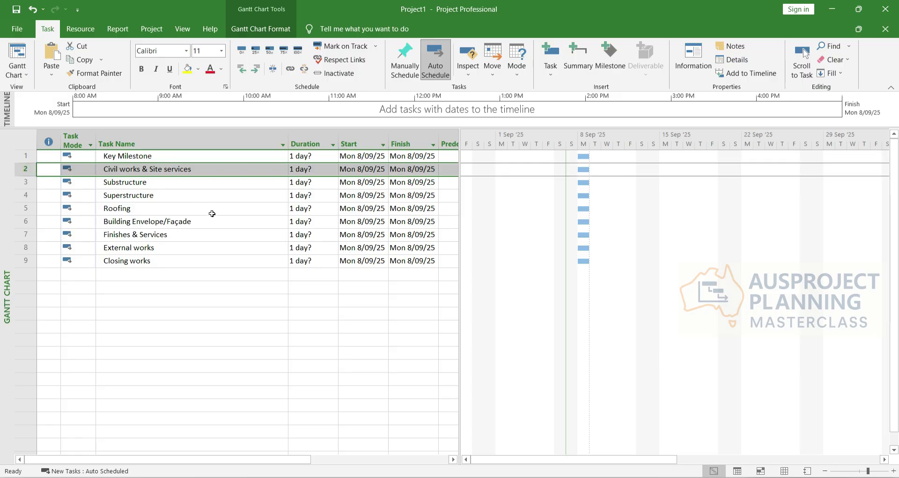
pyautogui.press('Insert')
pyautogui.press('Insert')
pyautogui.press('Insert')
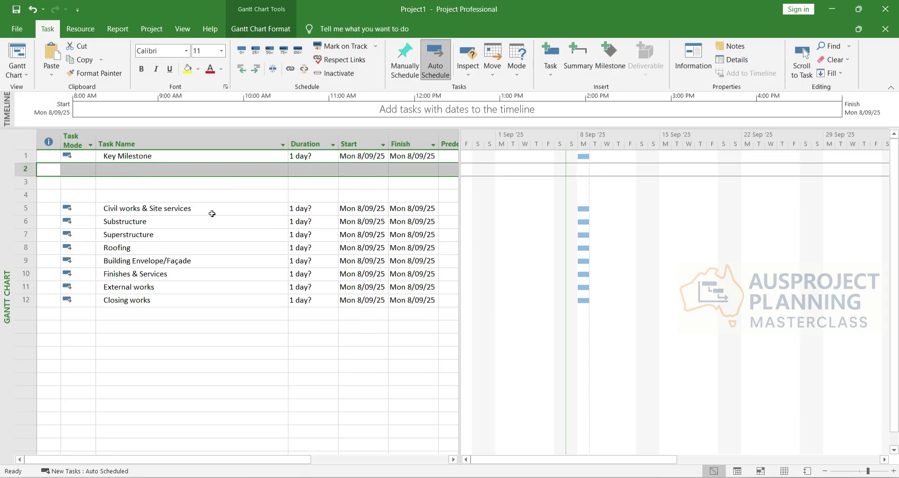
# Enter the tasks Contract Award and Contract Duration in the first two blank rows below Key Milestone
pyautogui.click(173, 185)
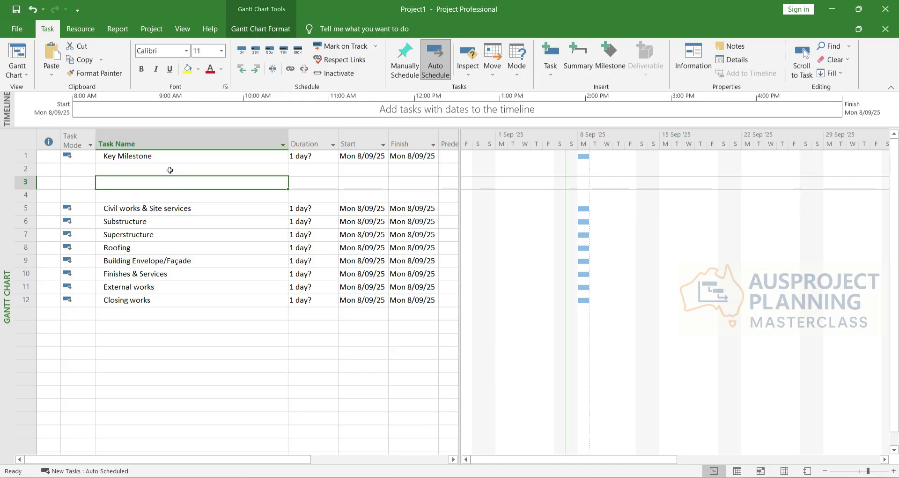
pyautogui.click(170, 169)
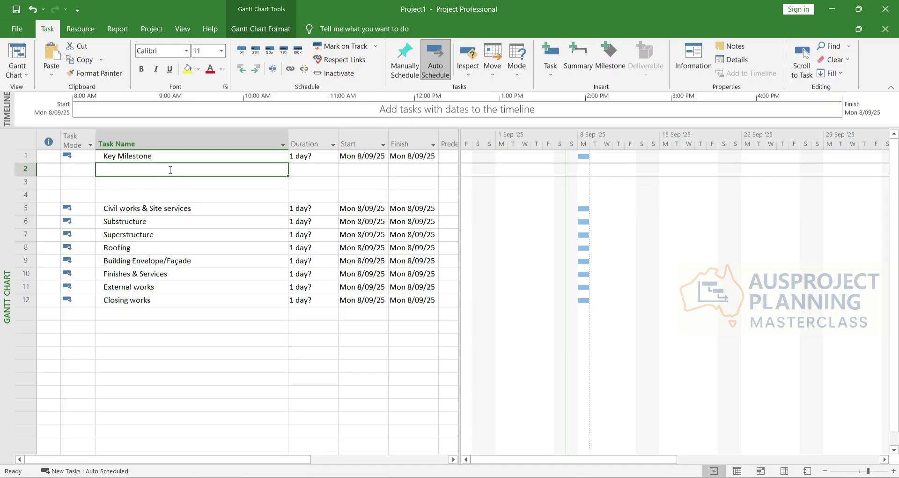
pyautogui.write('Contract')
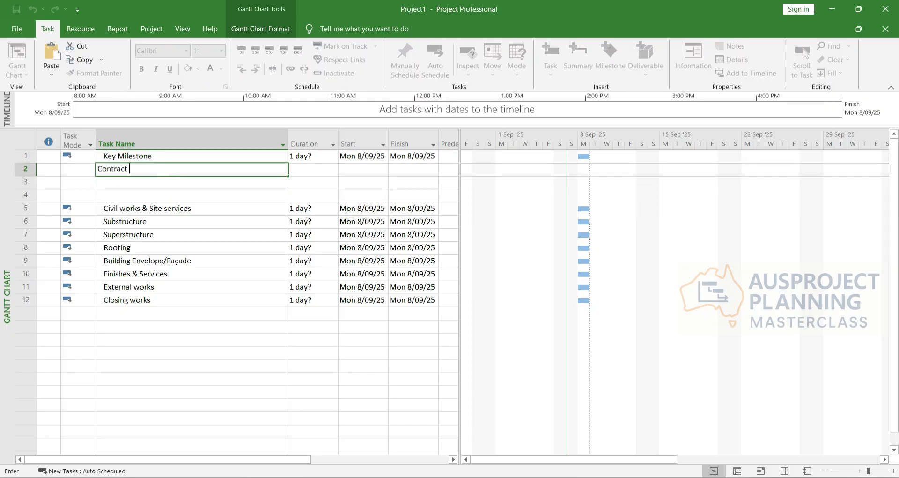
pyautogui.write(' Award')
pyautogui.press('Return')
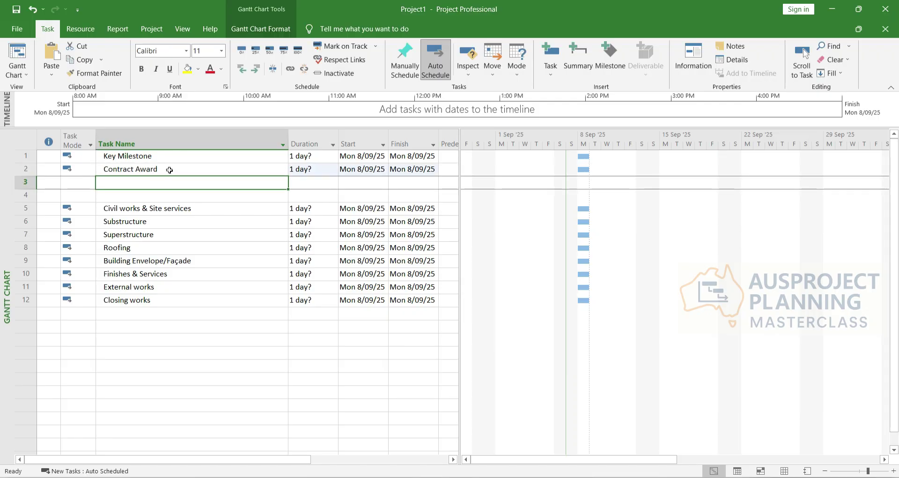
pyautogui.write('Con')
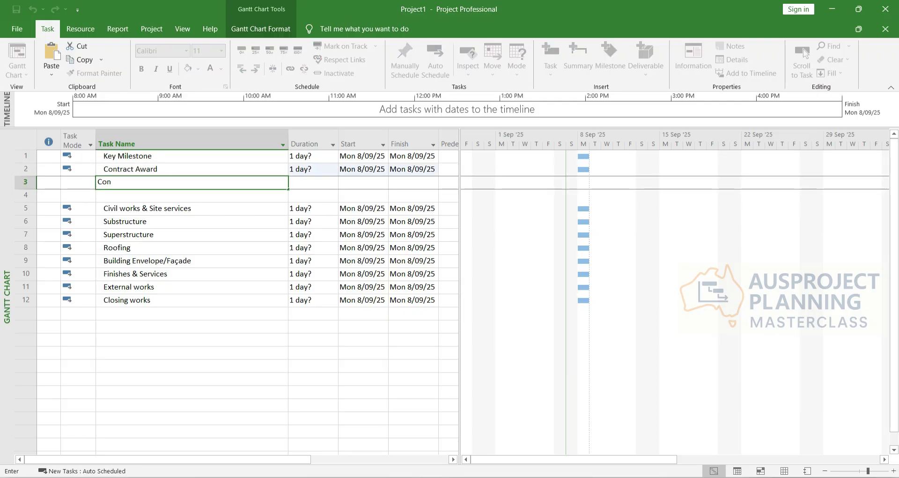
pyautogui.write('tract Duration')
pyautogui.press('Tab')
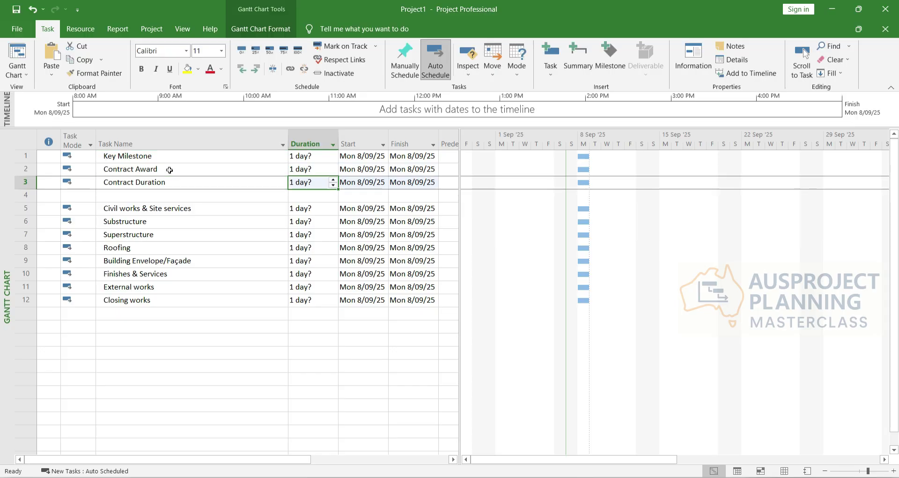
# Enter the task Forecast Practical Completion in the blank row below Contract Duration
pyautogui.press('Left')
pyautogui.press('Down')
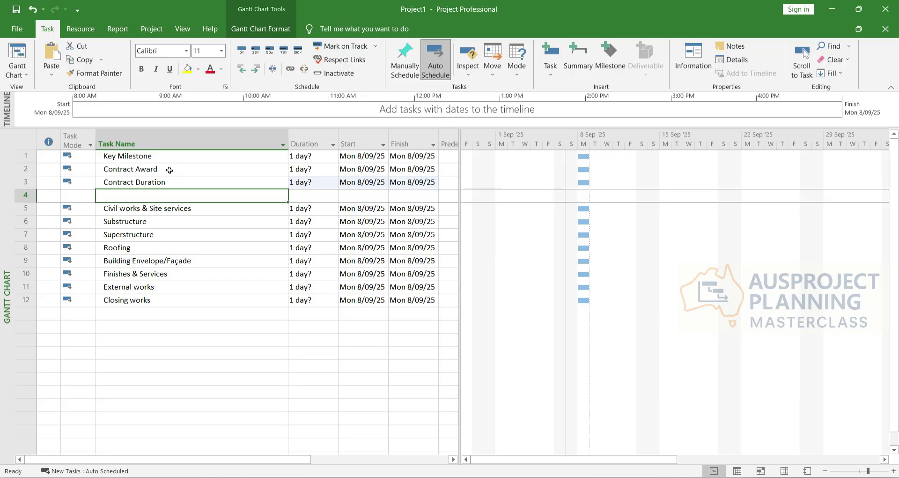
pyautogui.write('Forecas')
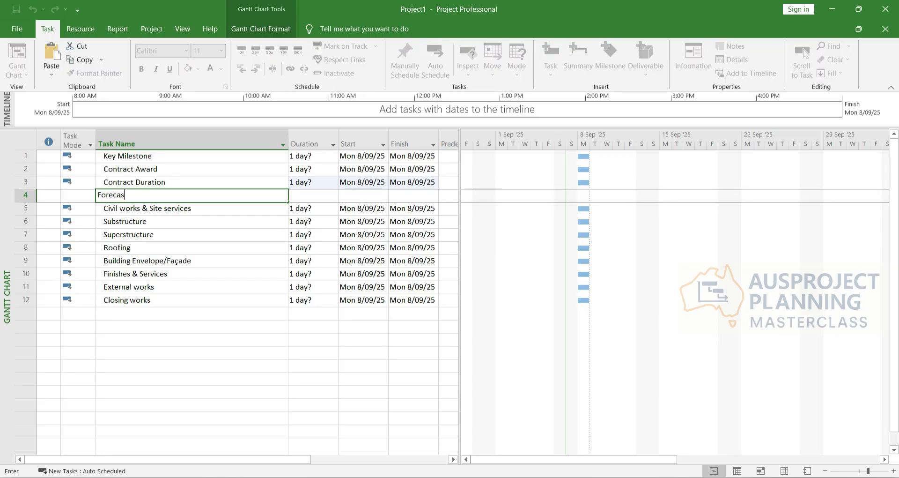
pyautogui.write('t Practcal')
pyautogui.press('BackSpace')
pyautogui.press('BackSpace')
pyautogui.press('BackSpace')
pyautogui.write('ical Completion')
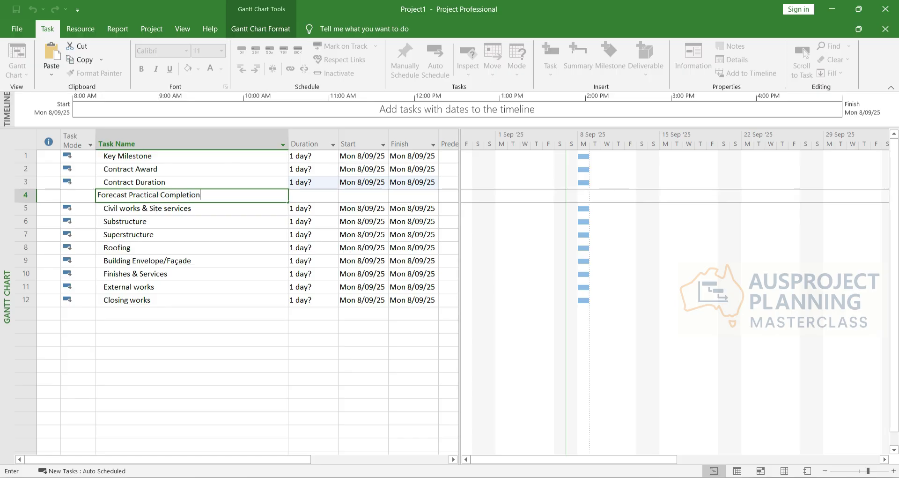
pyautogui.press('Return')
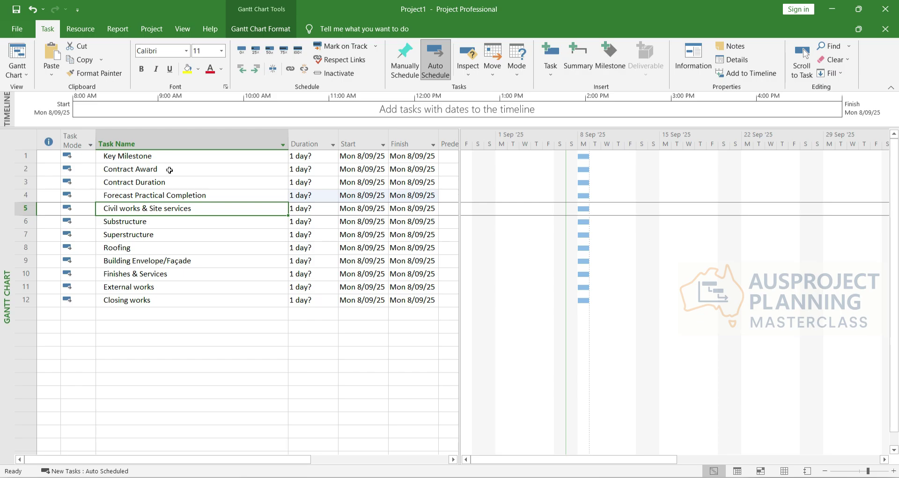
# Indent Contract Award, Contract Duration and Forecast Practical Completion as subtasks of Key Milestone
pyautogui.press('Down')
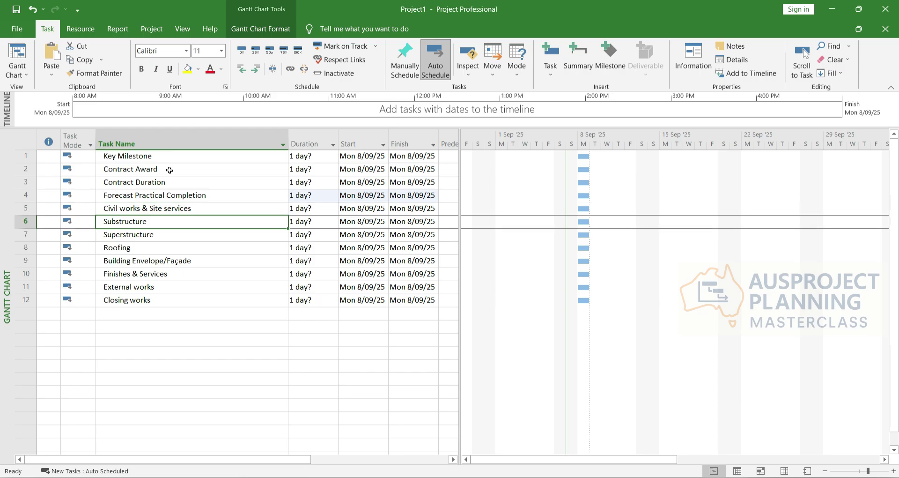
pyautogui.click(117, 173)
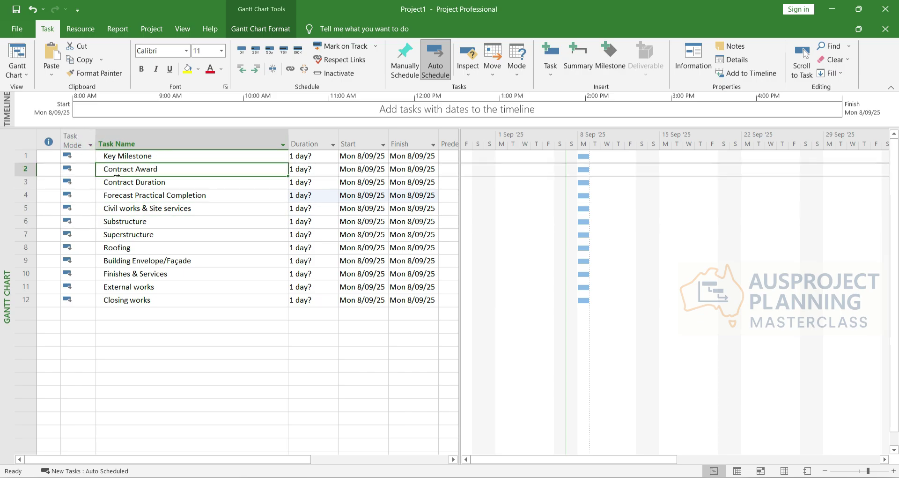
pyautogui.click(112, 182)
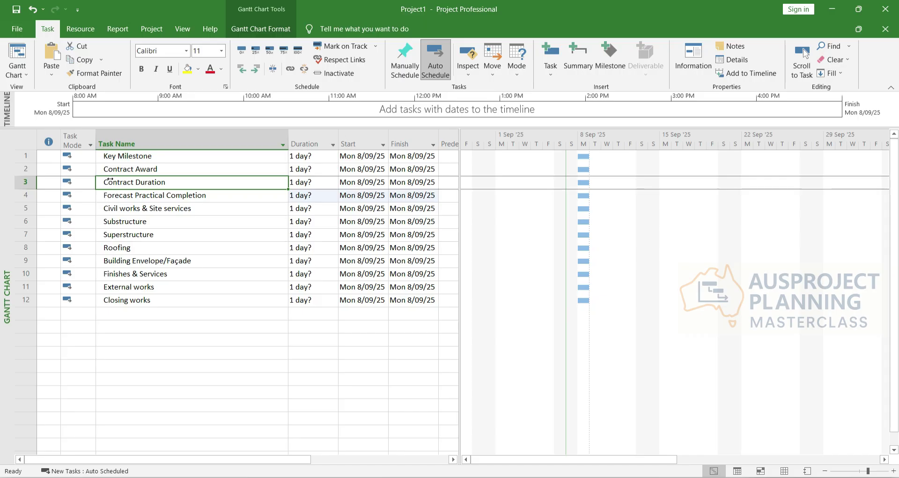
pyautogui.moveTo(112, 168); pyautogui.dragTo(117, 197)
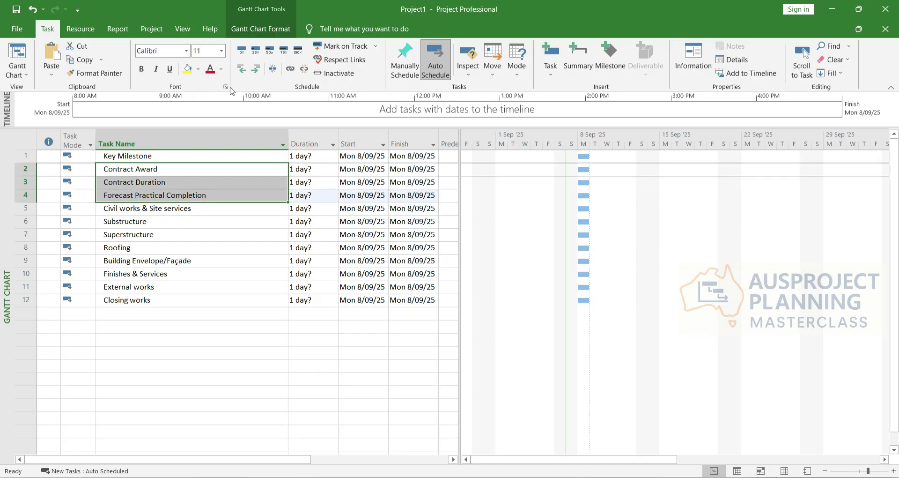
pyautogui.click(255, 71)
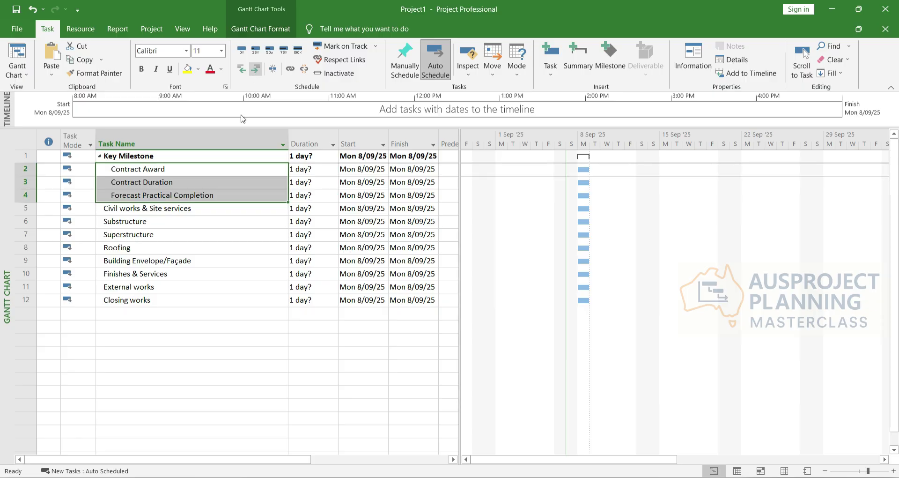
pyautogui.click(211, 219)
pyautogui.click(152, 177)
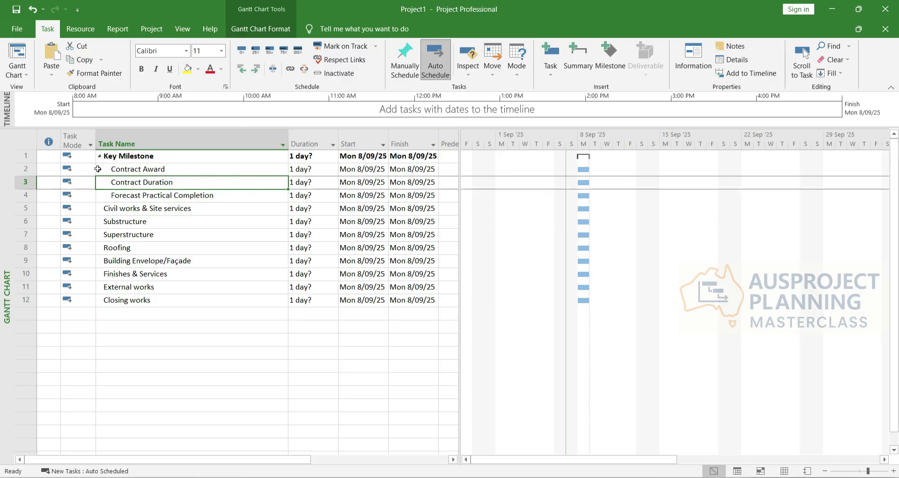
pyautogui.click(131, 193)
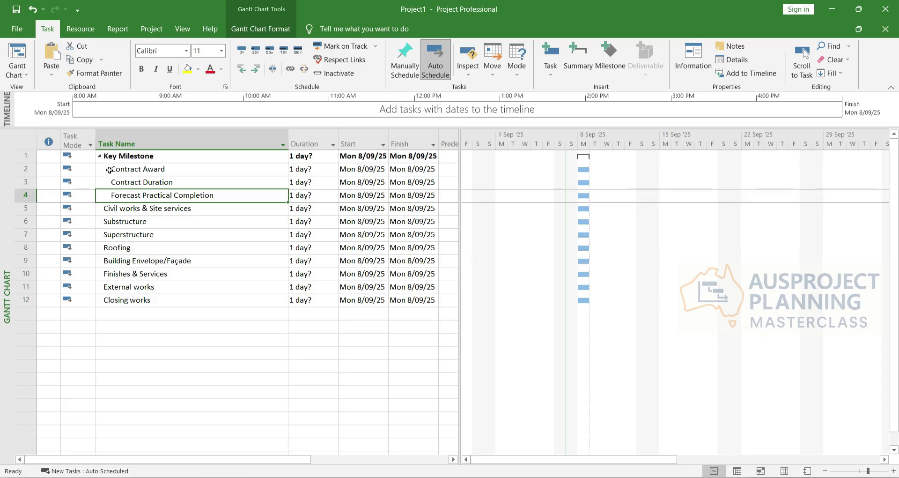
# Insert six blank task rows between Civil works & Site services and Substructure
pyautogui.click(127, 218)
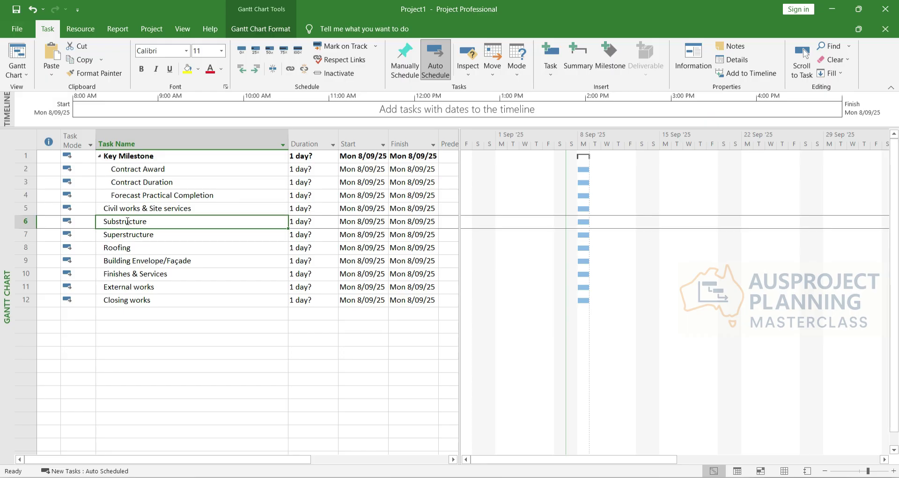
pyautogui.press('Insert')
pyautogui.press('Insert')
pyautogui.press('Insert')
pyautogui.press('Insert')
pyautogui.press('Insert')
pyautogui.press('Insert')
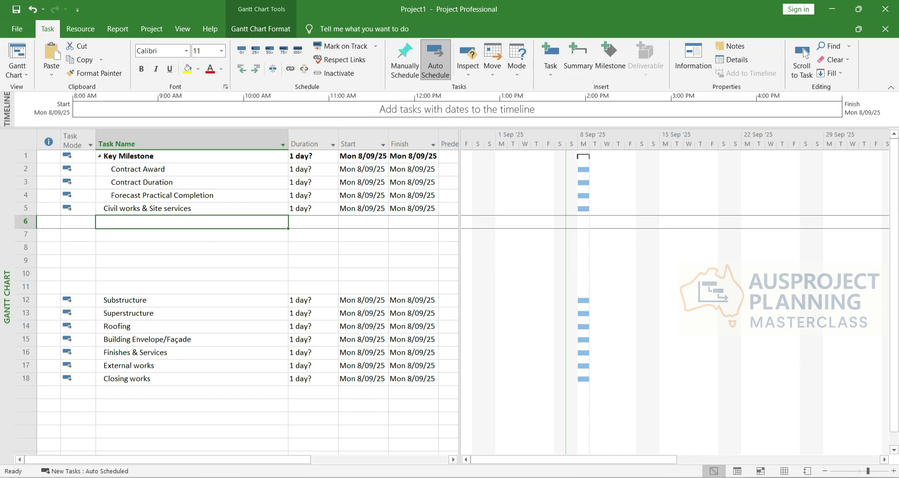
# Enter the task "Clear area/Bulk excavte,remover trees" in the first blank row below Civil works & Site services
pyautogui.click(187, 238)
pyautogui.click(181, 222)
pyautogui.write('Clear')
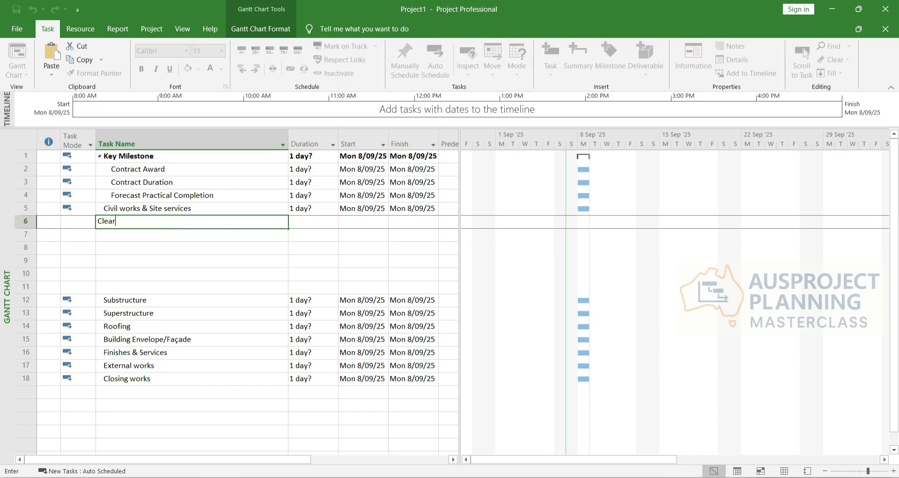
pyautogui.write(' area/Bulk excavte,remover trees')
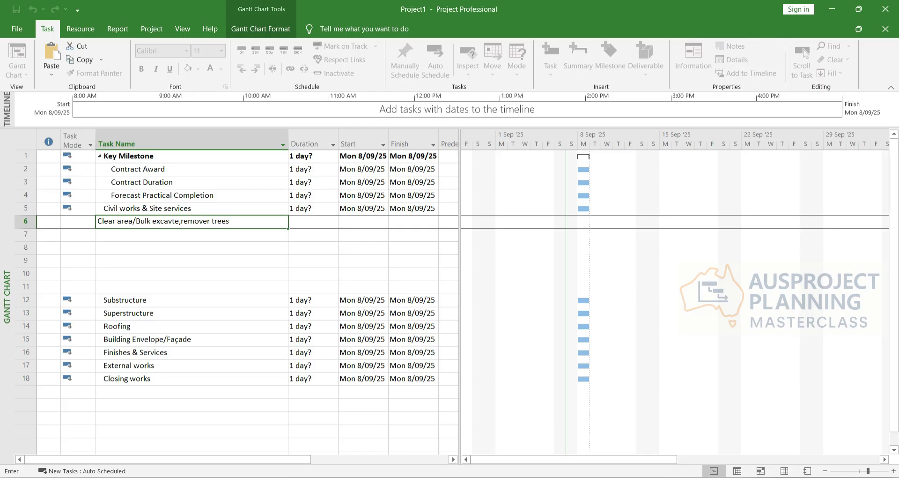
pyautogui.press('Return')
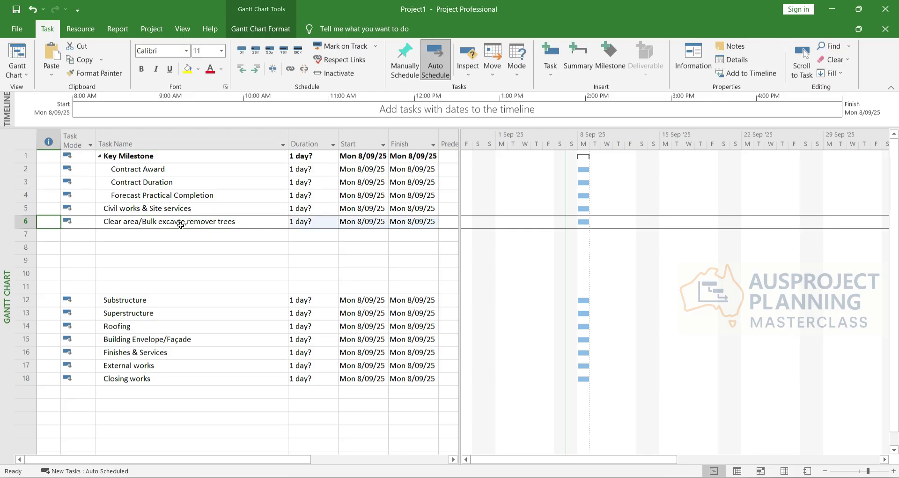
# Correct "remover" to "remove" in the name of the area clearing task
pyautogui.click(213, 223)
pyautogui.doubleClick(213, 223)
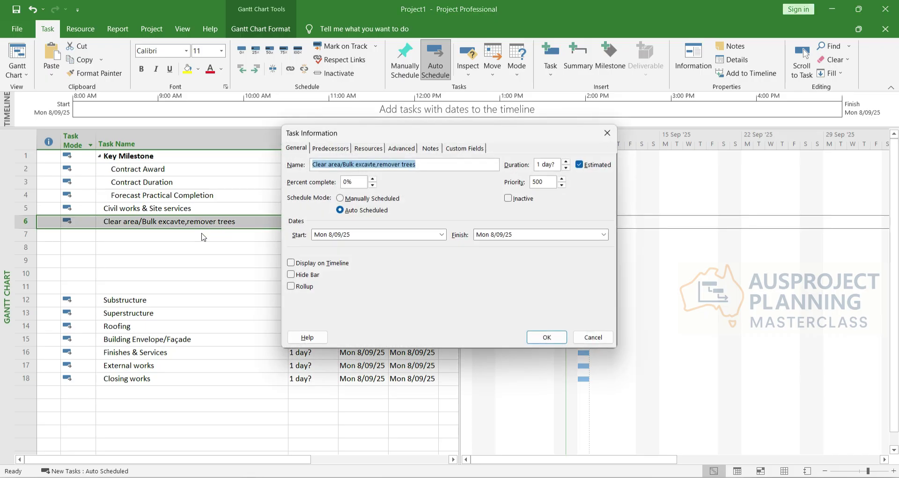
pyautogui.click(400, 164)
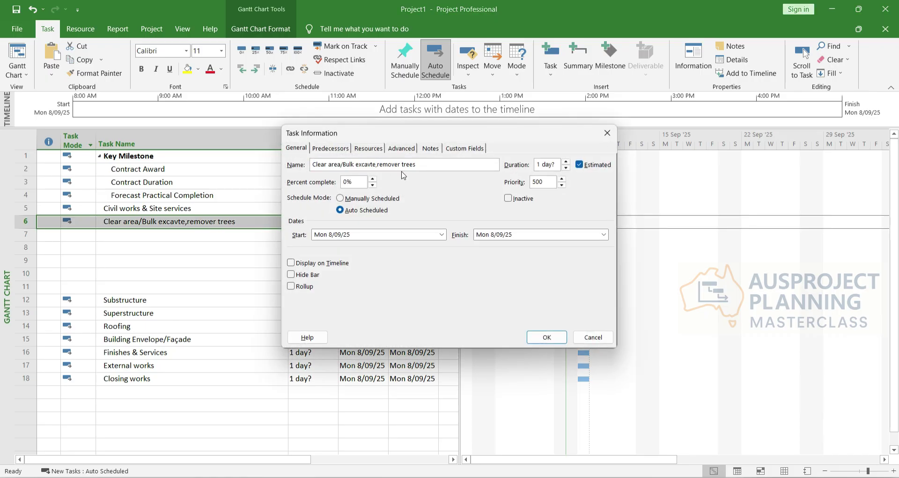
pyautogui.press('BackSpace')
pyautogui.press('Return')
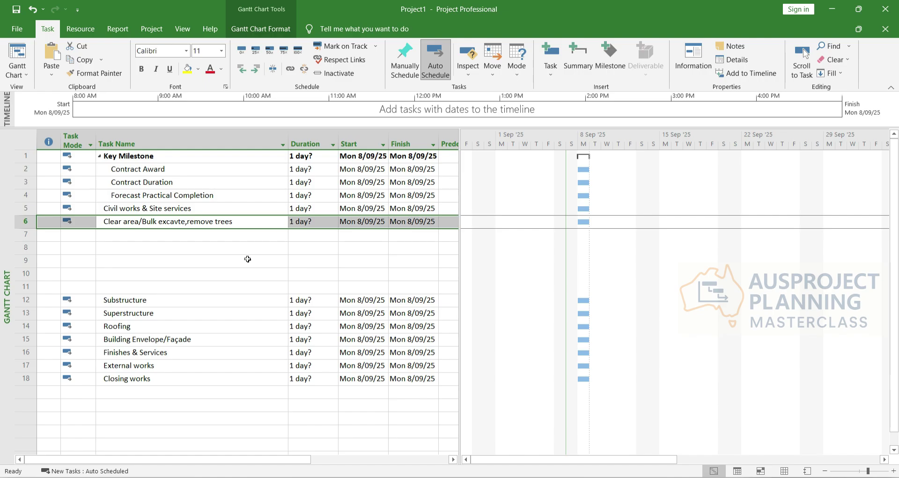
# Extend the area clearing task's name with "& strip topsoil" after "remove trees"
pyautogui.click(236, 221)
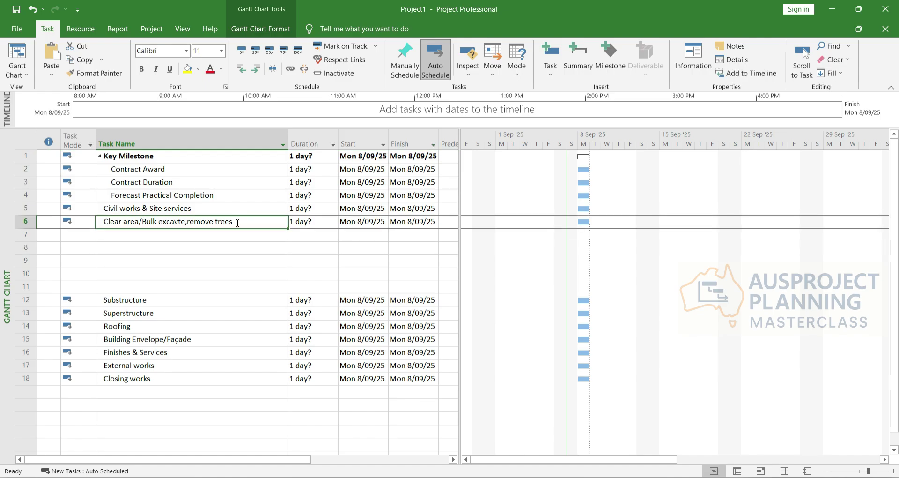
pyautogui.doubleClick(237, 221)
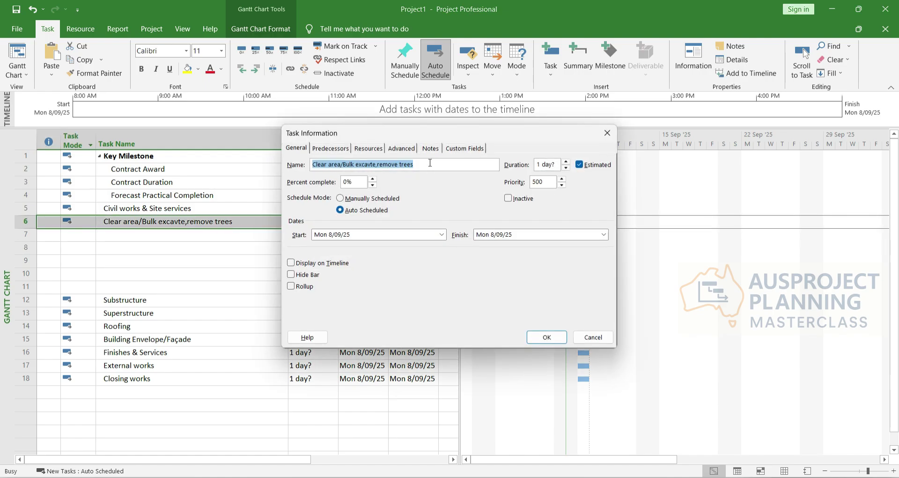
pyautogui.click(429, 162)
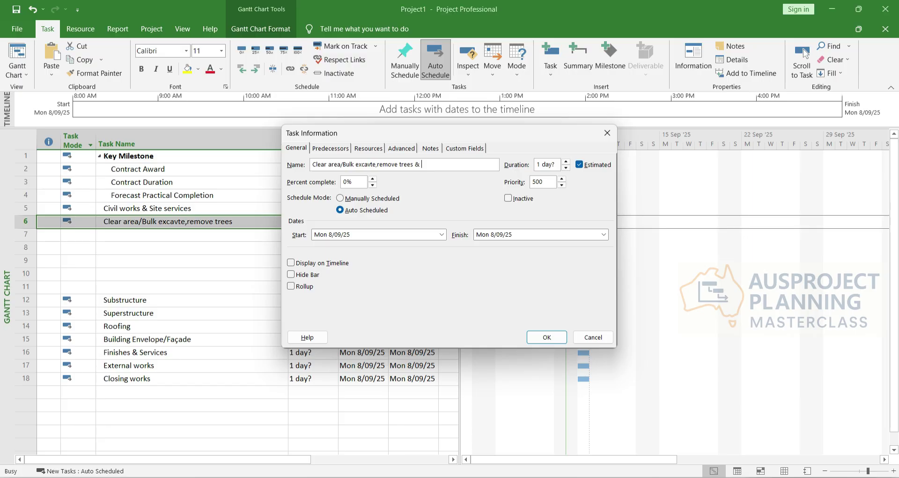
pyautogui.write('& strip topsoil')
pyautogui.hotkey('ctrl', 'a')
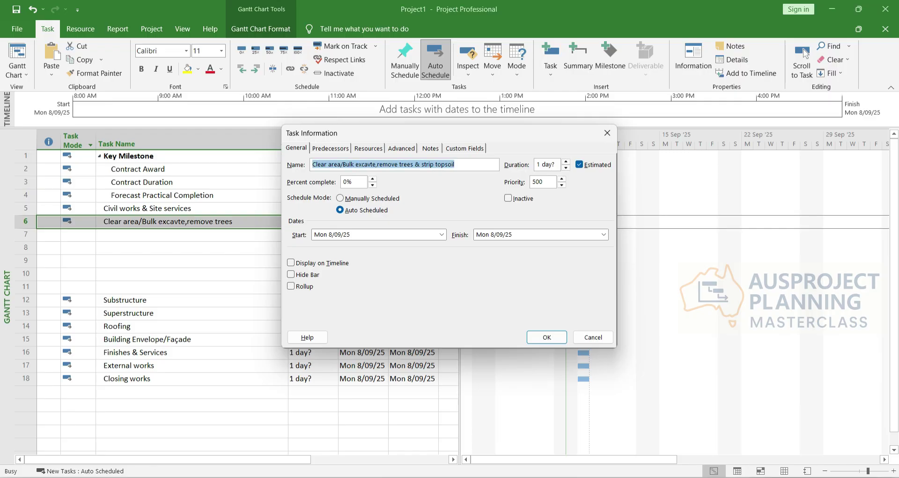
pyautogui.press('Return')
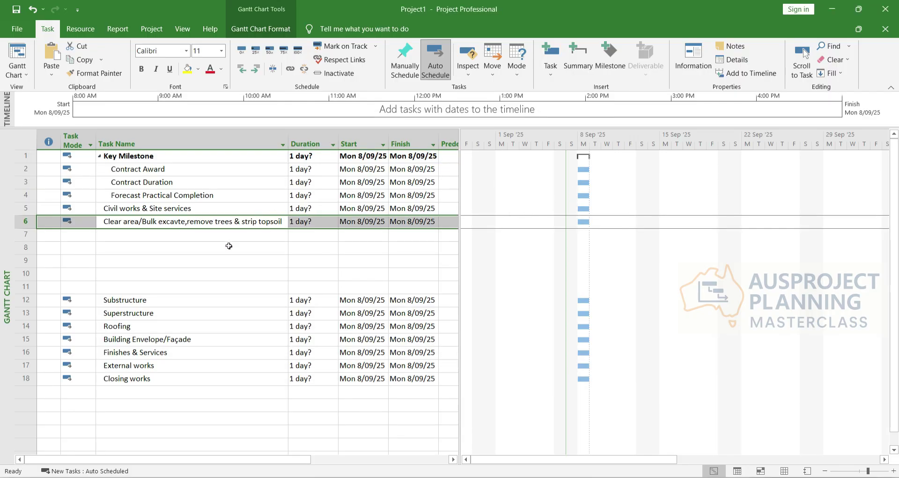
# Enter the task "Install hydraulic services (water/gas/fire) - incl. cut back existing/temporary connectio" in the first blank row below the area clearing task
pyautogui.click(222, 231)
pyautogui.write('Install hy')
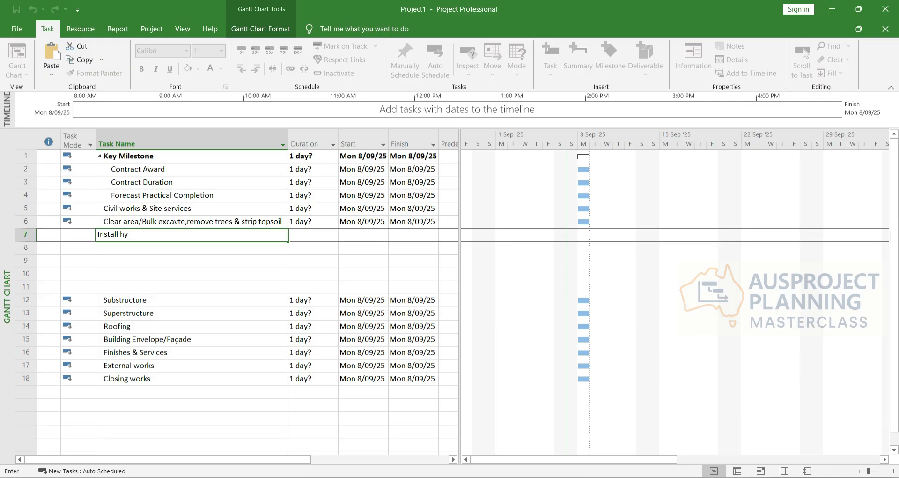
pyautogui.write('draulic services (wat')
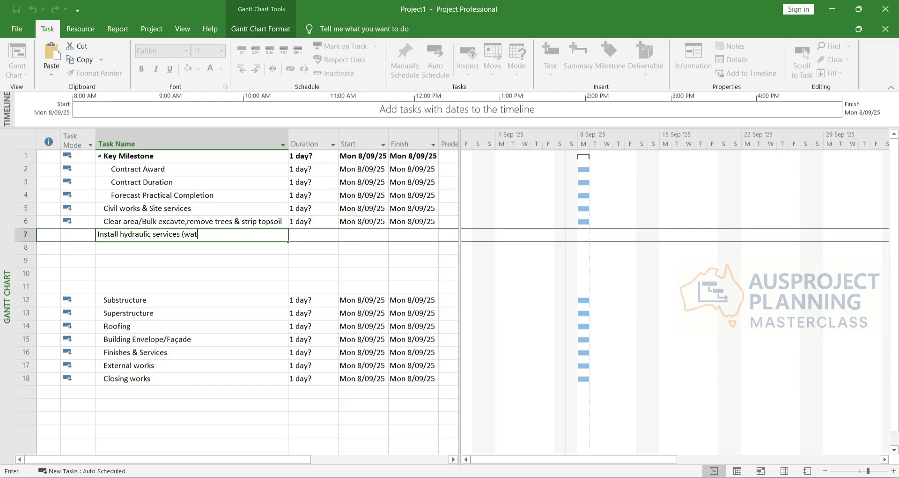
pyautogui.write('er/gas/fire) - incl. cut back')
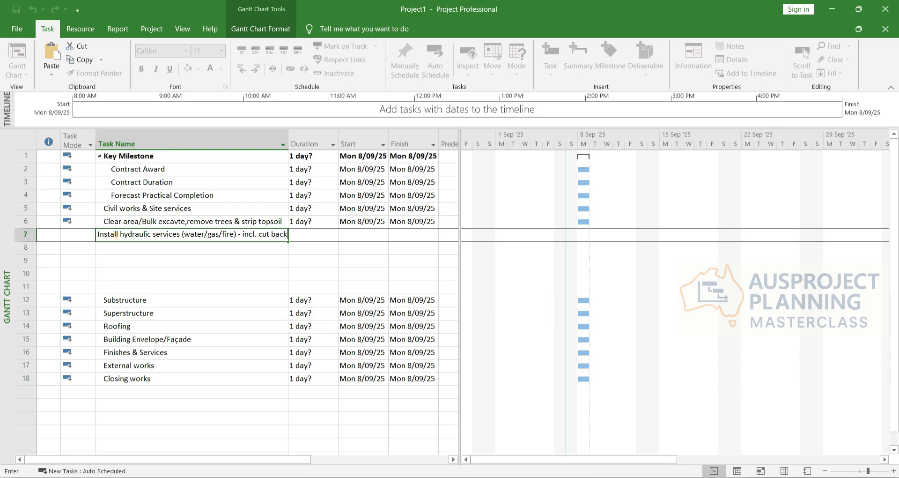
pyautogui.write(' existing')
pyautogui.press('BackSpace')
pyautogui.write('/temporary')
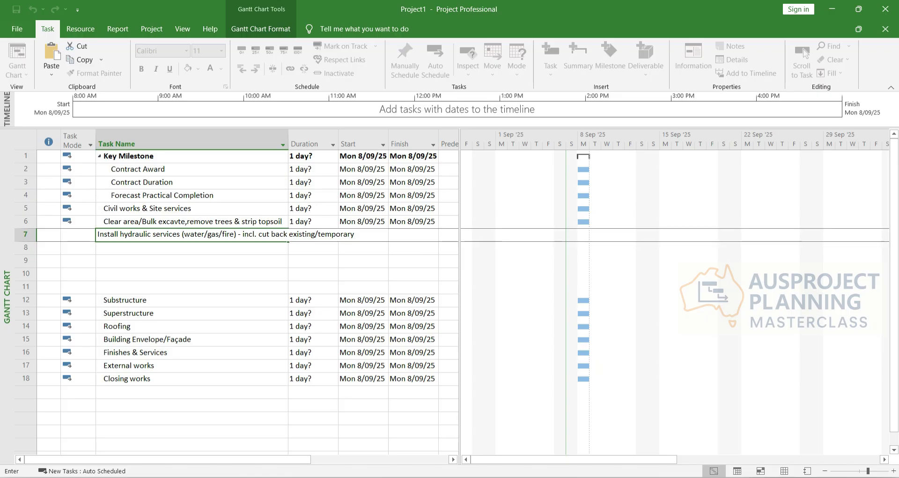
pyautogui.write(' connection')
pyautogui.press('Return')
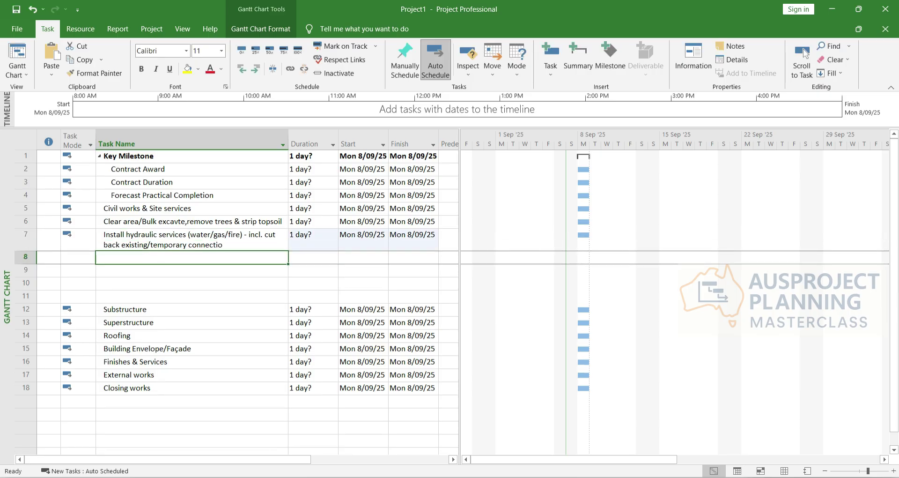
# Add the tasks "Hold Point - Inspection prior to backfill" and "Backfill" below the hydraulic services task
pyautogui.write('Hol')
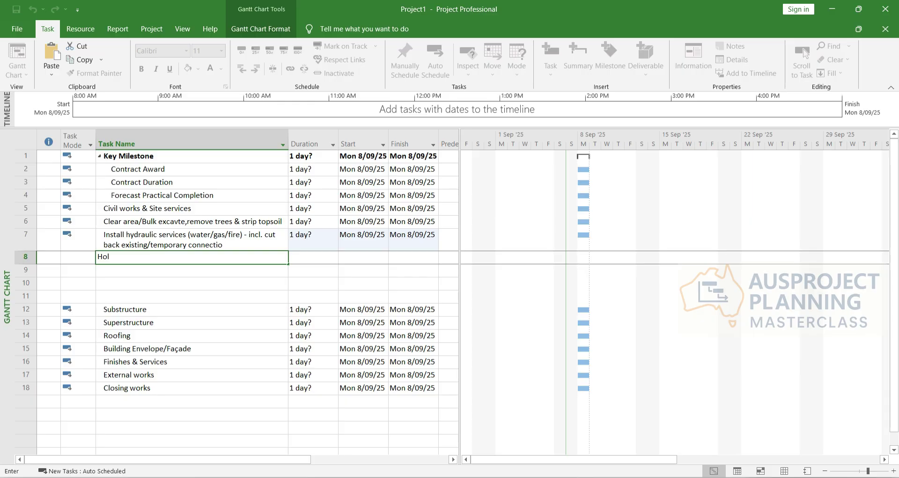
pyautogui.write('d Point - Inspection prior tobackfill')
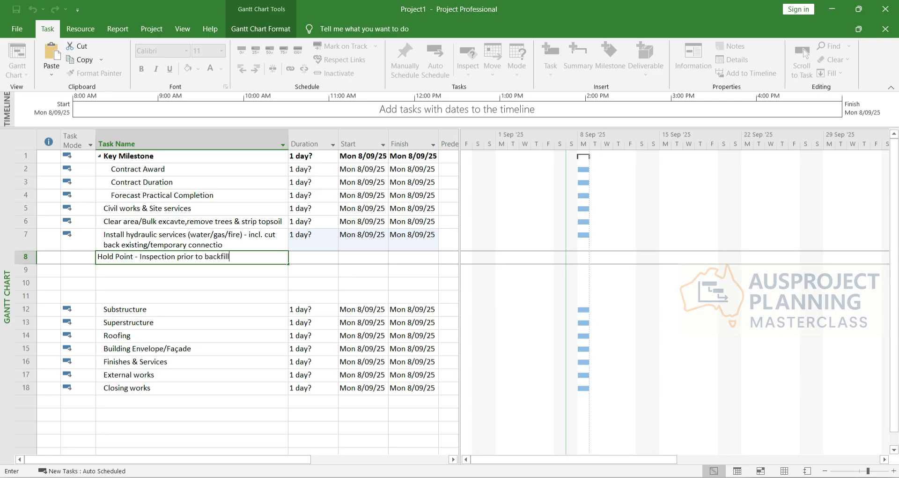
pyautogui.press('Escape')
pyautogui.press('Return')
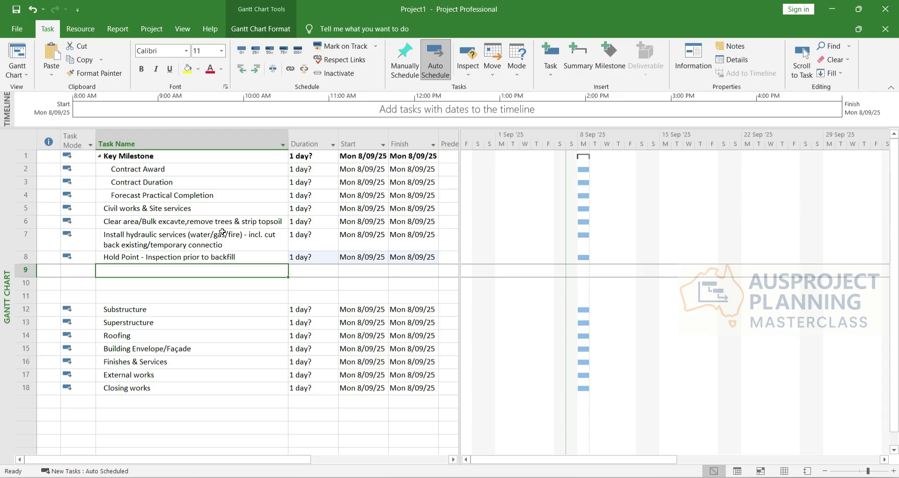
pyautogui.write('Backfill')
pyautogui.press('Return')
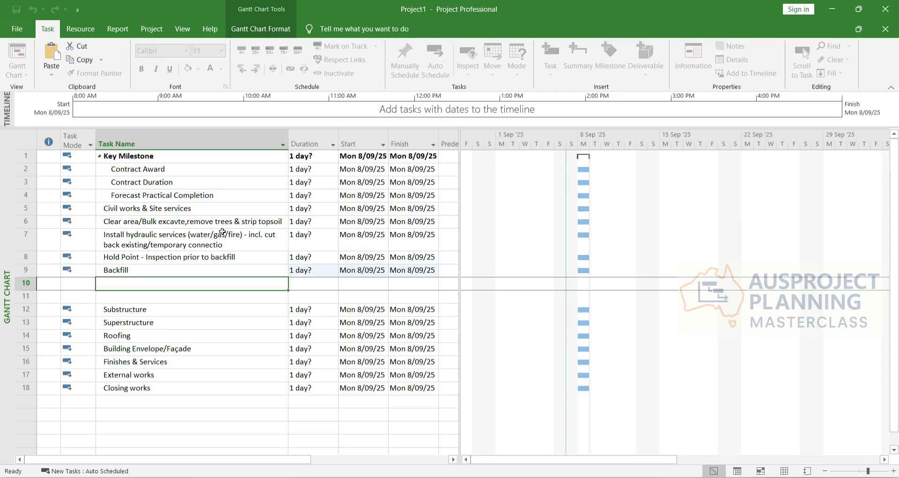
# Enter the task "Install electrical services (Incl. comms/pits)" in the blank row below Backfill
pyautogui.write('Install ')
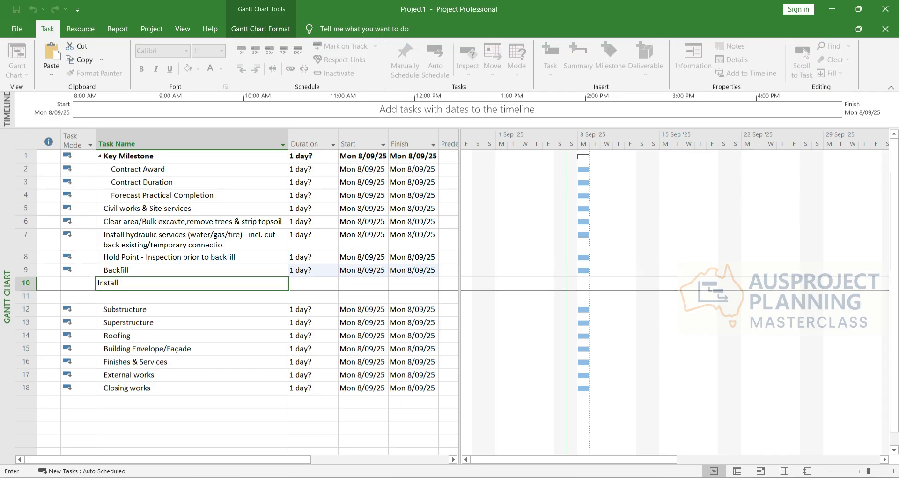
pyautogui.write('electrical services (Incl. comms/')
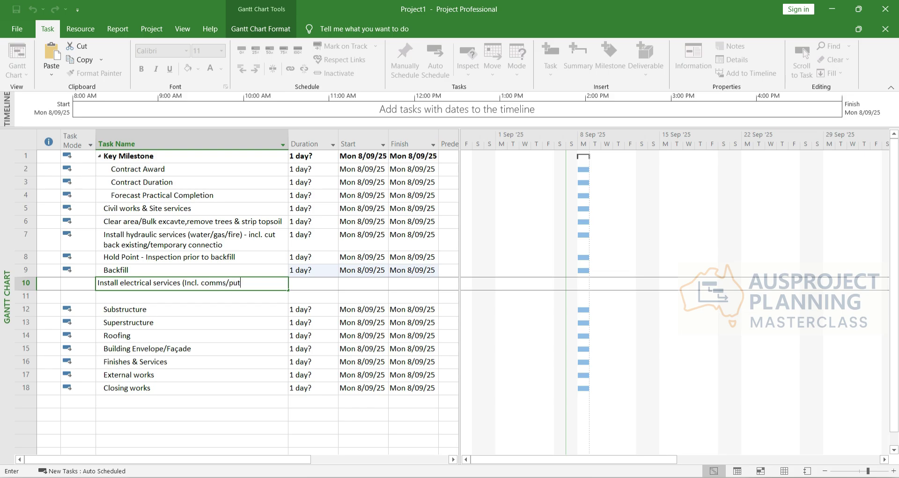
pyautogui.write('pits)')
pyautogui.press('Return')
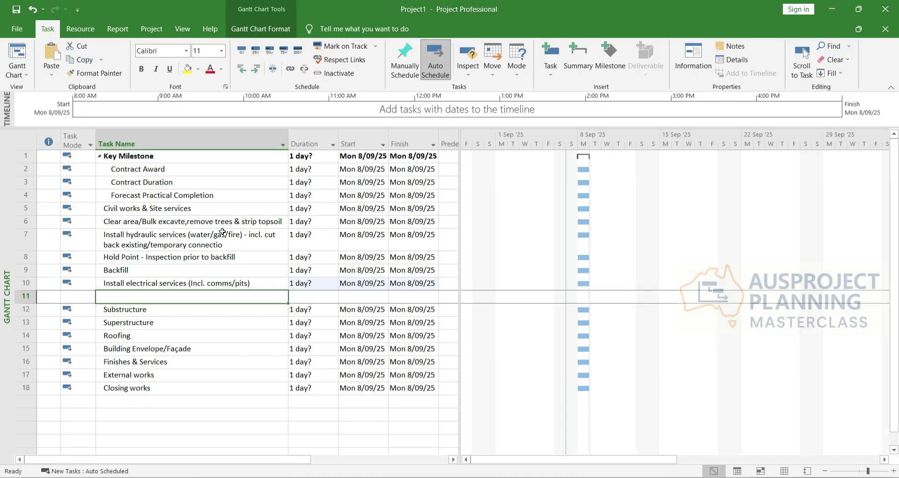
# Enter "Hold Point - Inspection prior to backfill" below the electrical services task and overwrite the Substructure row with "Backfill"
pyautogui.write('Hold')
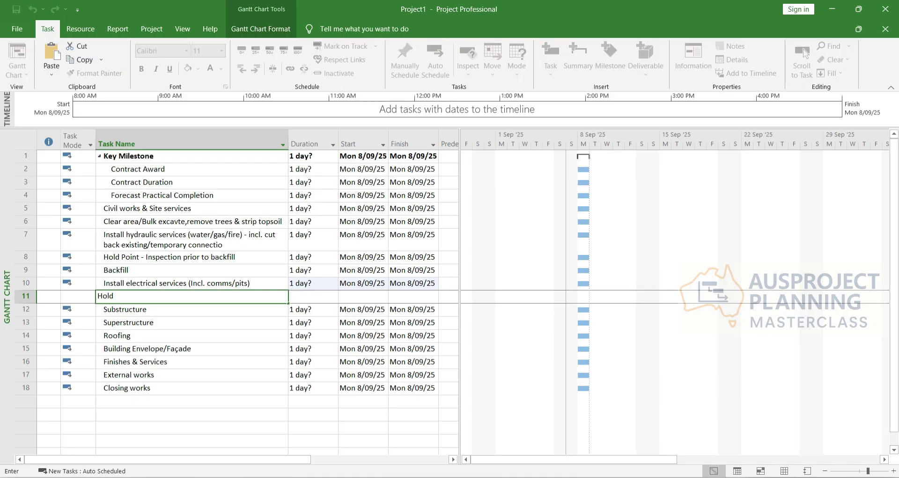
pyautogui.write(' Point - Inspection prior to backfil')
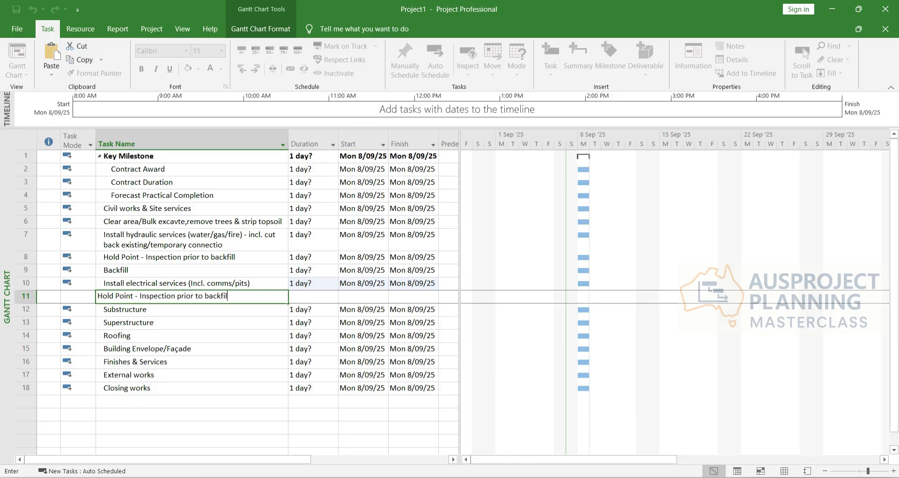
pyautogui.write('l')
pyautogui.press('Return')
pyautogui.write('Bac')
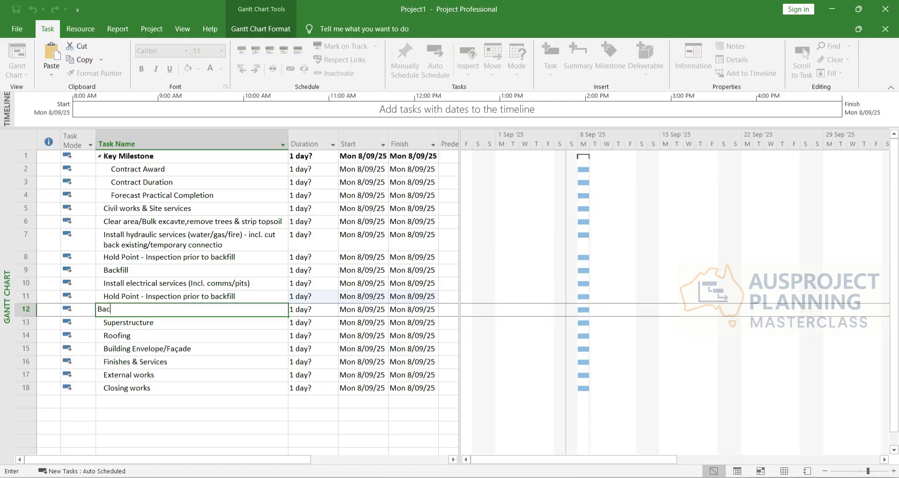
pyautogui.write('kfill')
pyautogui.press('Return')
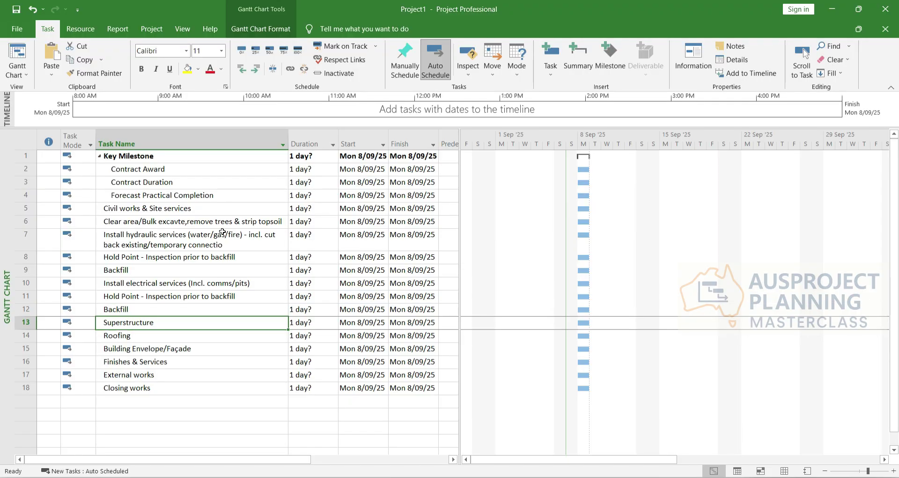
# Indent the six tasks from the area clearing task to the second Hold Point as subtasks of Civil works & Site services
pyautogui.click(125, 245)
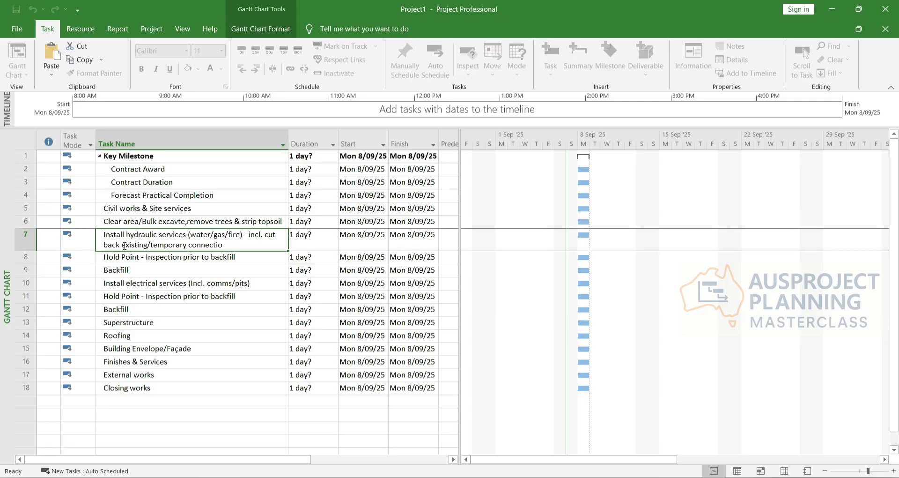
pyautogui.moveTo(102, 221); pyautogui.dragTo(115, 296)
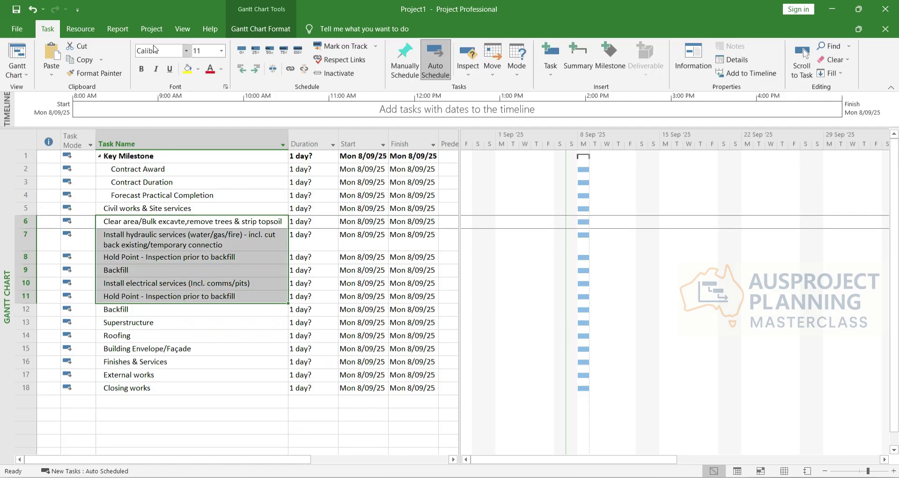
pyautogui.click(255, 69)
pyautogui.moveTo(192, 336); pyautogui.dragTo(192, 345)
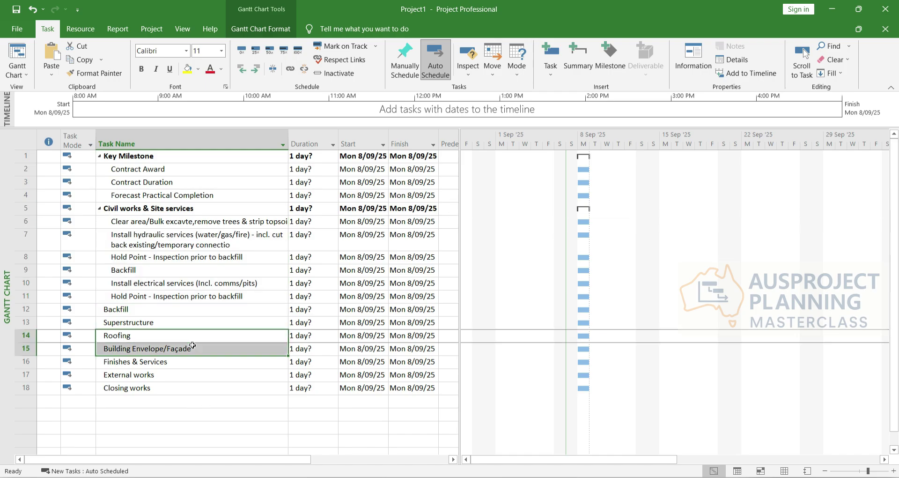
pyautogui.click(179, 209)
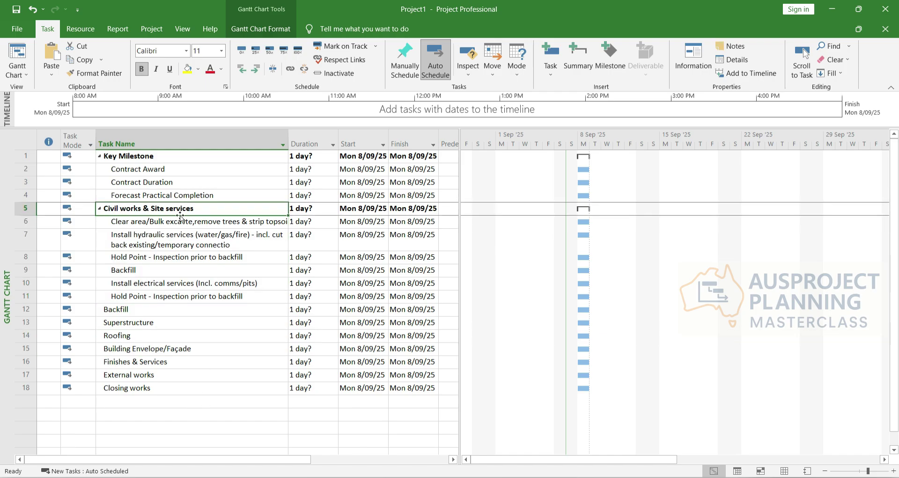
pyautogui.click(149, 221)
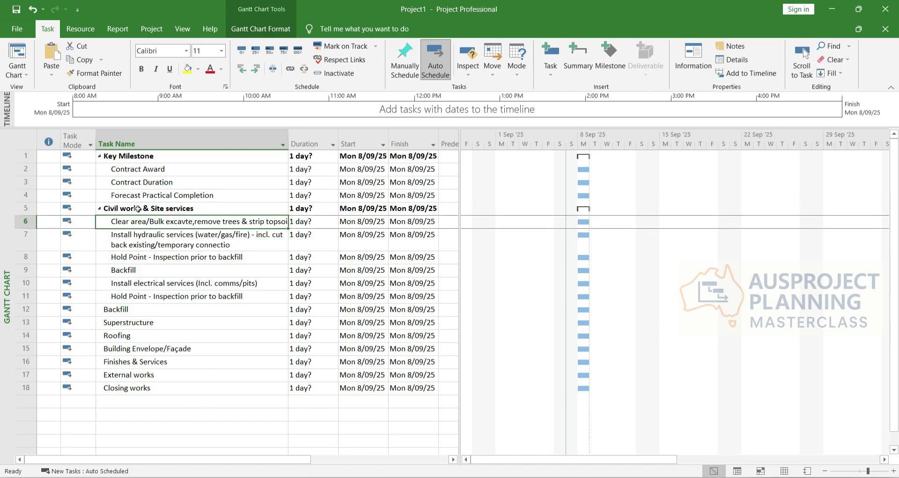
pyautogui.click(136, 208)
pyautogui.click(140, 239)
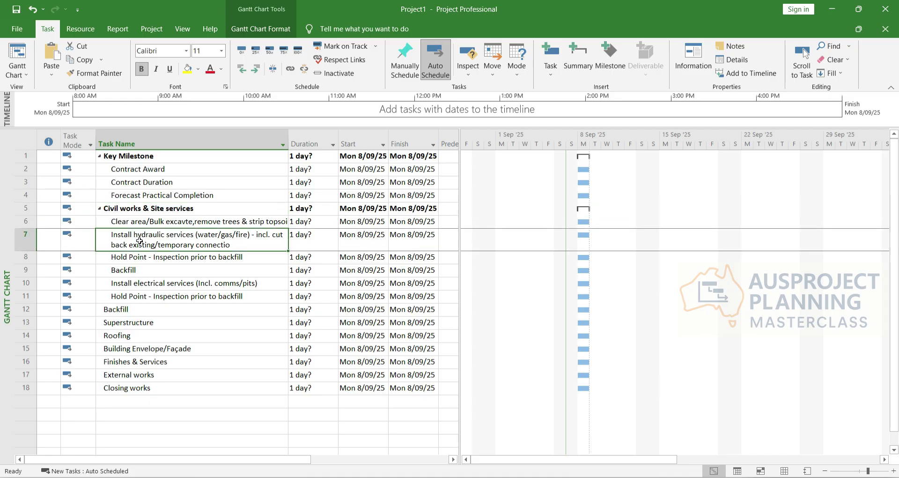
pyautogui.click(130, 309)
pyautogui.click(133, 322)
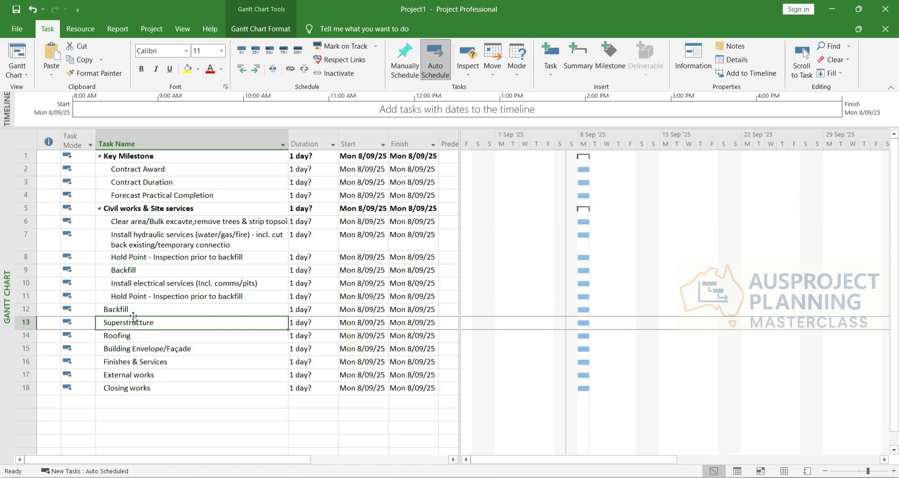
# Indent the second Backfill task, just above Superstructure, under Civil works & Site services
pyautogui.click(131, 309)
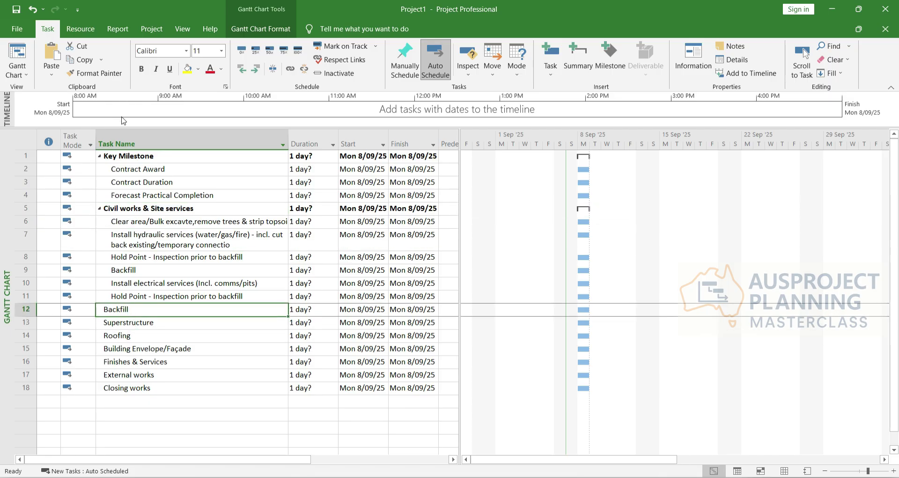
pyautogui.click(257, 73)
pyautogui.click(157, 324)
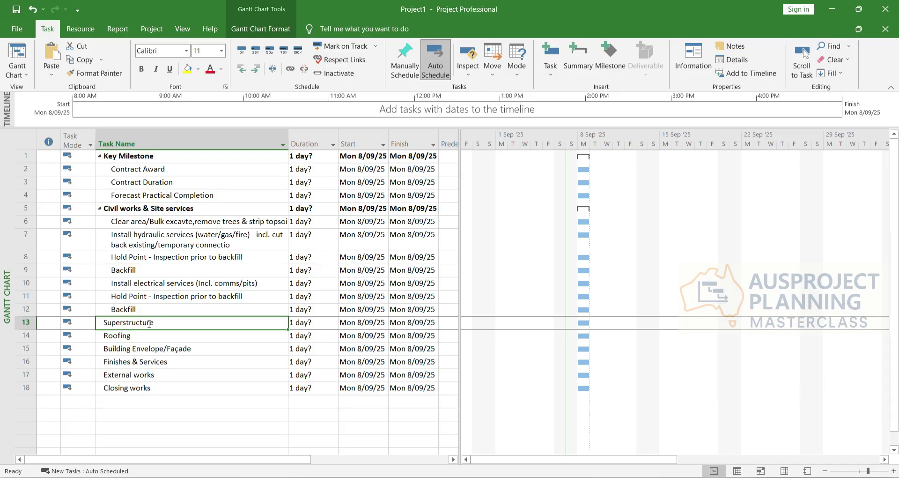
# Insert a new row above Superstructure and enter the task "Substructure" in it
pyautogui.click(129, 310)
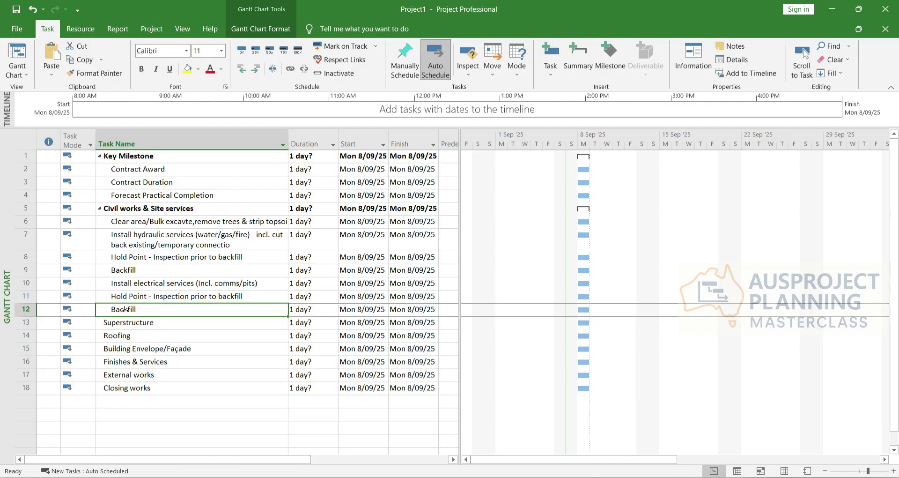
pyautogui.click(131, 323)
pyautogui.click(131, 311)
pyautogui.click(127, 322)
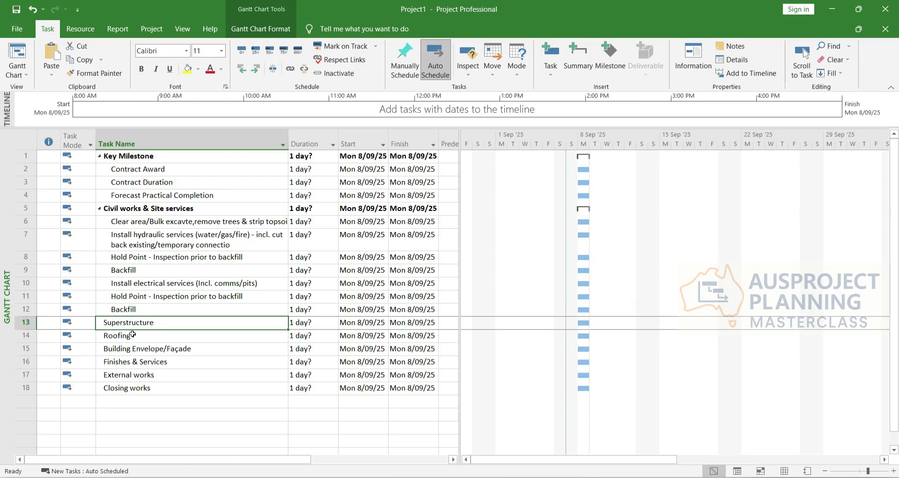
pyautogui.press('Insert')
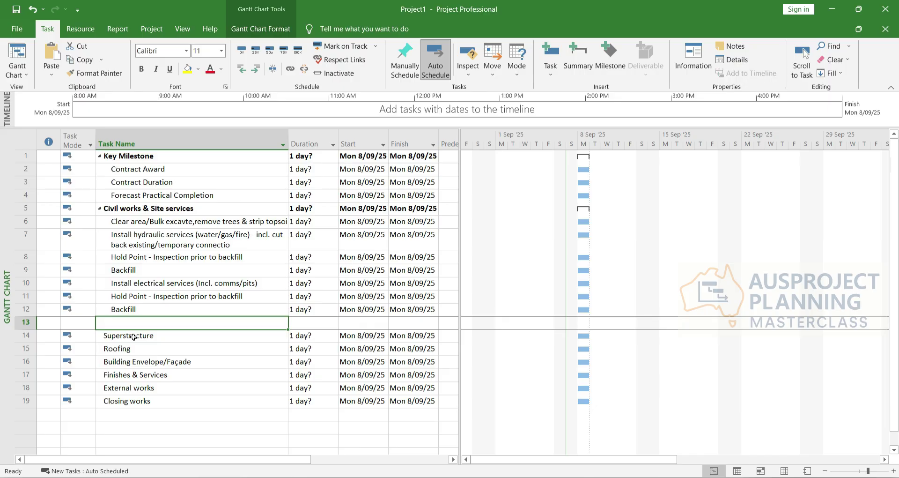
pyautogui.write('Sub')
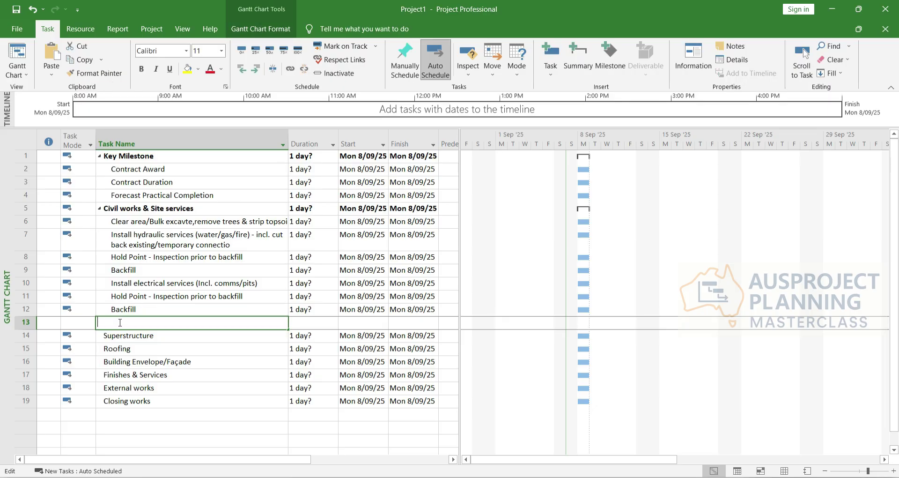
pyautogui.write('structure')
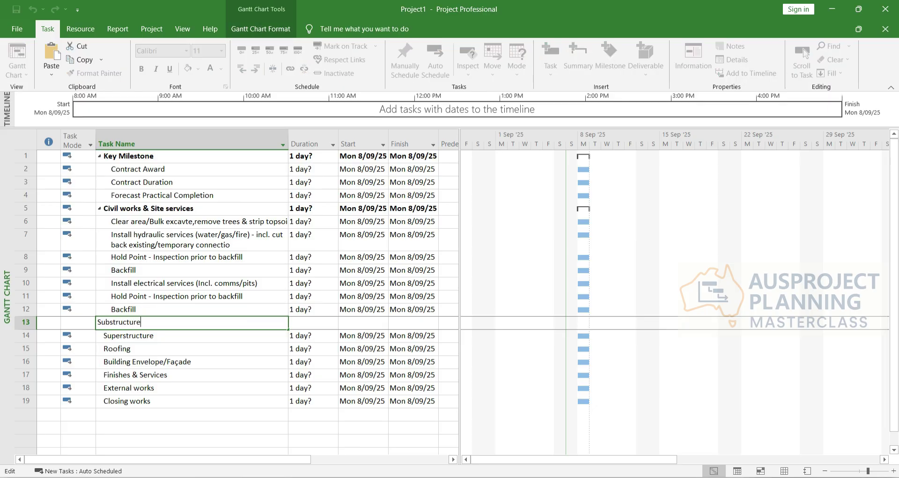
pyautogui.press('Return')
# Insert three blank rows between Substructure and Superstructure, and outdent Substructure to the main phase level
pyautogui.press('Insert')
pyautogui.press('Insert')
pyautogui.press('Insert')
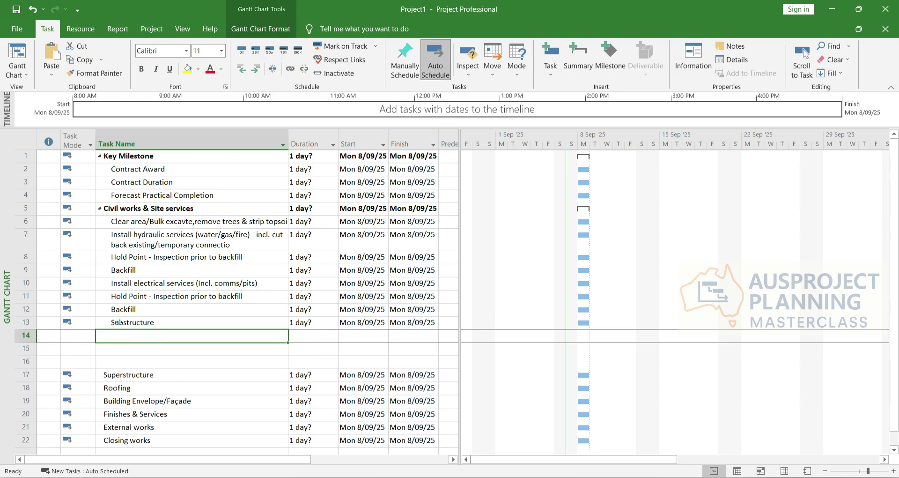
pyautogui.click(118, 322)
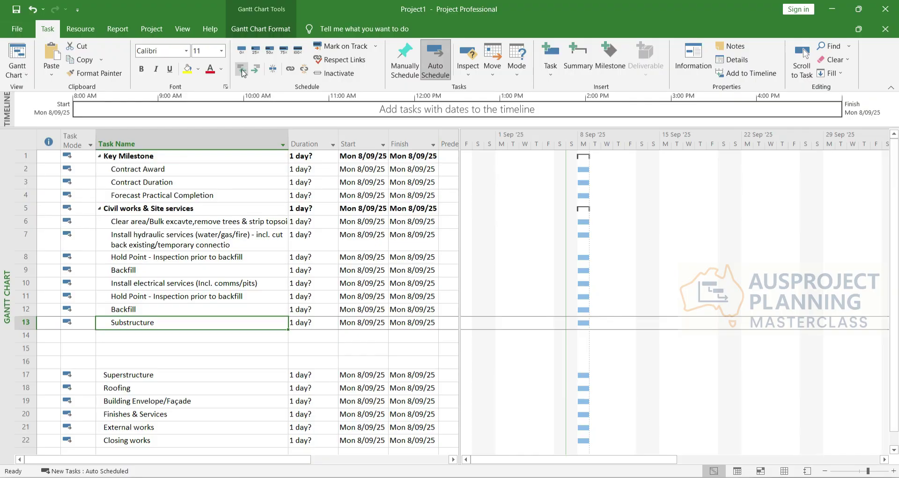
pyautogui.click(242, 73)
# Enter the task "Footings" in the first blank row below Substructure
pyautogui.click(137, 335)
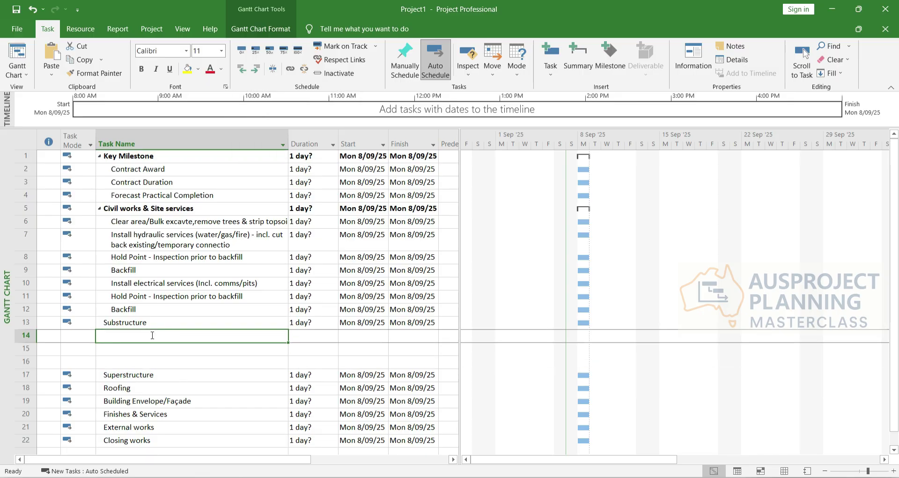
pyautogui.write('Footin')
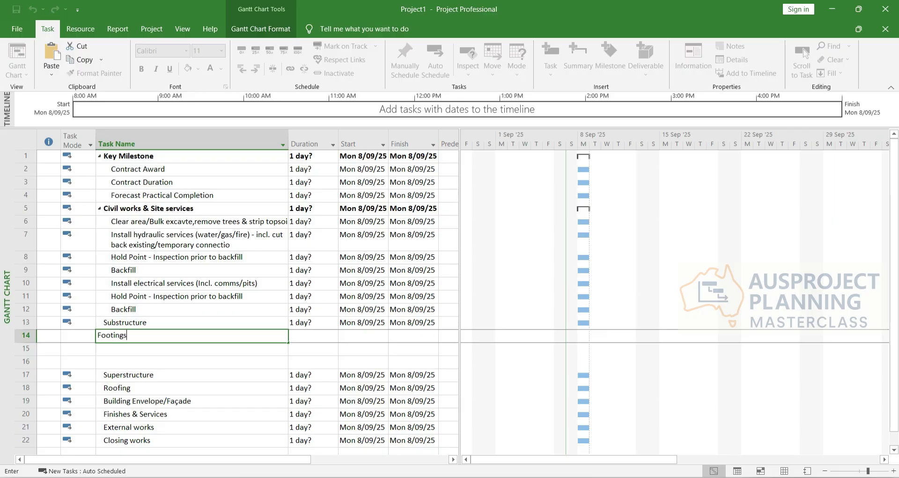
pyautogui.write('gs & Ground slab')
pyautogui.press('BackSpace')
pyautogui.press('BackSpace')
pyautogui.press('BackSpace')
pyautogui.press('BackSpace')
pyautogui.press('BackSpace')
pyautogui.press('BackSpace')
pyautogui.press('BackSpace')
pyautogui.press('BackSpace')
pyautogui.press('BackSpace')
pyautogui.press('BackSpace')
pyautogui.press('BackSpace')
pyautogui.press('BackSpace')
pyautogui.press('Return')
# Enter the task "Ground slabs" below Footings and delete the leftover blank row above Superstructure
pyautogui.write('Gro')
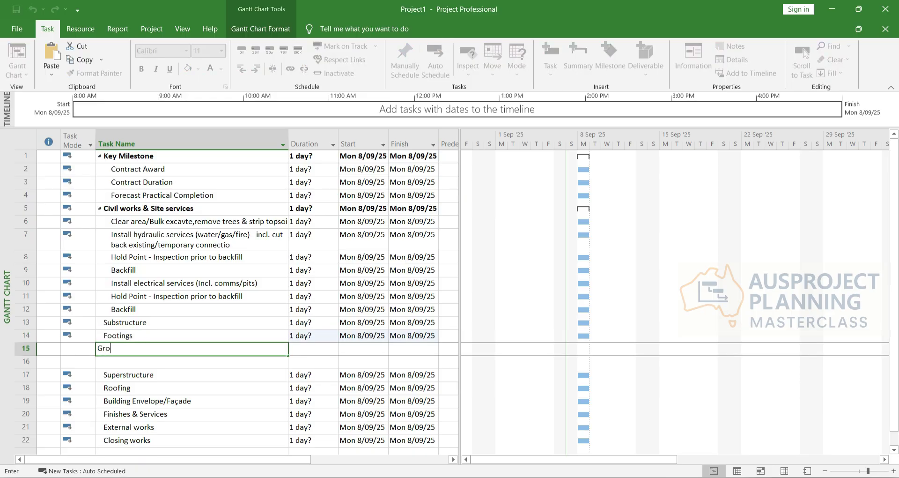
pyautogui.write('und slabs')
pyautogui.press('Return')
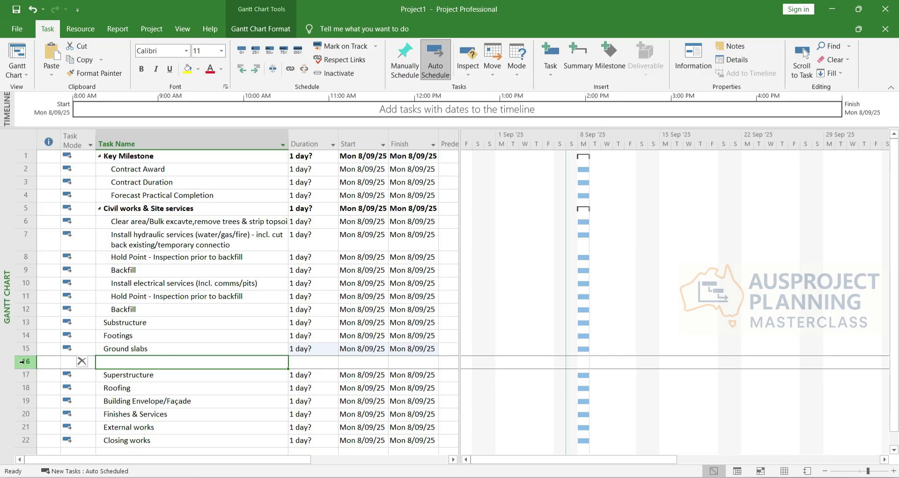
pyautogui.click(22, 361)
pyautogui.rightClick(22, 361)
pyautogui.click(46, 222)
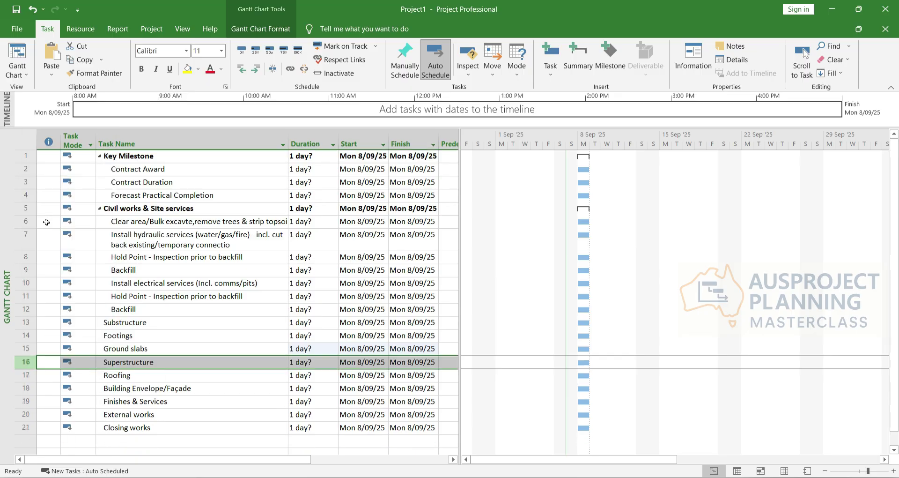
# Indent the Footings and Ground slabs tasks to make them subtasks of Substructure
pyautogui.moveTo(102, 336); pyautogui.dragTo(103, 348)
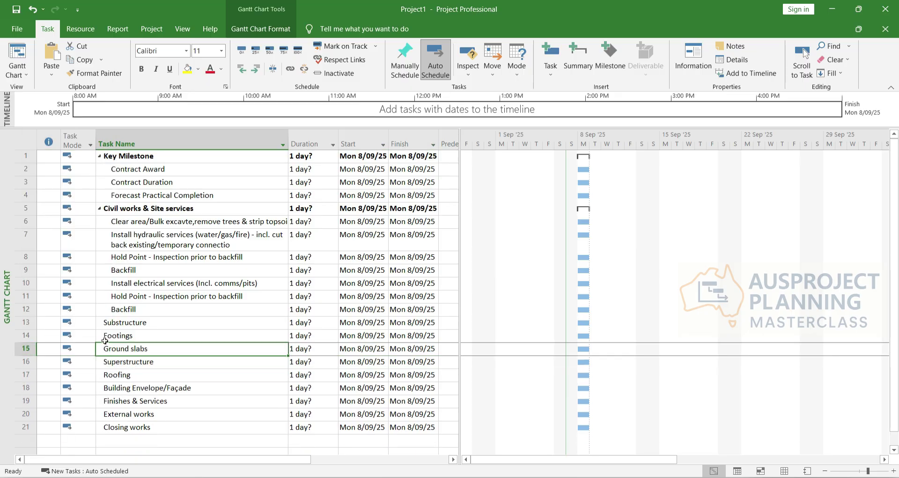
pyautogui.click(255, 71)
pyautogui.click(201, 401)
pyautogui.scroll(-5, 178, 343)
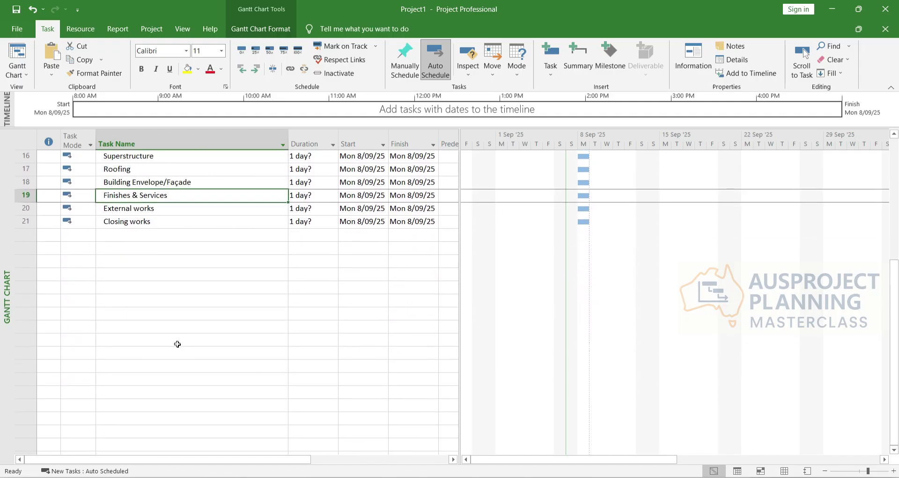
pyautogui.scroll(5, 178, 344)
# Insert nine blank rows between Superstructure and Roofing
pyautogui.click(135, 364)
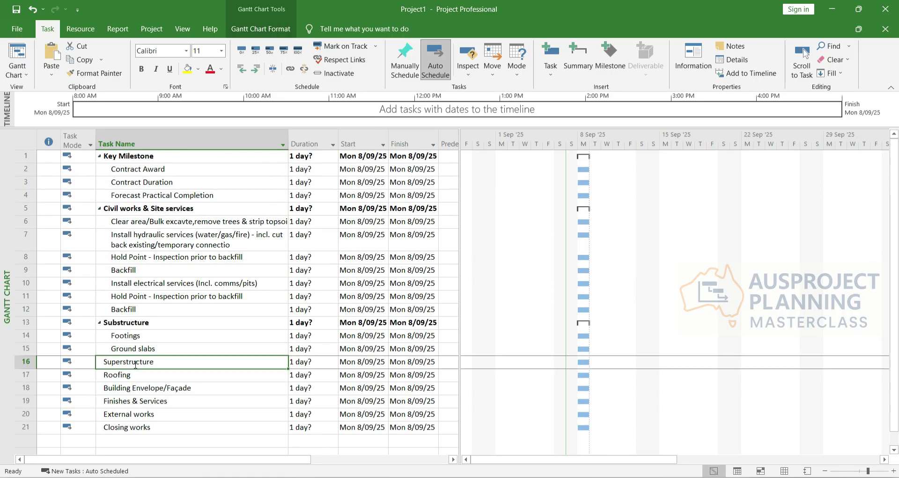
pyautogui.click(115, 378)
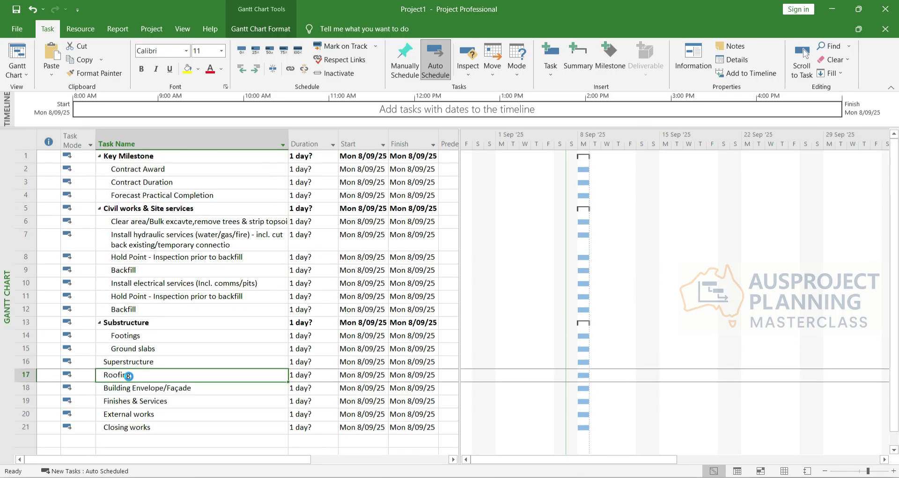
pyautogui.press('Insert')
pyautogui.press('Insert')
pyautogui.press('Insert')
pyautogui.press('Insert')
pyautogui.press('Insert')
pyautogui.press('Insert')
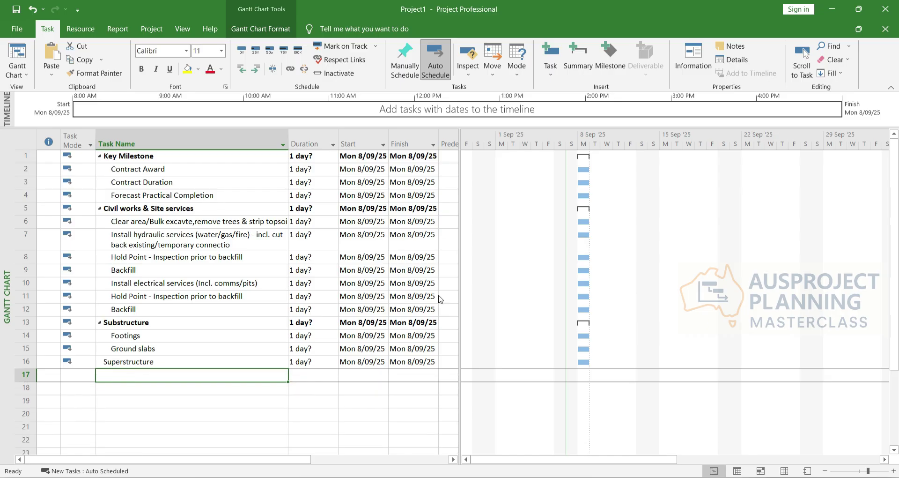
# Delete six surplus blank rows above Roofing, keeping three blank rows below Superstructure
pyautogui.scroll(-3, 233, 263)
pyautogui.moveTo(20, 293); pyautogui.dragTo(12, 352)
pyautogui.rightClick(22, 317)
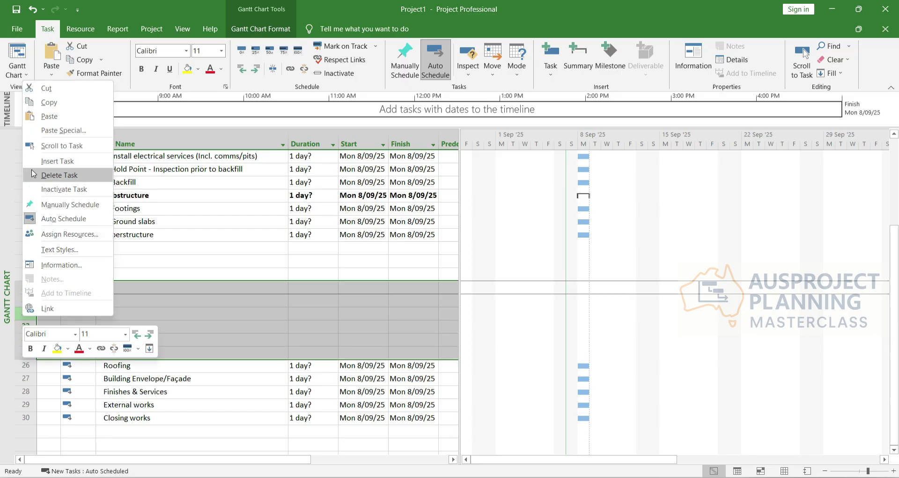
pyautogui.press('Escape')
pyautogui.press('Delete')
# Enter the tasks "Erect structural steel" and "Erect Structural steel frame" in the first two blank rows below Superstructure
pyautogui.click(120, 249)
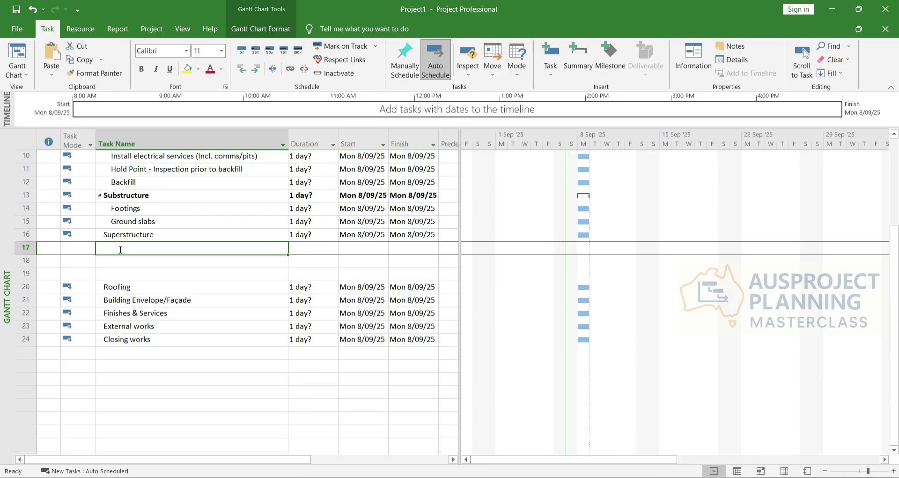
pyautogui.write('Erec')
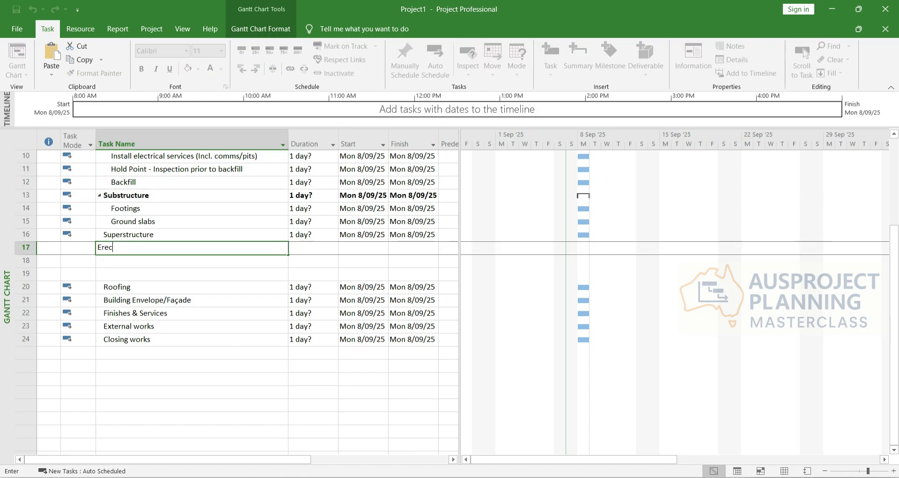
pyautogui.write('t structural steel')
pyautogui.press('Return')
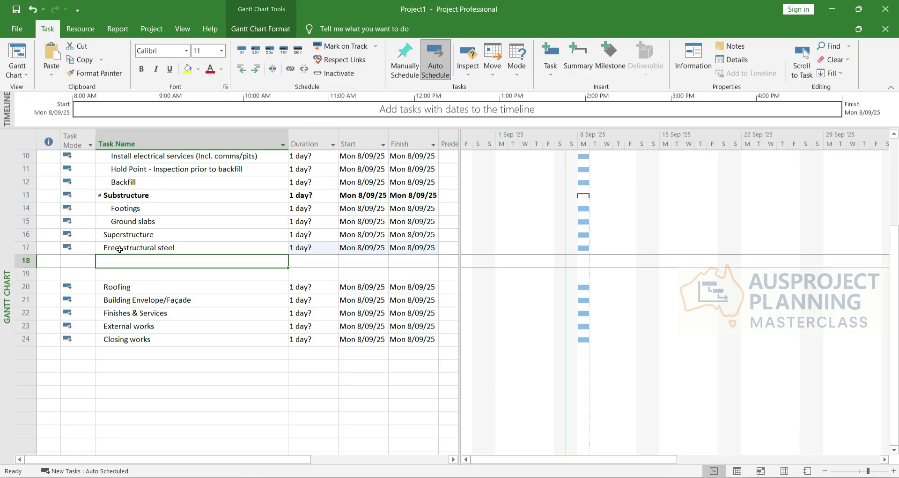
pyautogui.write('Erect Structura')
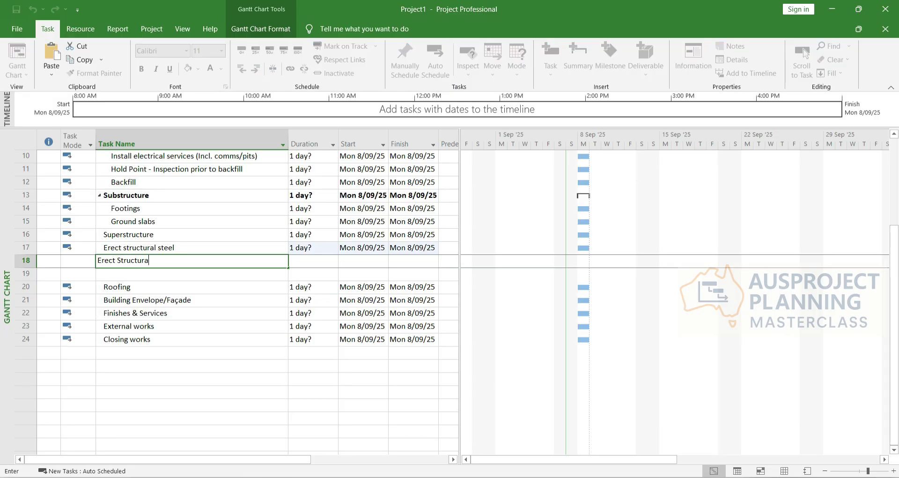
pyautogui.write('l steel frame')
pyautogui.press('Return')
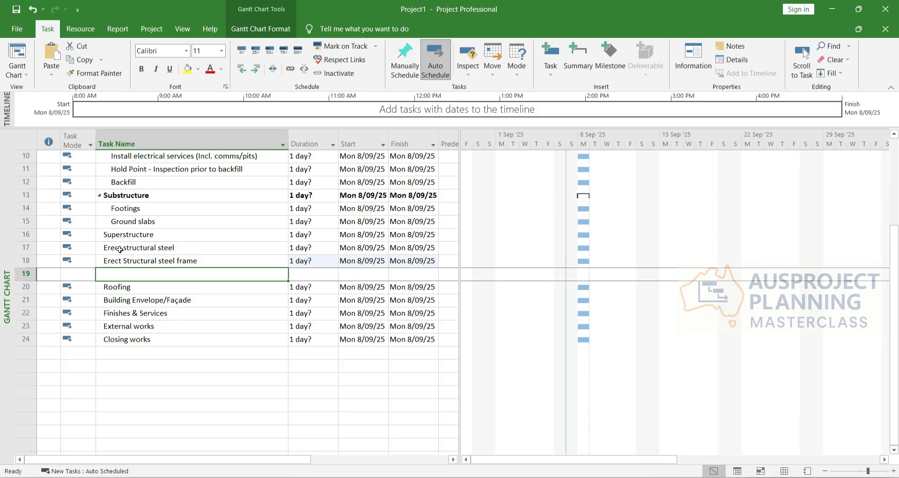
# Enter the task "Install roof purlin" in the last blank row above Roofing
pyautogui.write('Ere')
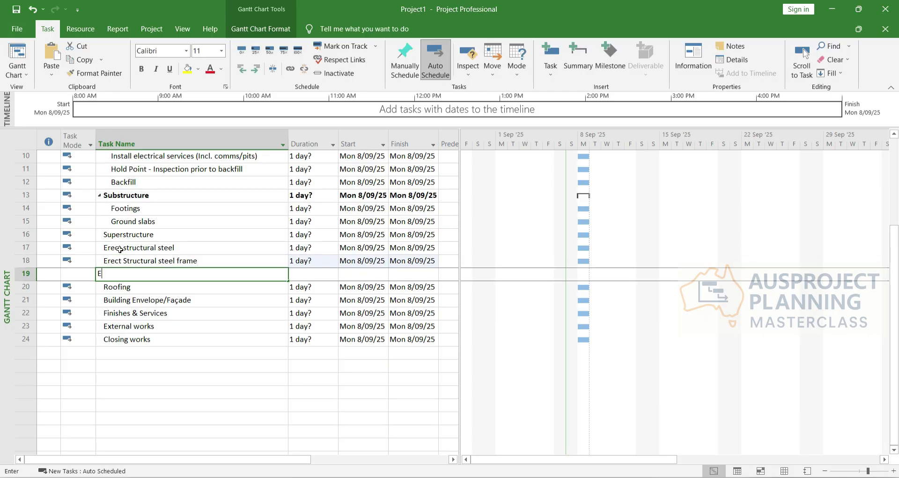
pyautogui.press('BackSpace')
pyautogui.write('Ins')
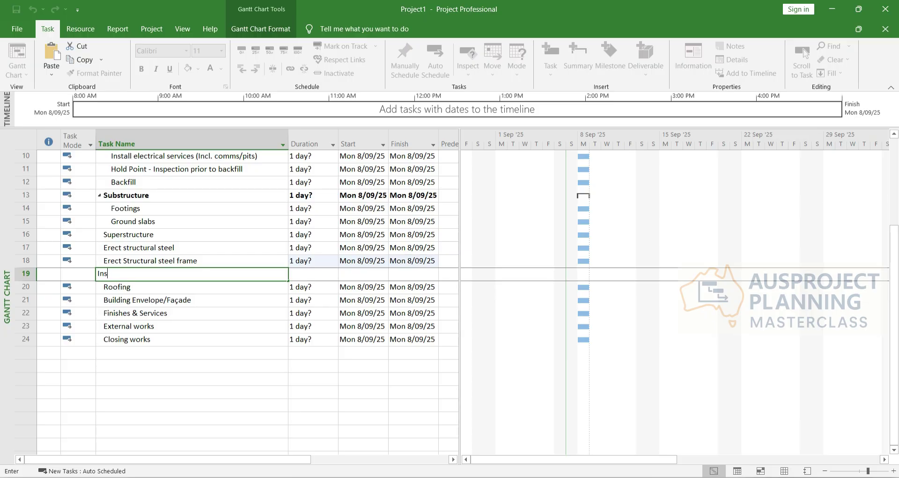
pyautogui.write('tall roof purlin')
pyautogui.press('Return')
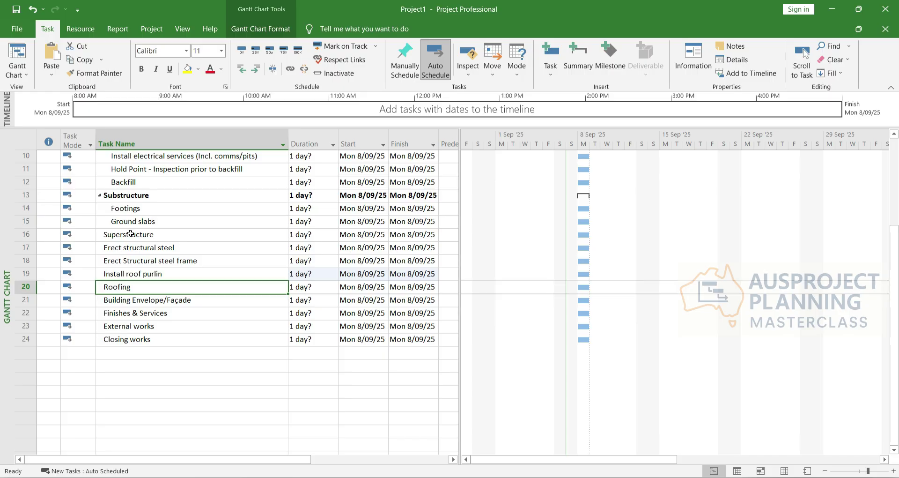
# Indent the two steel erection tasks and Install roof purlin under Superstructure
pyautogui.click(109, 262)
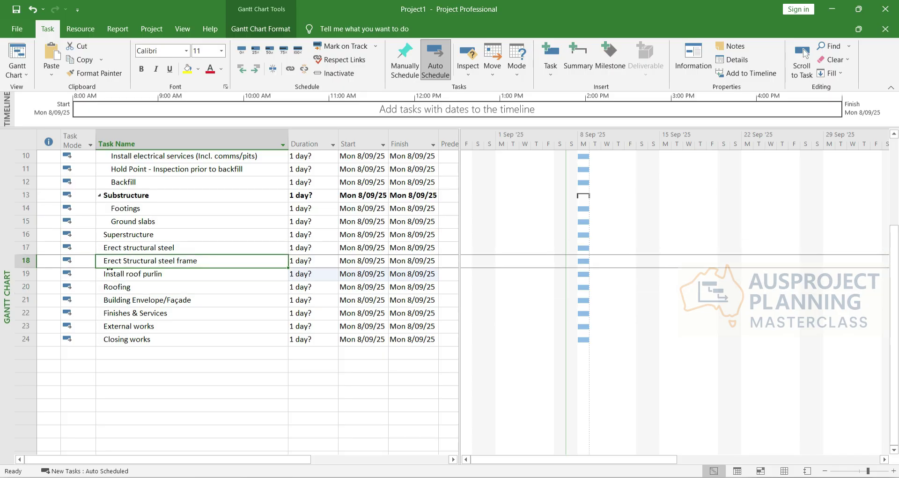
pyautogui.moveTo(109, 270); pyautogui.dragTo(110, 247)
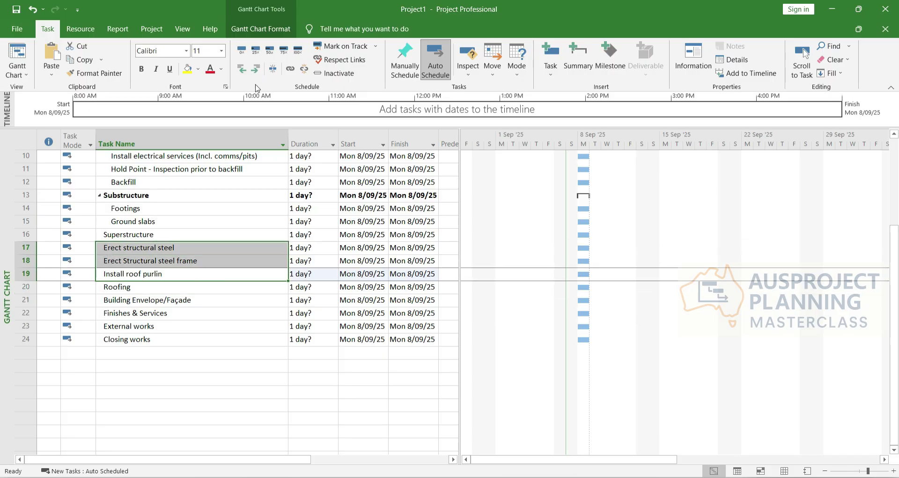
pyautogui.click(257, 70)
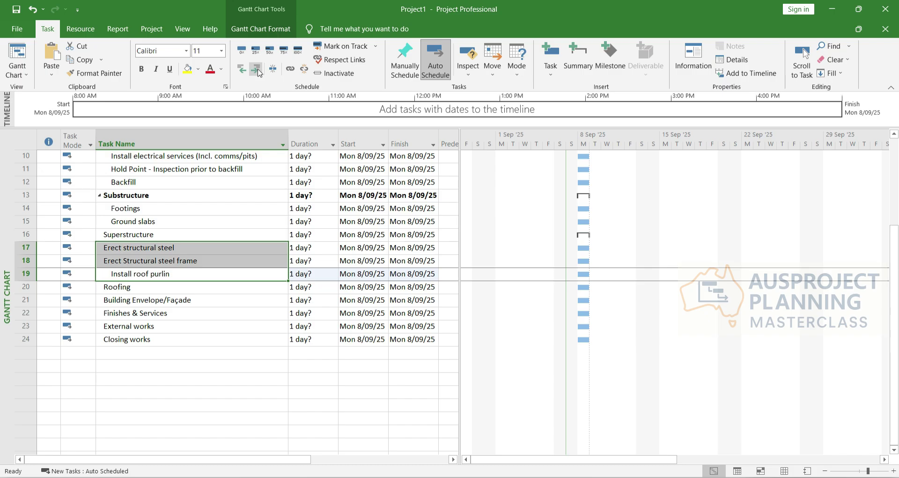
pyautogui.click(180, 327)
# Insert three blank rows between Roofing and Building Envelope/Façade
pyautogui.click(22, 301)
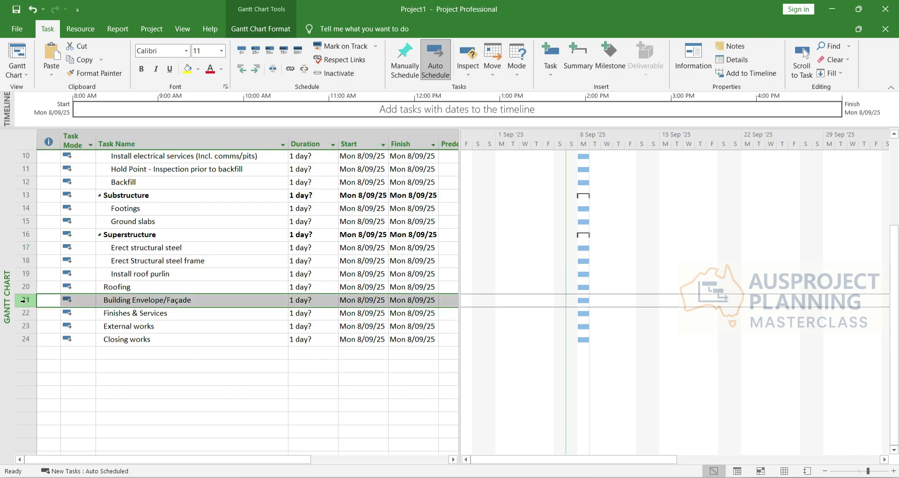
pyautogui.press('Insert')
pyautogui.press('Insert')
pyautogui.press('Insert')
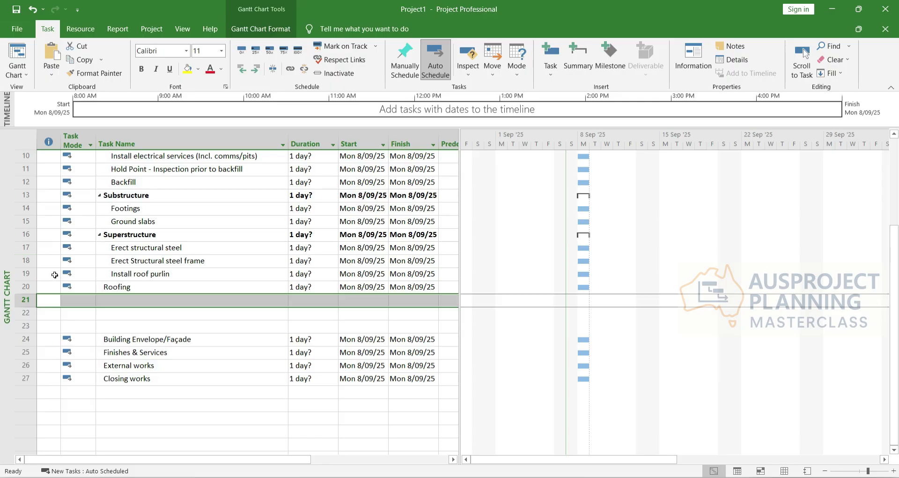
# Enter the task "Install mesh and sarking" in the first blank row below Roofing
pyautogui.click(125, 302)
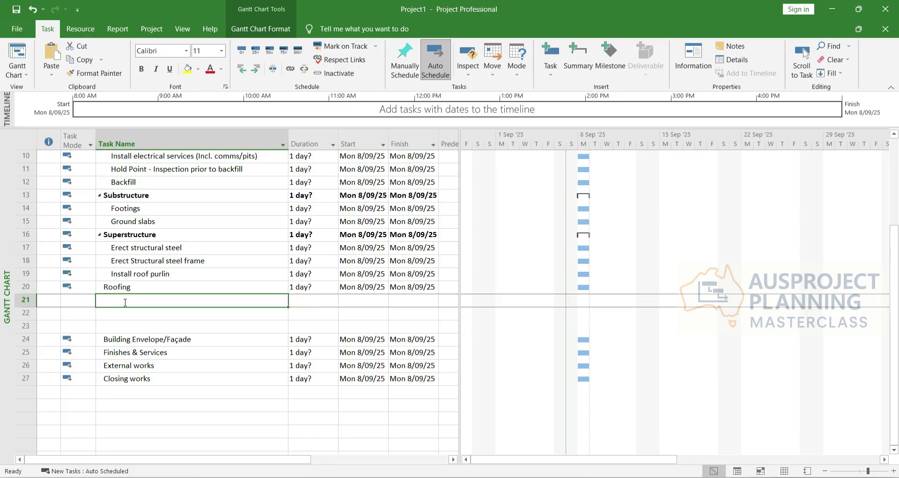
pyautogui.write('Install')
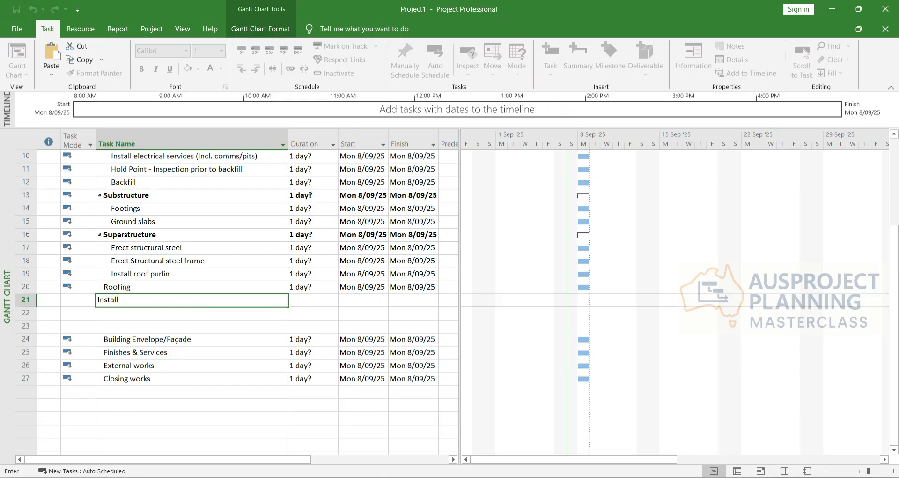
pyautogui.write(' mesh and sar')
pyautogui.write('king')
pyautogui.press('Return')
# Enter the task "Install Roof sheetings/linings" in the row below Install mesh and sarking
pyautogui.write('Wal')
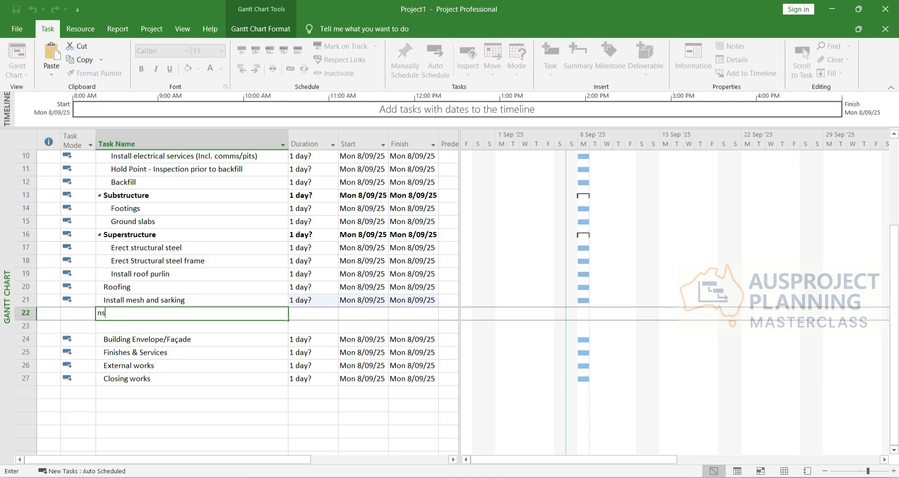
pyautogui.press('BackSpace')
pyautogui.press('BackSpace')
pyautogui.press('BackSpace')
pyautogui.write('Install Roof sheetings')
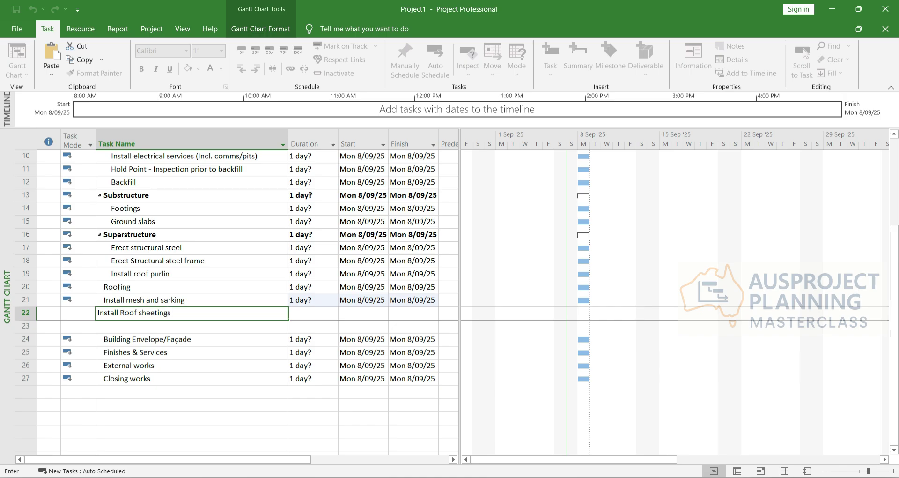
pyautogui.write('/linings')
pyautogui.press('Return')
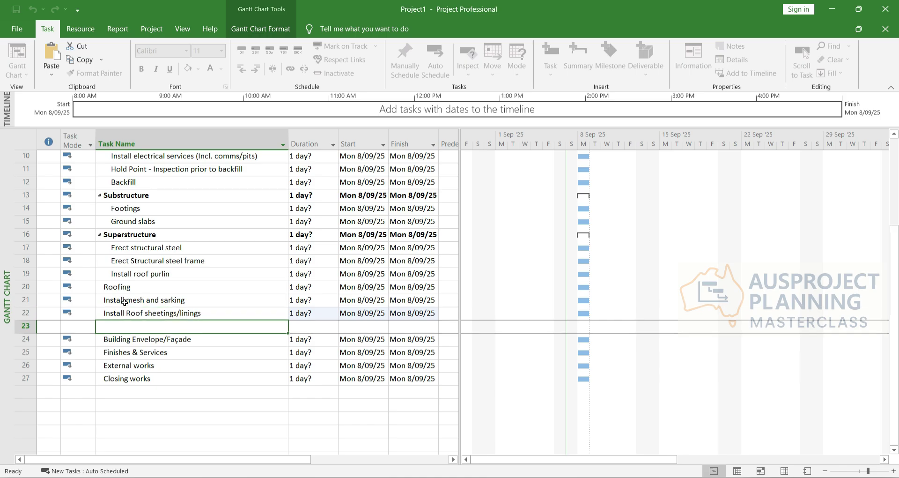
# Enter the task "Roof plumbings" above Building Envelope/Façade and indent it with the two tasks above it under Roofing
pyautogui.write('Roof plumbings')
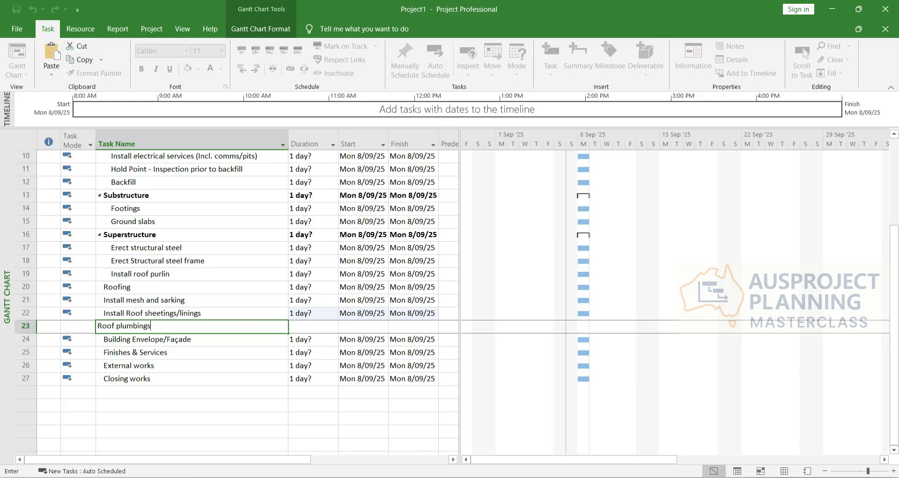
pyautogui.press('Return')
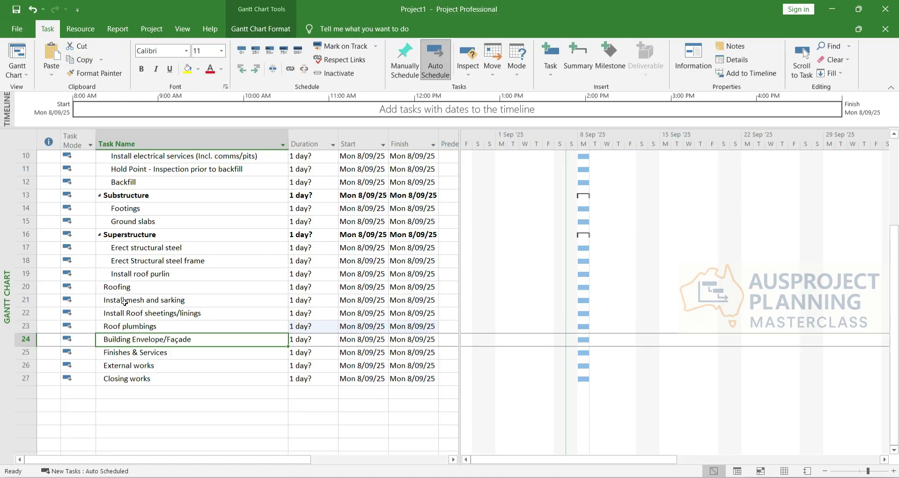
pyautogui.moveTo(124, 325); pyautogui.dragTo(117, 302)
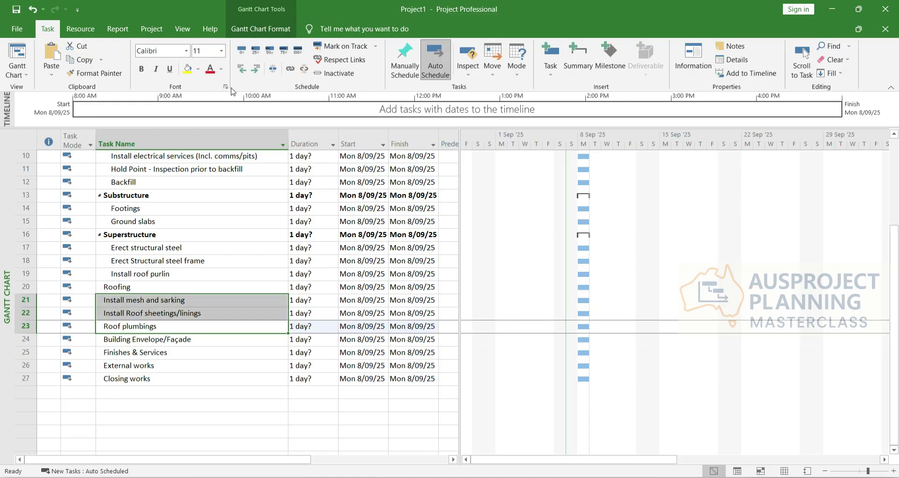
pyautogui.click(255, 69)
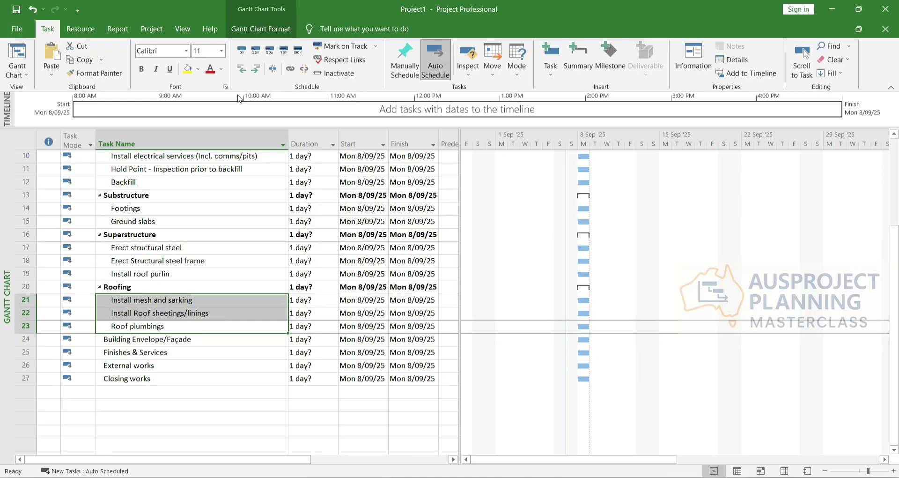
# Insert five blank rows between Building Envelope/Façade and Finishes & Services
pyautogui.click(26, 351)
pyautogui.press('Insert')
pyautogui.press('Insert')
pyautogui.press('Insert')
pyautogui.press('Insert')
pyautogui.press('Insert')
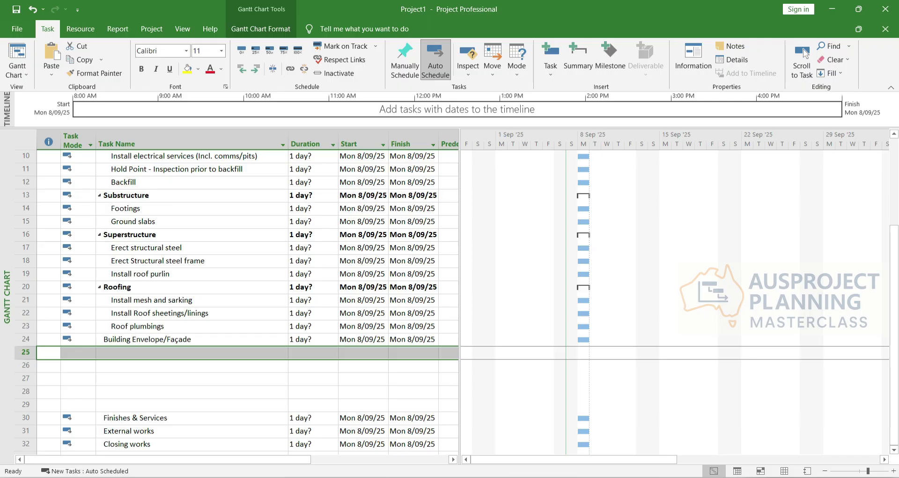
# Enter the task "External wall framing" in the first blank row below Building Envelope/Façade
pyautogui.click(199, 354)
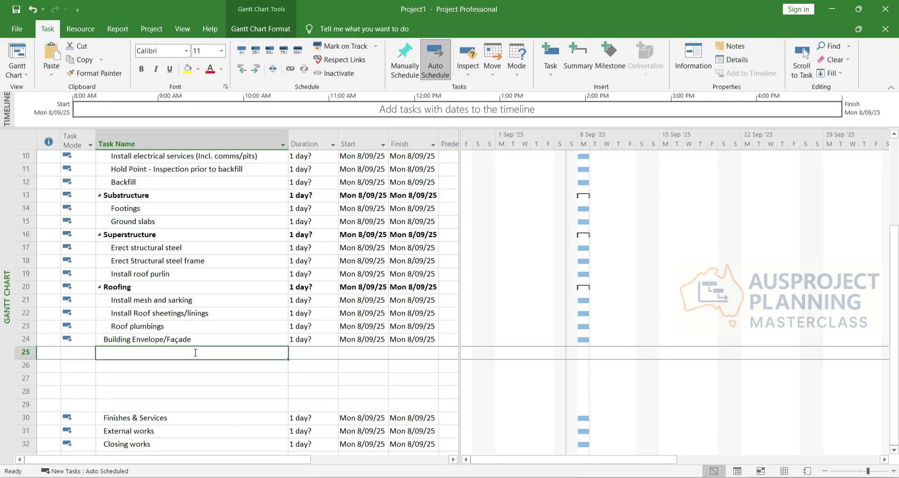
pyautogui.write('Exte')
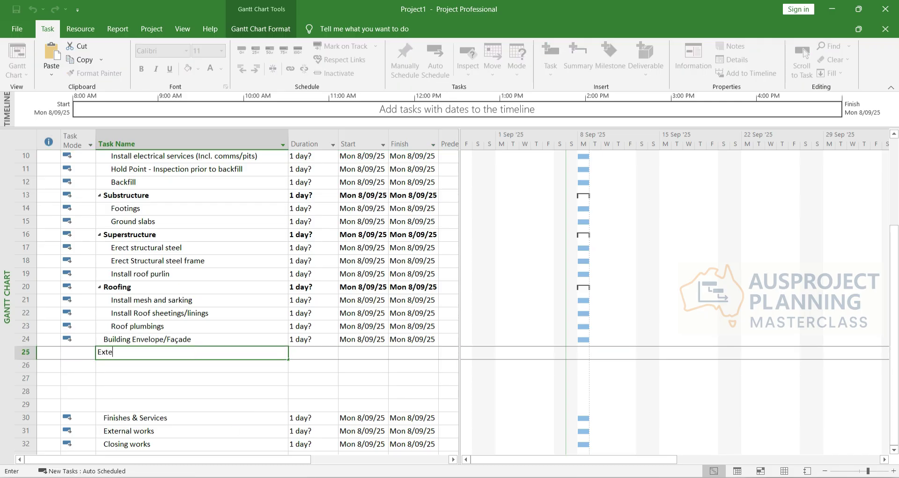
pyautogui.write('rnal wall framing')
pyautogui.press('Return')
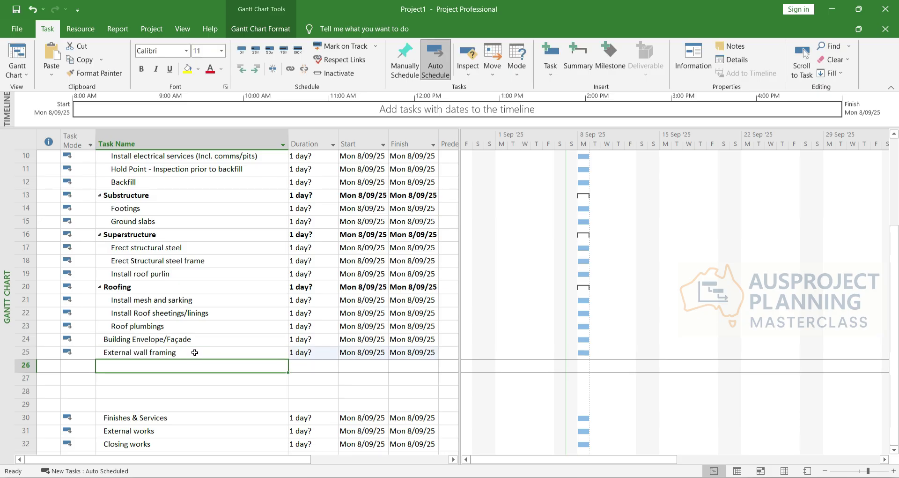
# Enter the tasks "External Brickwork" and "Install doors & windows" in the rows below External wall framing
pyautogui.write('Extern')
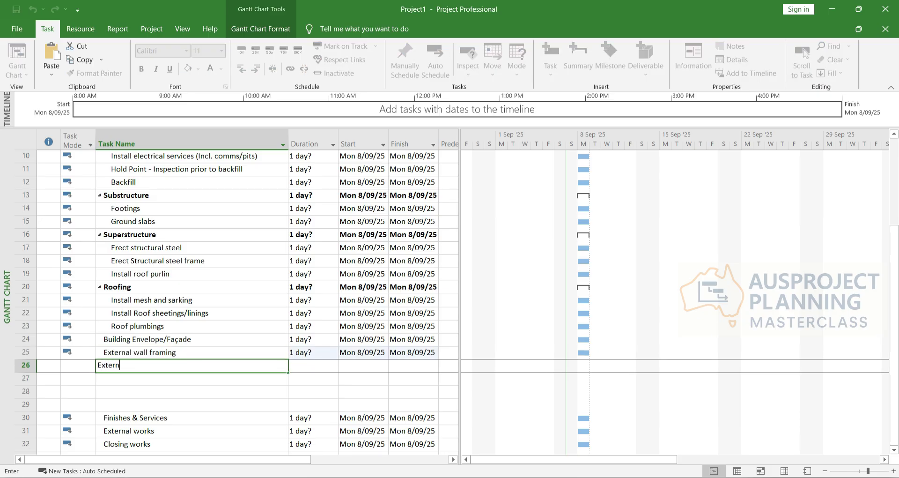
pyautogui.write('al Brickwork')
pyautogui.press('Return')
pyautogui.write('Install ')
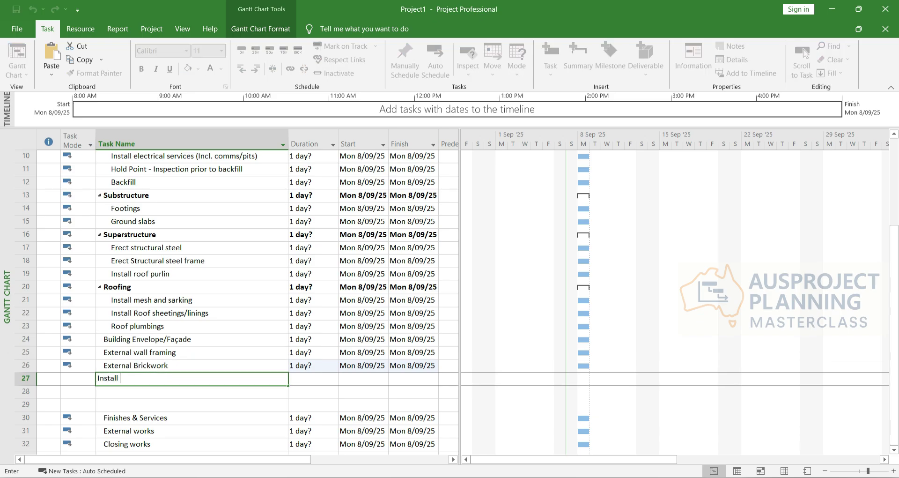
pyautogui.write('doors & window')
pyautogui.write('s')
pyautogui.press('Return')
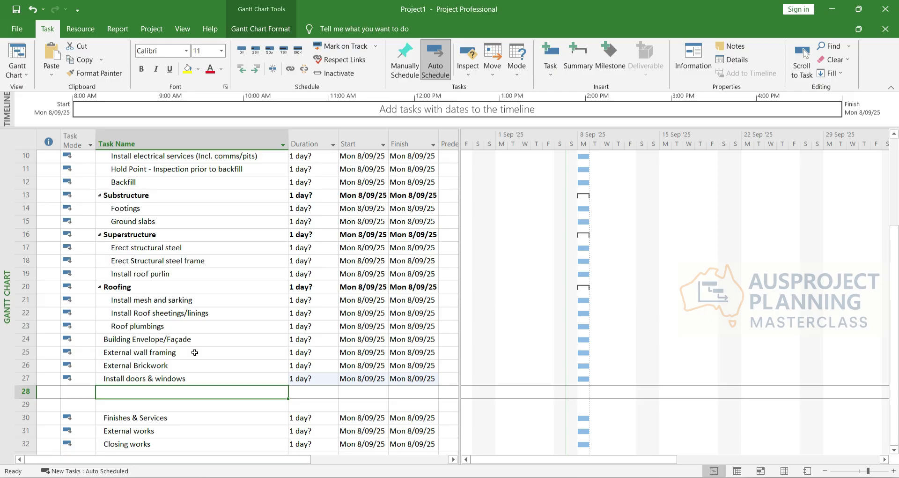
# Enter the tasks "External cladding" and "Install gutters/downpipes" in the rows below Install doors & windows
pyautogui.write('Extern')
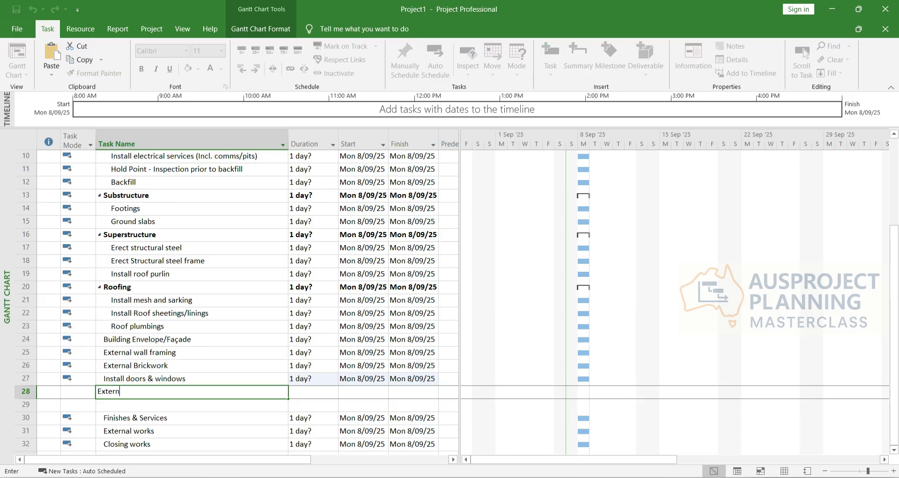
pyautogui.write('al cladding')
pyautogui.press('Return')
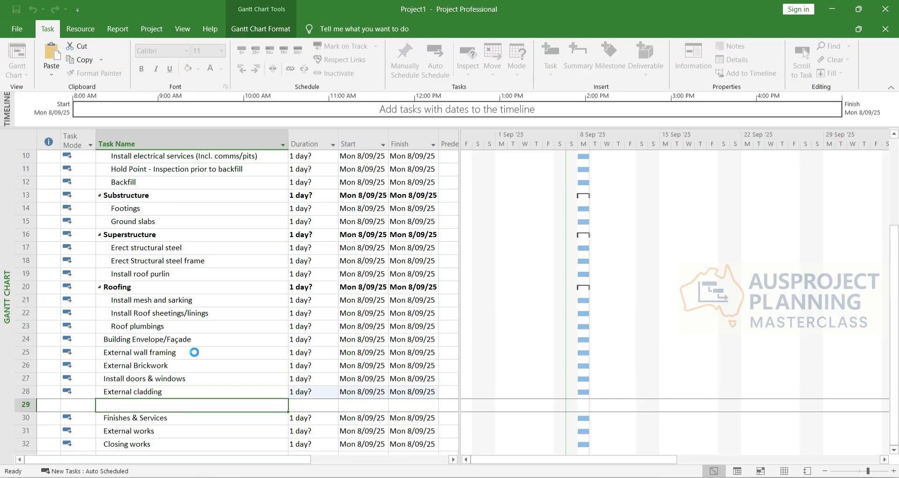
pyautogui.write('Insta')
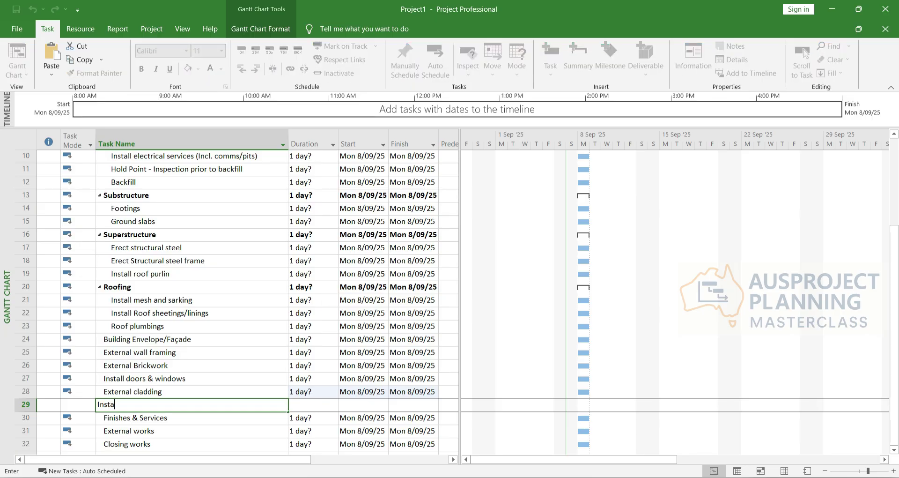
pyautogui.write('ll gutters/downpipes')
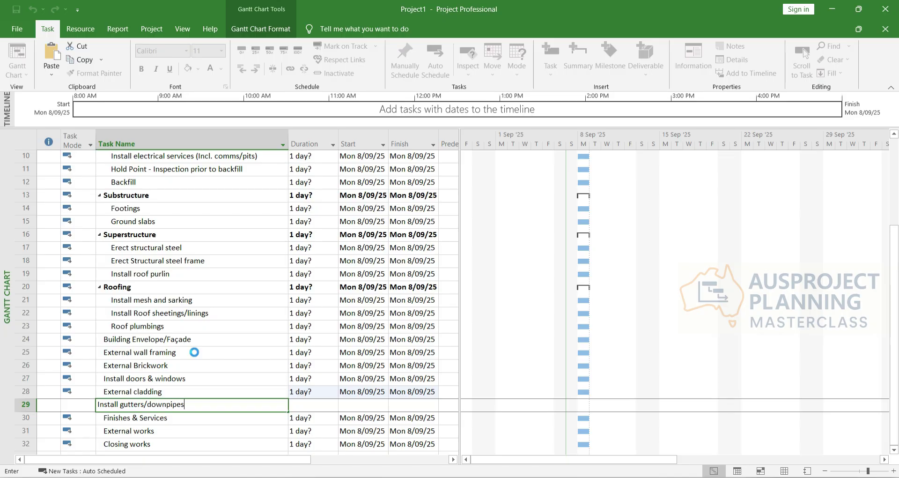
pyautogui.press('Return')
# Replace the Finishes & Services task name with "External paintings" and insert two blank rows above External works
pyautogui.write('External paintings')
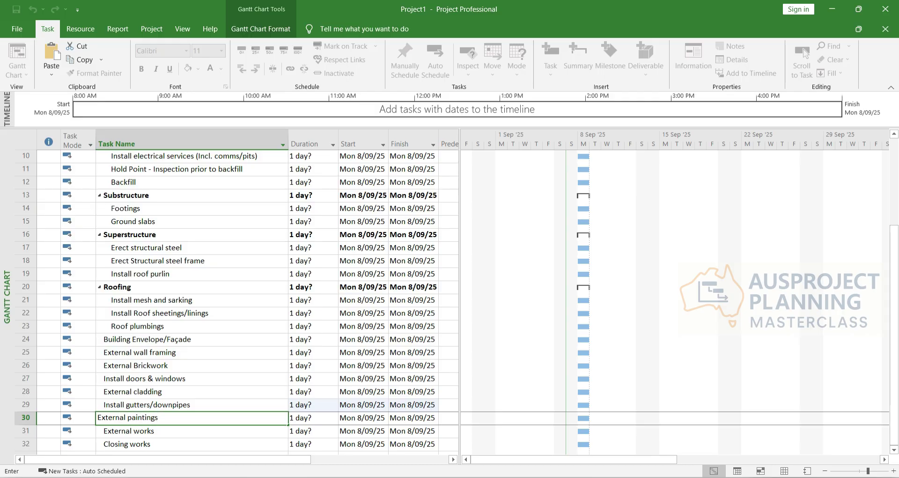
pyautogui.press('Return')
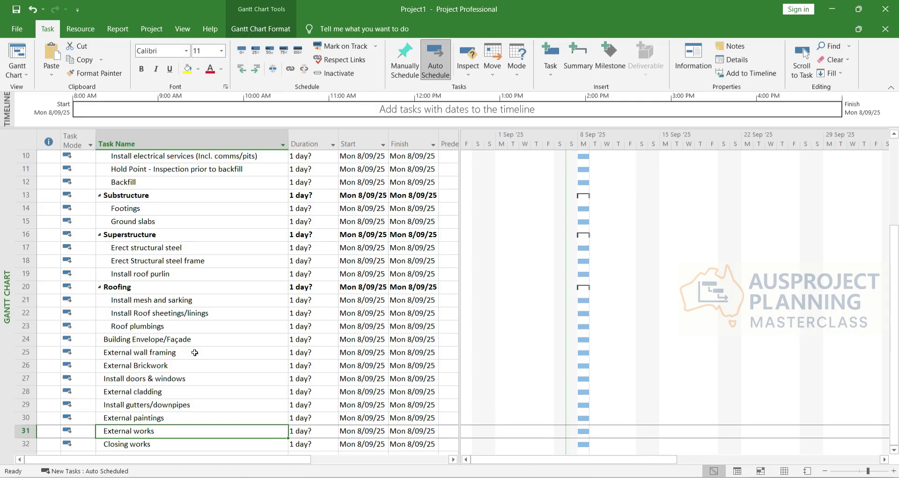
pyautogui.press('Insert')
pyautogui.press('Insert')
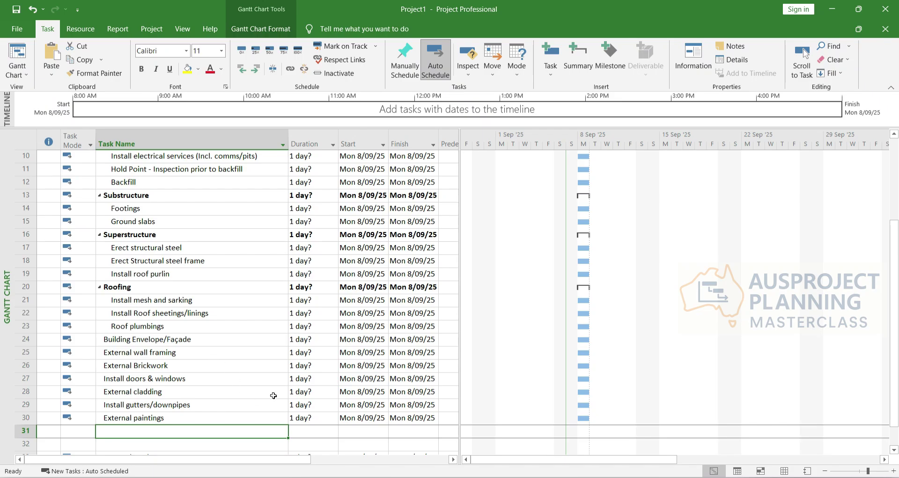
# Indent the six tasks from External wall framing to External paintings under Building Envelope/Façade
pyautogui.scroll(-2, 143, 348)
pyautogui.scroll(-1, 143, 347)
pyautogui.moveTo(131, 273); pyautogui.dragTo(136, 327)
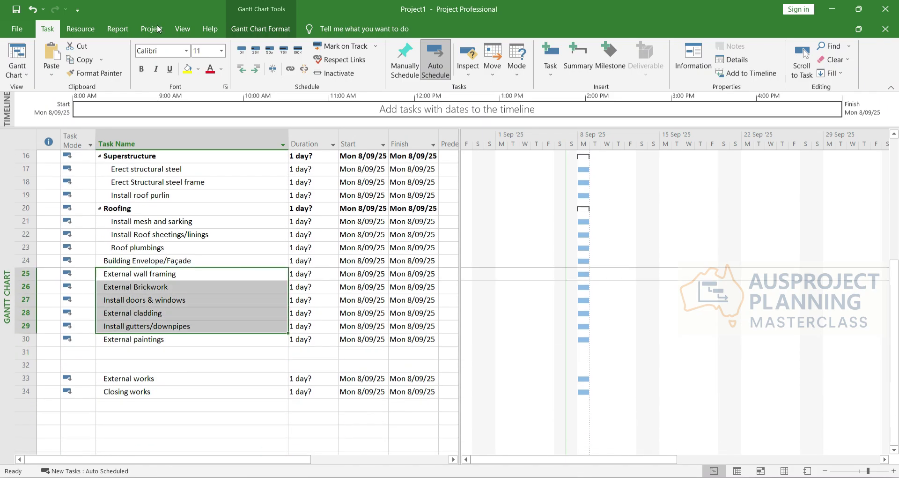
pyautogui.click(255, 69)
pyautogui.click(146, 339)
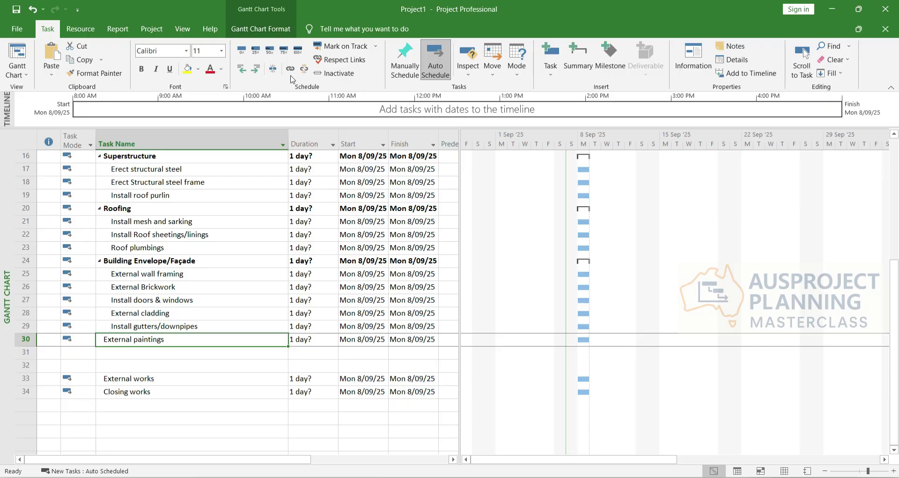
pyautogui.click(255, 69)
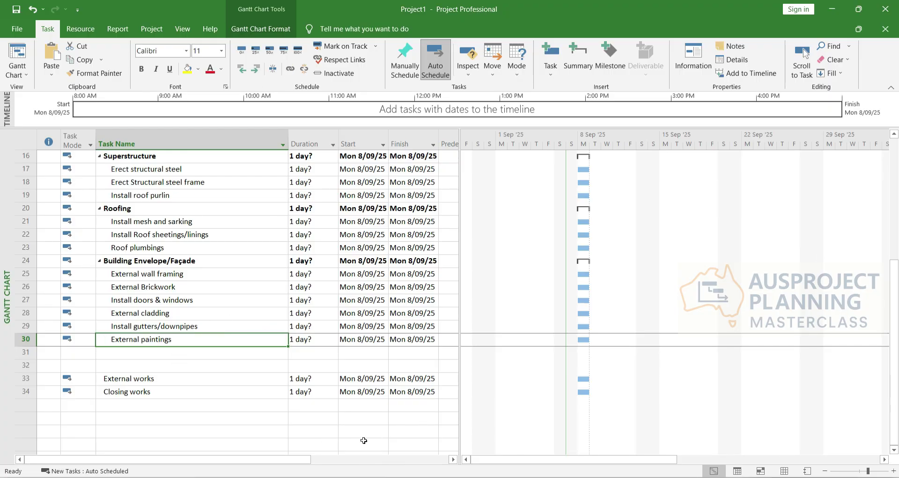
# Enter the task "Finishes & Services" in the first blank row below External paintings
pyautogui.click(106, 371)
pyautogui.click(119, 356)
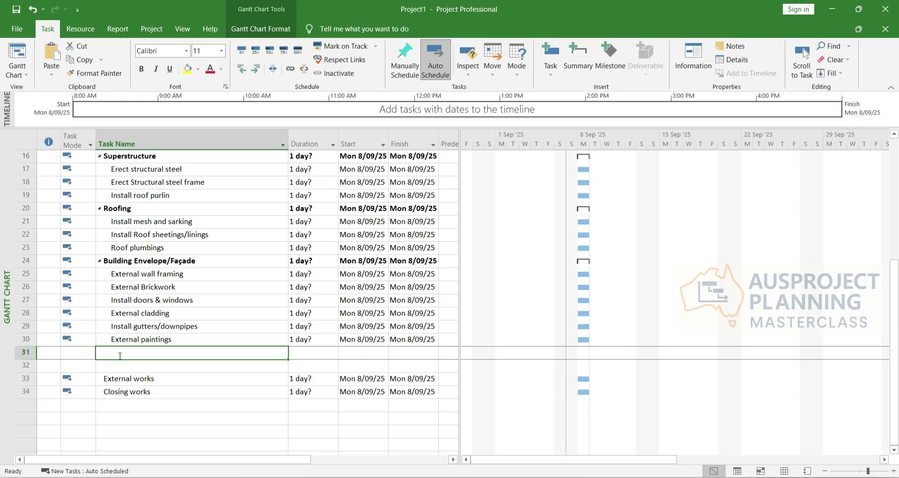
pyautogui.write('Finishes')
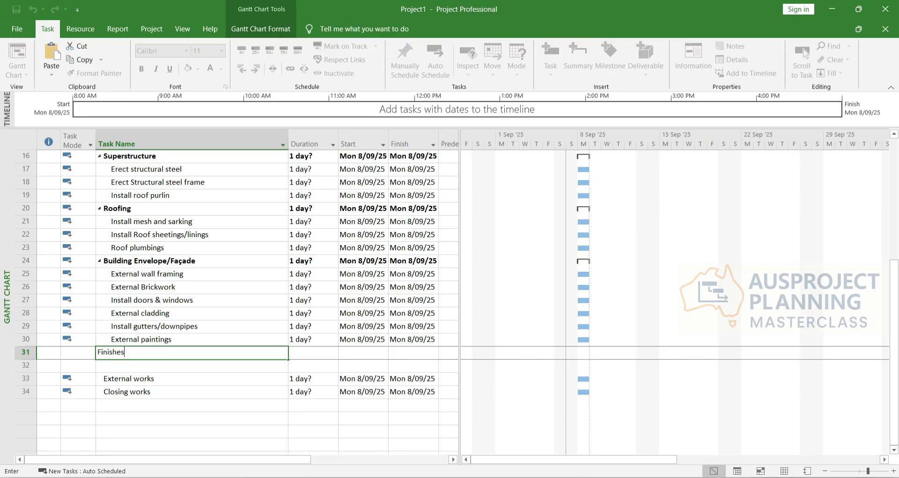
pyautogui.write(' & Servbic')
pyautogui.press('BackSpace')
pyautogui.press('BackSpace')
pyautogui.press('BackSpace')
pyautogui.write('ice')
pyautogui.press('Return')
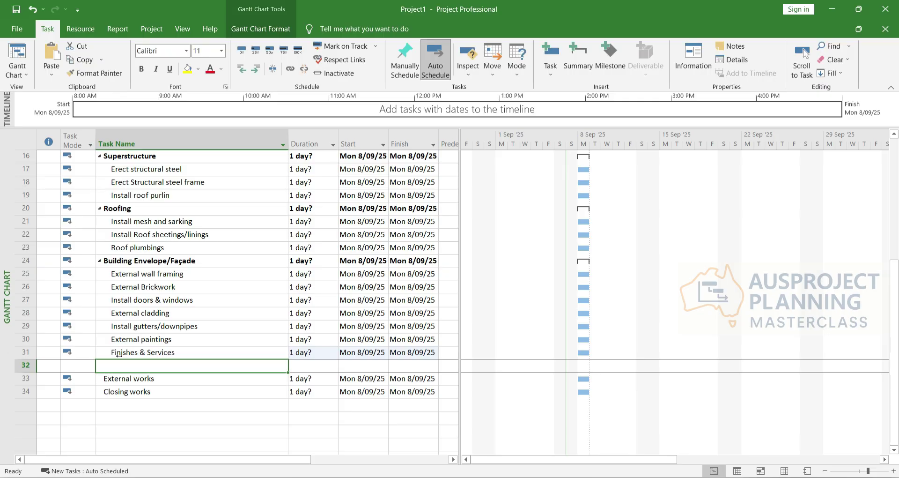
# Enter the task "Intewrnal masonry" below Finishes & Services and insert four blank rows above External works
pyautogui.write('Intewrnal')
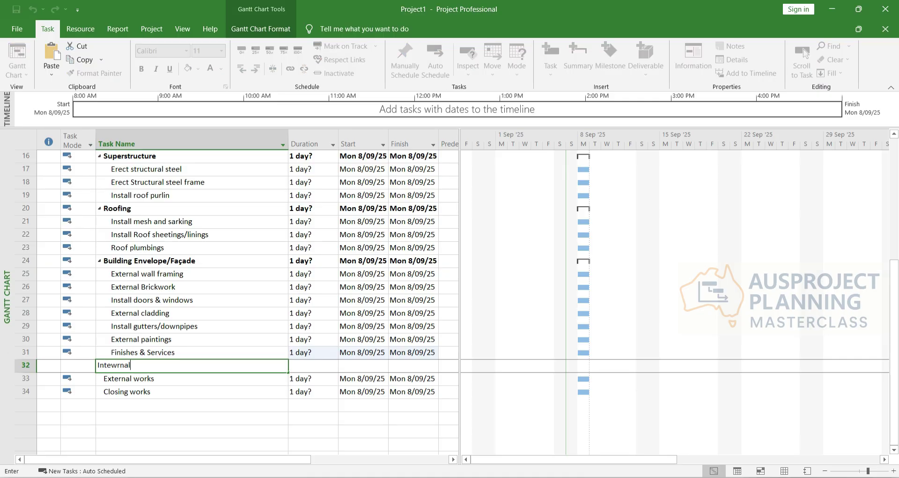
pyautogui.write(' masonry')
pyautogui.press('Return')
pyautogui.press('Insert')
pyautogui.press('Insert')
pyautogui.press('Insert')
pyautogui.press('Insert')
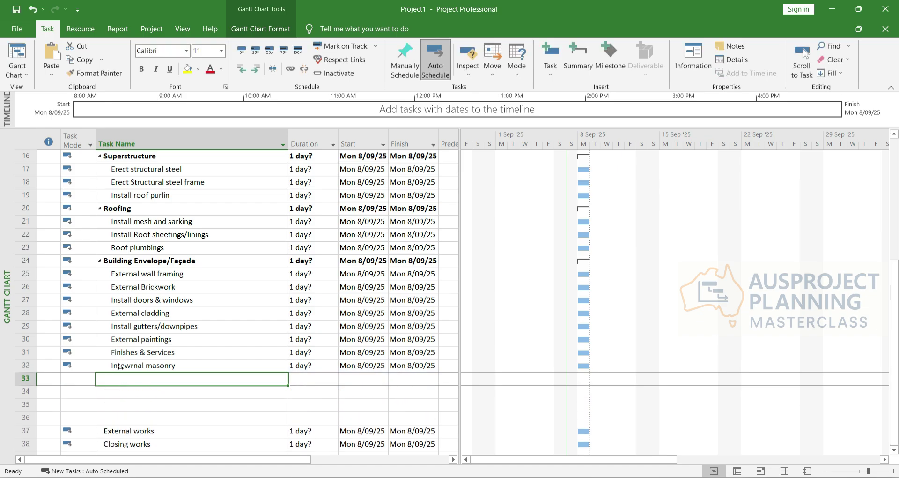
# Correct the masonry task's name to "Internal masonry" and outdent Finishes & Services so it becomes its summary task
pyautogui.doubleClick(120, 366)
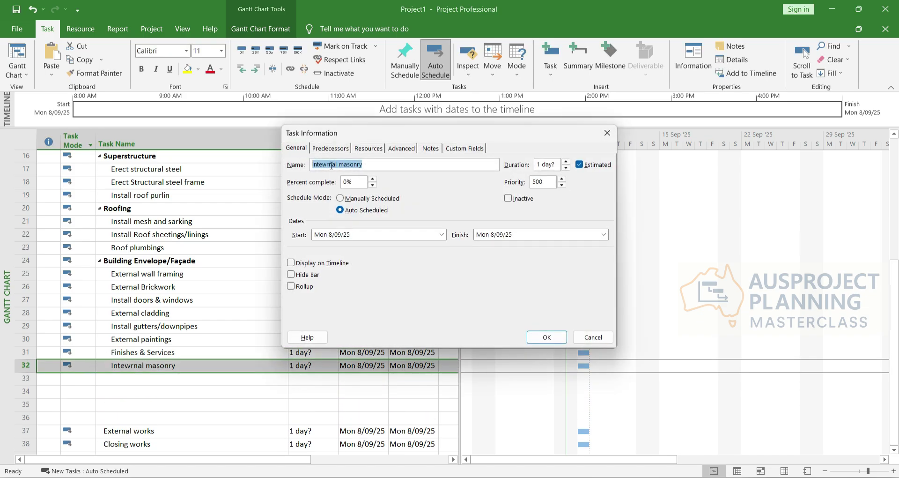
pyautogui.click(331, 165)
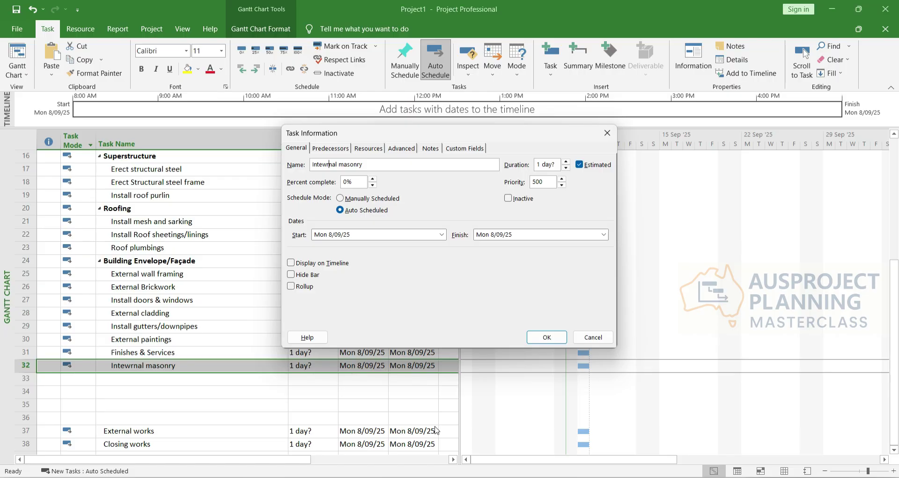
pyautogui.press('BackSpace')
pyautogui.press('BackSpace')
pyautogui.write('r')
pyautogui.press('Return')
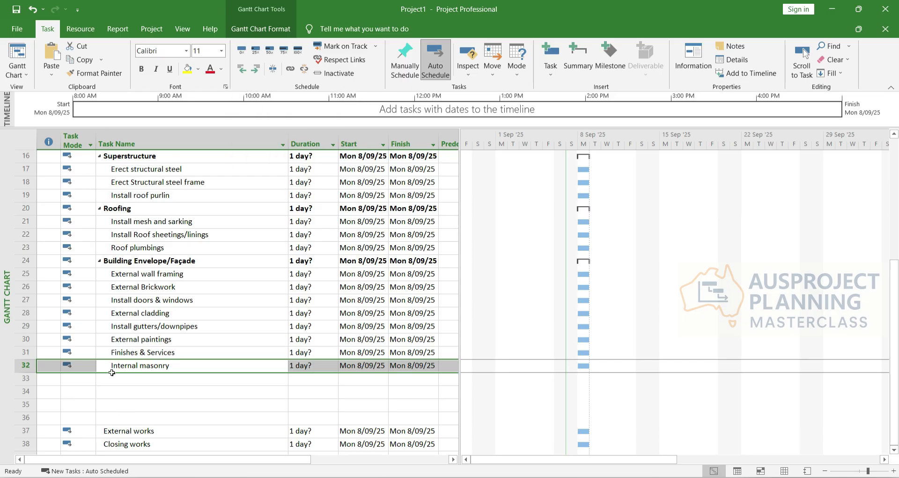
pyautogui.click(106, 349)
pyautogui.click(241, 68)
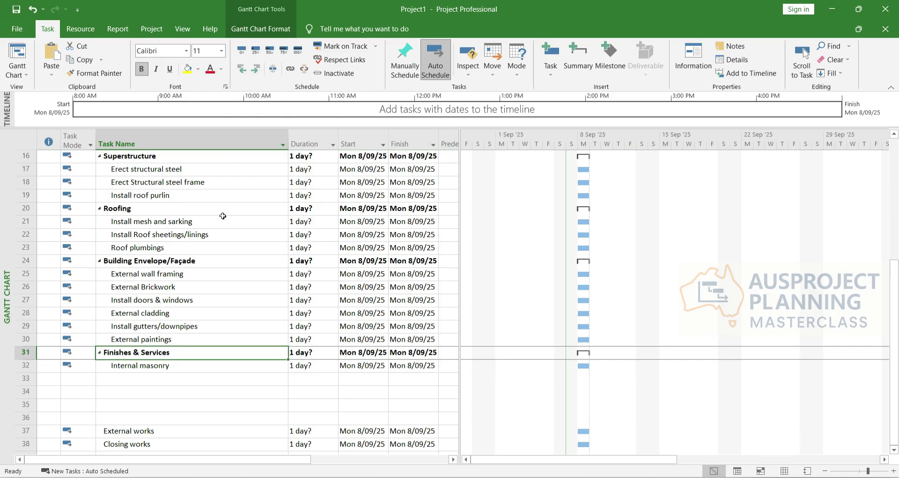
# Enter the task "Chase walls for hydraulic, electrical" in the blank row below Internal masonry
pyautogui.click(136, 404)
pyautogui.click(137, 379)
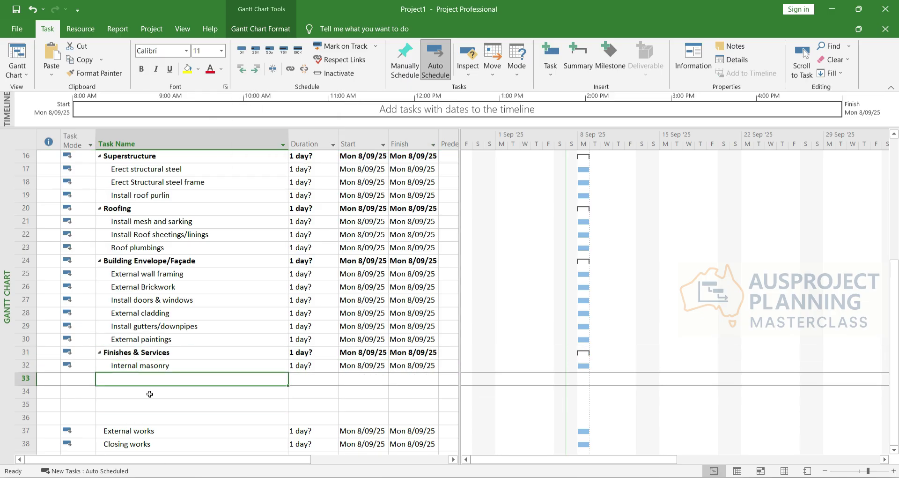
pyautogui.write('Chase wal')
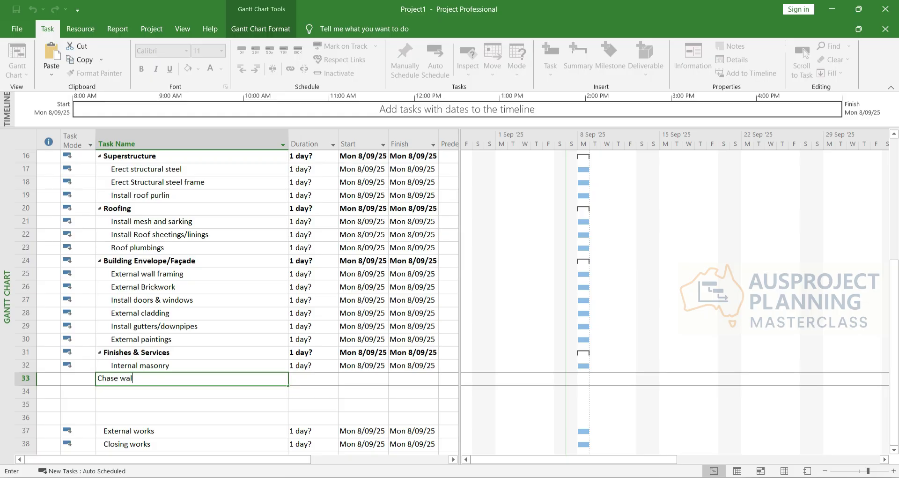
pyautogui.write('ls for hydraulic, electrical')
pyautogui.press('Return')
# Enter the task "conduit + pipes into walls" in the row below the wall chasing task
pyautogui.write('c')
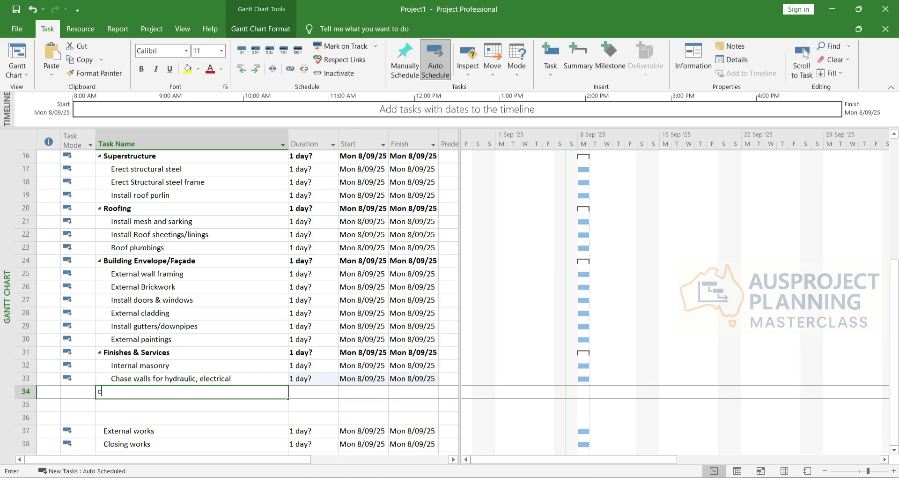
pyautogui.write('onduit pie')
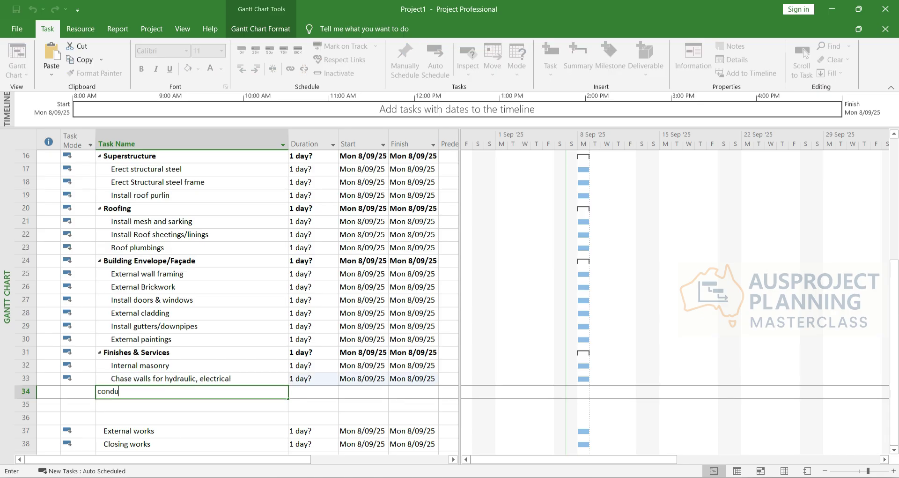
pyautogui.press('BackSpace')
pyautogui.write('pe')
pyautogui.press('BackSpace')
pyautogui.press('BackSpace')
pyautogui.press('BackSpace')
pyautogui.write('+ pipes into walls')
pyautogui.press('Return')
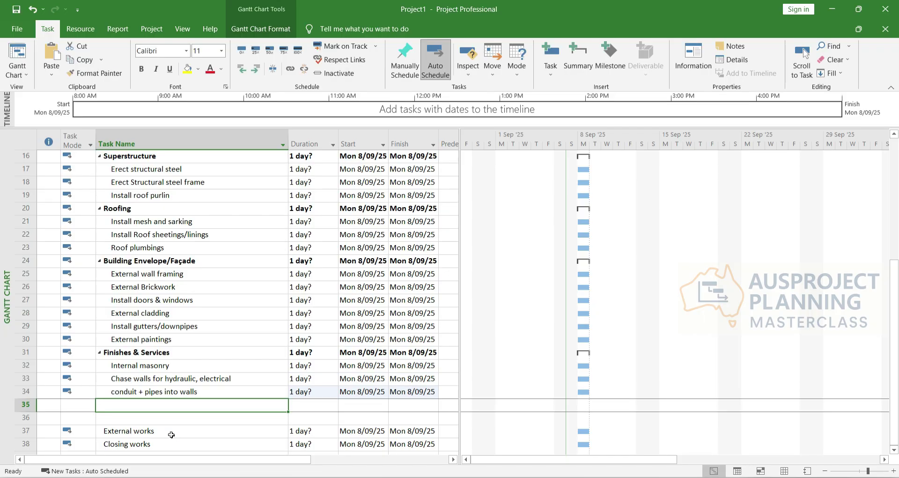
# Enter the tasks "Float & set walls" and "Stud framing" in the two remaining blank rows above External works
pyautogui.write('Float &')
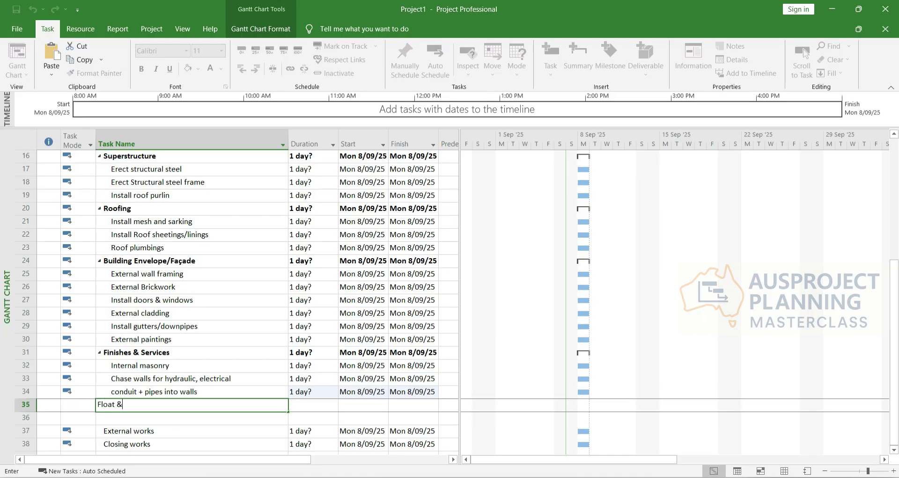
pyautogui.write(' set walls')
pyautogui.press('Return')
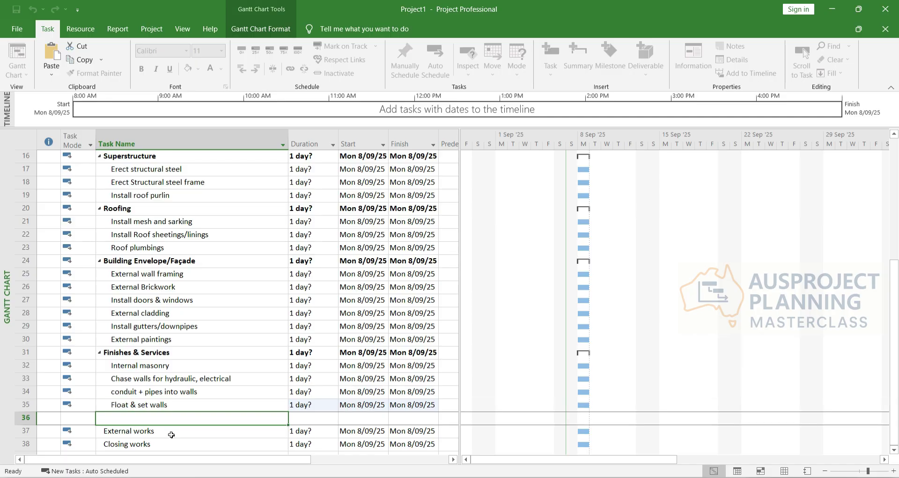
pyautogui.write('Stud framing')
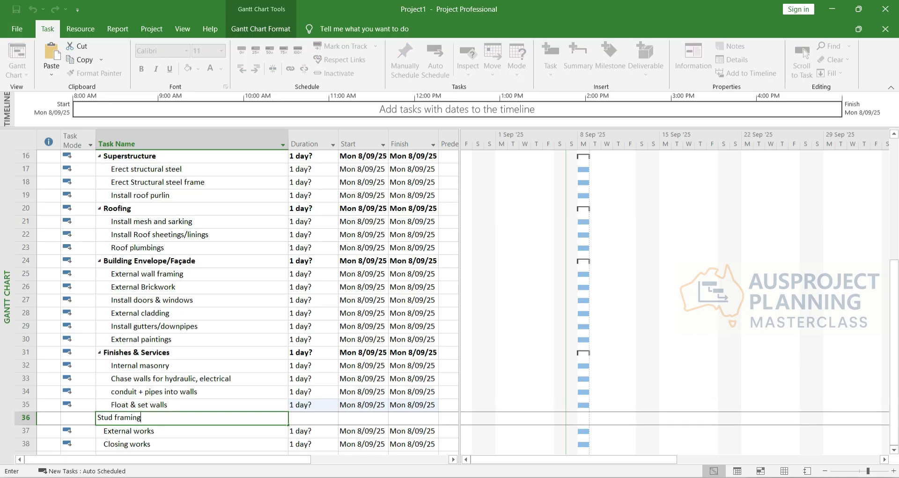
pyautogui.press('Return')
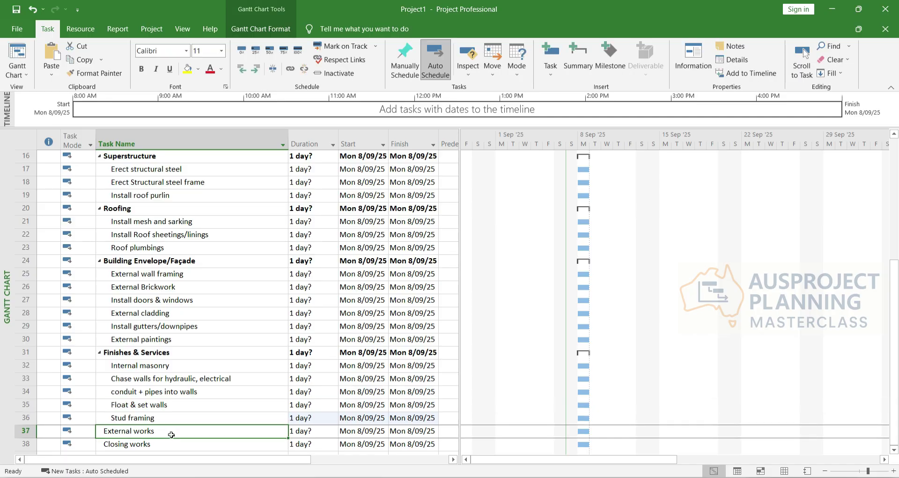
# Insert six blank rows above External works and enter the task "Rough in services" in the first one
pyautogui.press('Insert')
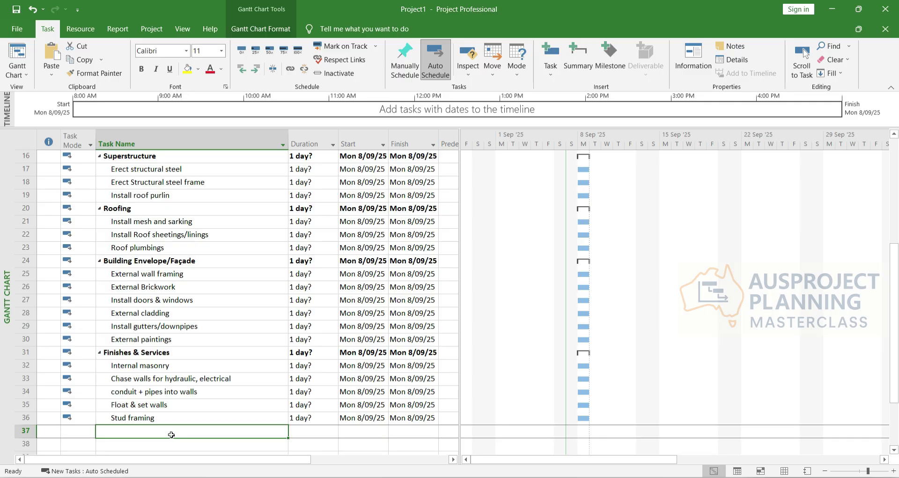
pyautogui.scroll(-5, 191, 347)
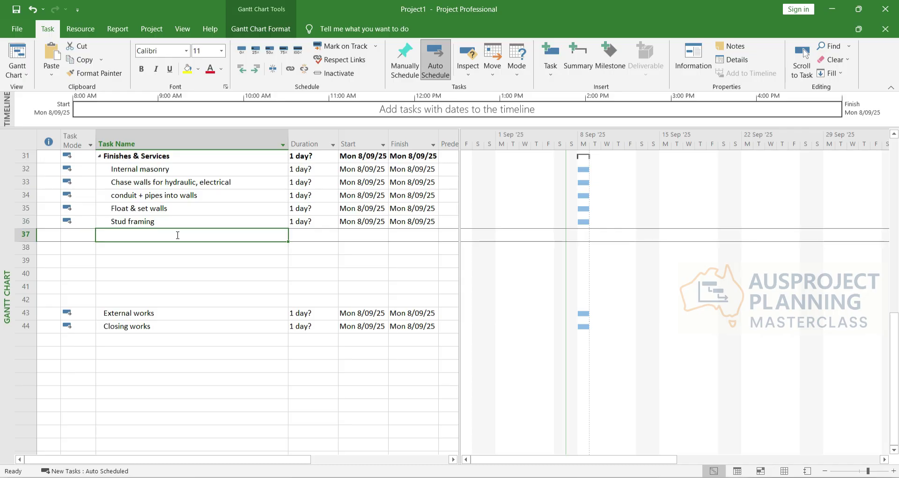
pyautogui.write('Rou')
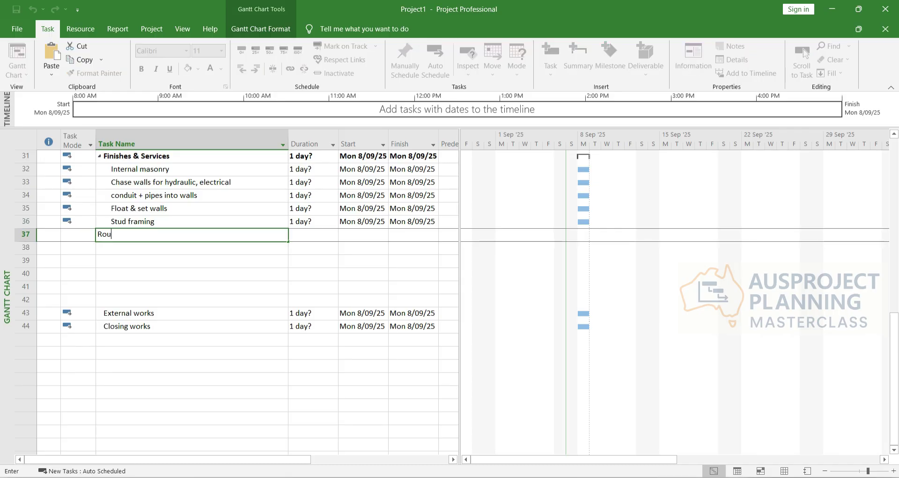
pyautogui.write('gh in services')
pyautogui.press('Return')
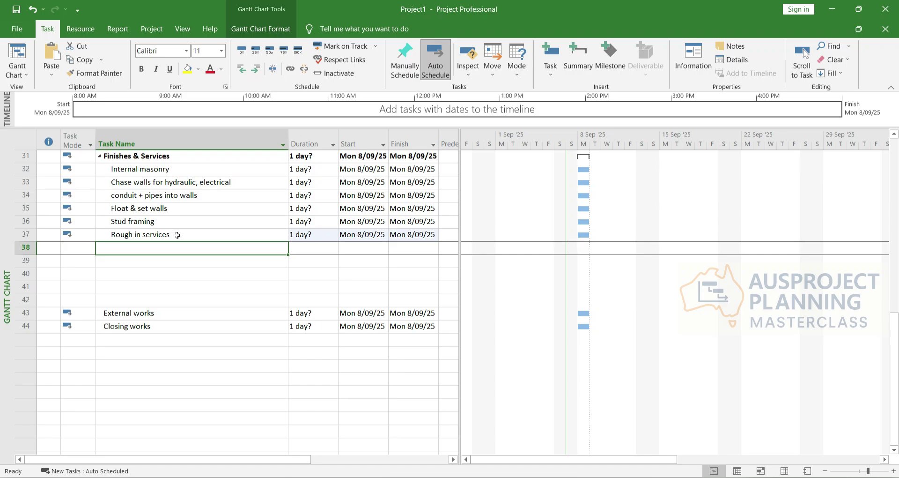
# Enter the task "Hold point - prior closing internal walls" in the blank row below Rough in services
pyautogui.write('Holi')
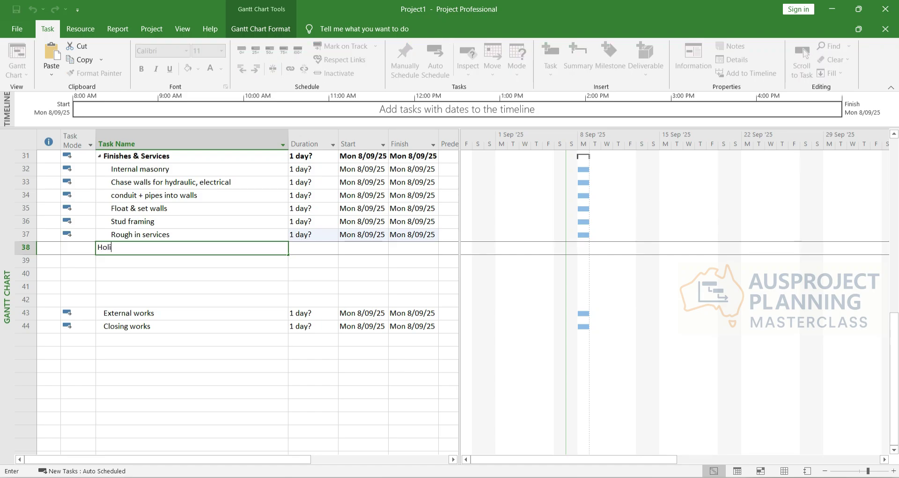
pyautogui.press('BackSpace')
pyautogui.write('d point - prior closing ')
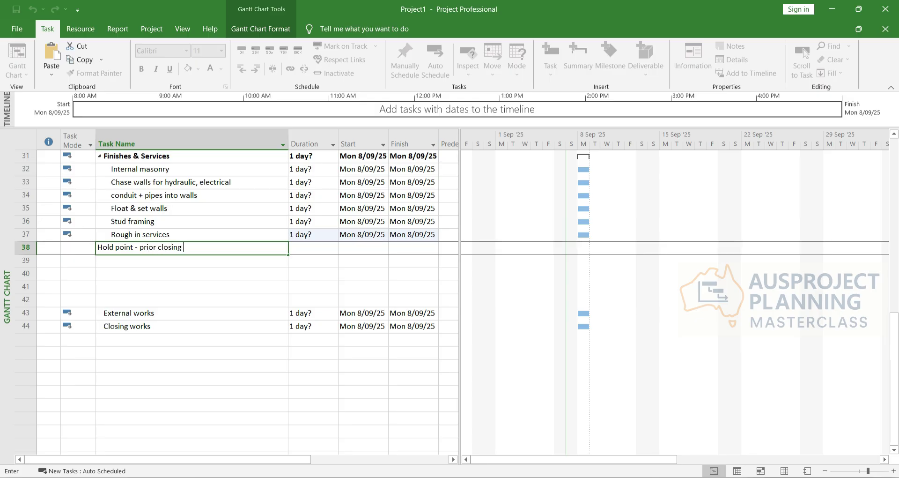
pyautogui.write('internal walls')
pyautogui.press('Return')
# Enter the tasks "Sheet & set stud walls" and "Ceiling/bulkhead framing" in the next two rows below the internal walls hold point
pyautogui.write('Sheet')
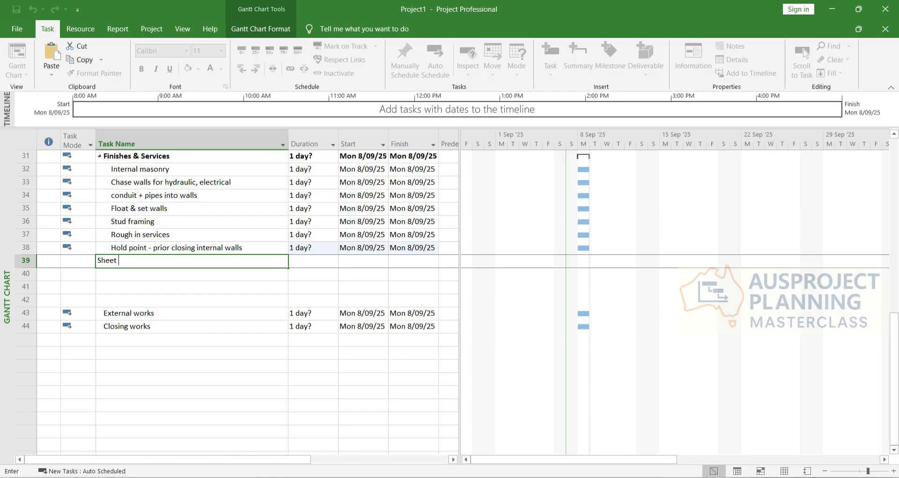
pyautogui.write(' & set stud walls')
pyautogui.press('Return')
pyautogui.write('Cei')
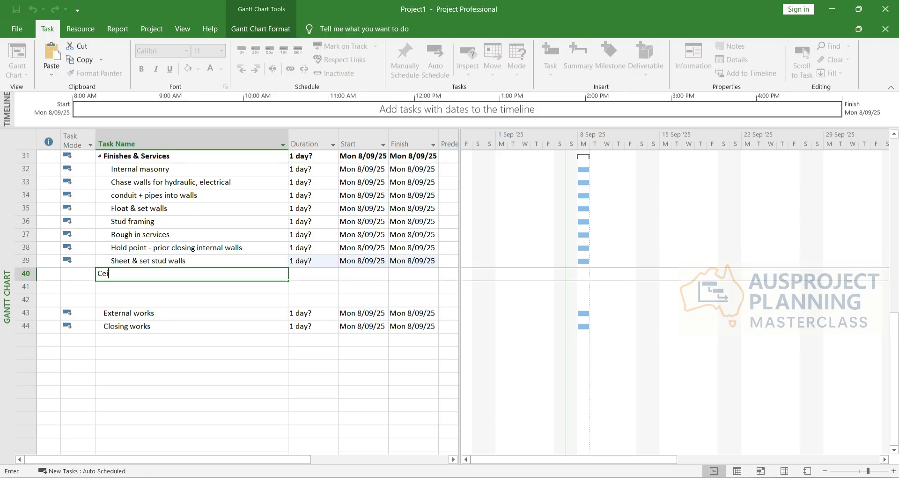
pyautogui.write('ling/bulkg')
pyautogui.press('BackSpace')
pyautogui.write('head framing')
pyautogui.press('Return')
# Enter the tasks "Hold points - prior closing ceiling" and "Ceiling linings & flushing" in the two remaining blank rows above External works
pyautogui.write('Hold')
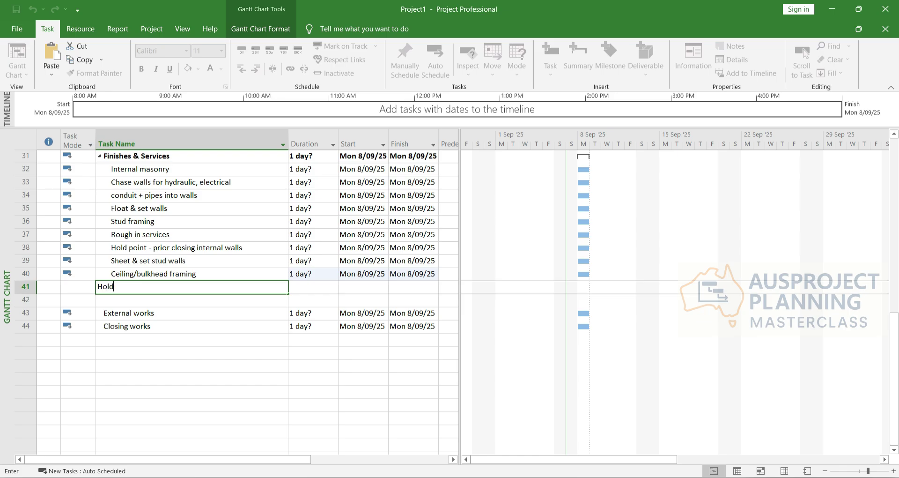
pyautogui.write(' points - prior closing ceiling')
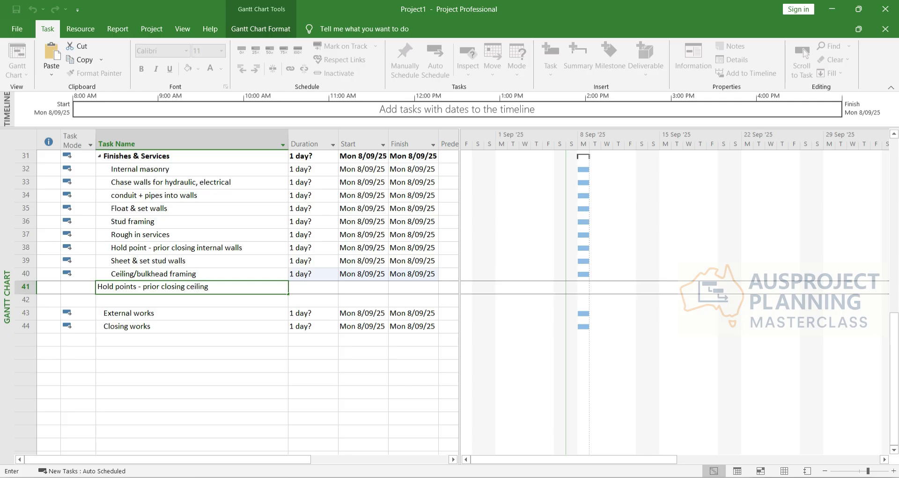
pyautogui.press('Return')
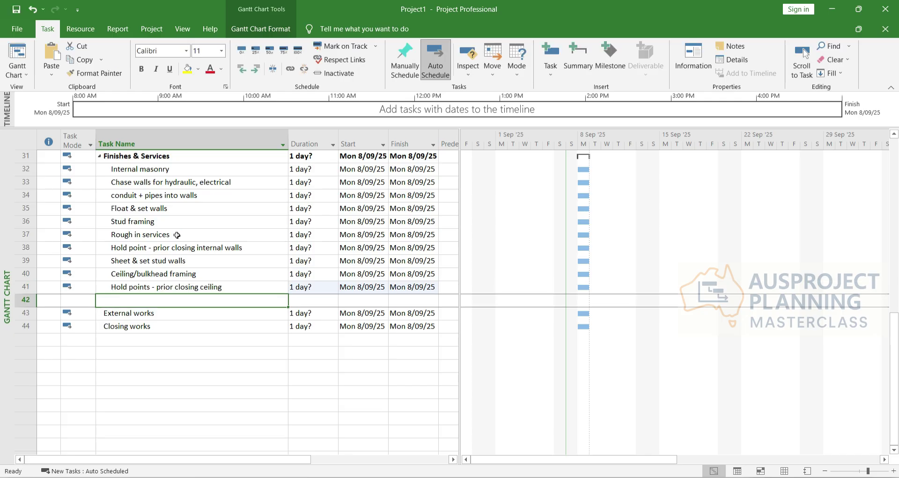
pyautogui.write('Ceiling')
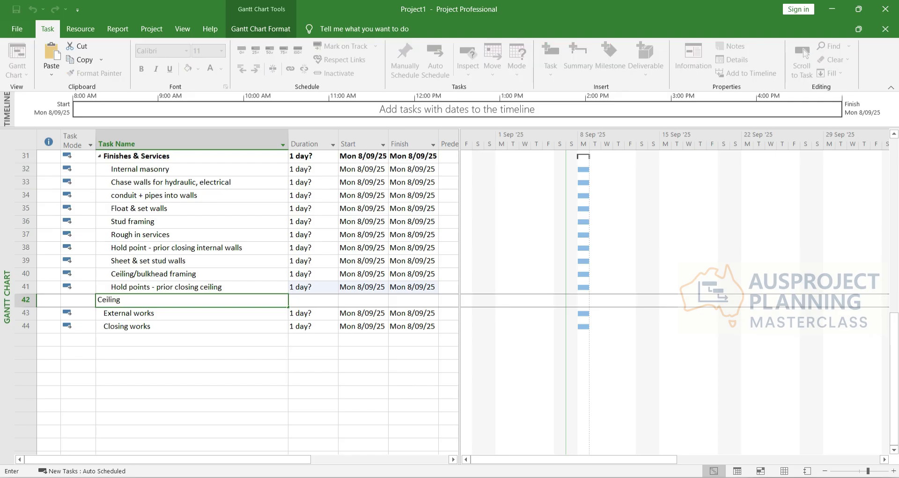
pyautogui.write(' linings & flushing')
pyautogui.press('Return')
# Insert three blank rows above External works and enter the task "Paint - 1st coat" in the first one
pyautogui.press('Insert')
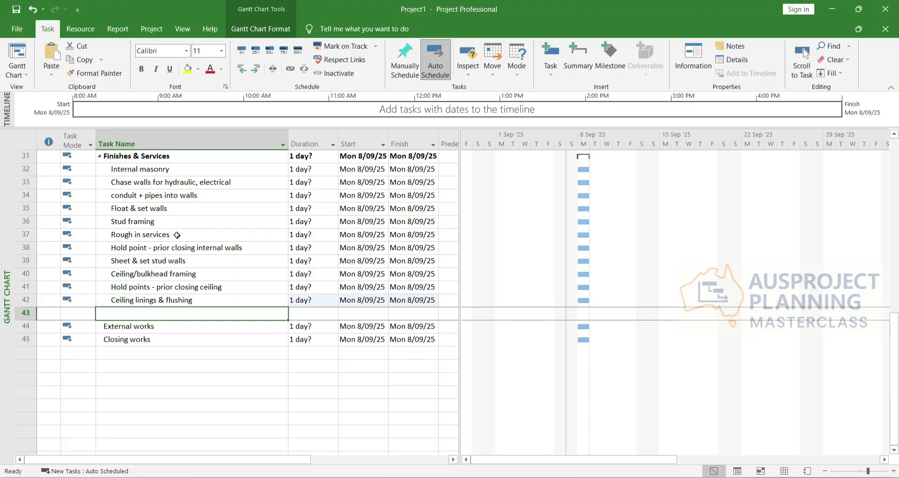
pyautogui.press('Insert')
pyautogui.press('Insert')
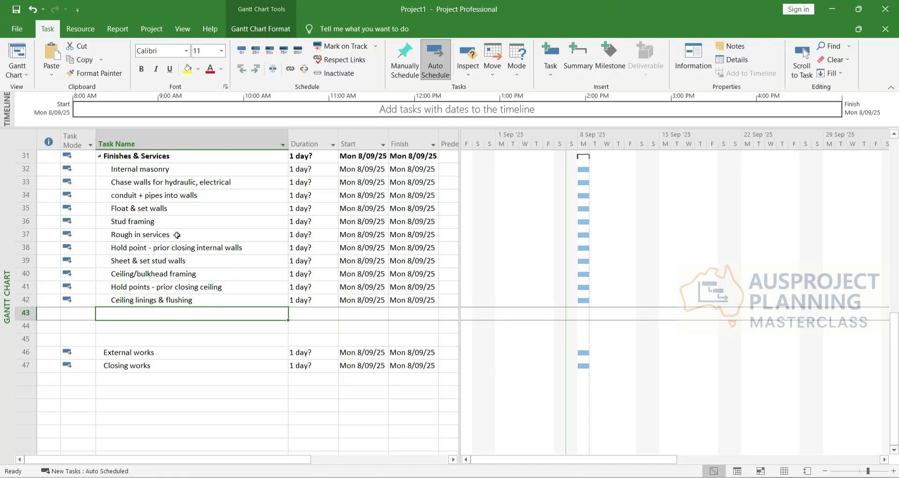
pyautogui.write('Paint')
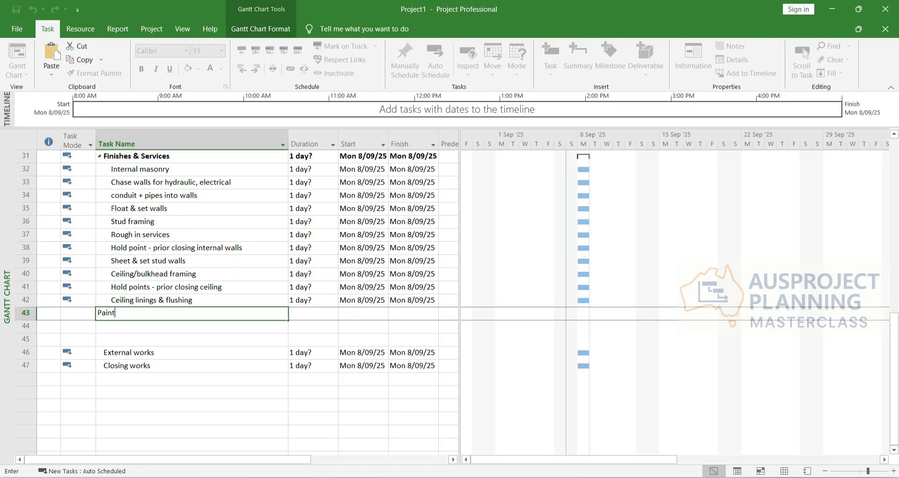
pyautogui.write(' - w1st ')
pyautogui.write('cao')
pyautogui.press('BackSpace')
pyautogui.press('BackSpace')
pyautogui.press('BackSpace')
pyautogui.press('BackSpace')
pyautogui.press('BackSpace')
pyautogui.press('BackSpace')
pyautogui.press('BackSpace')
pyautogui.press('BackSpace')
pyautogui.press('BackSpace')
pyautogui.write('1st coas')
pyautogui.press('Return')
# Enter the tasks "Final paint" and "Final fit off" in the two blank rows below the first coat of paint
pyautogui.write('Final p')
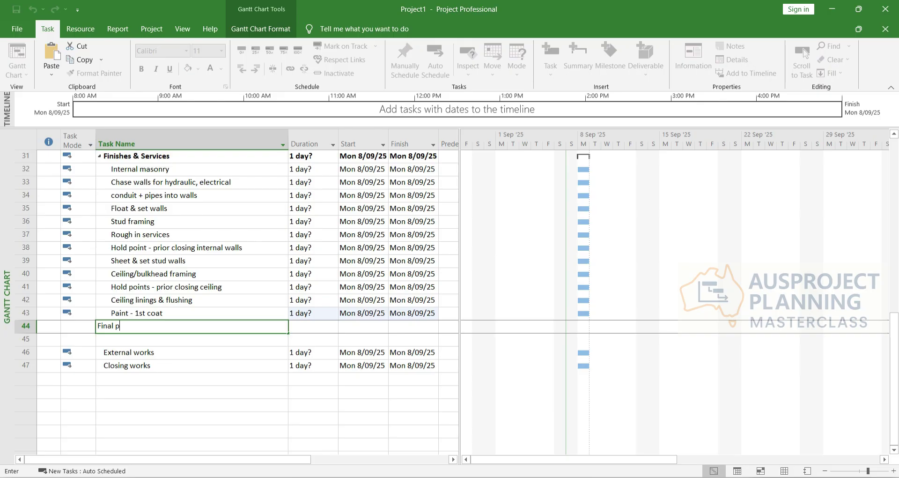
pyautogui.write('aint')
pyautogui.press('Return')
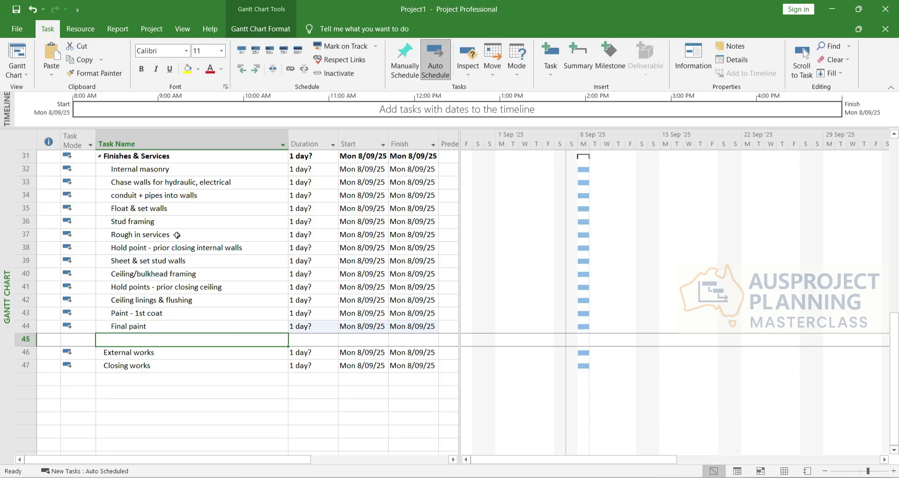
pyautogui.write('Final f')
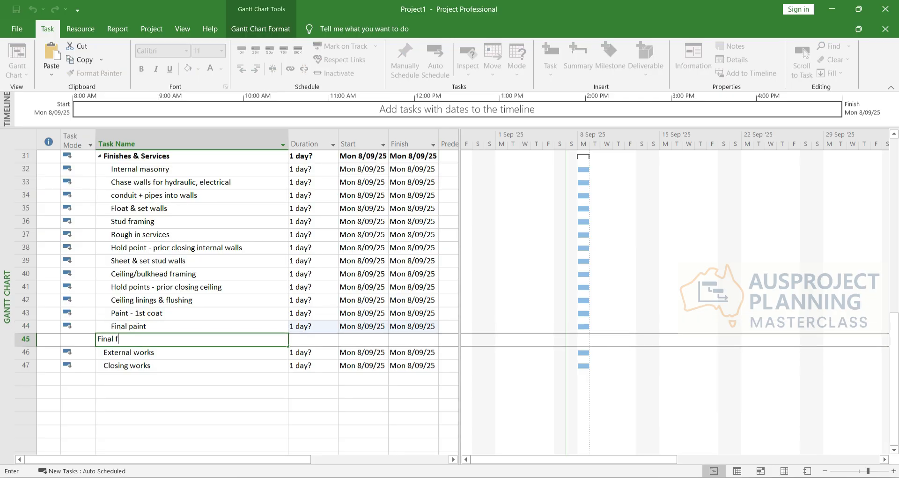
pyautogui.write('t')
pyautogui.press('BackSpace')
pyautogui.press('BackSpace')
pyautogui.write('fit ott')
pyautogui.click(185, 364)
pyautogui.click(159, 356)
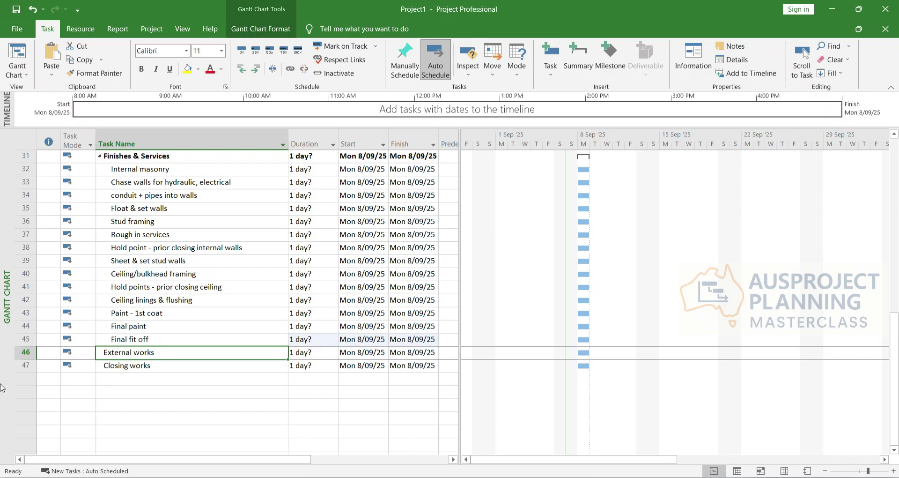
pyautogui.click(24, 352)
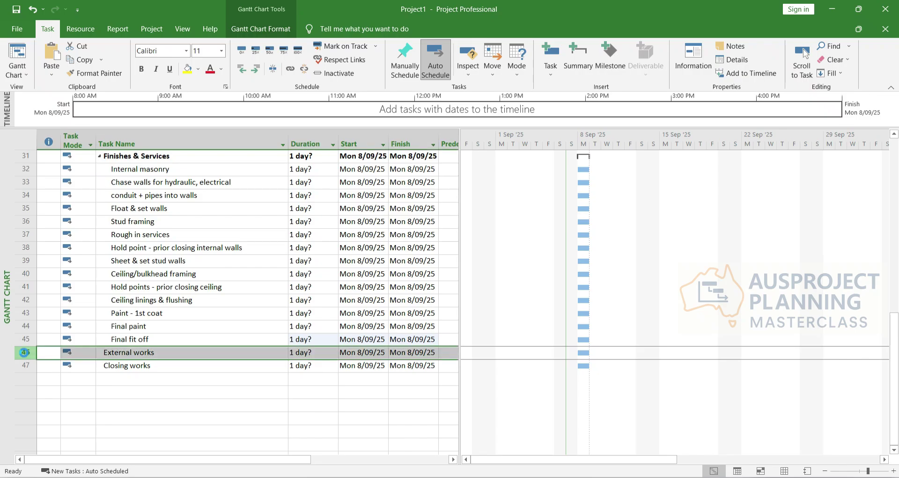
pyautogui.press('Insert')
pyautogui.hotkey('ctrl', 'z')
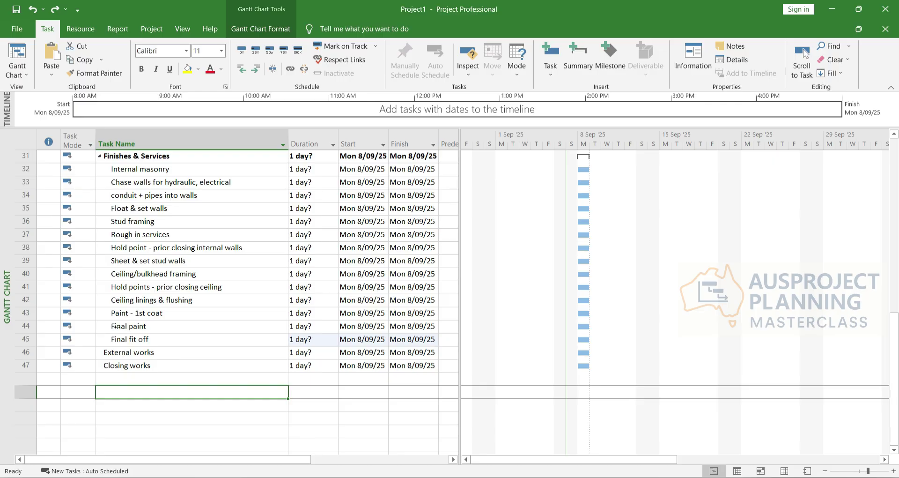
pyautogui.click(100, 326)
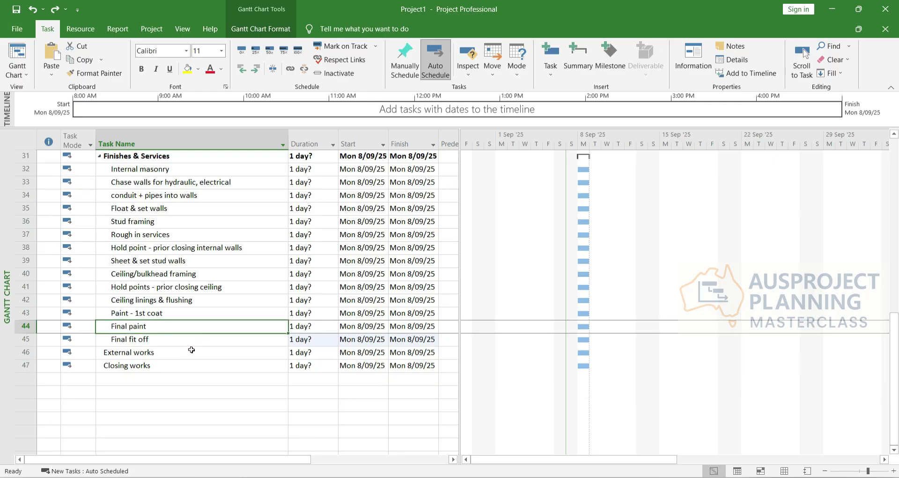
pyautogui.click(16, 383)
pyautogui.click(23, 366)
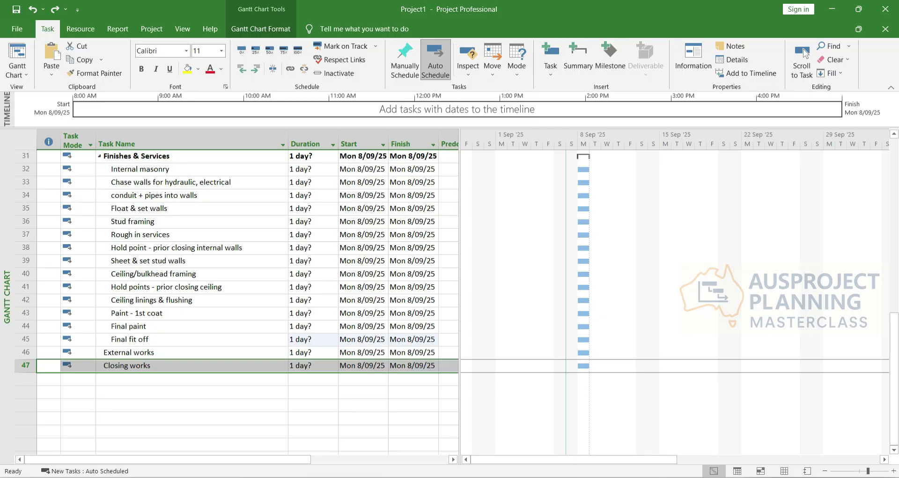
pyautogui.click(143, 341)
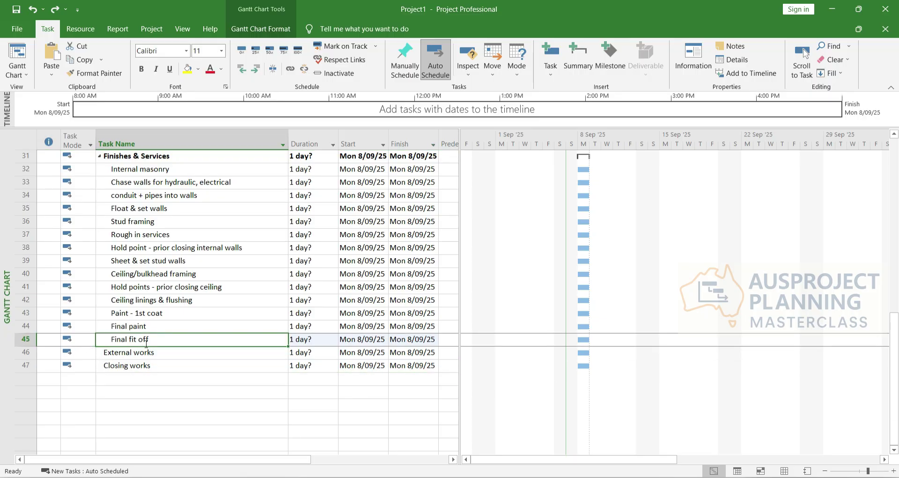
pyautogui.click(128, 365)
pyautogui.click(123, 354)
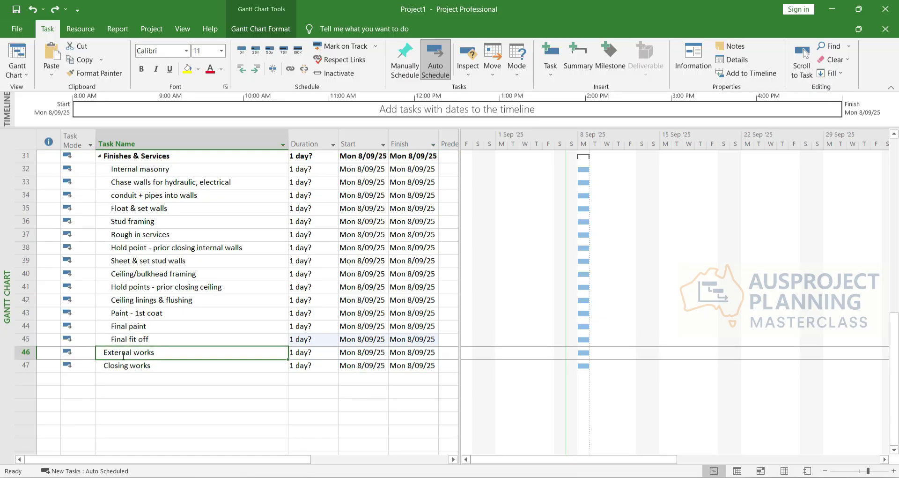
pyautogui.click(18, 367)
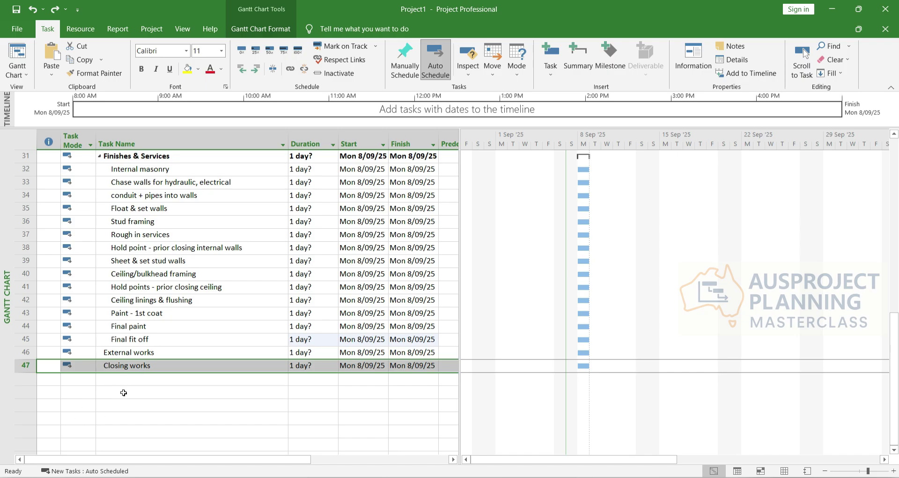
pyautogui.click(127, 382)
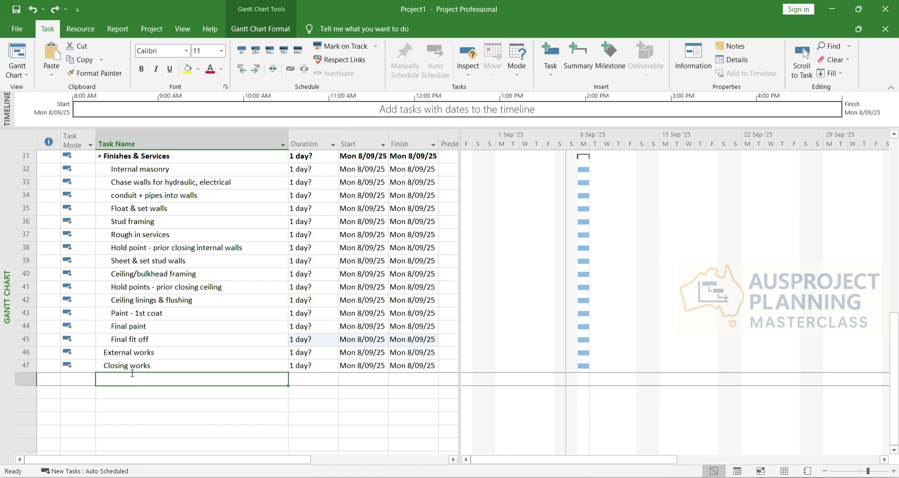
# Insert three blank rows above Closing works and enter the task "Verandah" in the first one
pyautogui.click(128, 367)
pyautogui.press('Insert')
pyautogui.press('Insert')
pyautogui.press('Insert')
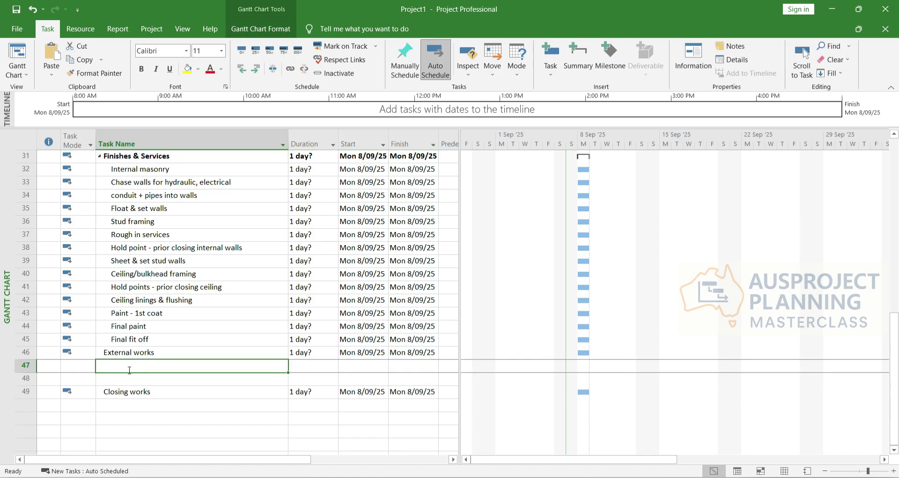
pyautogui.click(118, 395)
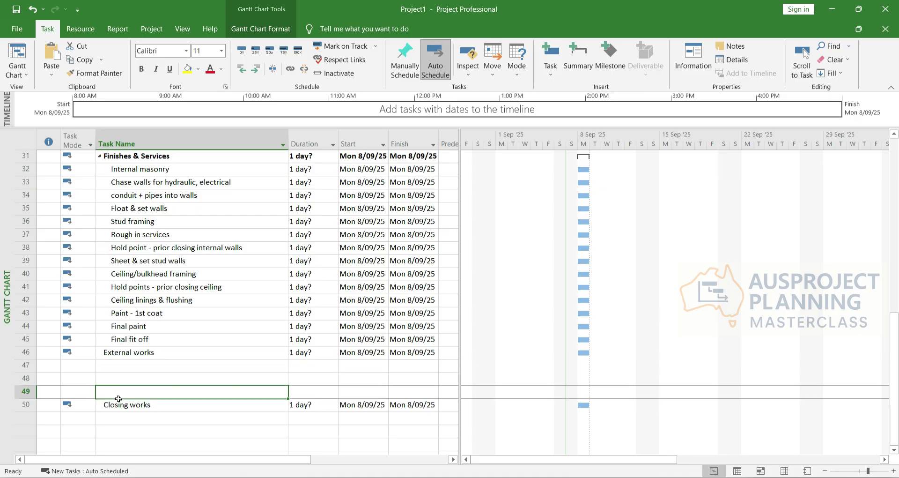
pyautogui.click(126, 379)
pyautogui.click(129, 366)
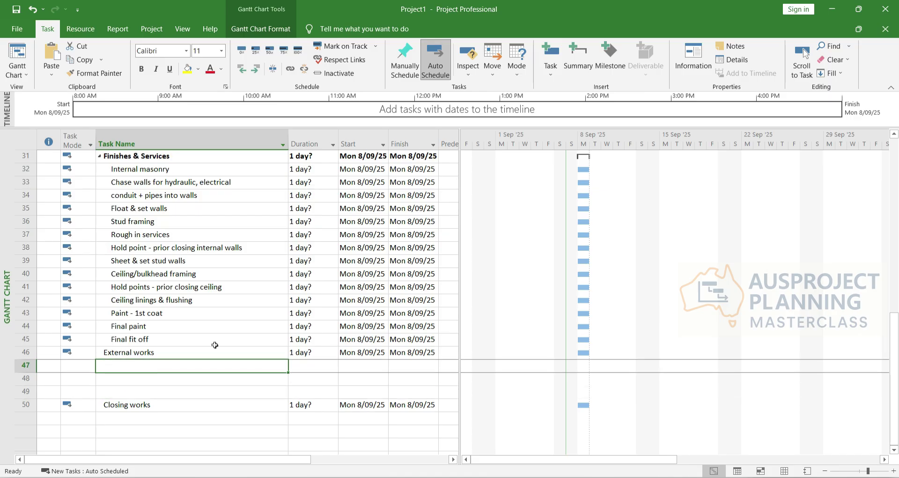
pyautogui.write('Verandah')
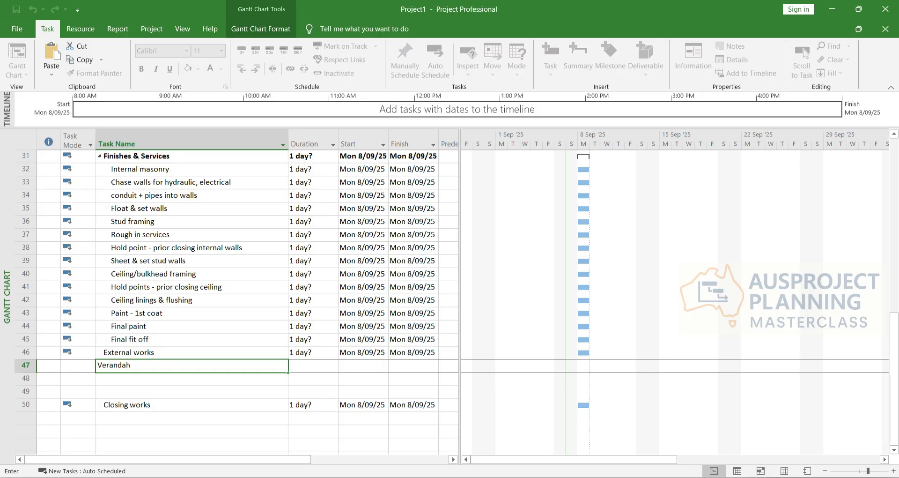
pyautogui.press('Return')
# Enter the tasks "Ceiling eaves frmae & linings" and "Install drains & connect" in the two blank rows below Verandah
pyautogui.write('Cei')
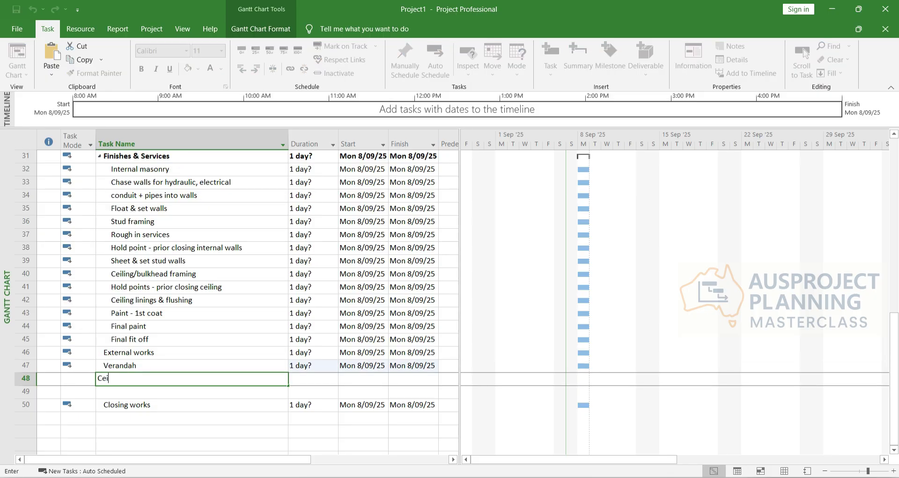
pyautogui.write('ling eaves frmae & linings')
pyautogui.press('Return')
pyautogui.write('I')
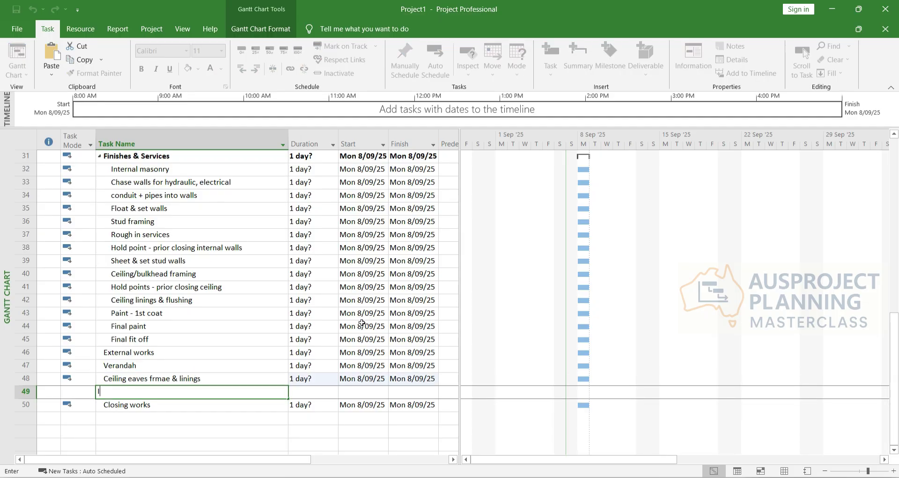
pyautogui.write('nstall drains & connect')
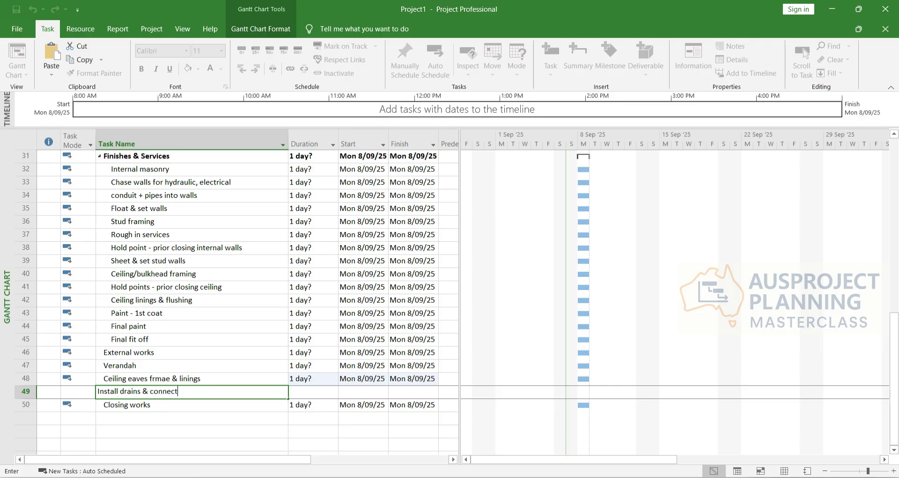
pyautogui.press('Return')
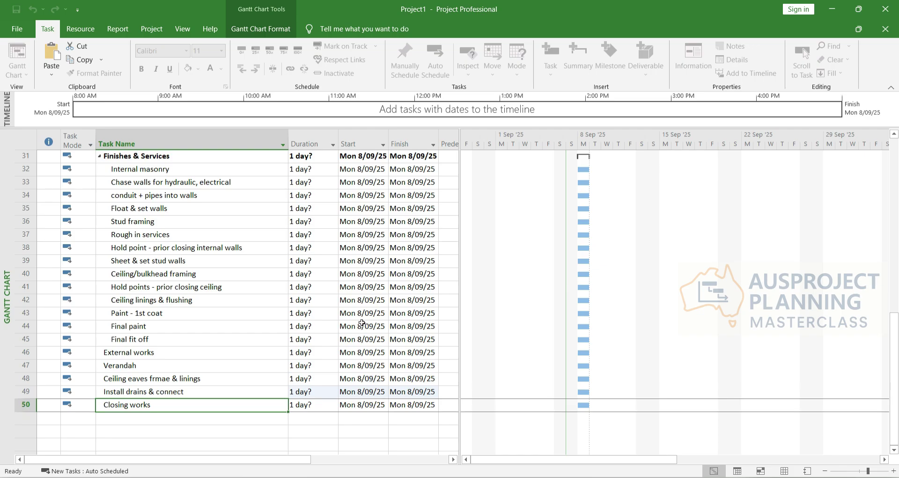
# Insert two blank rows above Closing works and enter the task "Paving" in the first one
pyautogui.press('Insert')
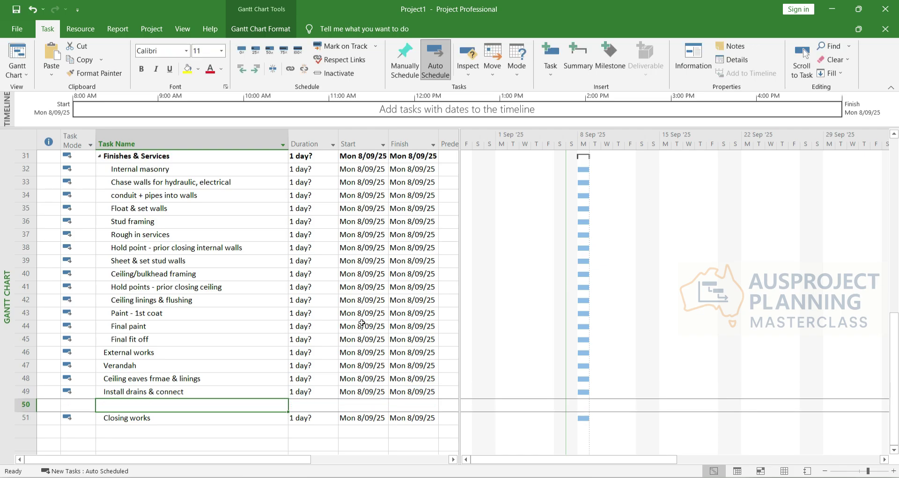
pyautogui.press('Insert')
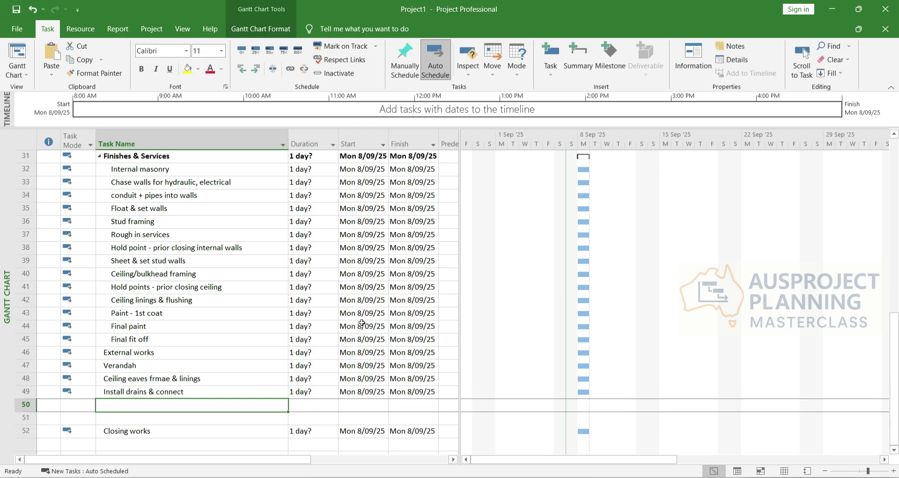
pyautogui.write('Pa')
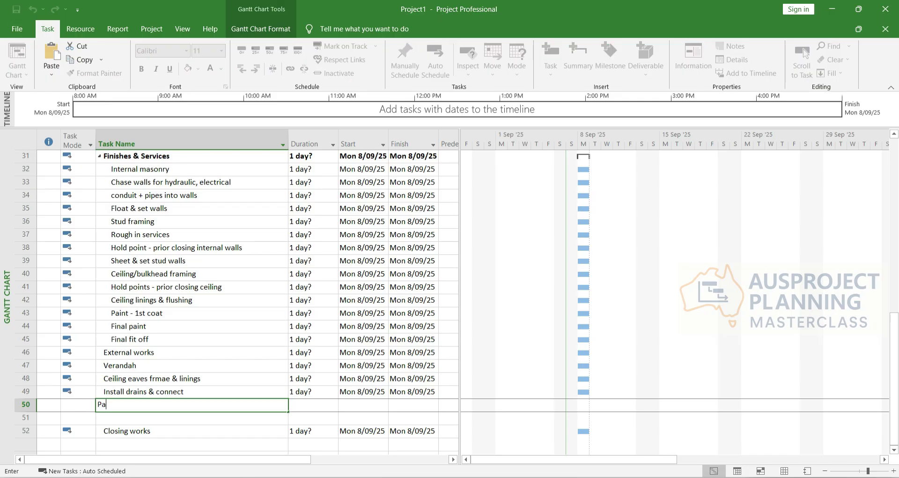
pyautogui.write('cing')
pyautogui.press('Return')
# Enter the task "External fit off" below Paving and insert a row beneath it for the task "Install mechanical plant"
pyautogui.write('E')
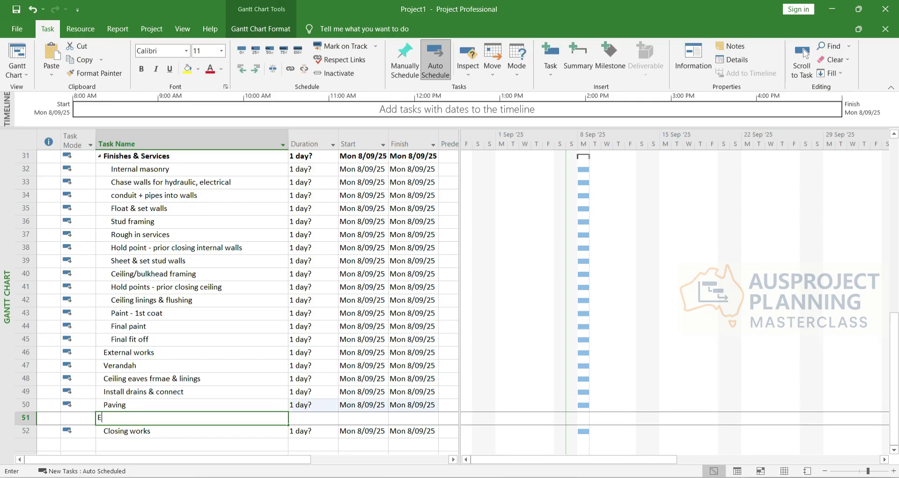
pyautogui.write('xternal fit off')
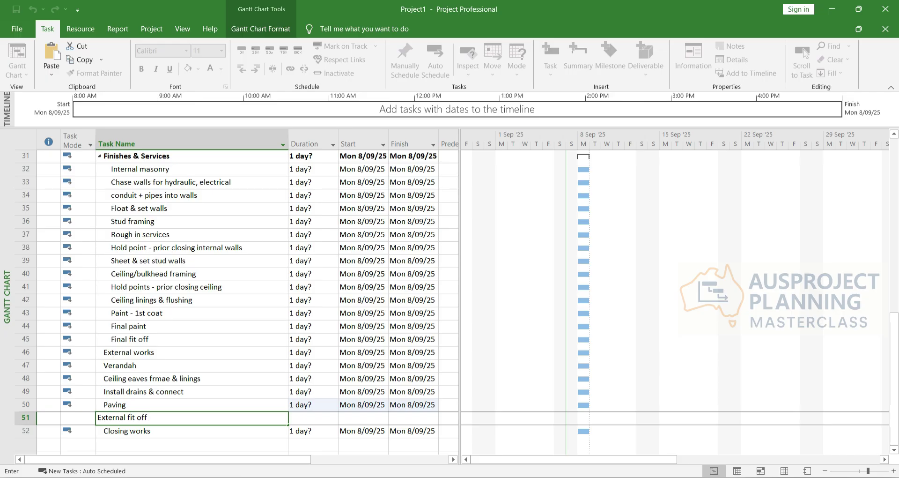
pyautogui.press('Return')
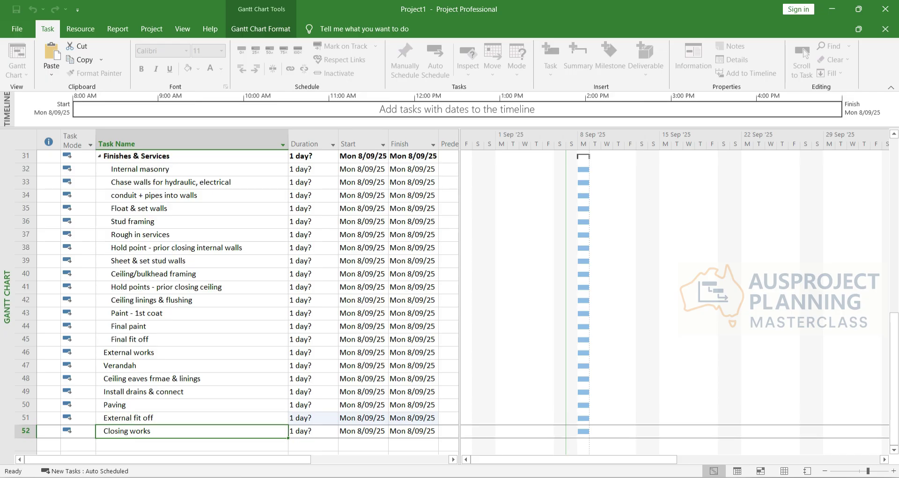
pyautogui.press('Insert')
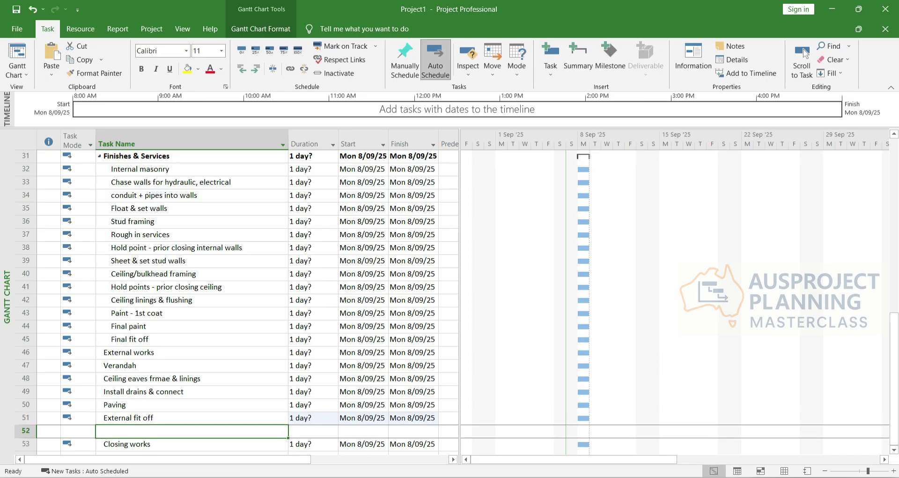
pyautogui.write('Install mecha')
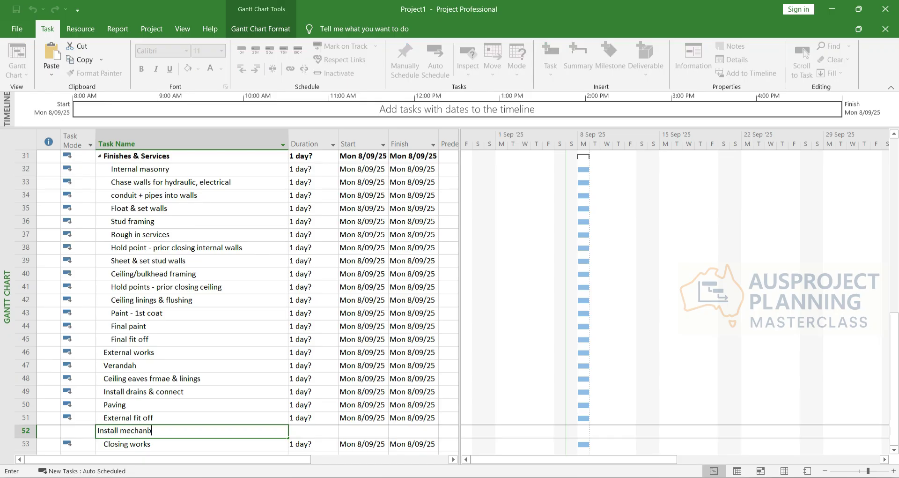
pyautogui.write('nical plant')
pyautogui.press('Return')
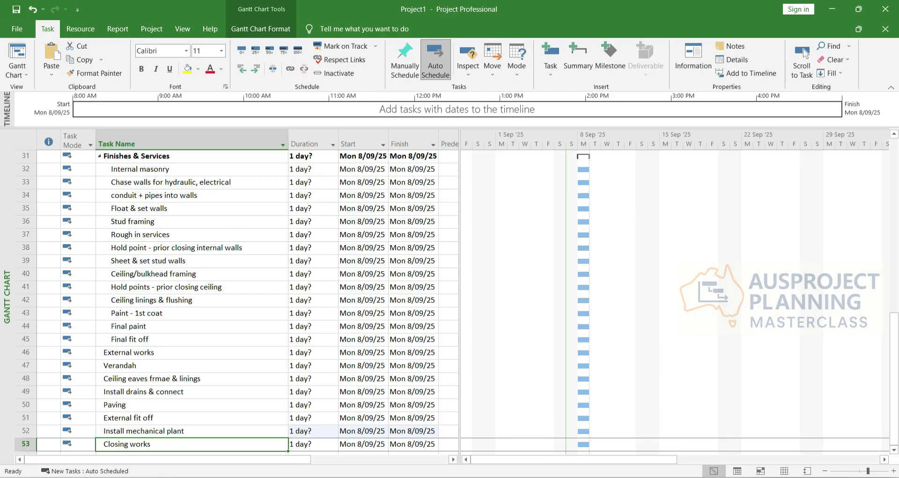
# Insert three blank rows above Closing works and enter the task "Landscape" in the first one
pyautogui.press('Insert')
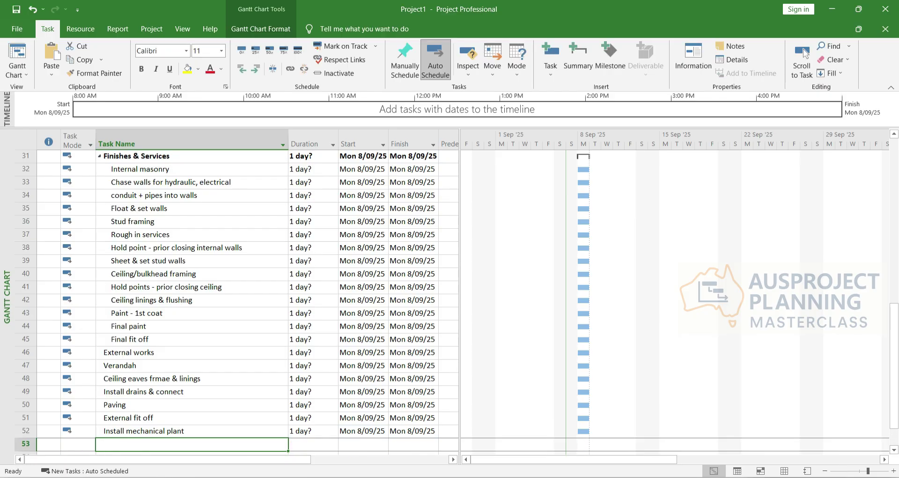
pyautogui.write('Landscale')
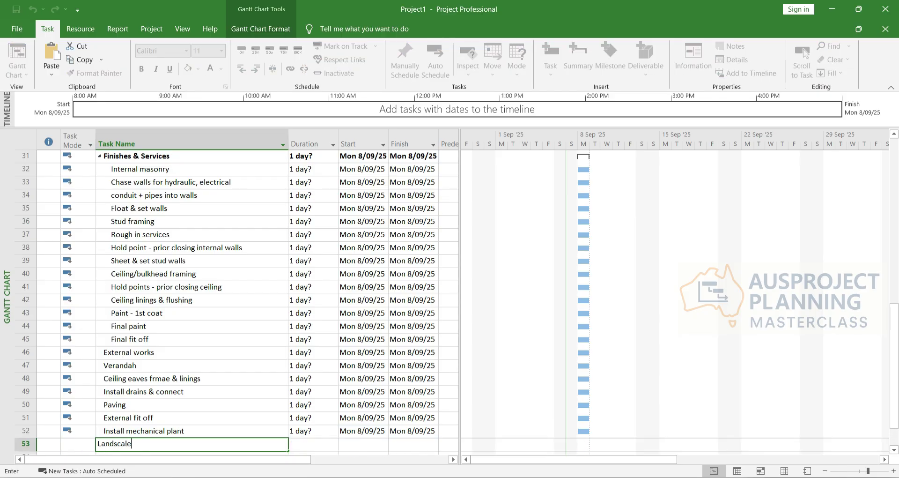
pyautogui.press('BackSpace')
pyautogui.press('BackSpace')
pyautogui.write('pe')
pyautogui.press('Return')
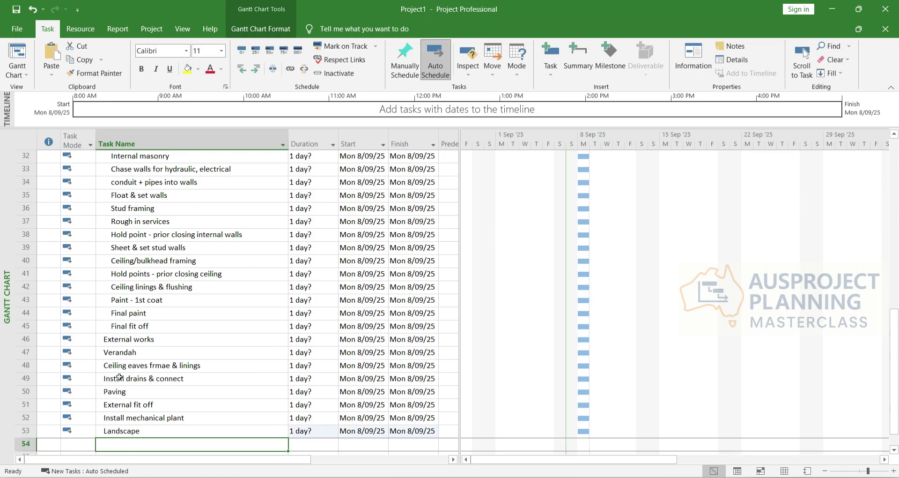
# Indent Verandah as a subtask of External works and nest the tasks from Ceiling eaves through Install mechanical plant beneath Verandah
pyautogui.moveTo(107, 353); pyautogui.dragTo(108, 405)
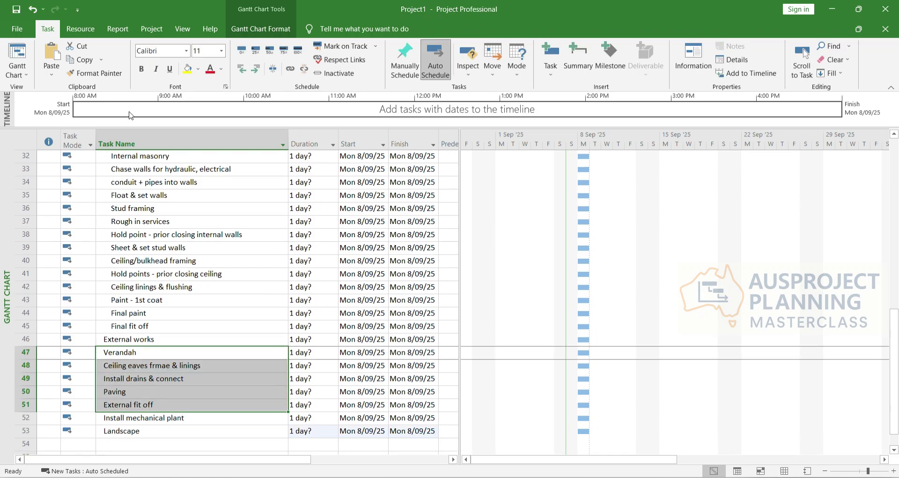
pyautogui.click(256, 69)
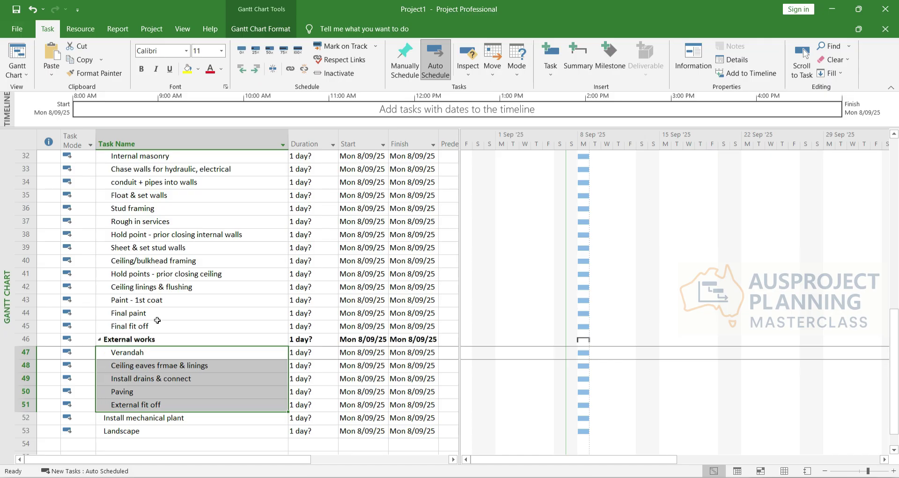
pyautogui.click(167, 398)
pyautogui.moveTo(109, 362); pyautogui.dragTo(115, 419)
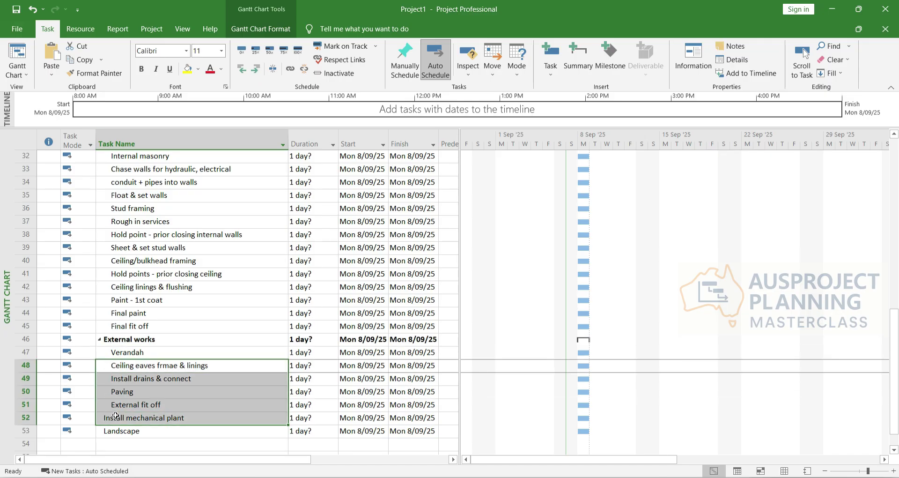
pyautogui.click(256, 69)
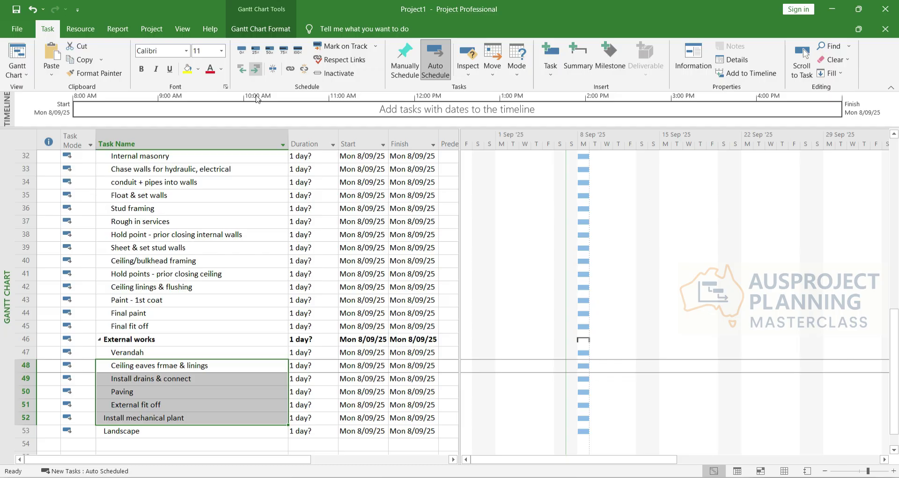
pyautogui.click(152, 406)
pyautogui.click(152, 417)
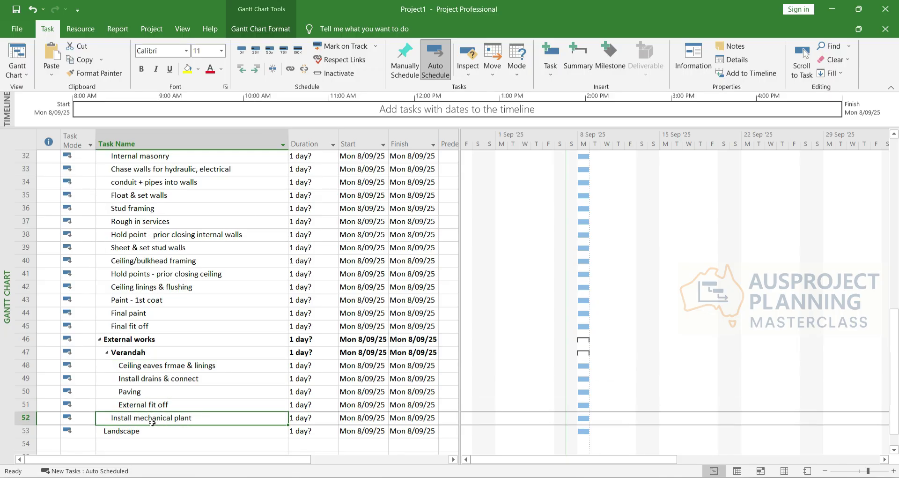
pyautogui.click(255, 69)
# Enter the tasks "Install irrigation pipework" and "Plant trees" in the two blank rows below Landscape
pyautogui.click(123, 432)
pyautogui.scroll(-2, 203, 347)
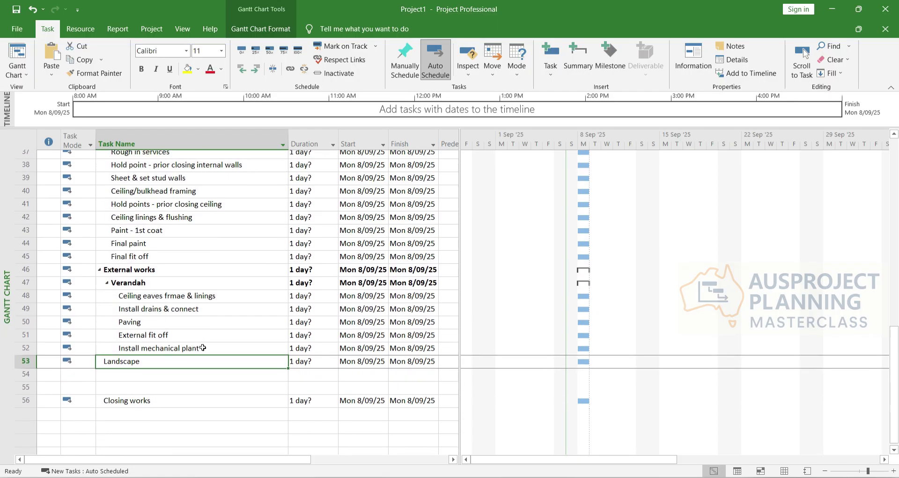
pyautogui.scroll(-2, 203, 347)
pyautogui.click(131, 287)
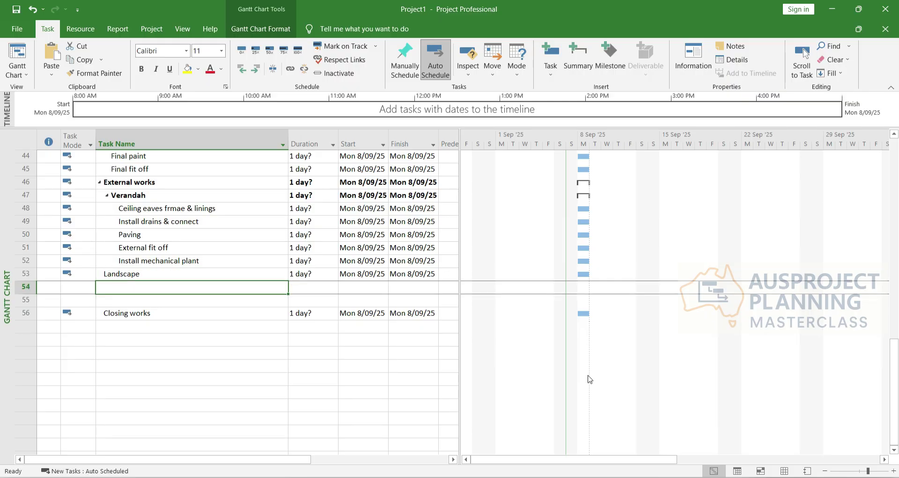
pyautogui.write('Install')
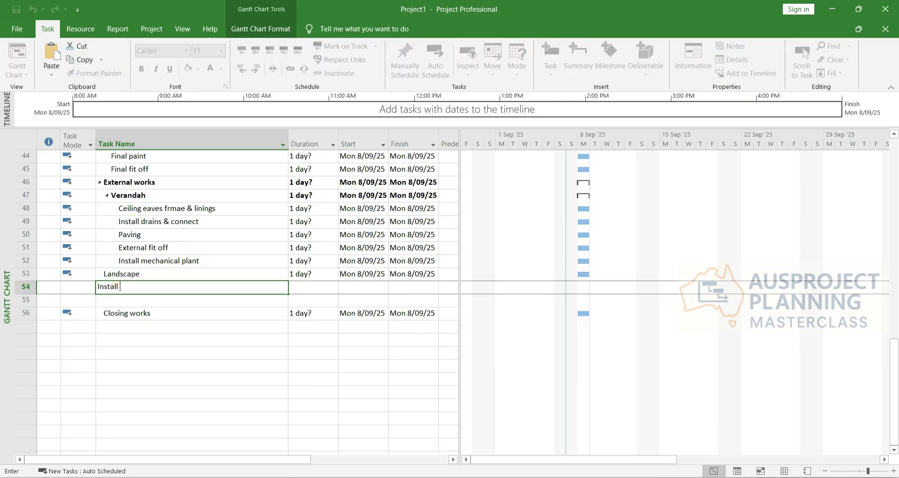
pyautogui.write(' irrigation pipework')
pyautogui.press('Return')
pyautogui.write('Plant trees')
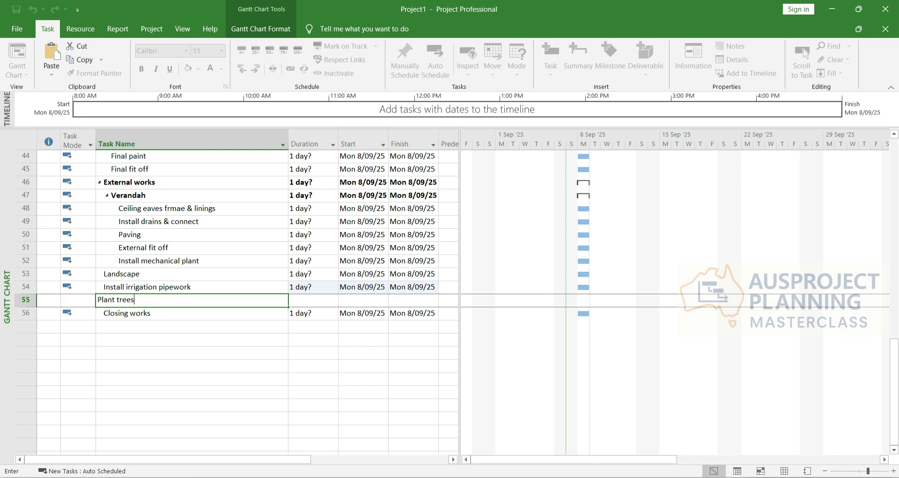
pyautogui.press('Return')
# Rename the Closing works task as "Lay turf & mulch" and add a new "Closing works" task in the row below it
pyautogui.write('Lay turf')
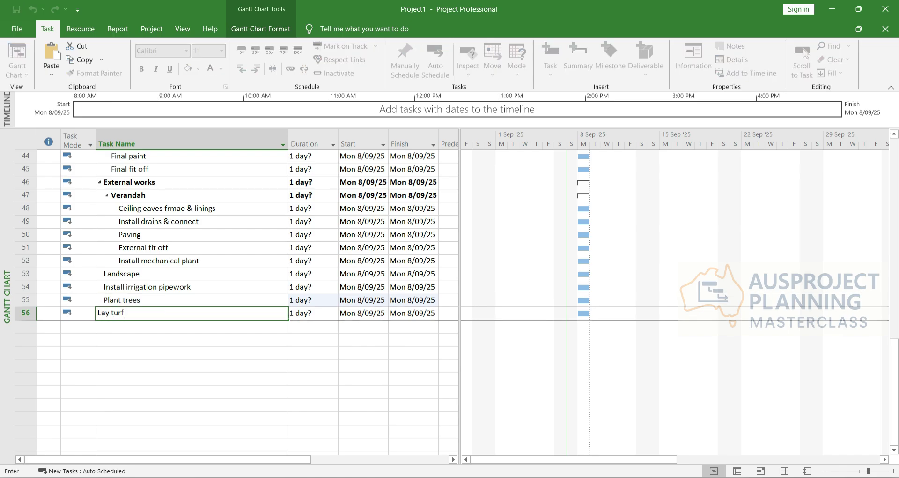
pyautogui.write(' & mulch')
pyautogui.press('Return')
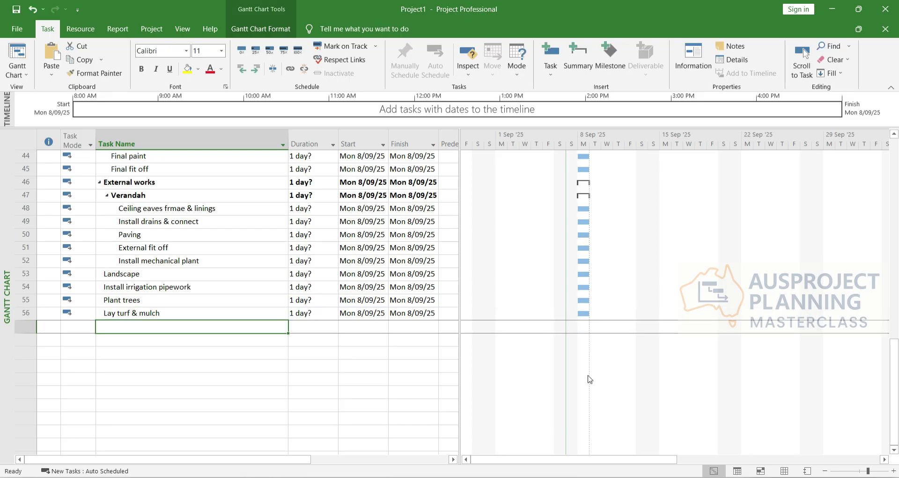
pyautogui.write('Closing works')
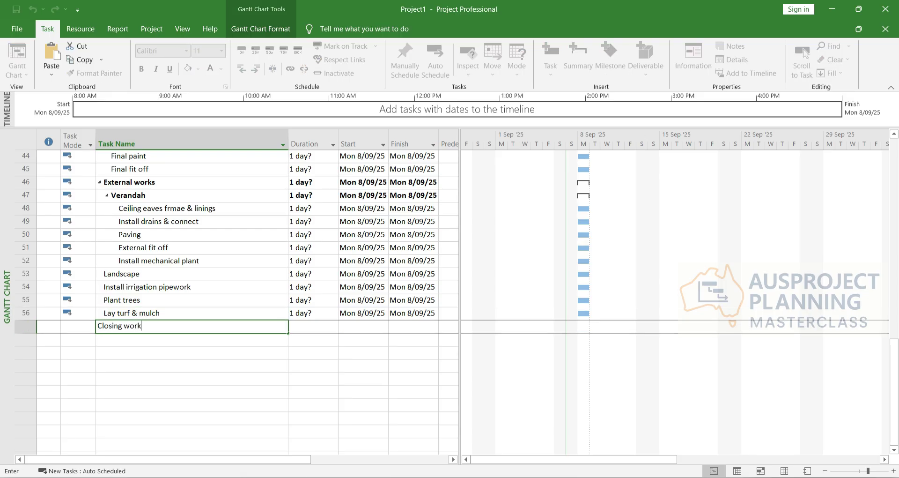
pyautogui.press('Return')
# Enter the task "Initial testing & commissioning of services" in the row below Closing works
pyautogui.write('IN')
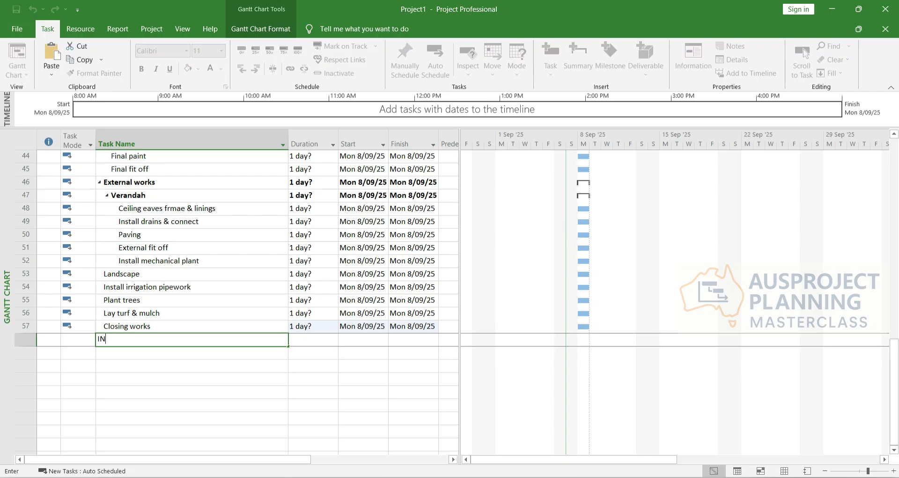
pyautogui.write('i')
pyautogui.press('BackSpace')
pyautogui.press('BackSpace')
pyautogui.write('nitial te')
pyautogui.write('sting ')
pyautogui.write('& commin')
pyautogui.write('wwi')
pyautogui.press('BackSpace')
pyautogui.press('BackSpace')
pyautogui.press('BackSpace')
pyautogui.write('ssioning')
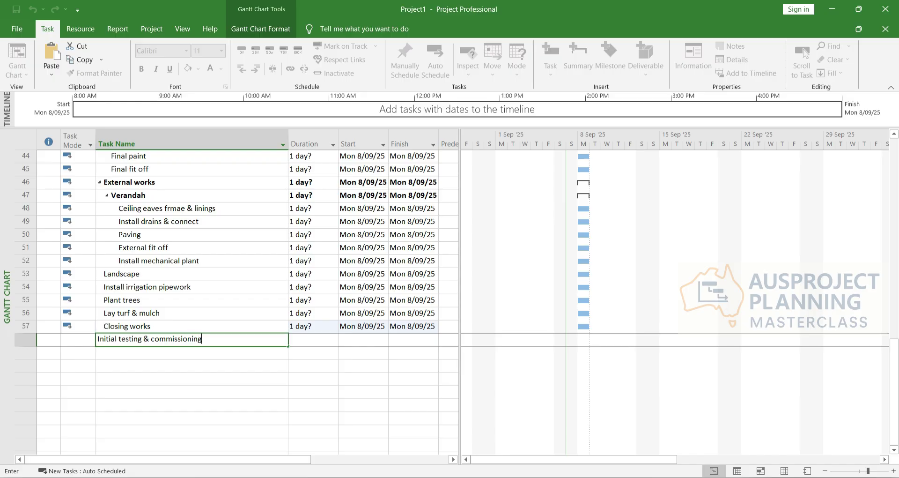
pyautogui.write(' of services')
pyautogui.press('Return')
# Enter the tasks "Defect lists & rectification" and "Initial clean" at the end of the task list
pyautogui.write('Defec')
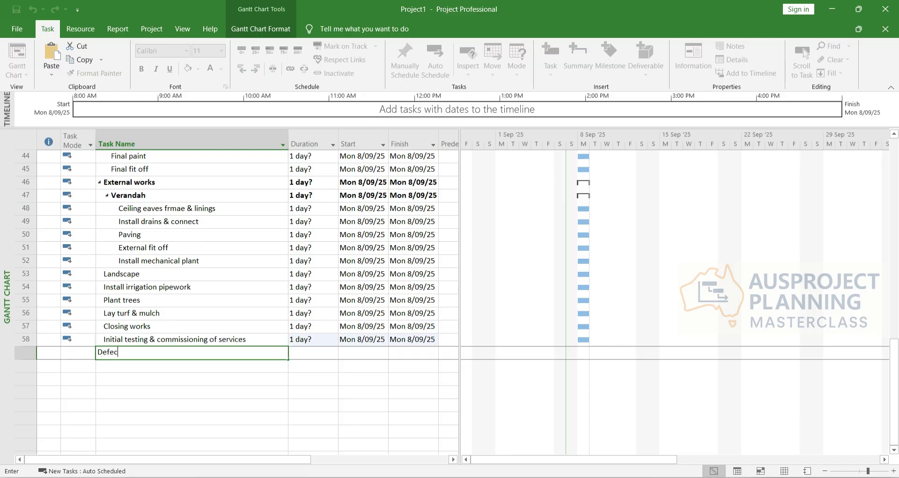
pyautogui.write('t lists & rectification')
pyautogui.press('Return')
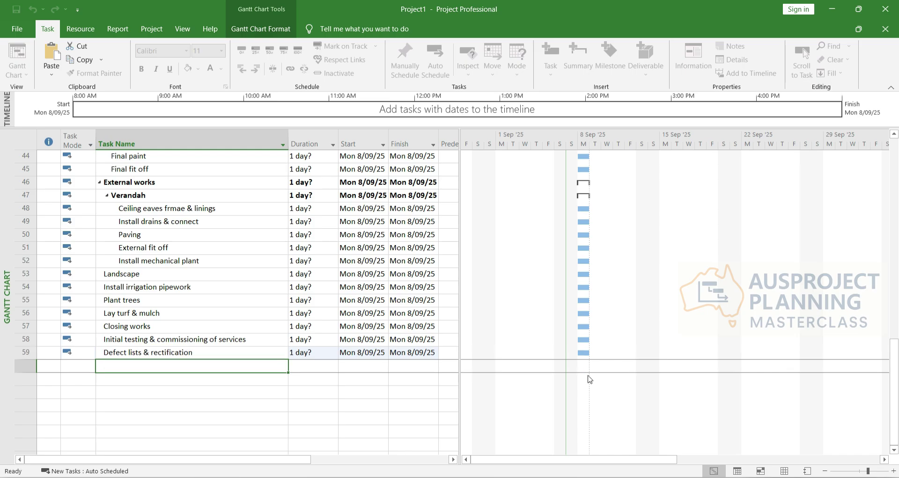
pyautogui.write('Initial clea')
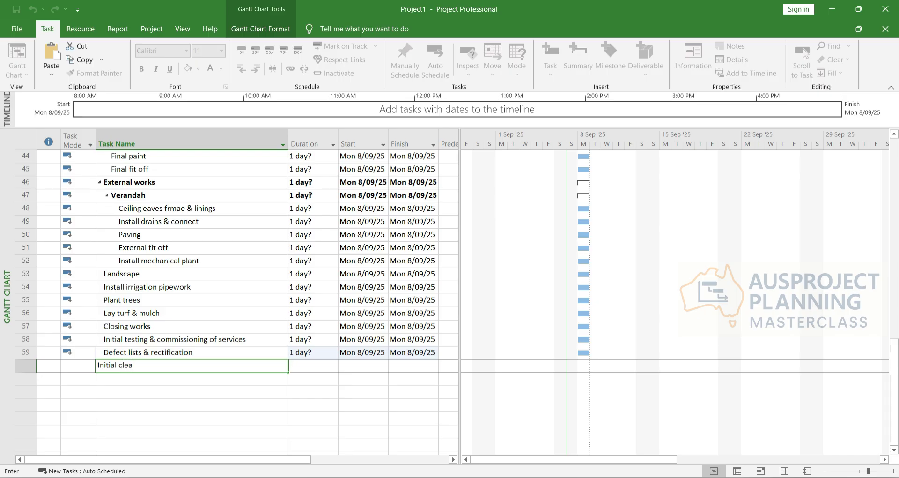
pyautogui.write('n')
pyautogui.press('Return')
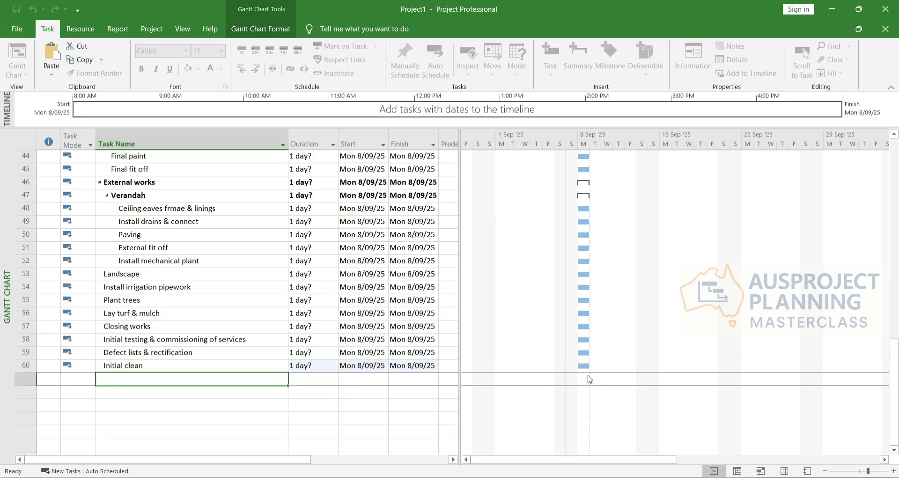
# Enter the task "Project completion & handover" in the row below Initial clean
pyautogui.write('Project ')
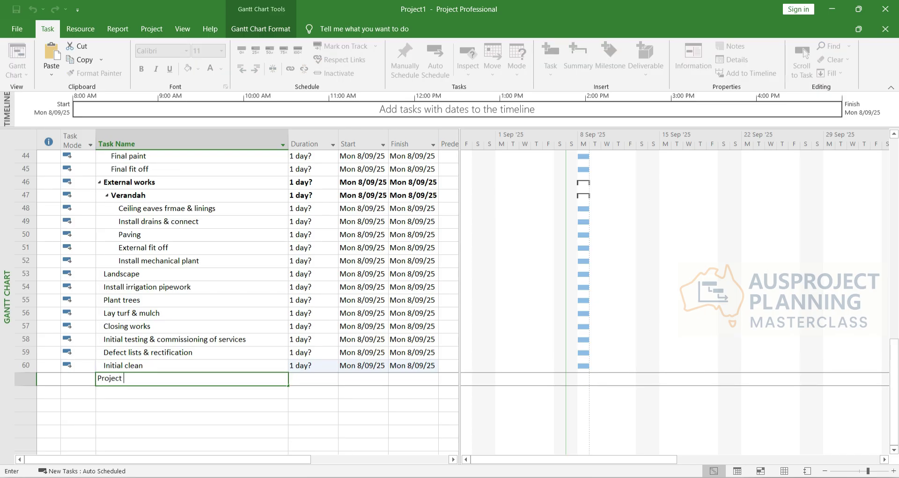
pyautogui.write('completion & handover')
pyautogui.press('Return')
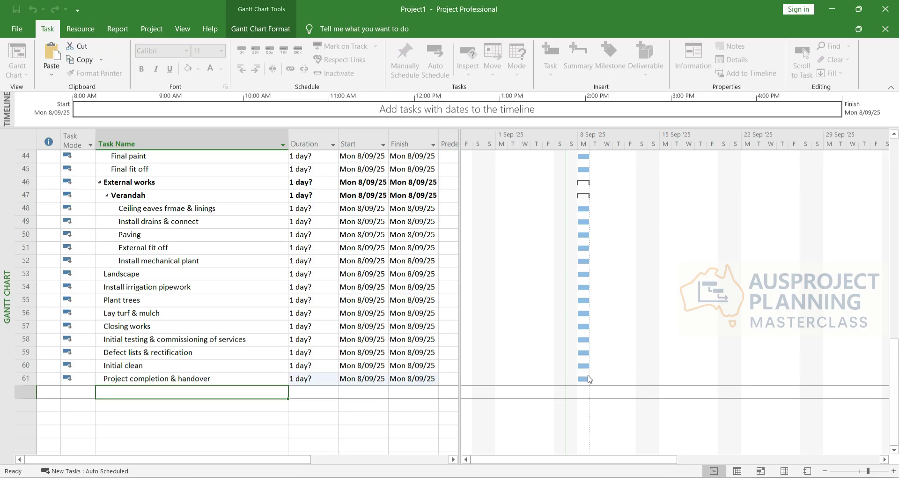
# Indent Install irrigation pipework, Plant trees and Lay turf & mulch as subtasks of Landscape
pyautogui.click(139, 312)
pyautogui.click(131, 286)
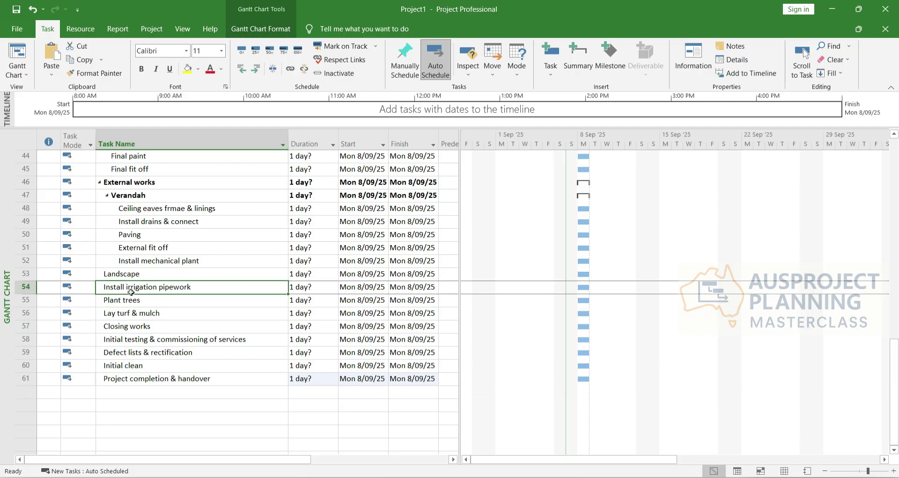
pyautogui.click(110, 314)
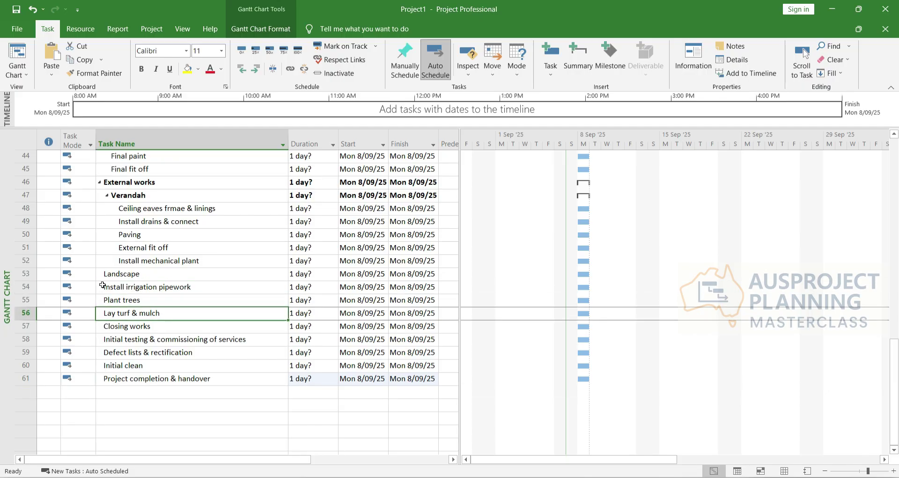
pyautogui.moveTo(101, 287); pyautogui.dragTo(112, 314)
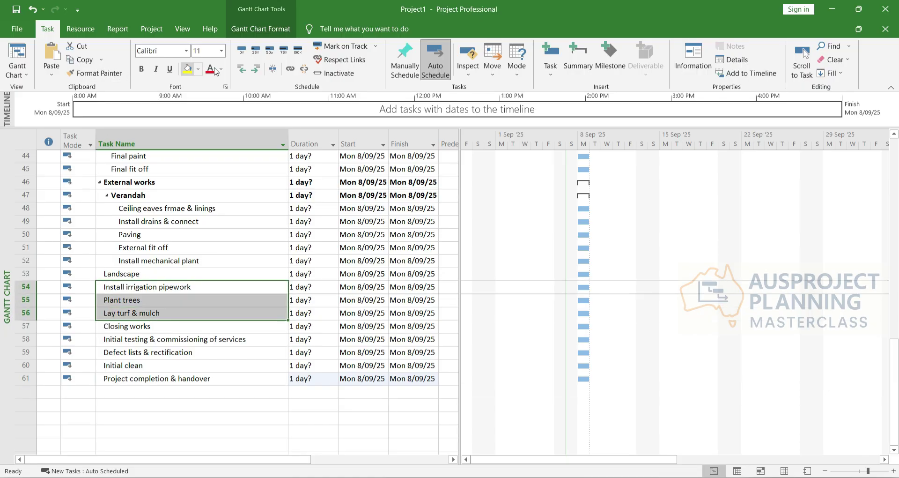
pyautogui.click(255, 70)
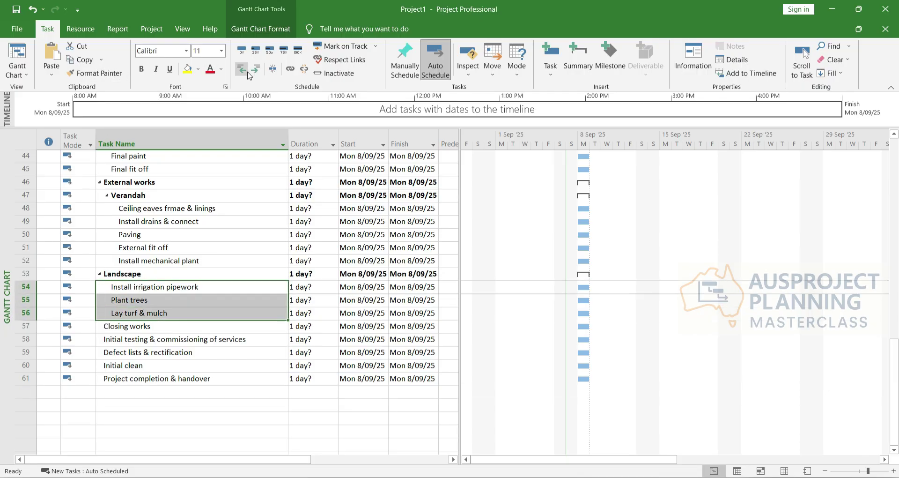
# Collapse the Verandah summary task to hide its subtasks
pyautogui.click(118, 263)
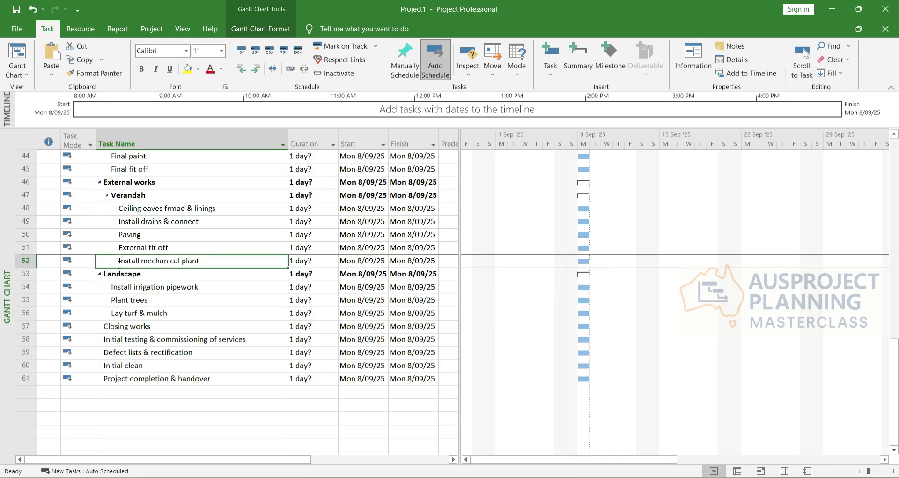
pyautogui.click(107, 195)
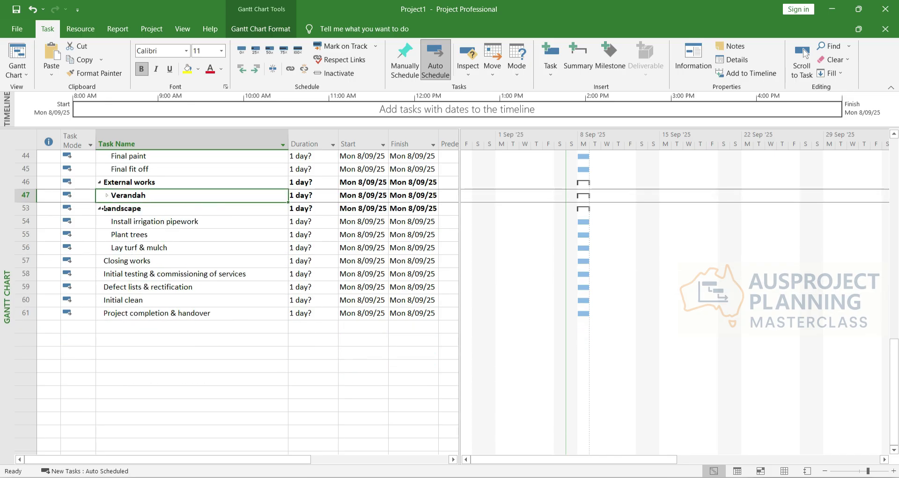
# Indent the Landscape summary task one level under External works and collapse its subtasks
pyautogui.click(105, 208)
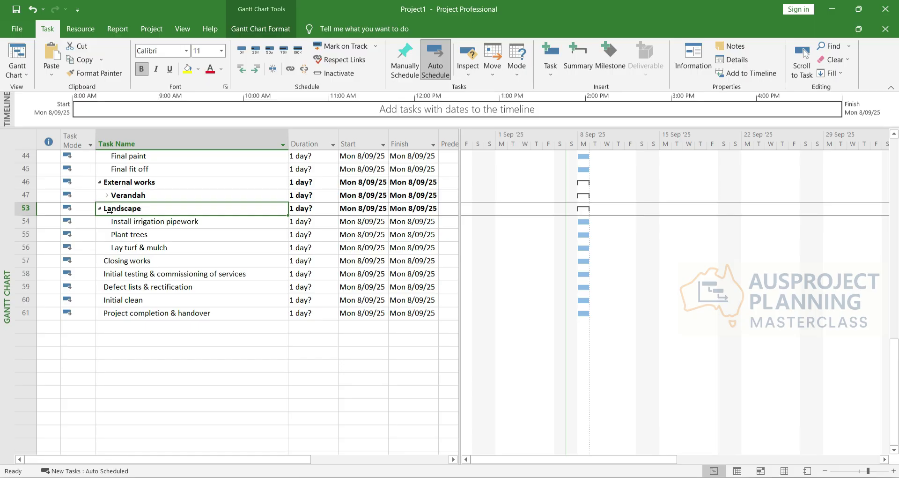
pyautogui.click(256, 70)
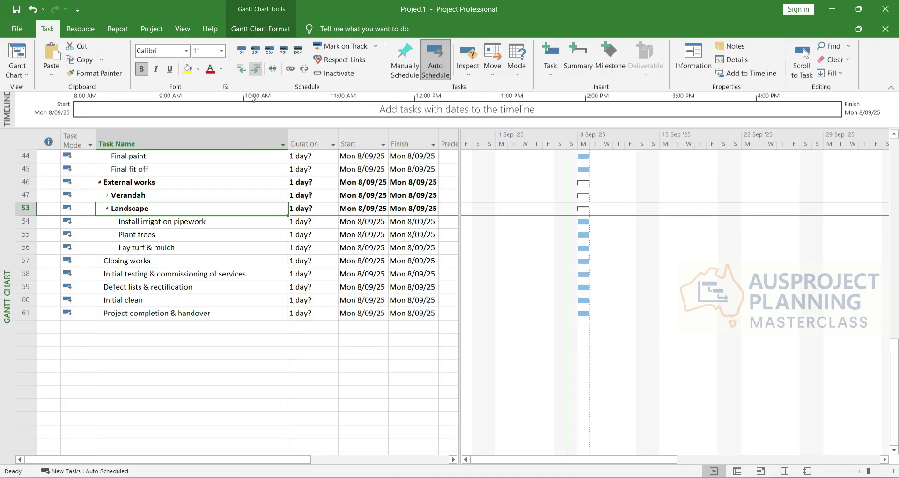
pyautogui.click(174, 233)
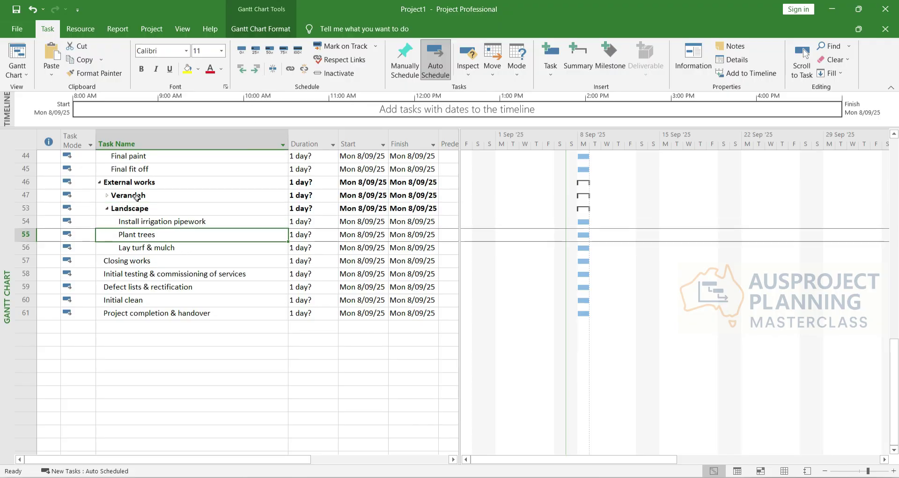
pyautogui.click(107, 208)
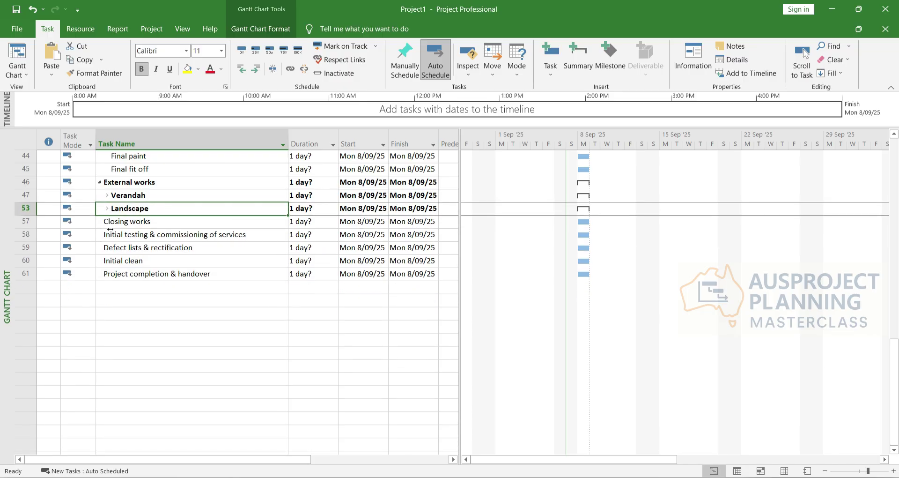
# Try to outdent the Closing works task one level
pyautogui.click(112, 229)
pyautogui.click(114, 221)
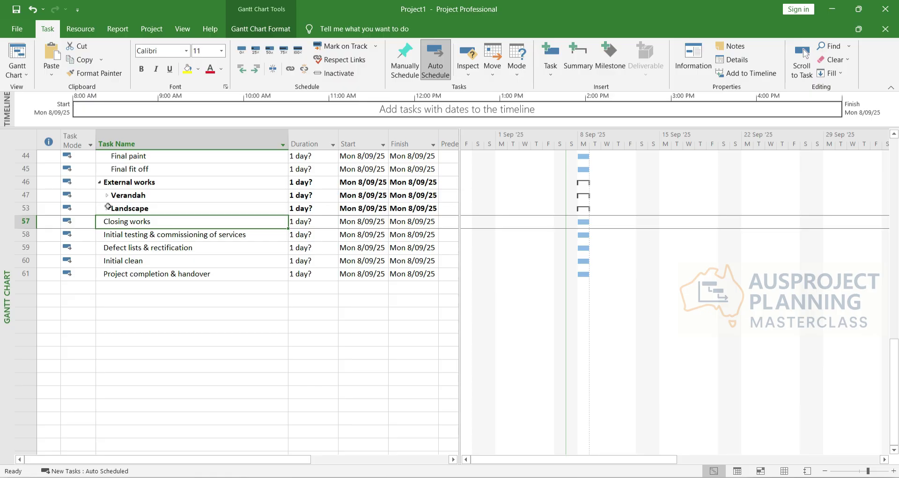
pyautogui.click(241, 69)
pyautogui.click(403, 249)
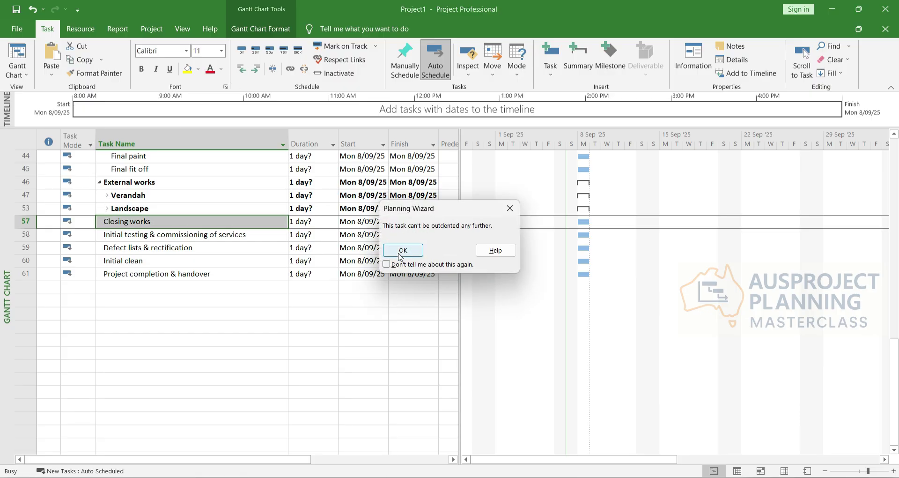
# Indent Initial testing & commissioning of services, Defect lists & rectification and Initial clean as subtasks of Closing works
pyautogui.click(121, 287)
pyautogui.click(120, 229)
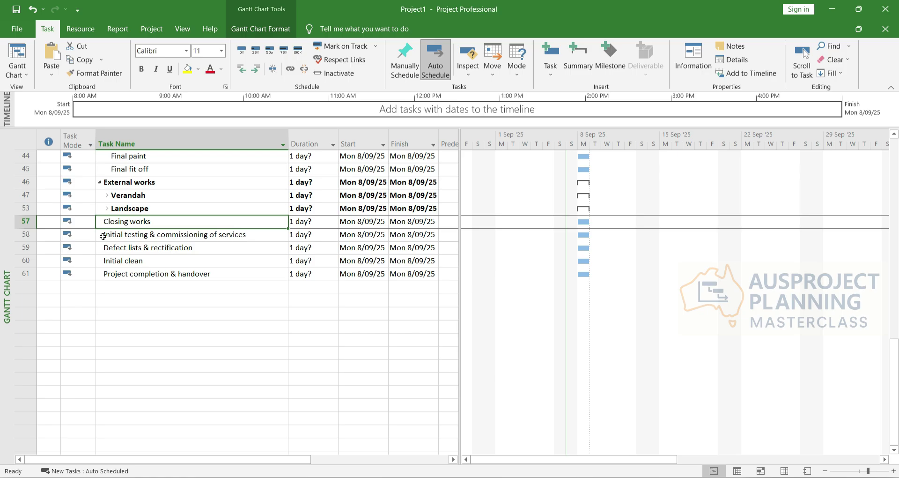
pyautogui.moveTo(103, 236); pyautogui.dragTo(105, 260)
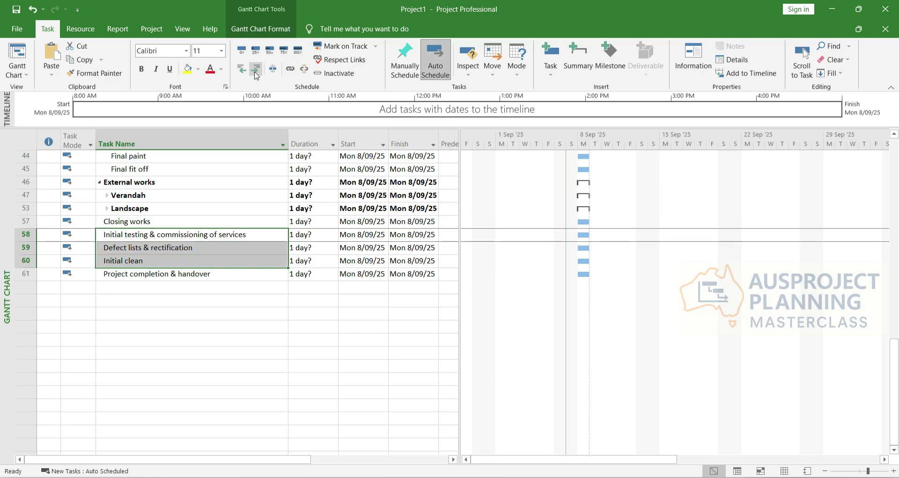
pyautogui.click(256, 68)
pyautogui.click(139, 224)
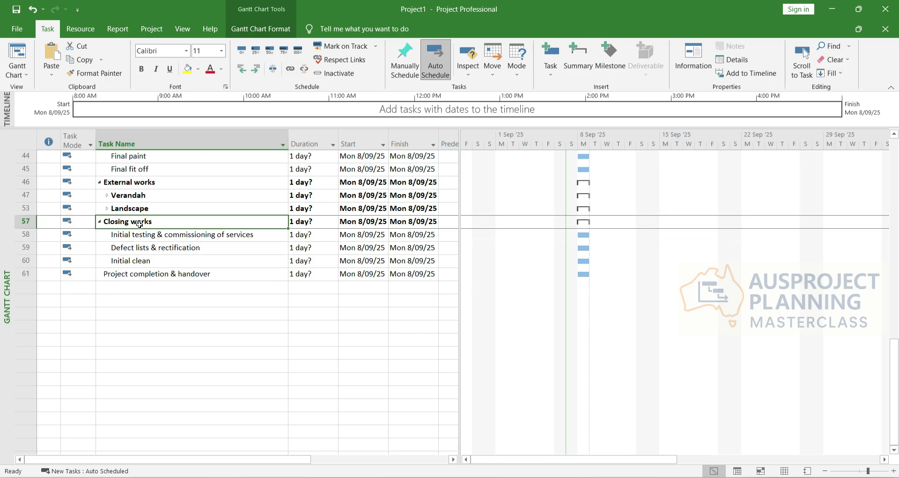
# Indent Project completion & handover as a subtask of Closing works
pyautogui.click(111, 182)
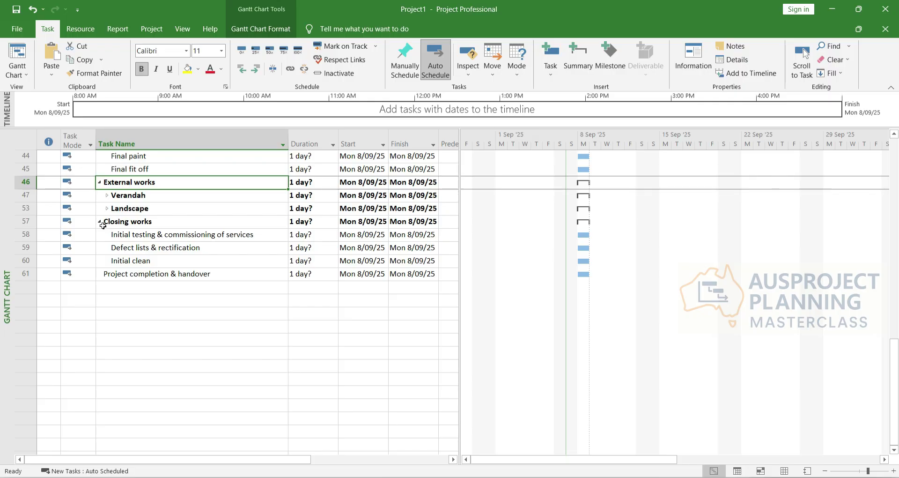
pyautogui.click(103, 225)
pyautogui.click(127, 182)
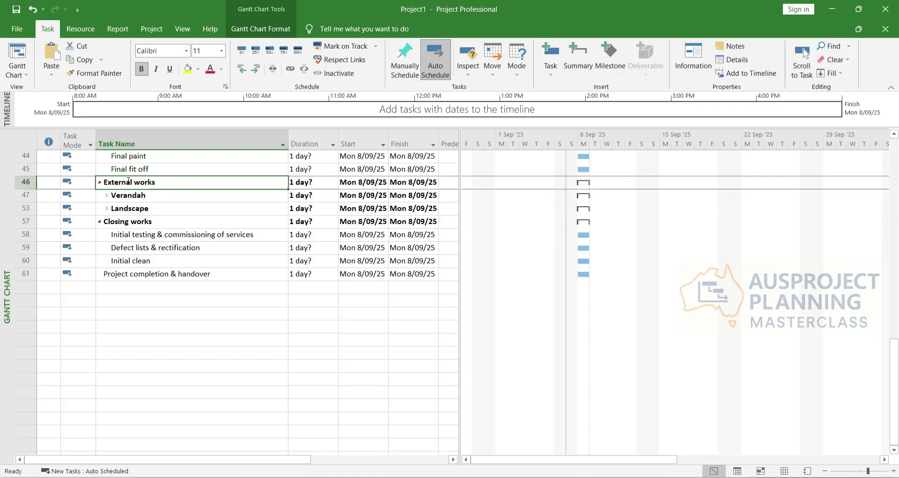
pyautogui.click(110, 270)
pyautogui.click(256, 71)
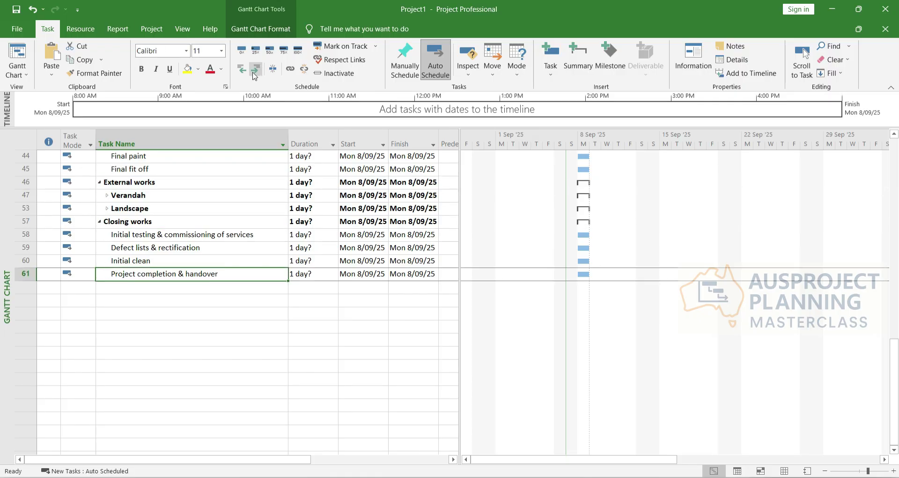
# Review the outline structure of the whole task list from Key Milestone through Closing works
pyautogui.click(177, 326)
pyautogui.click(126, 235)
pyautogui.click(126, 222)
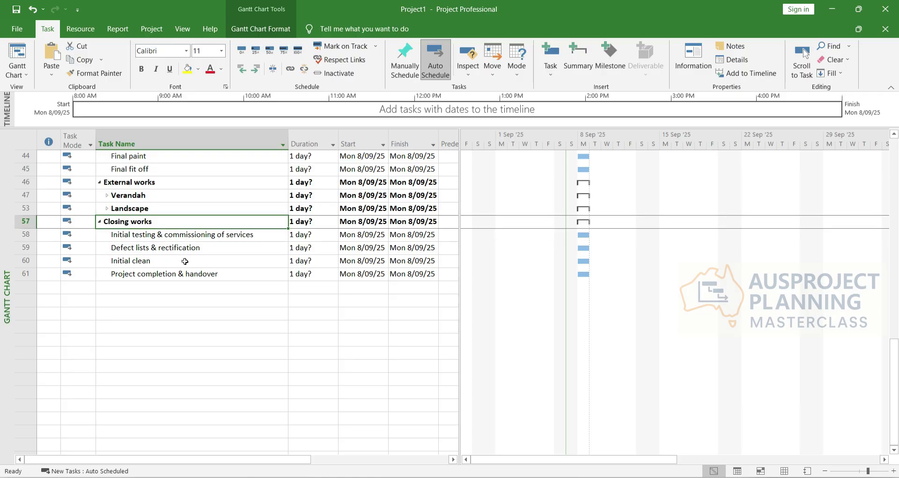
pyautogui.scroll(7, 191, 276)
pyautogui.scroll(7, 192, 301)
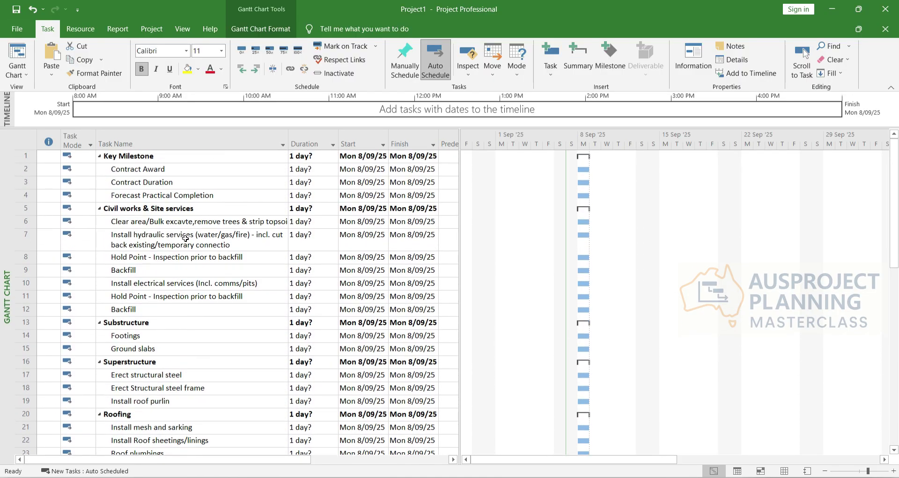
pyautogui.scroll(-11, 197, 160)
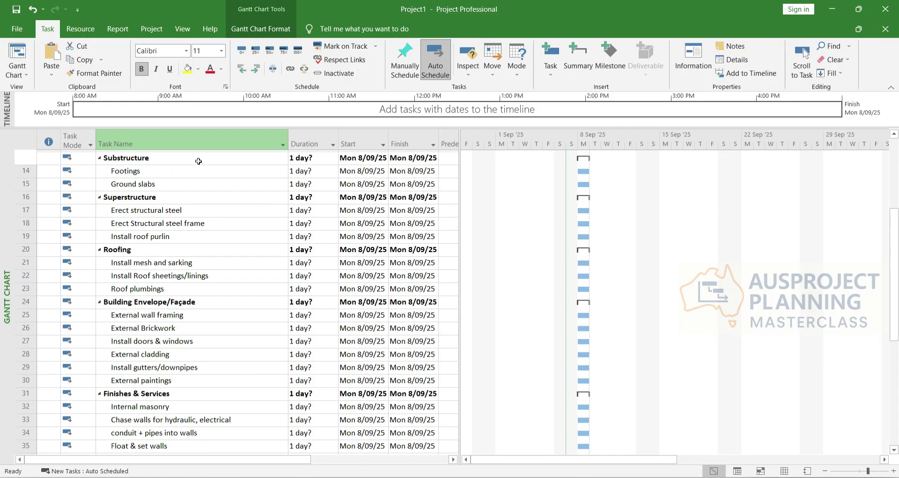
pyautogui.scroll(7, 201, 240)
pyautogui.scroll(4, 200, 240)
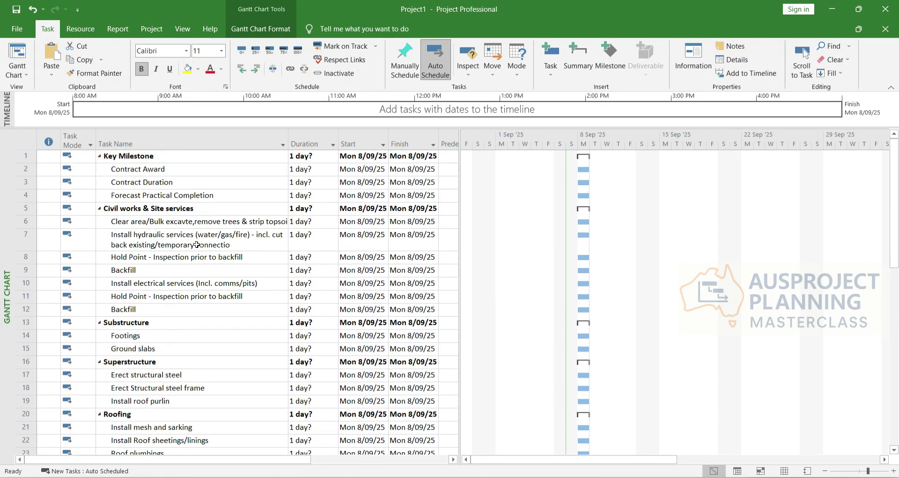
pyautogui.scroll(-10, 196, 248)
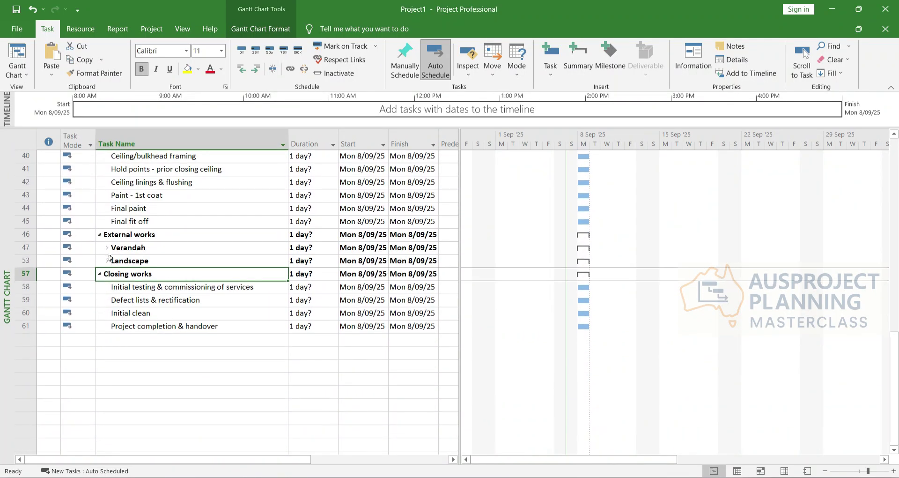
# Expand the Landscape and Verandah summary tasks, undoing the accidental move of the Landscape name onto Verandah
pyautogui.click(107, 261)
pyautogui.moveTo(107, 250); pyautogui.dragTo(106, 248)
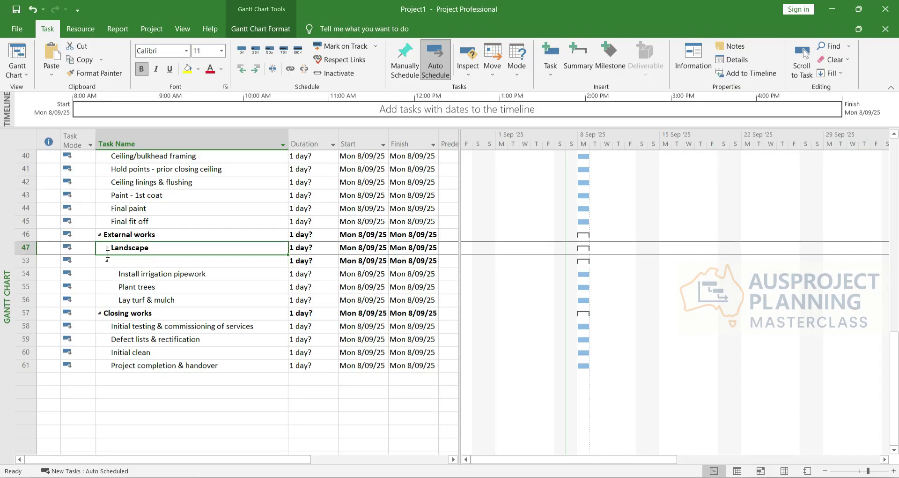
pyautogui.click(106, 247)
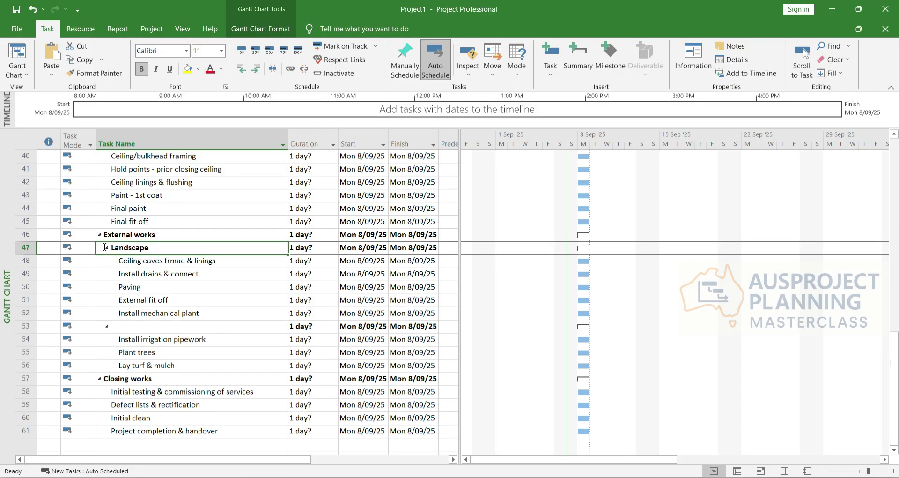
pyautogui.hotkey('ctrl', 'z')
pyautogui.hotkey('ctrl', 'z')
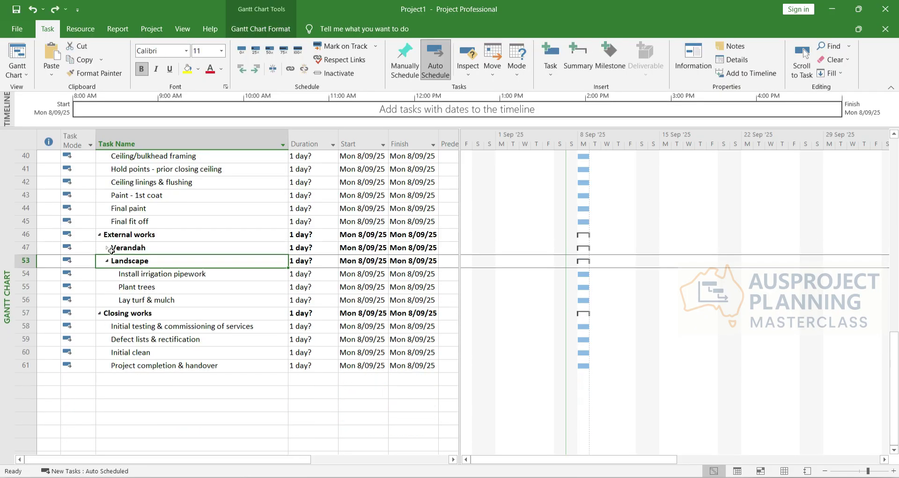
pyautogui.click(106, 247)
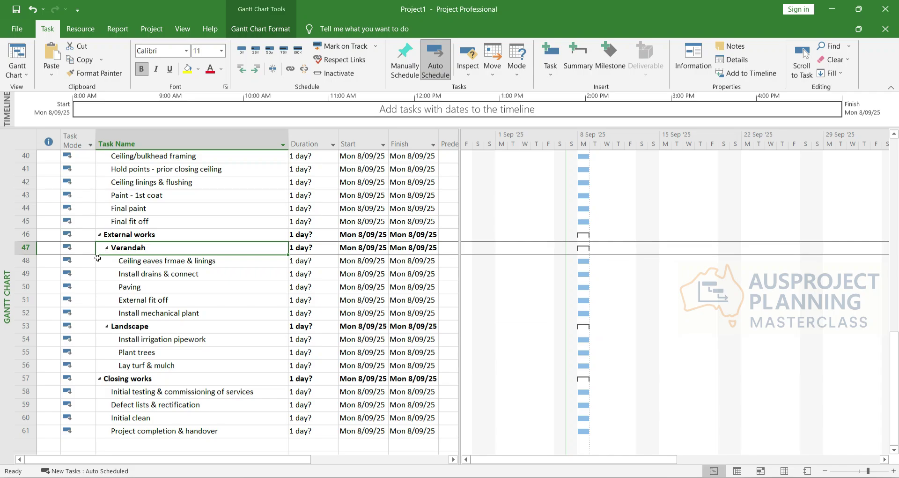
# Set the duration of the Contract Award task under Key Milestone to 0 days
pyautogui.scroll(9, 93, 261)
pyautogui.scroll(5, 92, 260)
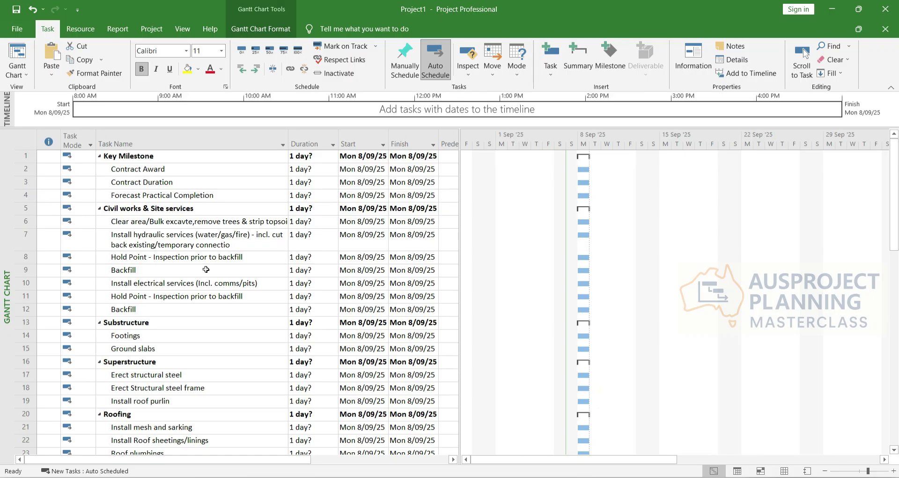
pyautogui.click(163, 142)
pyautogui.click(305, 142)
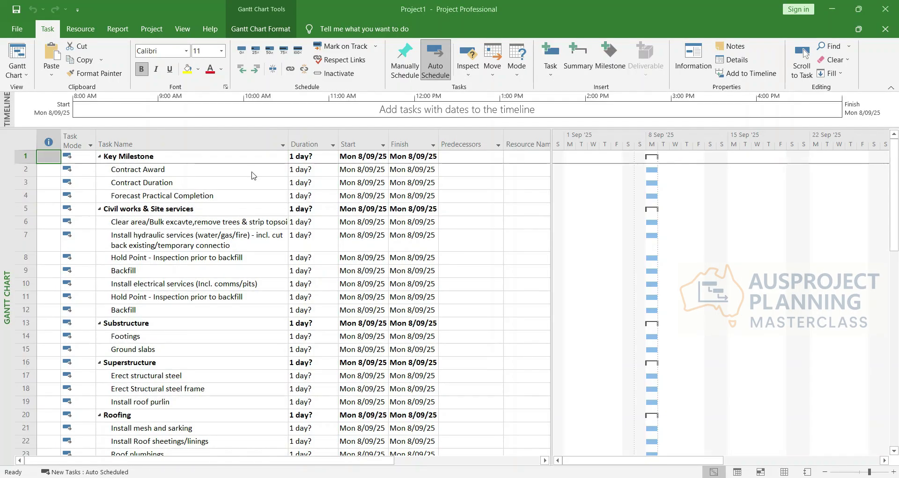
pyautogui.click(319, 169)
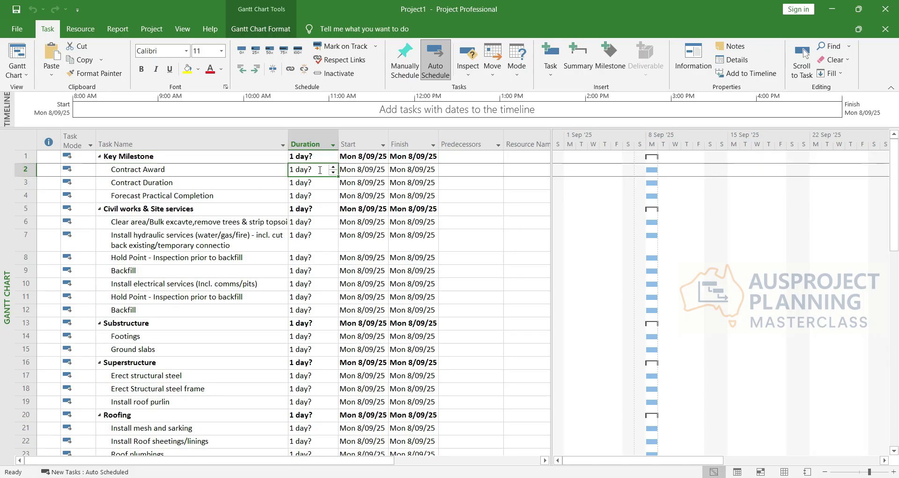
pyautogui.write('0')
pyautogui.press('Return')
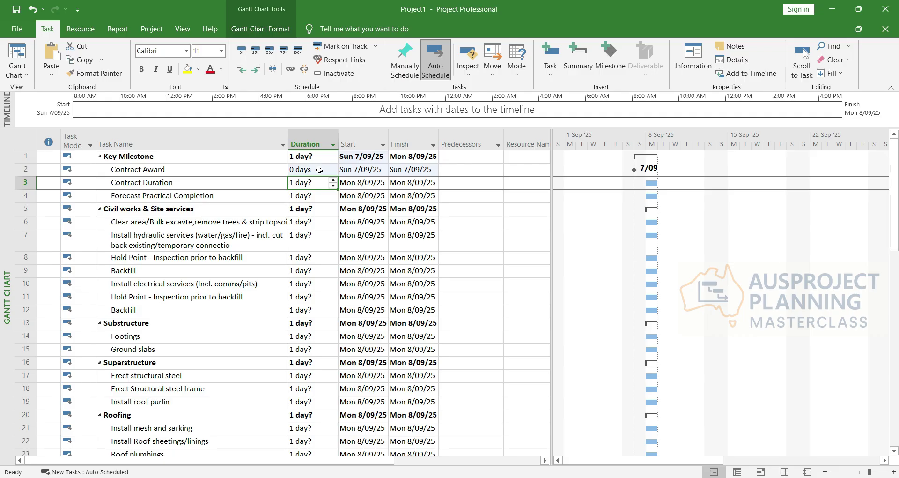
# Set the durations of the site clearing and bulk excavation task to 2 days and the hydraulic services installation to 3 days
pyautogui.press('Down')
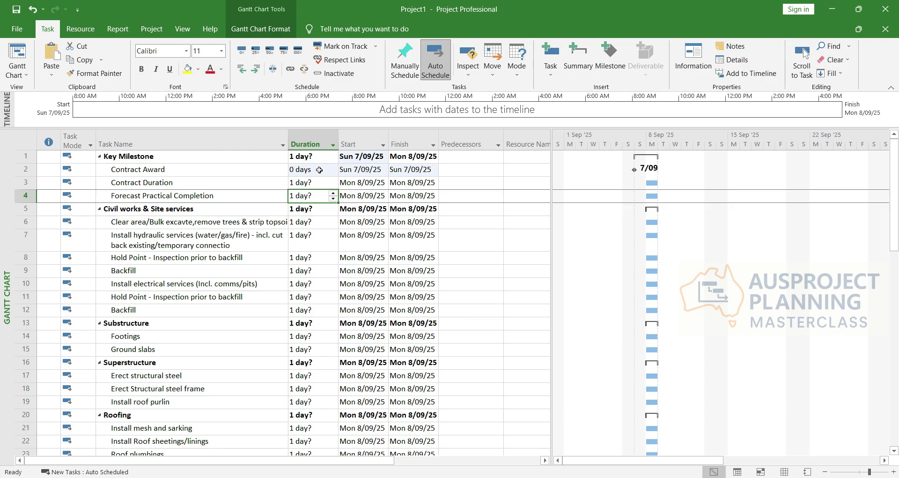
pyautogui.press('Down')
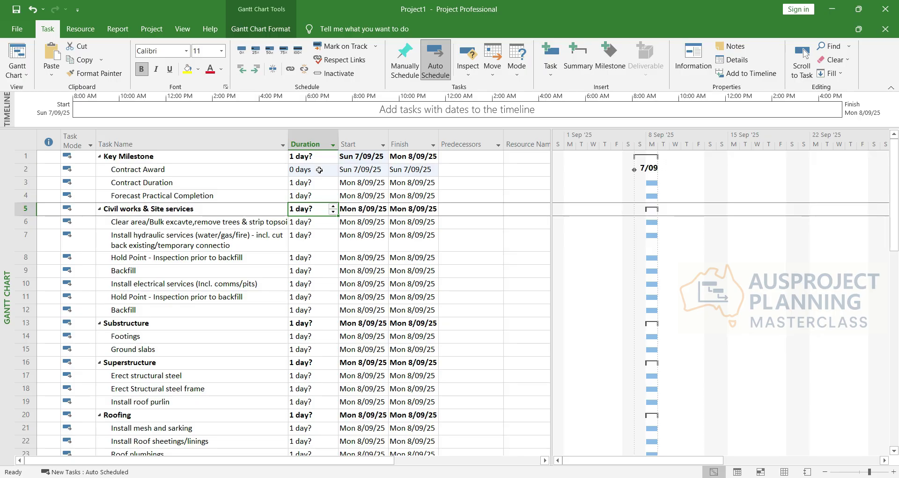
pyautogui.press('Down')
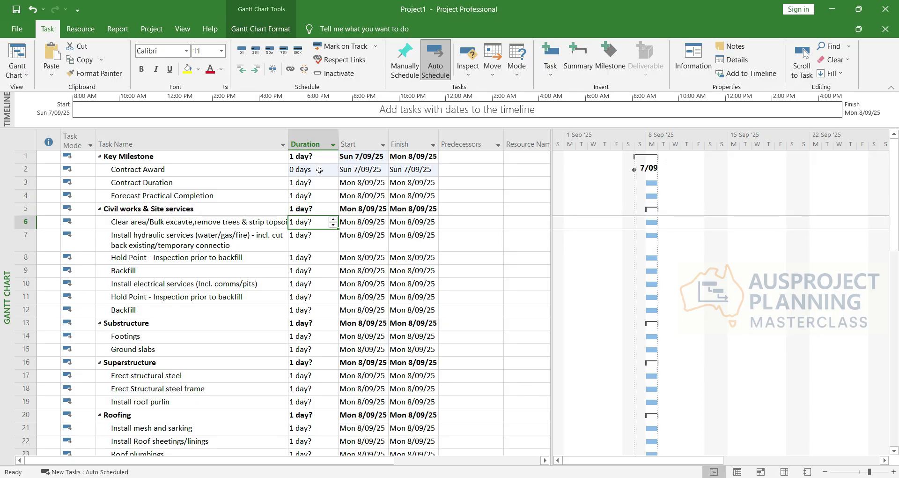
pyautogui.press('Down')
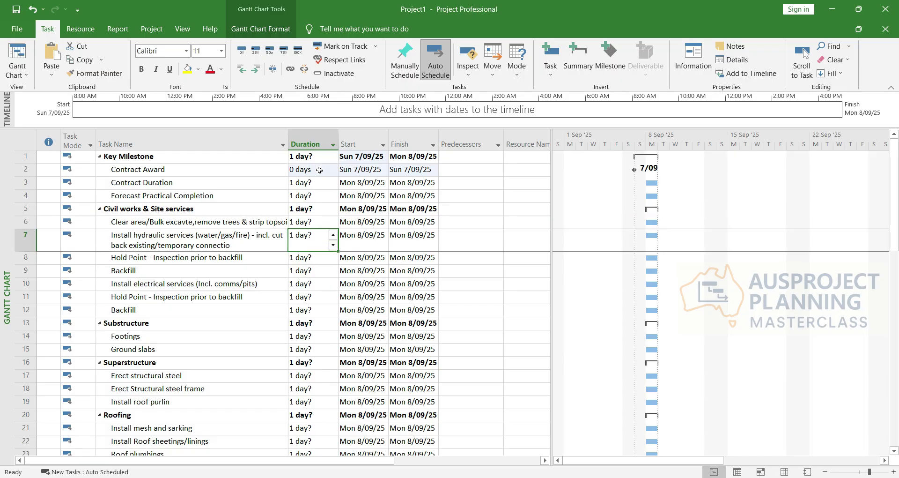
pyautogui.press('Up')
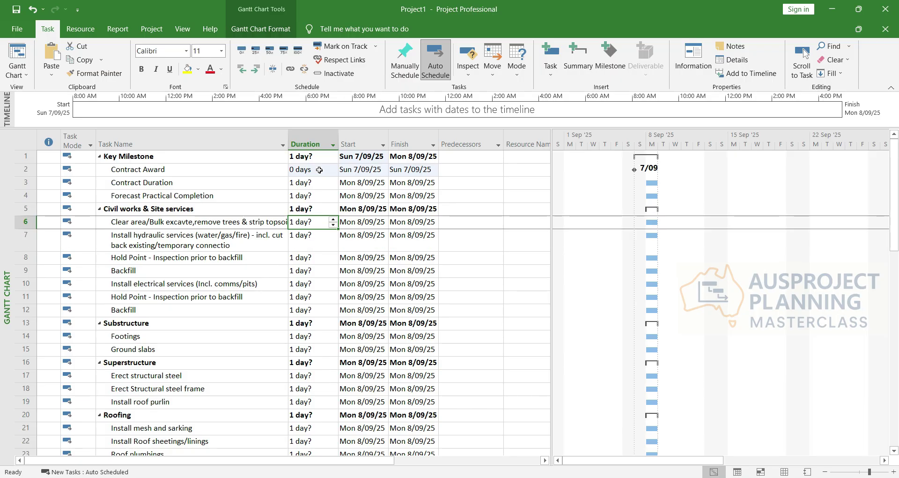
pyautogui.write('2')
pyautogui.press('Return')
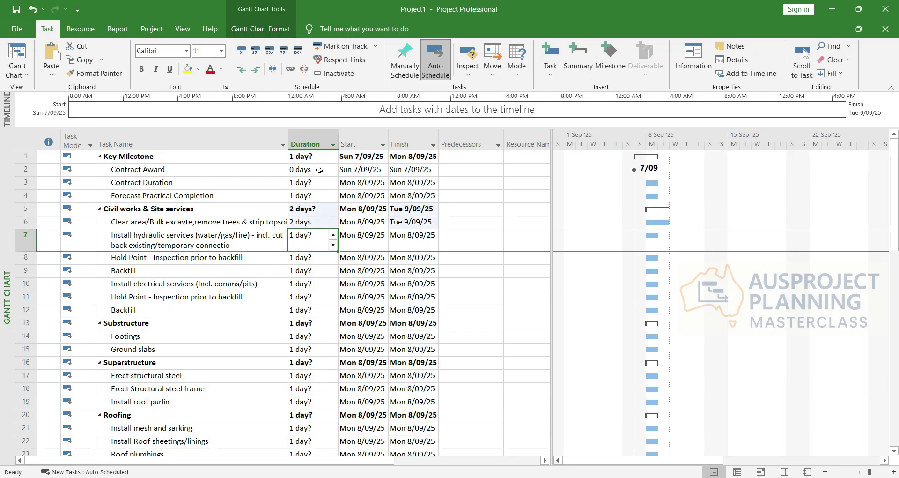
pyautogui.write('3')
pyautogui.press('Return')
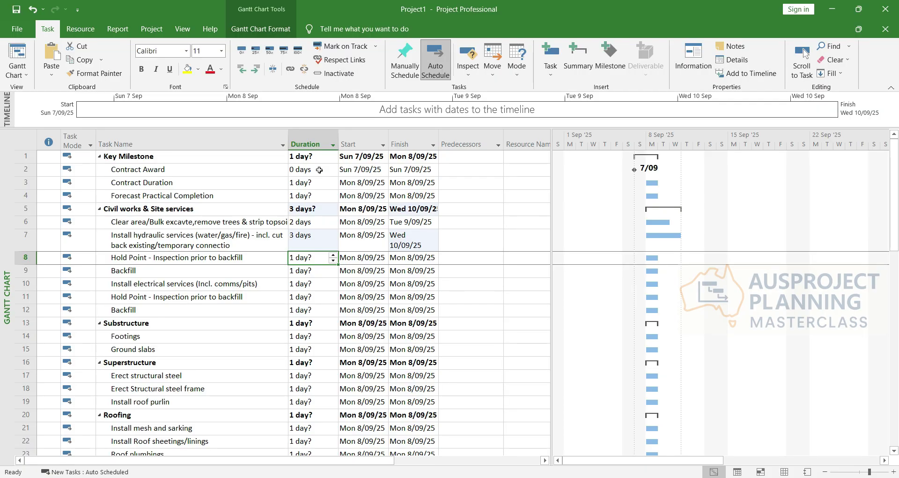
# Set the durations of the Hold Point inspection and Backfill tasks following the hydraulic services to 1 day each
pyautogui.write('1')
pyautogui.press('Return')
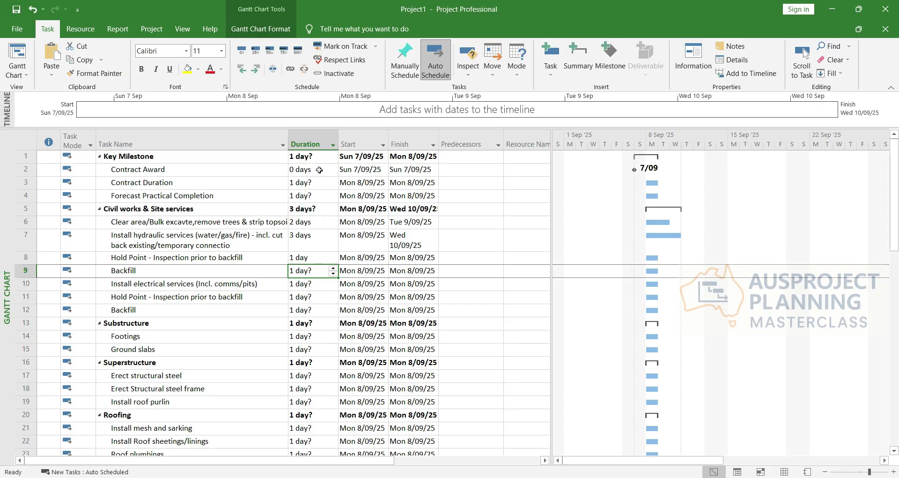
pyautogui.write('1')
pyautogui.press('Return')
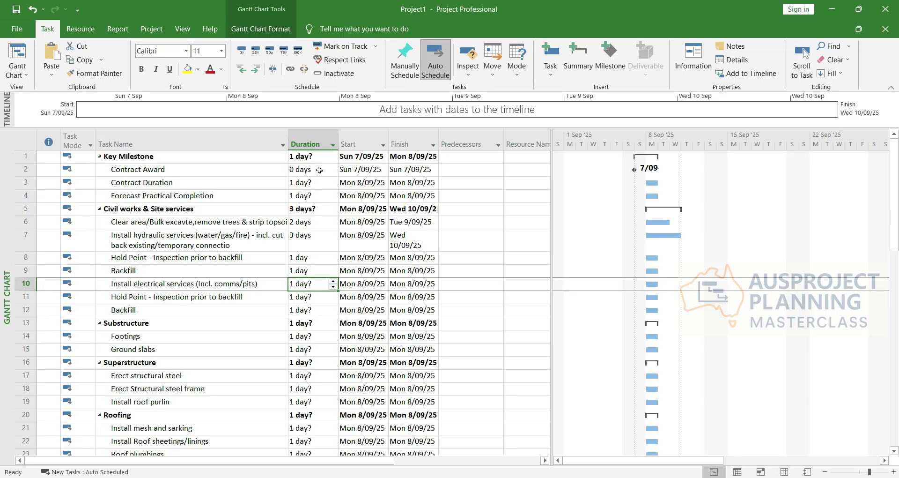
# Set the duration of Install electrical services to 3 days and the Hold Point inspection that follows it to 1 day
pyautogui.write('3')
pyautogui.press('Return')
pyautogui.write('1')
pyautogui.press('Return')
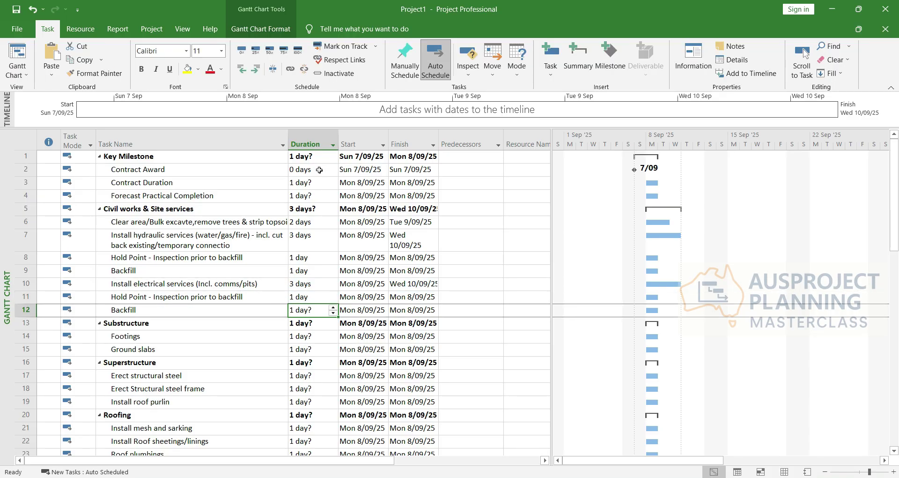
# Set the durations of the Backfill task following the electrical services inspection to 1 day and Footings and Ground slabs to 8 days each
pyautogui.write('1')
pyautogui.press('Return')
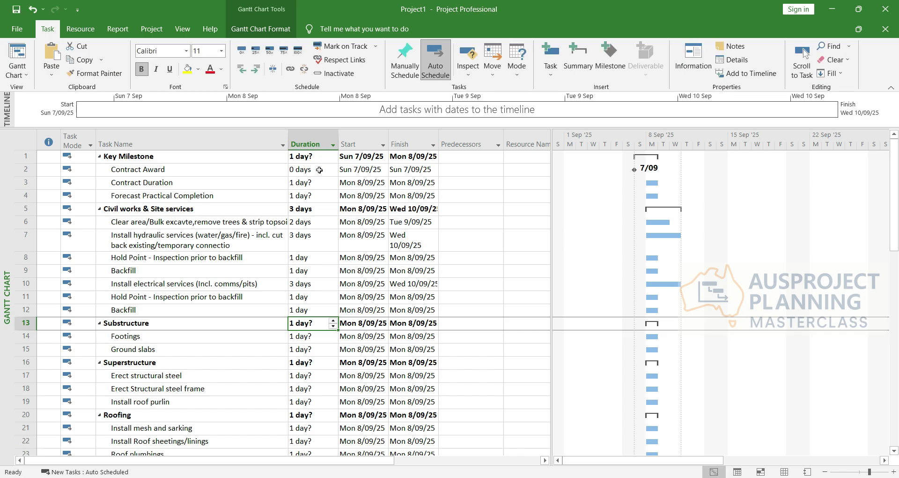
pyautogui.press('Return')
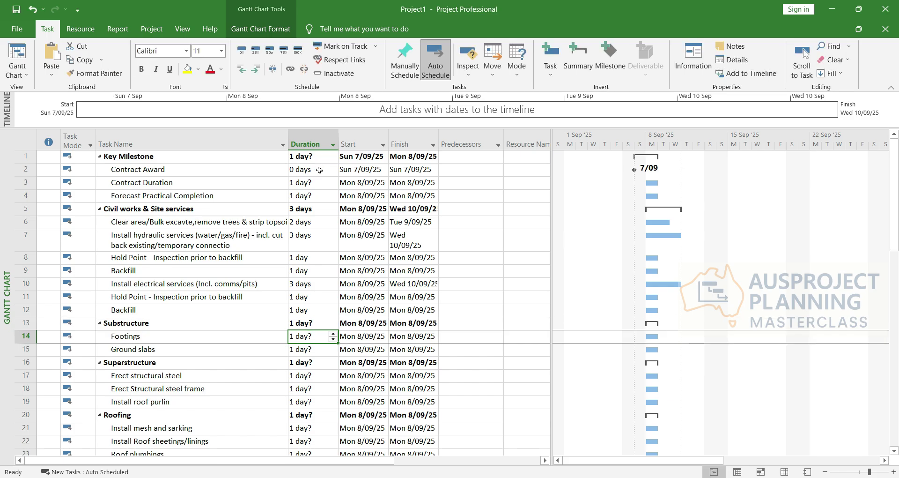
pyautogui.write('8')
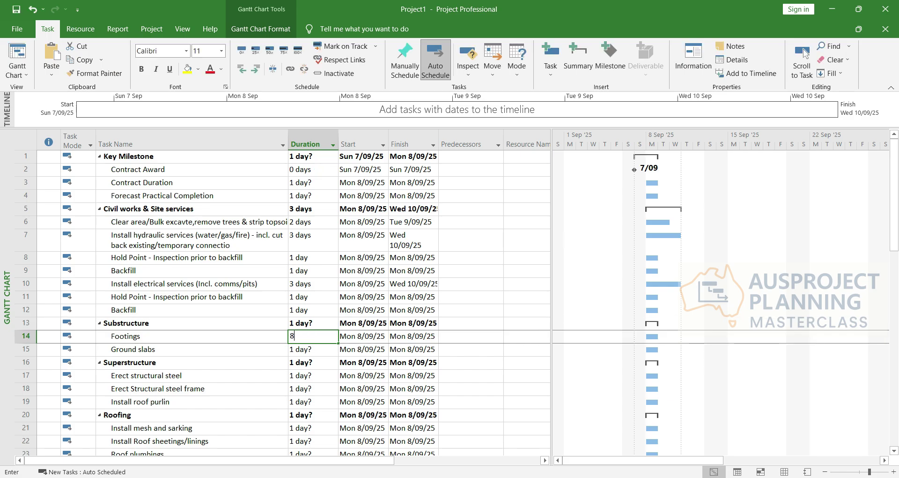
pyautogui.press('Return')
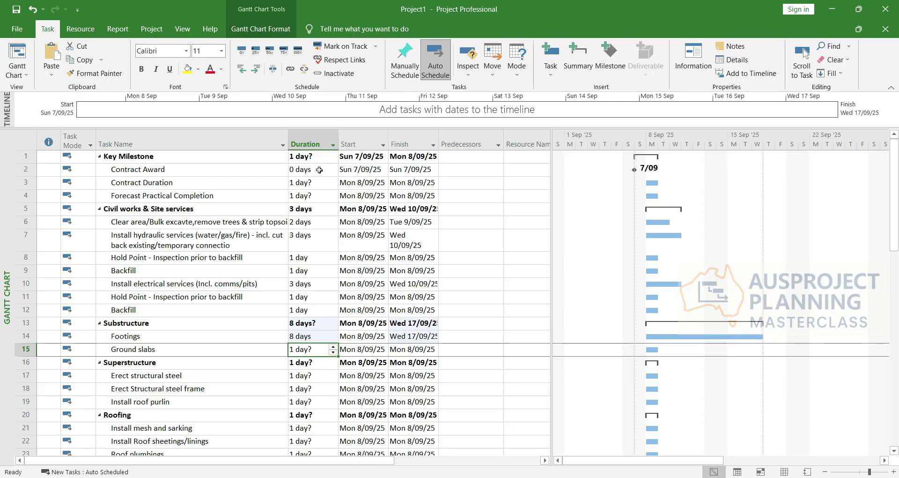
pyautogui.write('8')
pyautogui.press('Return')
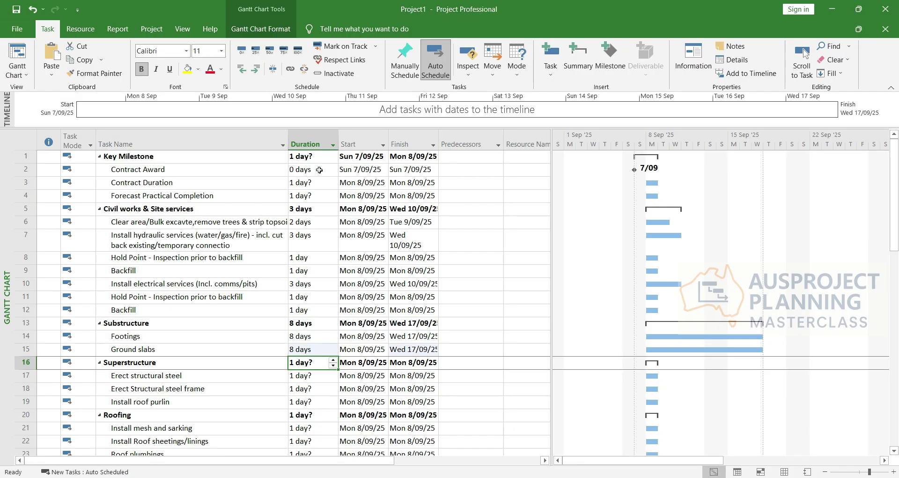
# Set the Superstructure durations: Erect structural steel 2 days, Erect Structural steel frame 8 days and Install roof purlin 3 days
pyautogui.press('Down')
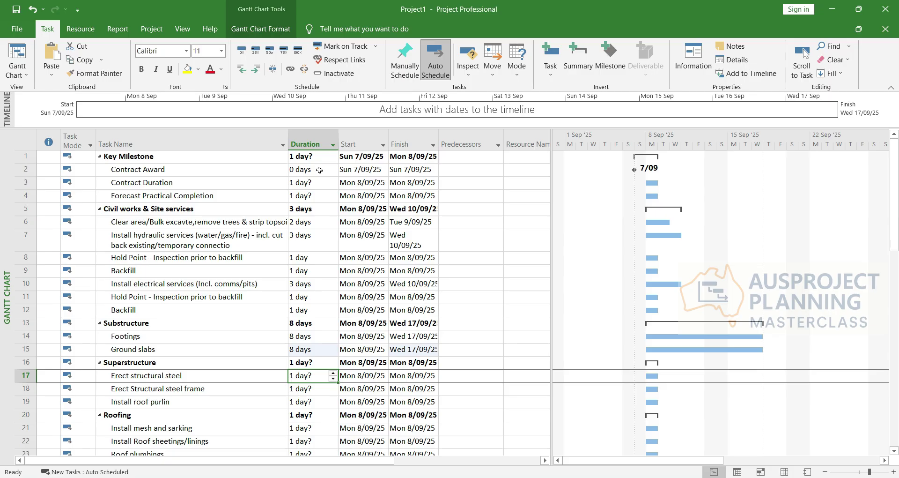
pyautogui.write('2')
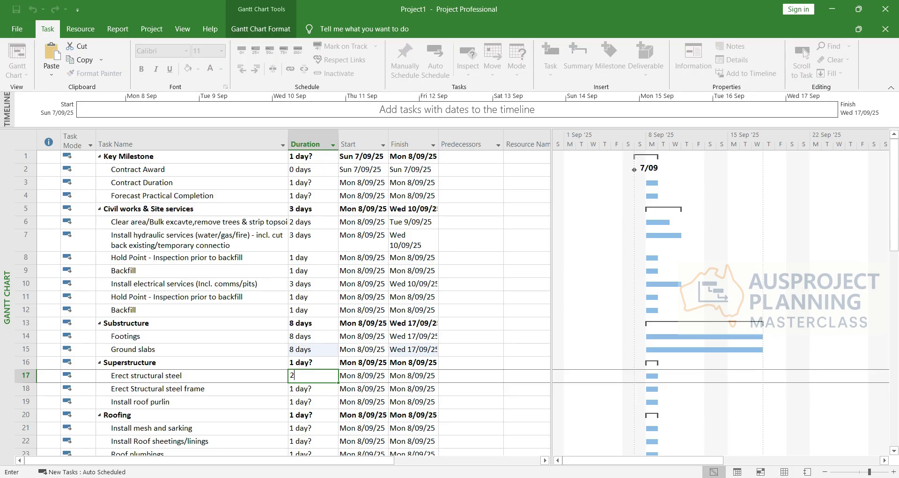
pyautogui.press('Return')
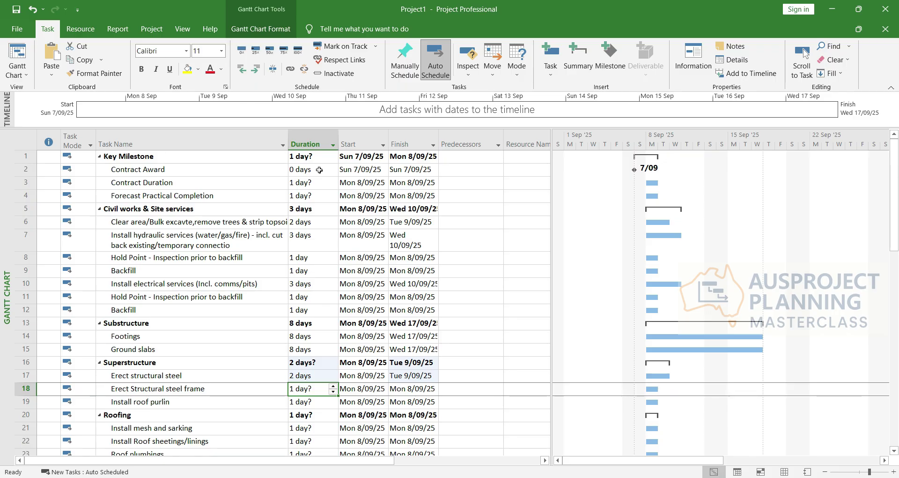
pyautogui.write('8')
pyautogui.press('Return')
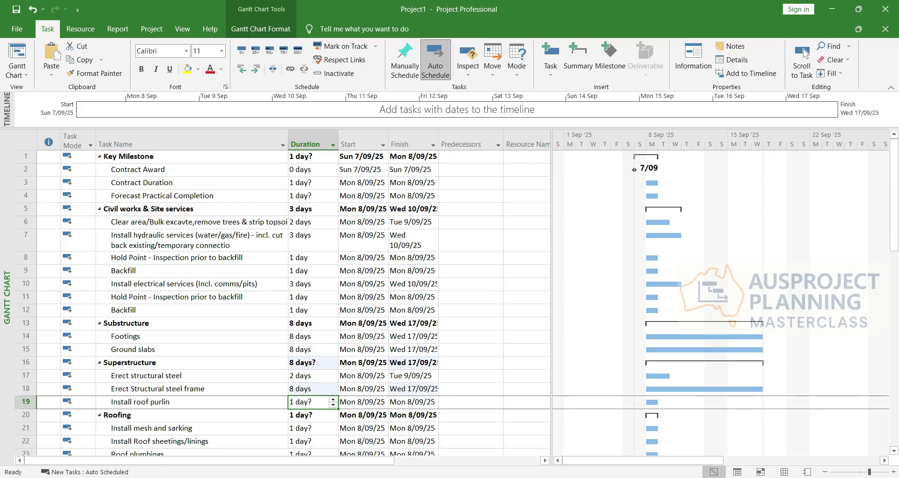
pyautogui.write('3')
pyautogui.press('Return')
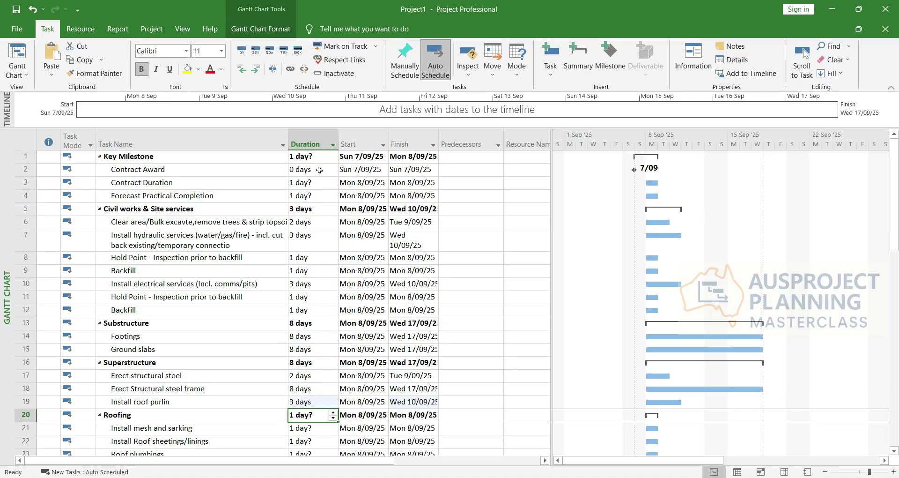
# Set the duration of the Install mesh and sarking task under Roofing to 2 days
pyautogui.scroll(-5, 295, 263)
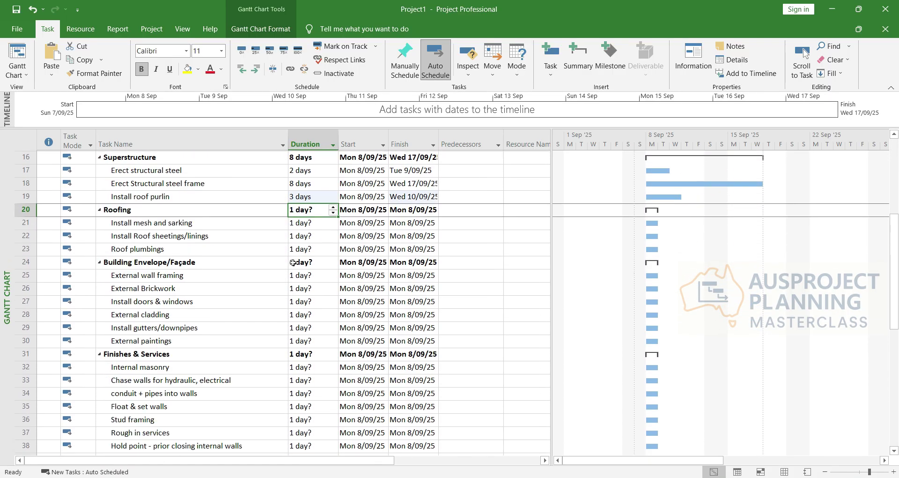
pyautogui.scroll(1, 292, 262)
pyautogui.click(310, 264)
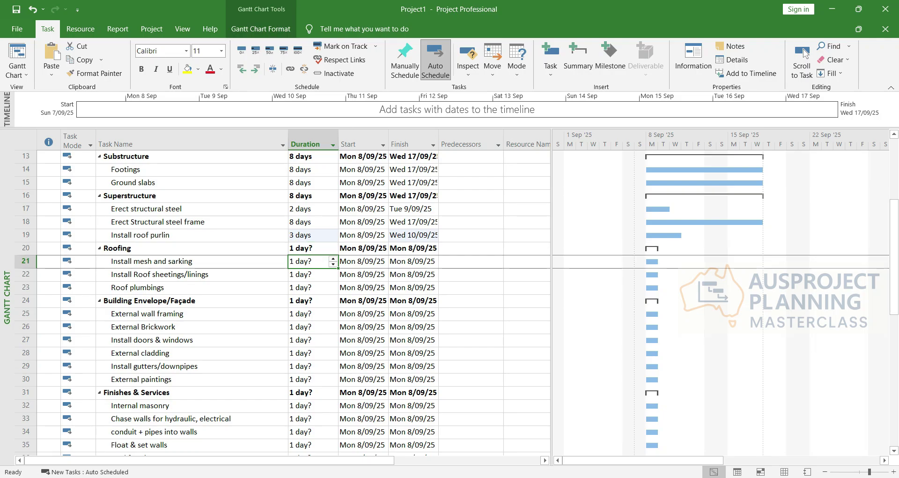
pyautogui.click(315, 260)
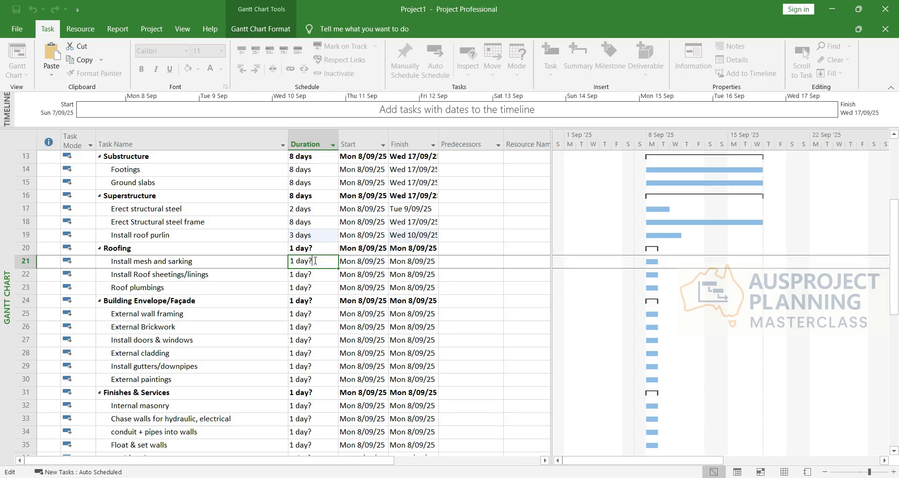
pyautogui.press('Return')
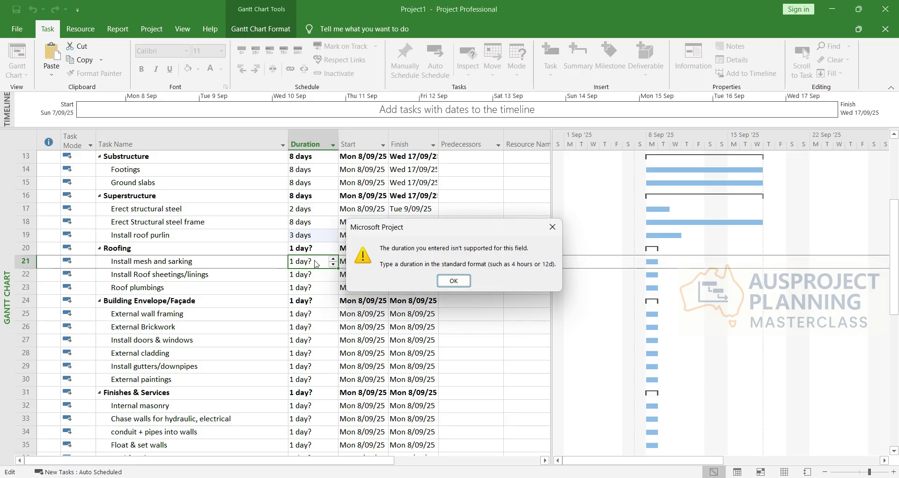
pyautogui.press('Return')
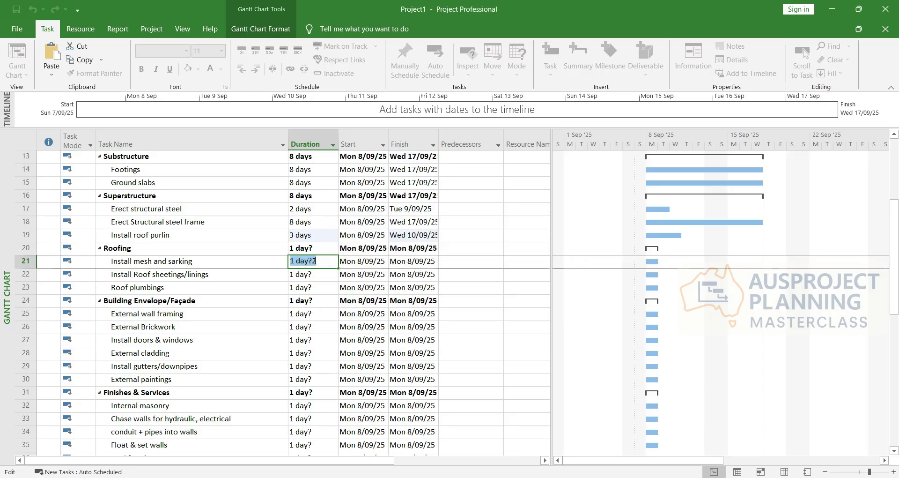
pyautogui.press('BackSpace')
pyautogui.write('6')
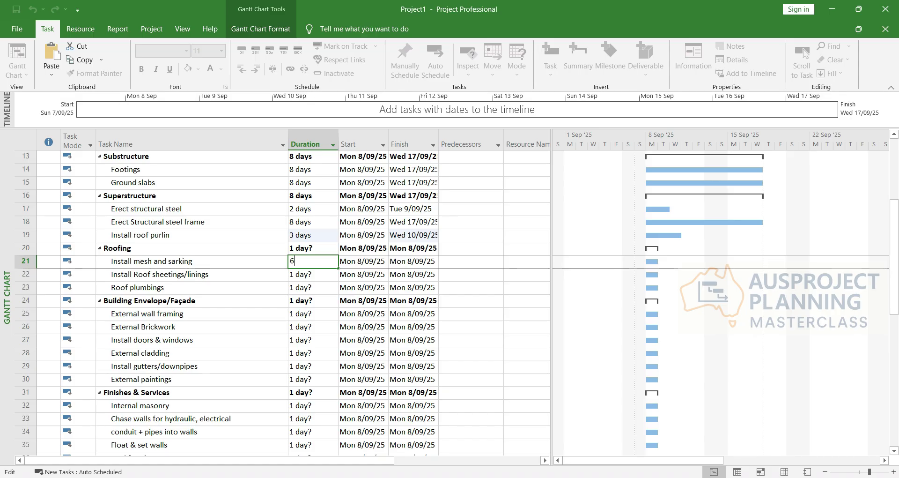
pyautogui.press('BackSpace')
pyautogui.write('2')
pyautogui.press('Return')
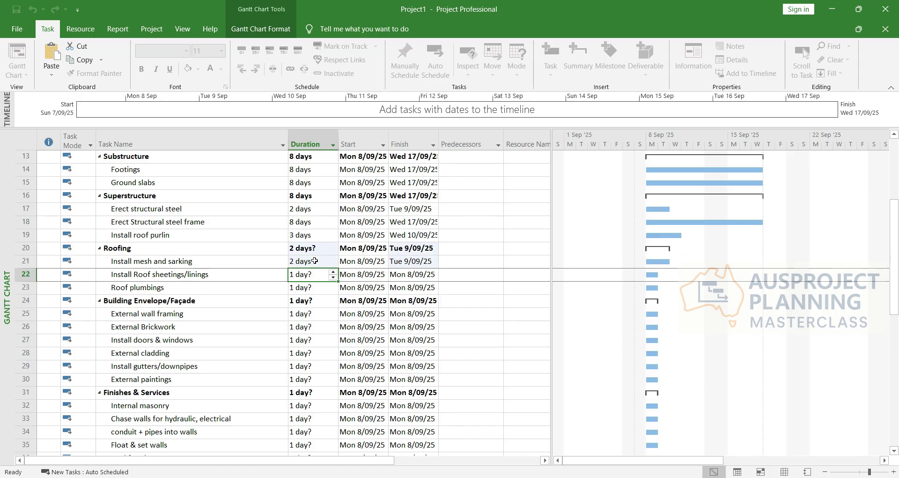
# Set the durations of Install Roof sheetings/linings to 6 days and Roof plumbings to 3 days
pyautogui.write('6')
pyautogui.press('Return')
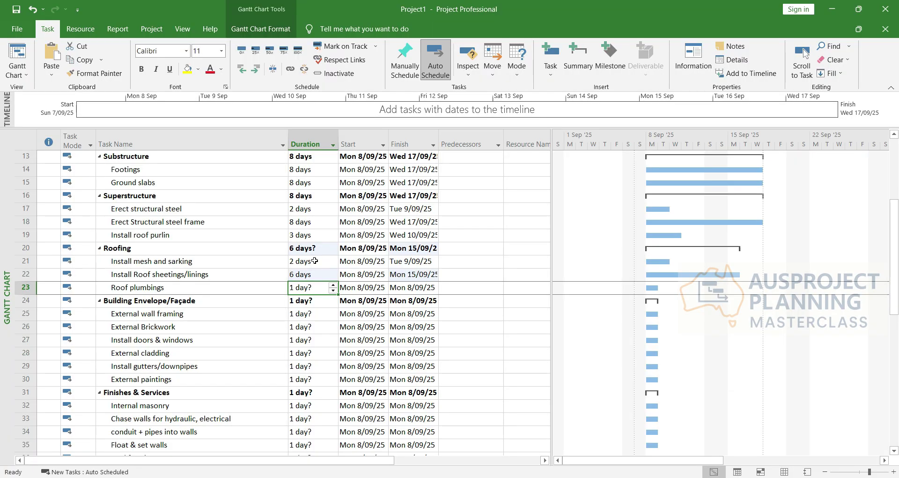
pyautogui.write('3')
pyautogui.press('Return')
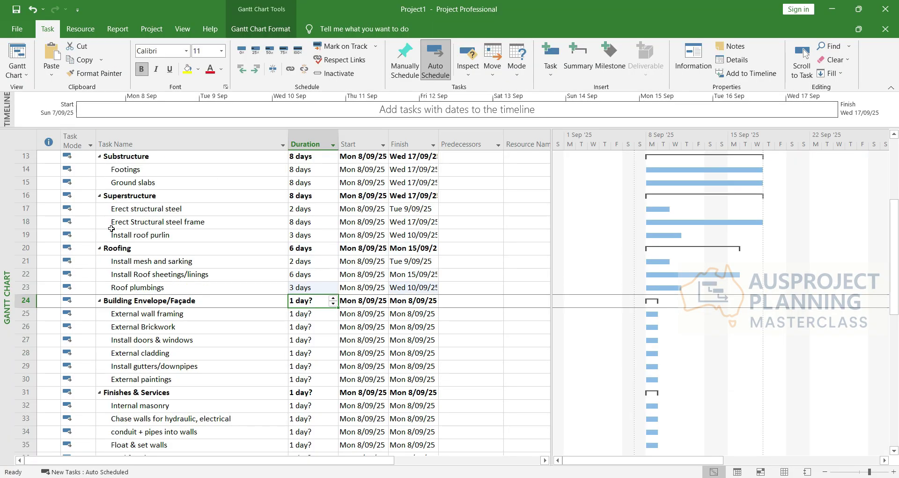
# Insert a new task named "Erect roof frame" directly above Install roof purlin in the Superstructure phase
pyautogui.click(27, 235)
pyautogui.rightClick(28, 237)
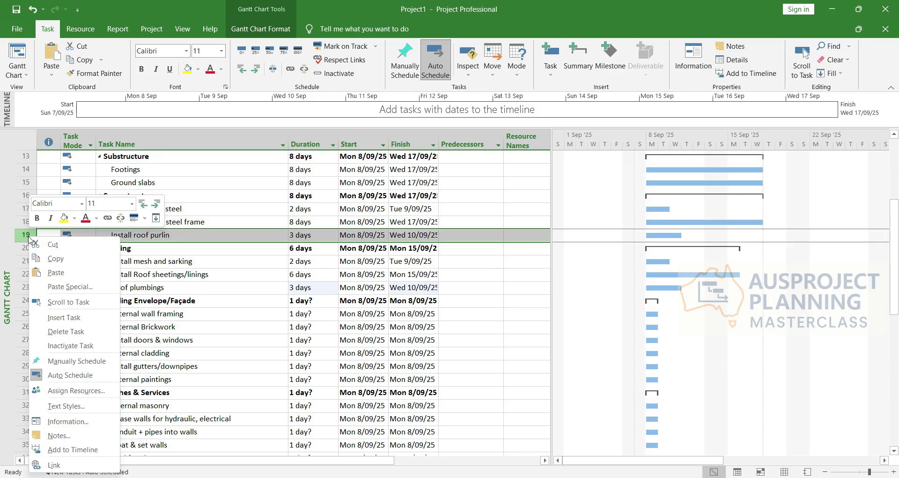
pyautogui.click(61, 320)
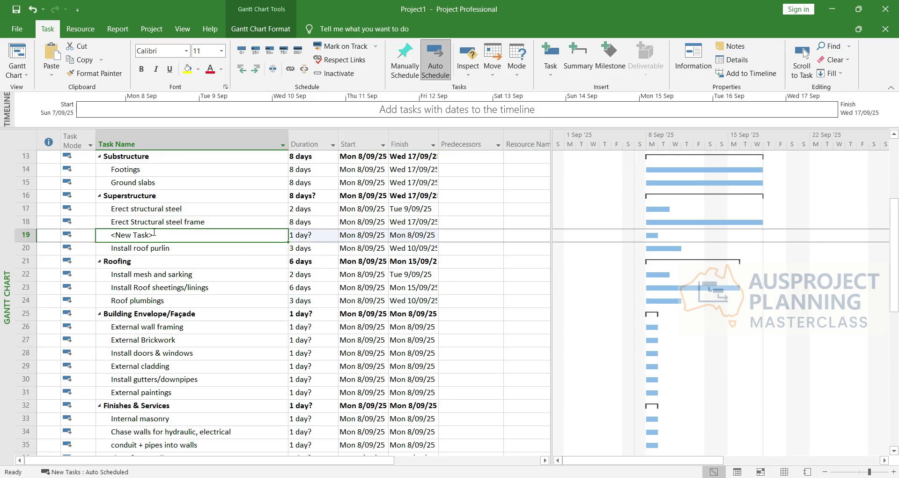
pyautogui.write('Erect ')
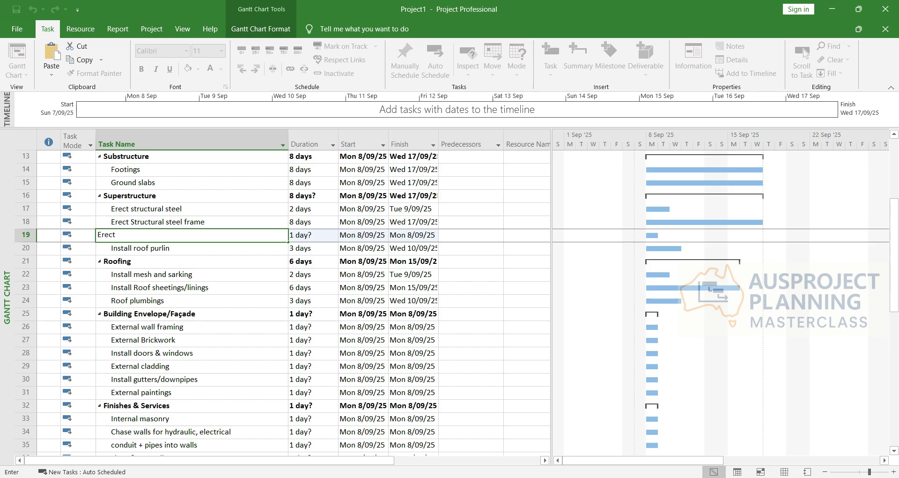
pyautogui.write('roof frame')
pyautogui.press('Return')
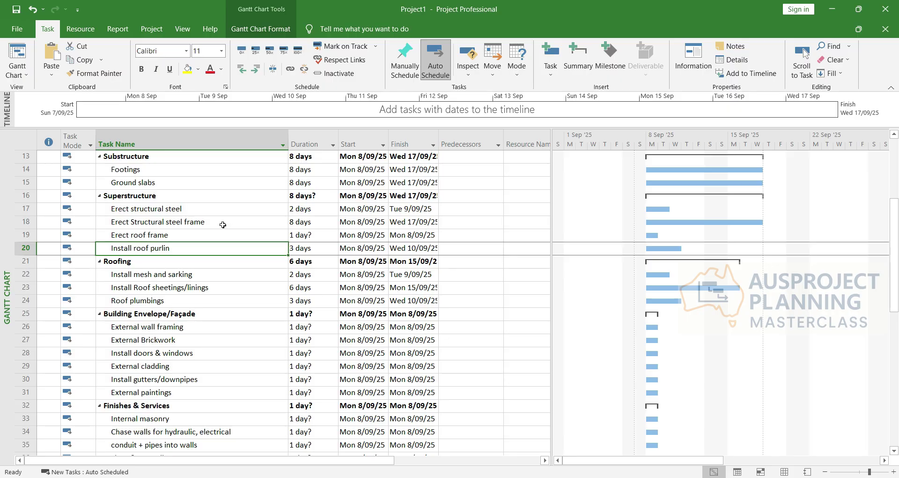
# Set the duration of the Erect roof frame task to 4 days
pyautogui.click(312, 235)
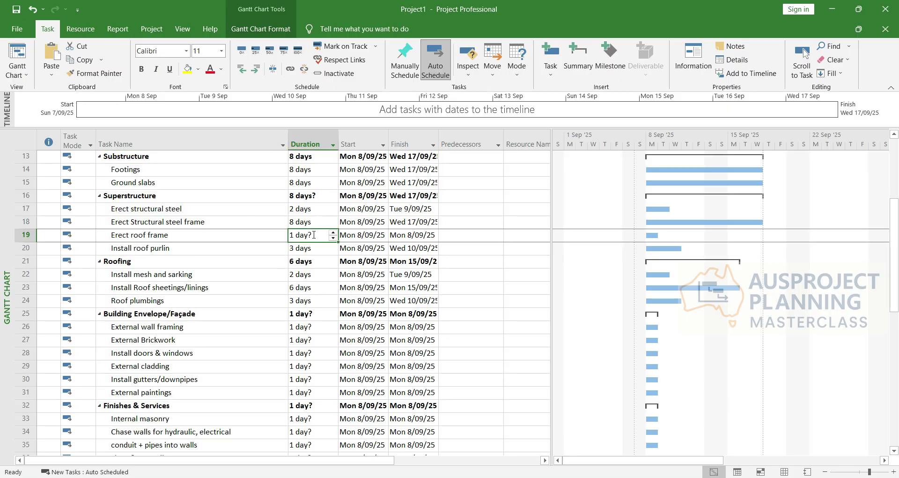
pyautogui.write('4')
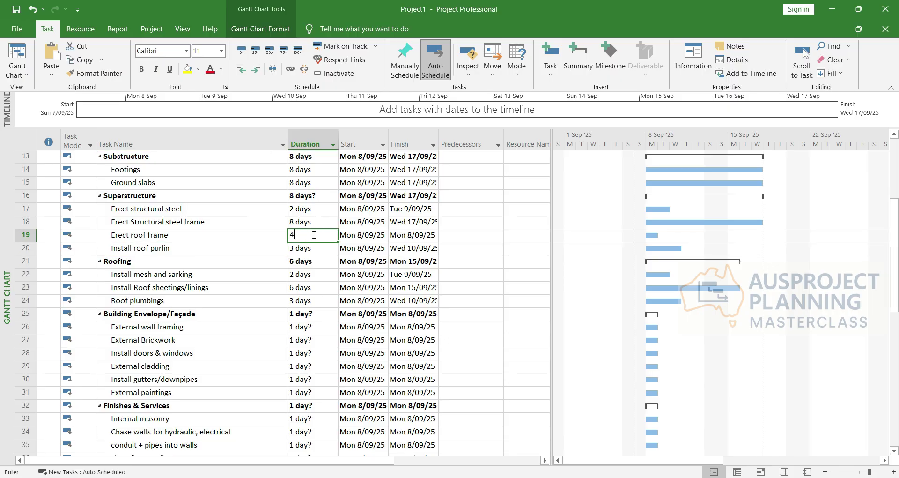
pyautogui.press('Return')
# Set the durations of External wall framing to 4 days and External Brickwork to 8 days under Building Envelope/Façade
pyautogui.click(311, 300)
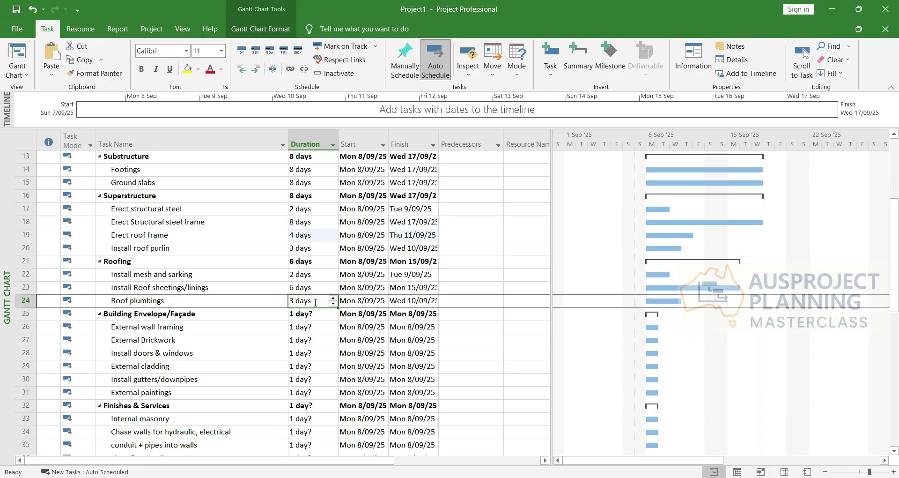
pyautogui.click(314, 324)
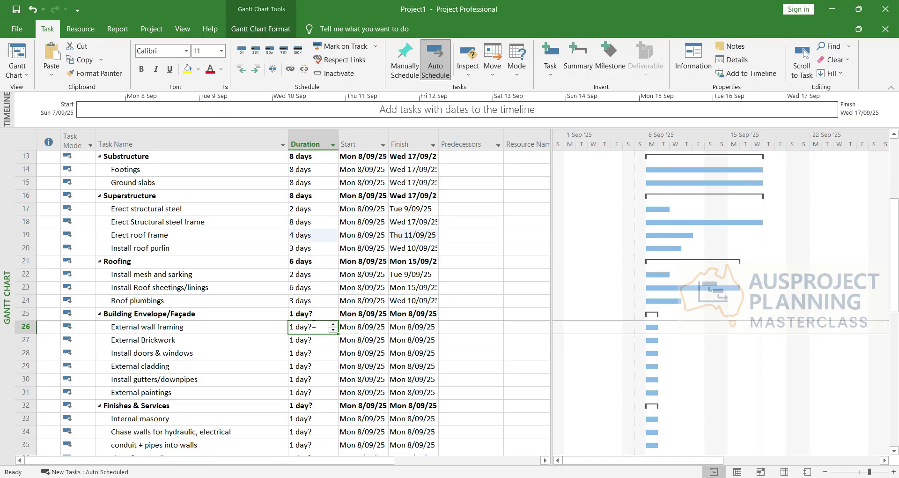
pyautogui.write('4')
pyautogui.press('Return')
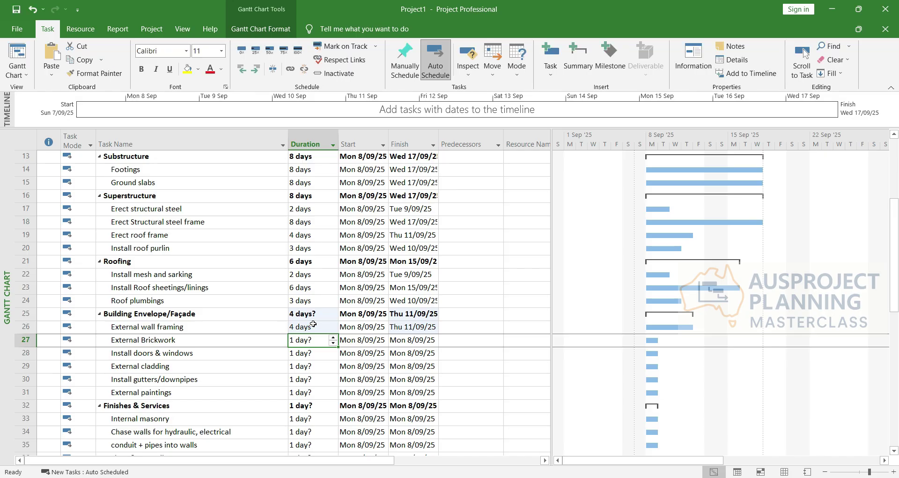
pyautogui.write('8')
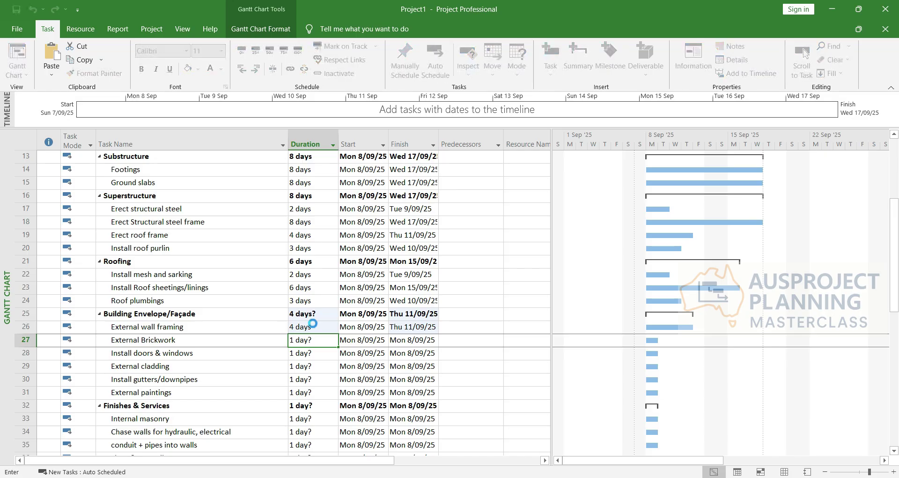
pyautogui.press('Return')
# Set the durations of Install doors & windows to 3 days and External cladding to 5 days
pyautogui.write('3')
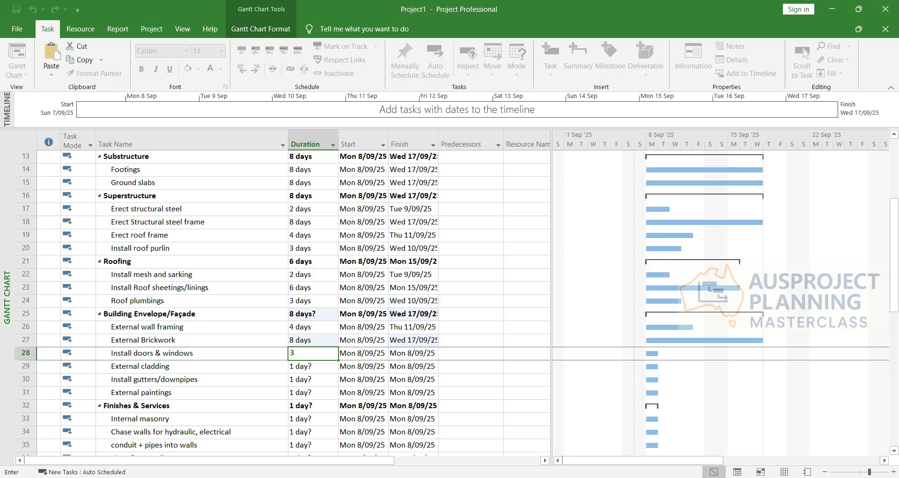
pyautogui.press('Return')
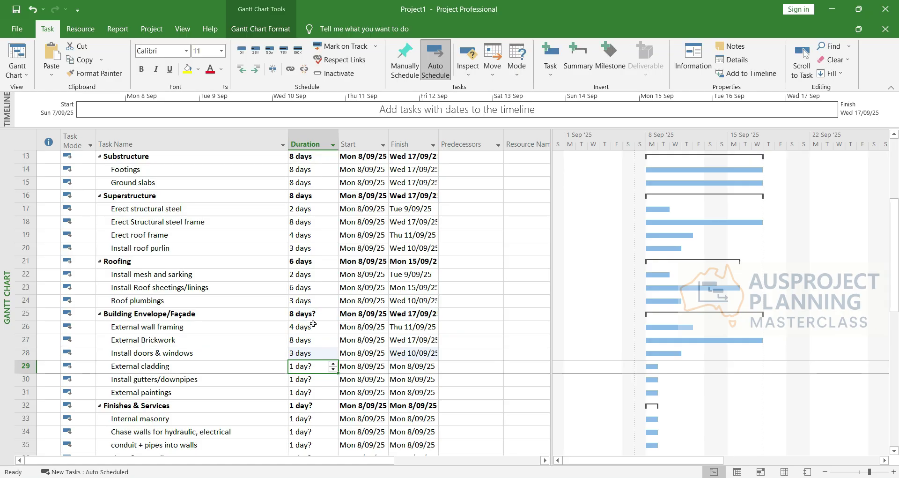
pyautogui.write('5')
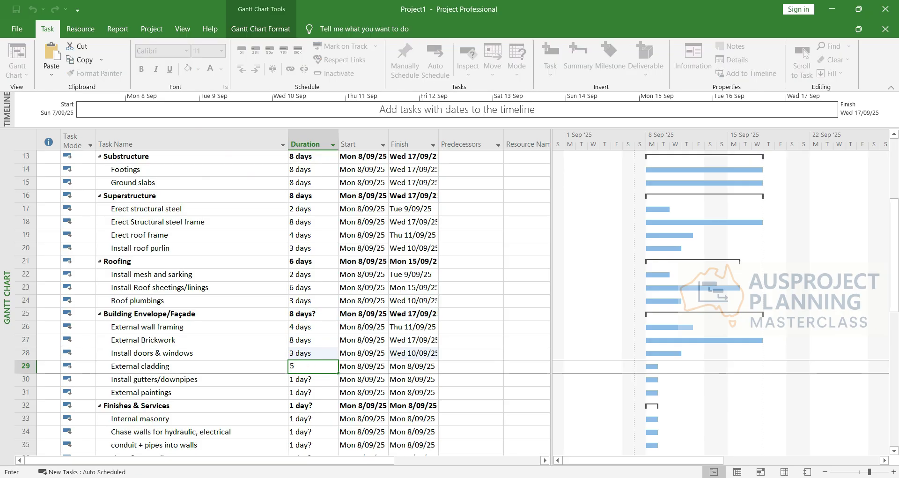
pyautogui.press('Return')
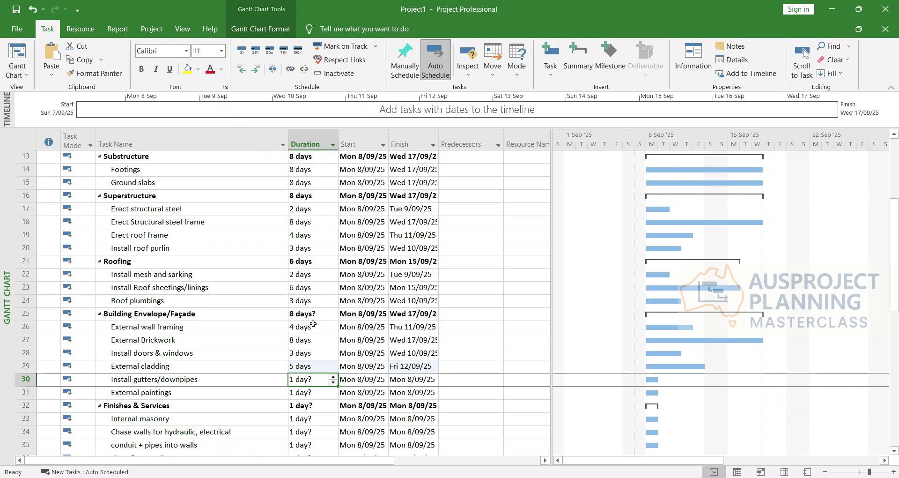
# Set the duration of the Install gutters/downpipes task to 3 days
pyautogui.write('2')
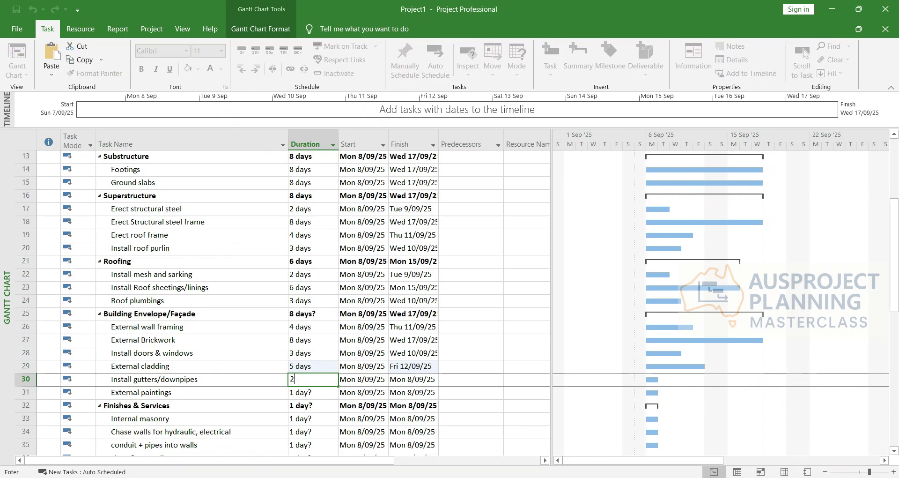
pyautogui.press('BackSpace')
pyautogui.write('\\3')
pyautogui.press('BackSpace')
pyautogui.press('BackSpace')
pyautogui.write('3')
pyautogui.press('Return')
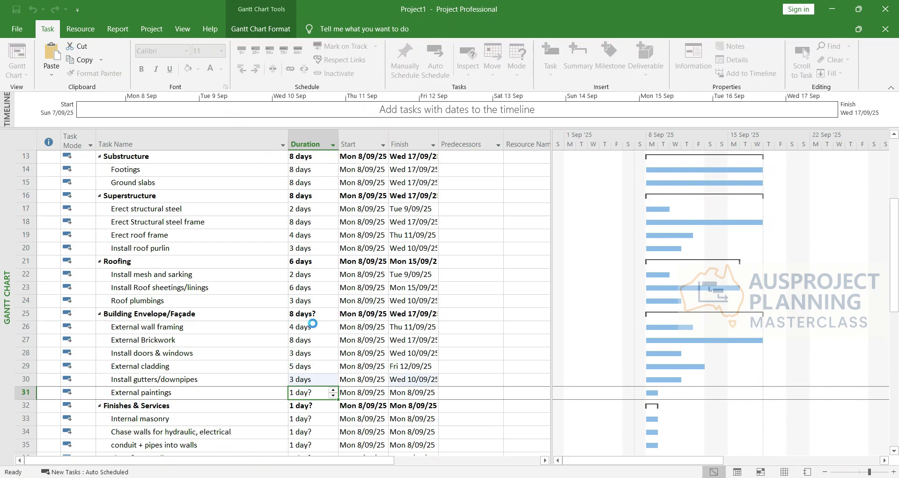
# Set the durations of External paintings to 3 days and Internal masonry to 8 days
pyautogui.write('3')
pyautogui.press('Return')
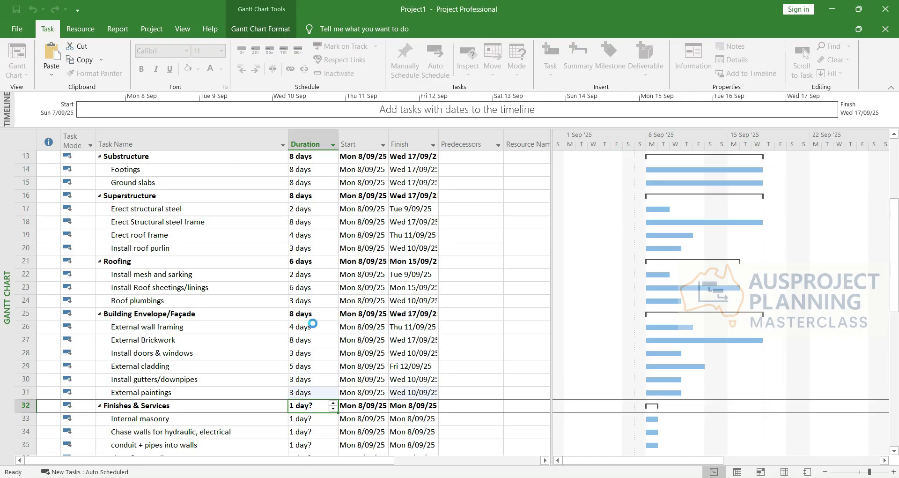
pyautogui.press('Return')
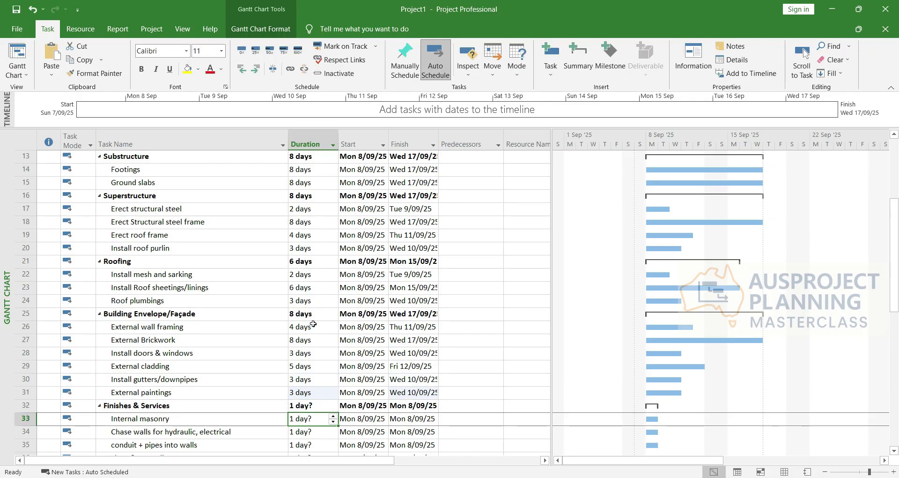
pyautogui.write('8')
pyautogui.press('Return')
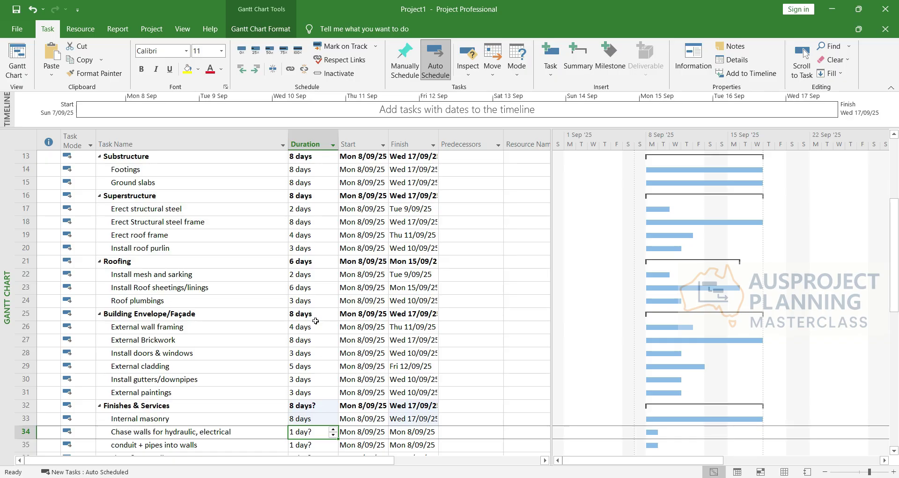
# Set the durations of Chase walls for hydraulic, electrical, conduit + pipes into walls, and Float & set walls to 2 days each
pyautogui.write('3')
pyautogui.press('Return')
pyautogui.write('2')
pyautogui.press('Return')
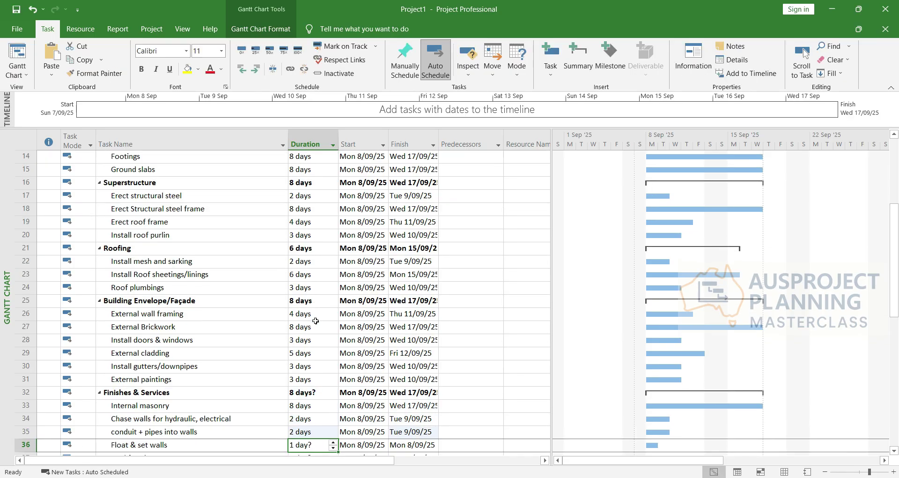
pyautogui.write('2')
pyautogui.press('Return')
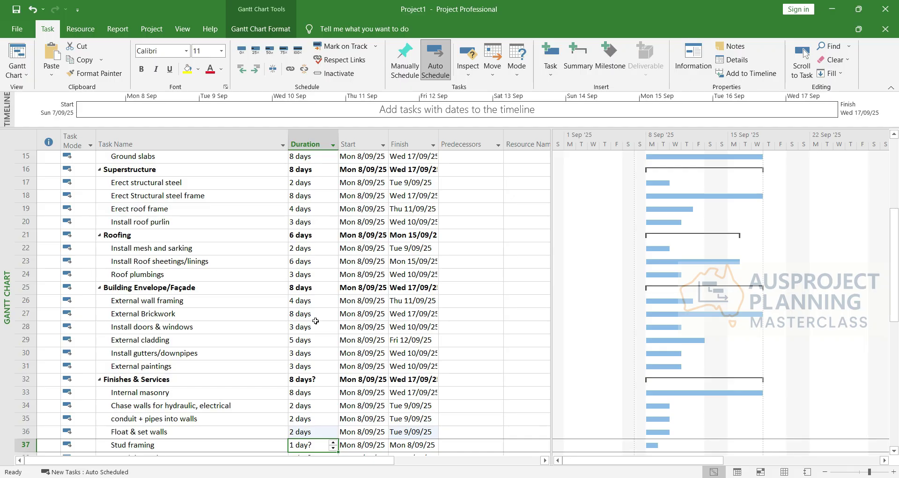
# Change the duration of the Chase walls for hydraulic, electrical task to 3 days
pyautogui.press('Up')
pyautogui.press('Up')
pyautogui.press('Up')
pyautogui.write('3')
pyautogui.press('Return')
pyautogui.press('Down')
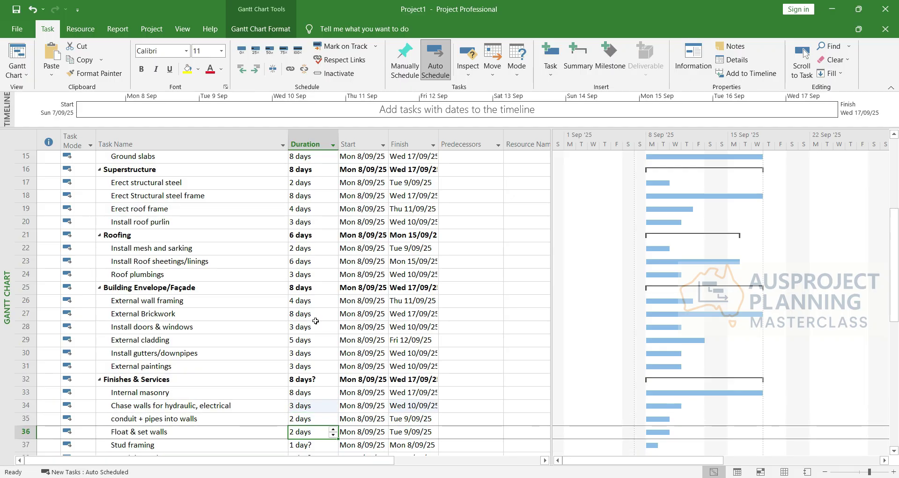
pyautogui.press('Down')
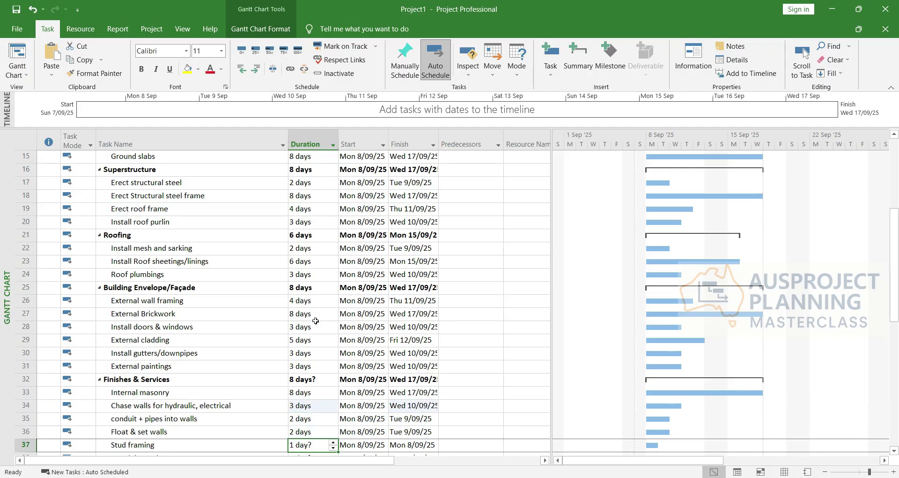
# Set the durations of Float & set walls to 4 days and Stud framing to 5 days
pyautogui.press('Up')
pyautogui.write('4')
pyautogui.press('Return')
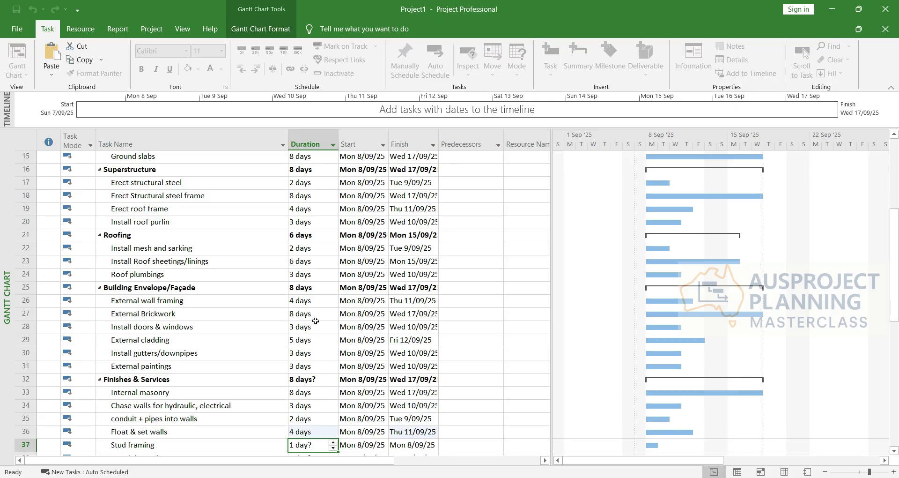
pyautogui.write('5')
pyautogui.press('Return')
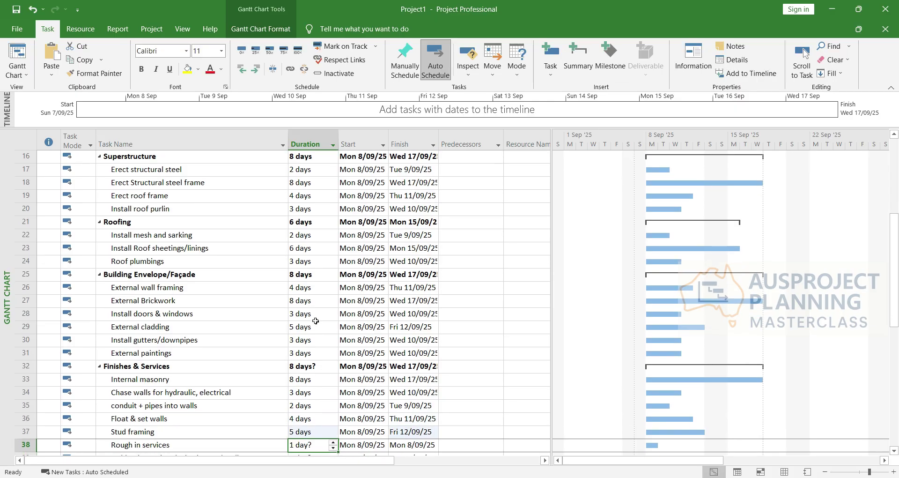
# Set the durations of Rough in services to 6 days and Hold point - prior closing internal walls to 1 day
pyautogui.scroll(-6, 315, 321)
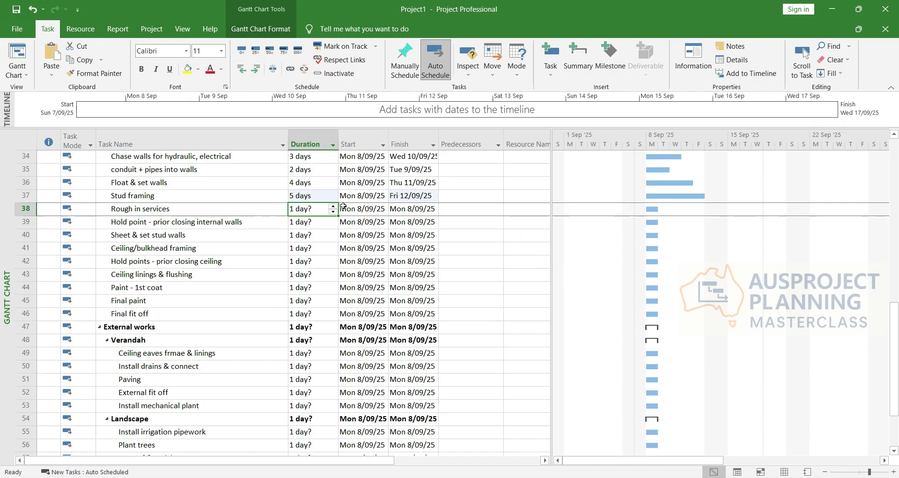
pyautogui.write('6')
pyautogui.press('Return')
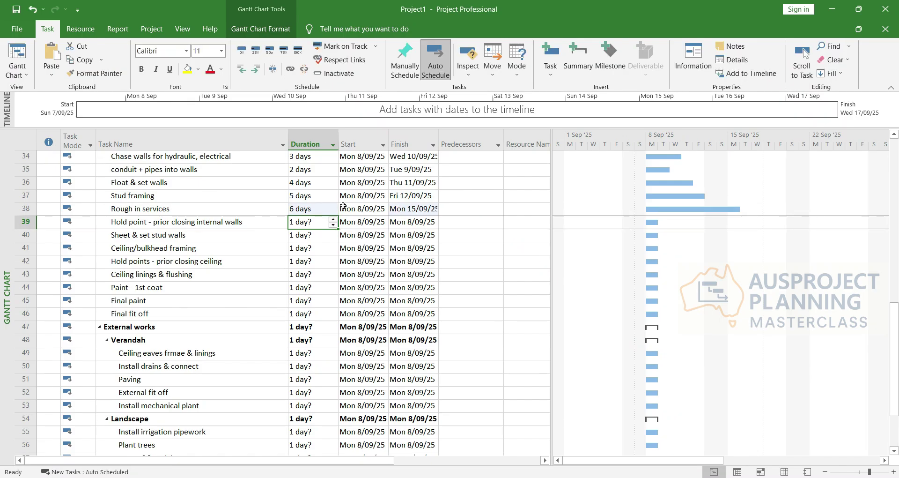
pyautogui.write('1')
pyautogui.press('Return')
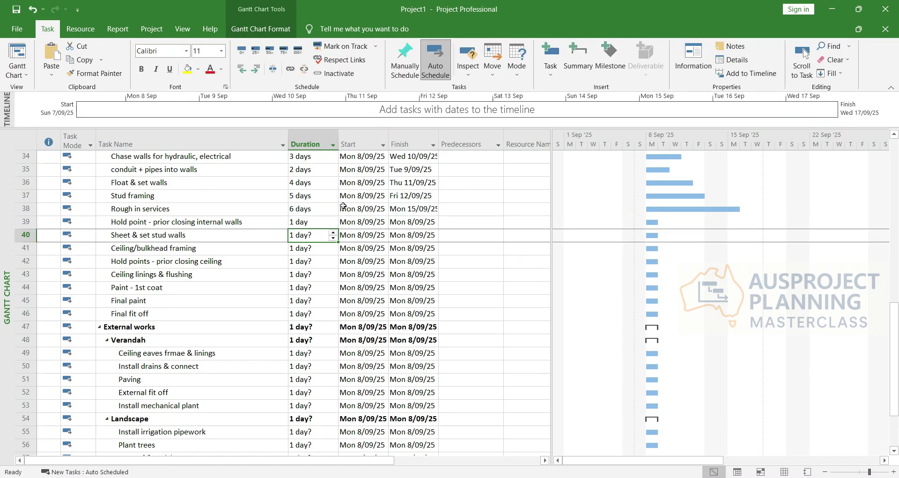
# Set the durations of Sheet & set stud walls and Ceiling/bulkhead framing to 5 days each
pyautogui.write('5')
pyautogui.press('Return')
pyautogui.write('5')
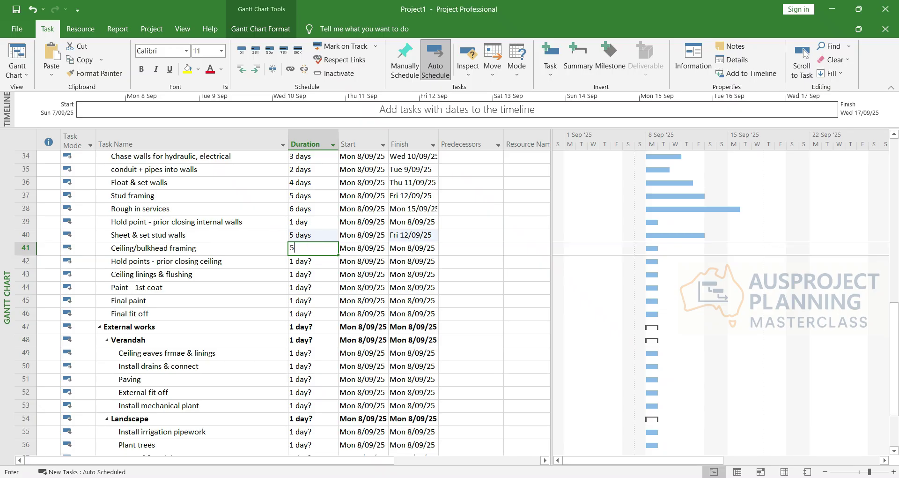
pyautogui.press('Return')
# Set the durations of Hold points - prior closing ceiling to 1 day and Ceiling linings & flushing to 6 days
pyautogui.write('1')
pyautogui.press('Return')
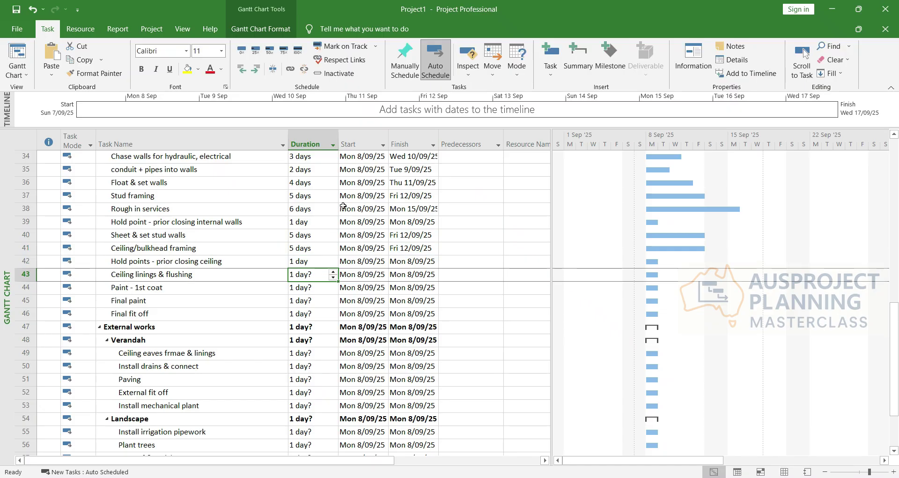
pyautogui.write('6')
pyautogui.press('Return')
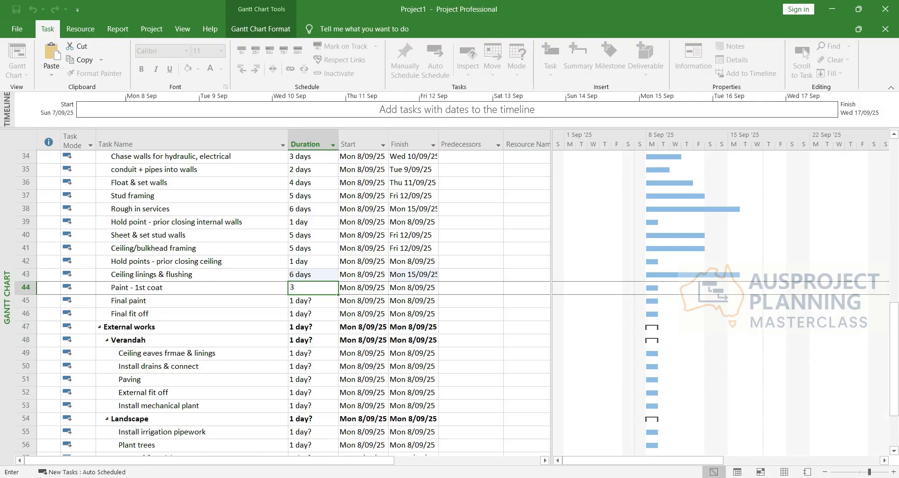
# Set the durations of Paint - 1st coat and Final paint to 2 days each
pyautogui.press('BackSpace')
pyautogui.write('2')
pyautogui.press('Return')
pyautogui.write('2')
pyautogui.press('Return')
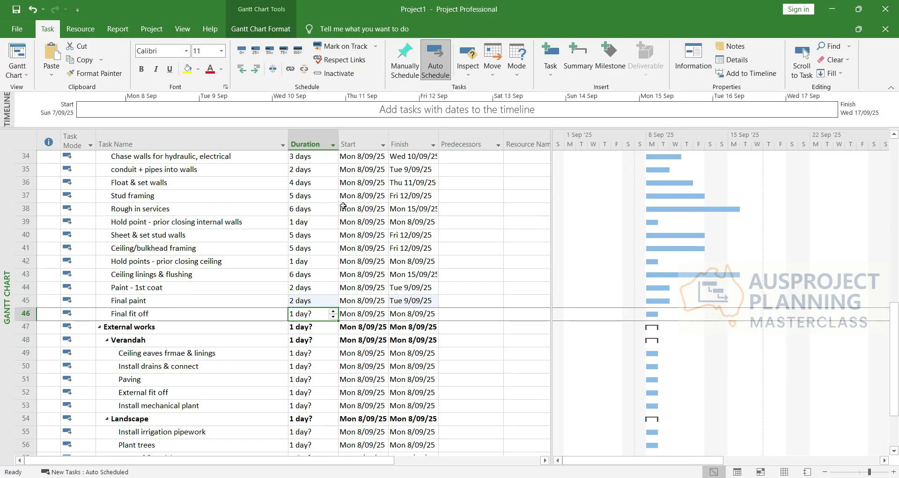
# Set the duration of Final fit off to 3 days and of the ceiling eaves and linings task under Verandah to 5 days
pyautogui.write('3')
pyautogui.press('Return')
pyautogui.press('Down')
pyautogui.press('Down')
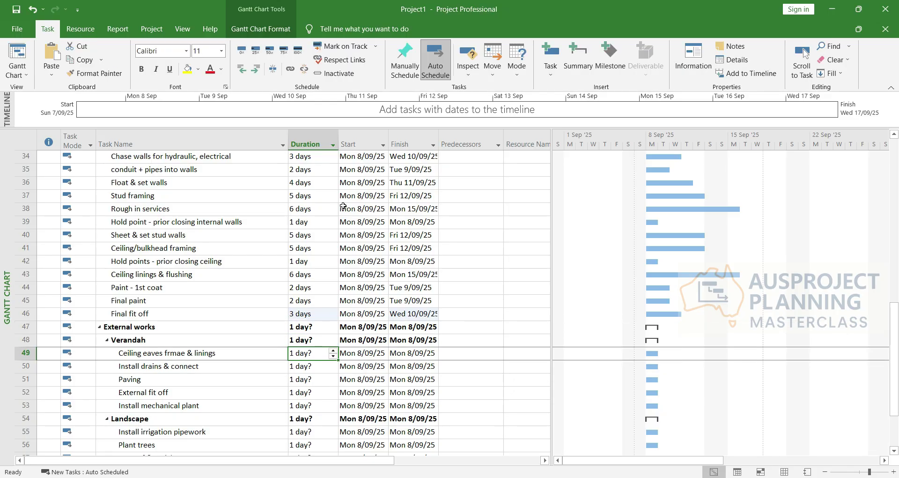
pyautogui.write('5')
pyautogui.press('Return')
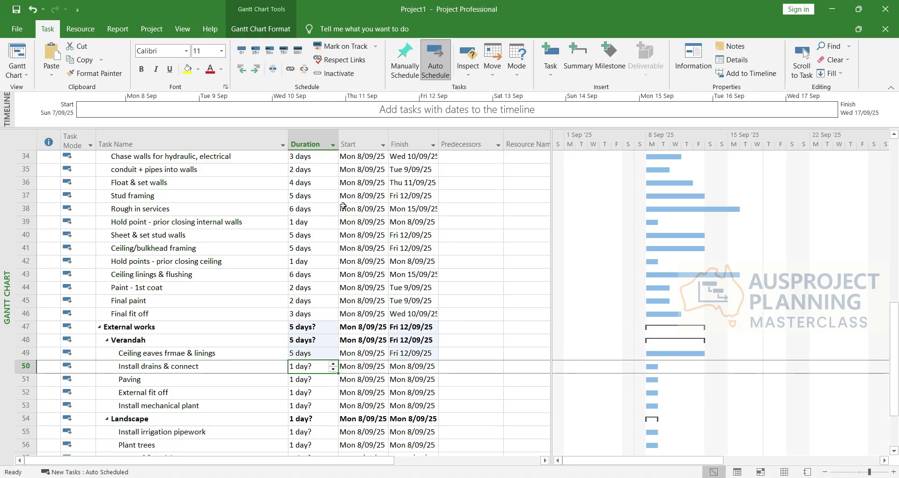
# Set the duration of the Install drains & connect task to 3 days
pyautogui.write('3')
pyautogui.press('Return')
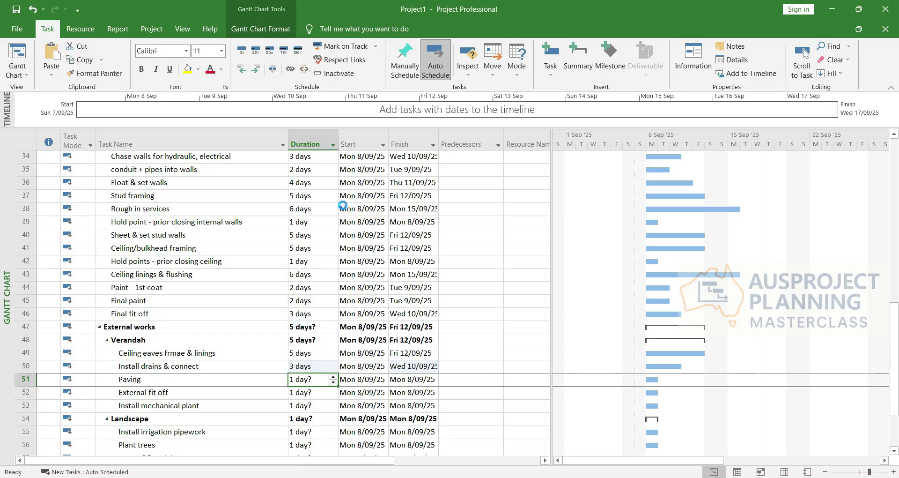
# Correct the name of the first task under Verandah to "Ceiling eaves frame & linings"
pyautogui.doubleClick(183, 349)
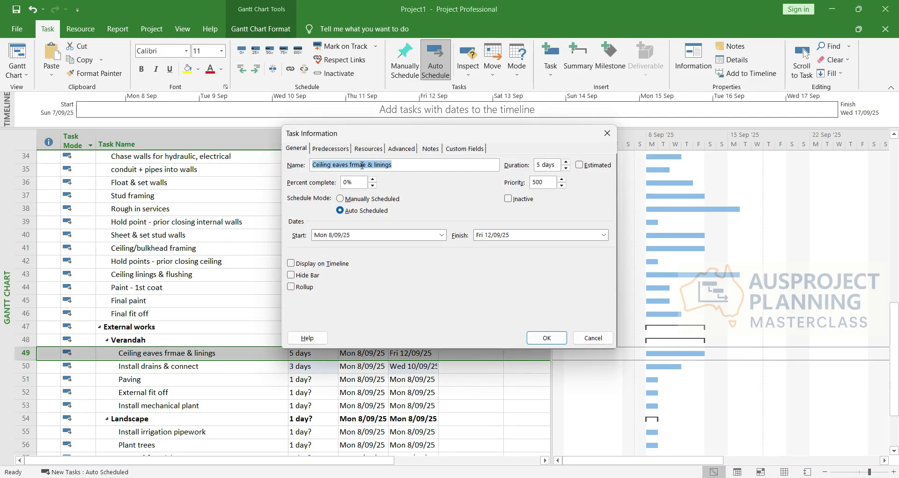
pyautogui.click(364, 165)
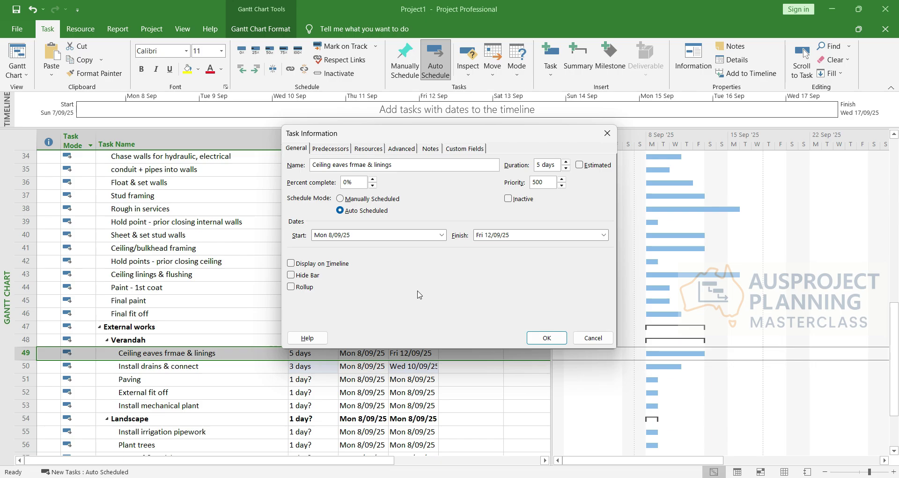
pyautogui.press('BackSpace')
pyautogui.press('BackSpace')
pyautogui.write('am')
pyautogui.press('Return')
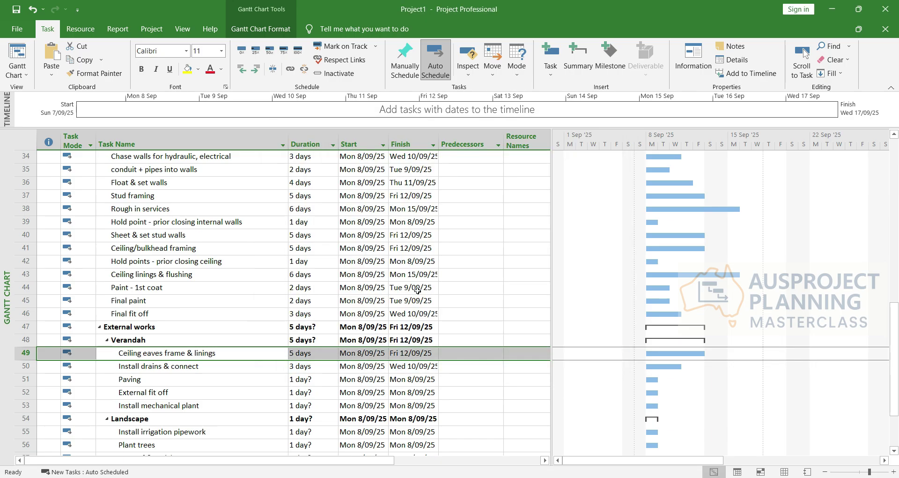
# Set the Verandah task durations: Paving 3 days, External fit off 4 days and Install mechanical plant 2 days
pyautogui.click(335, 383)
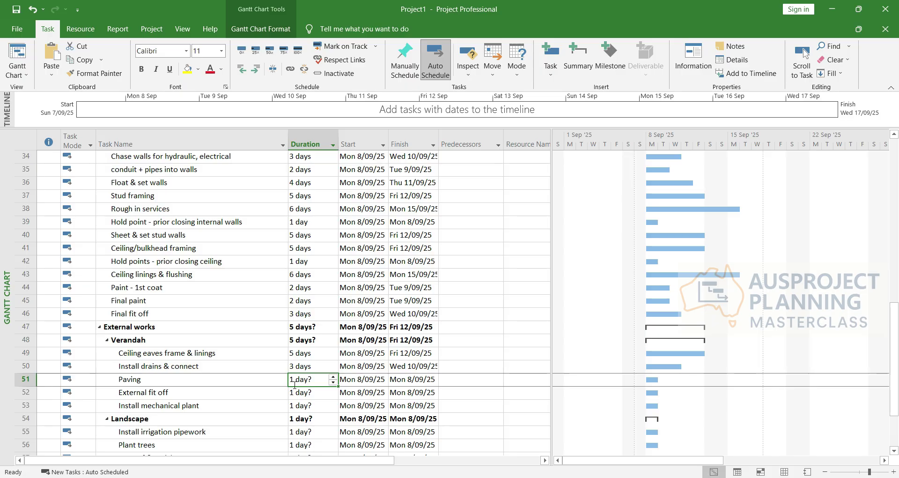
pyautogui.write('3')
pyautogui.press('Return')
pyautogui.write('4')
pyautogui.press('Return')
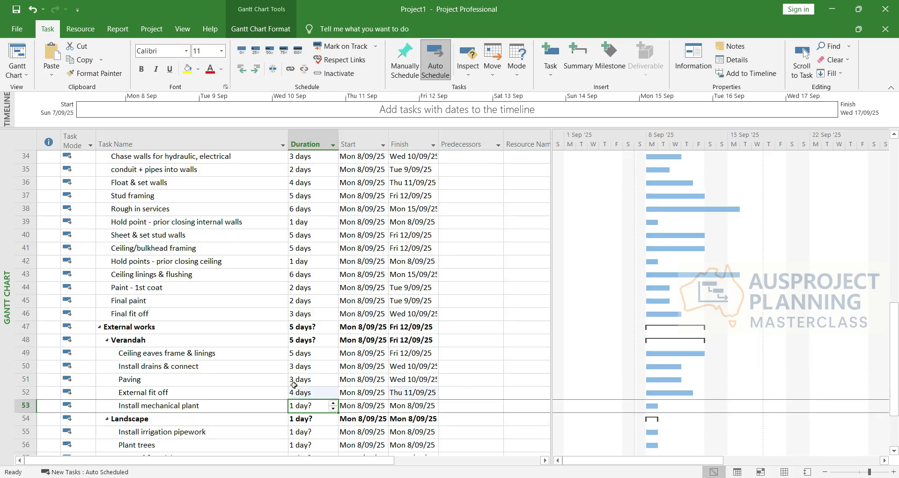
pyautogui.write('2')
pyautogui.press('Return')
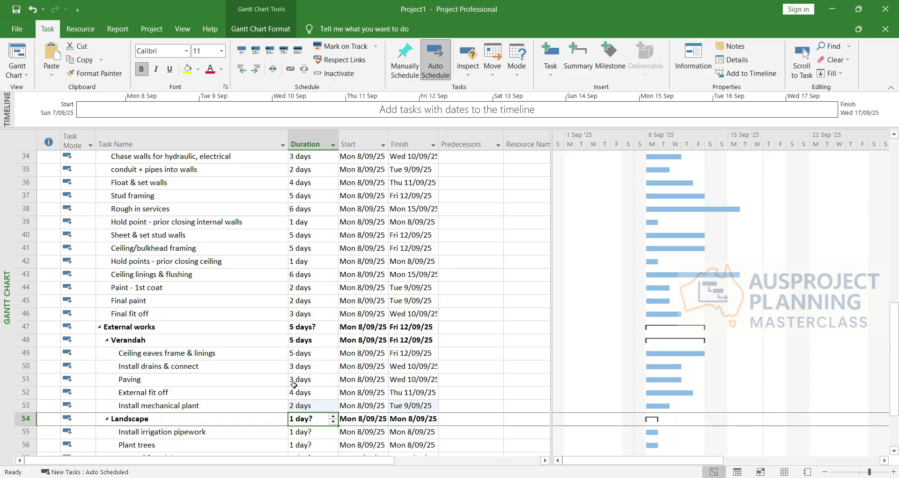
# Set the Landscape task durations: Install irrigation pipework 4 days, Plant trees 4 days and Lay turf & mulch 3 days
pyautogui.scroll(1, 293, 385)
pyautogui.scroll(-4, 290, 346)
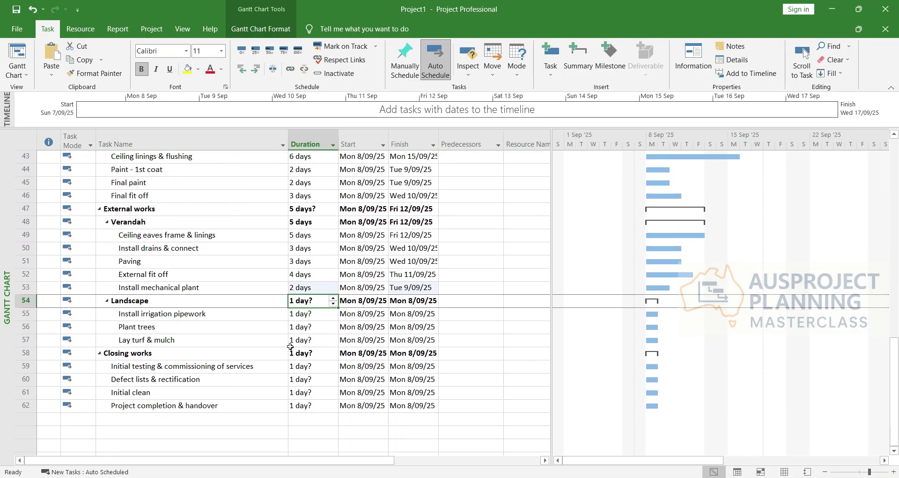
pyautogui.click(306, 314)
pyautogui.write('4')
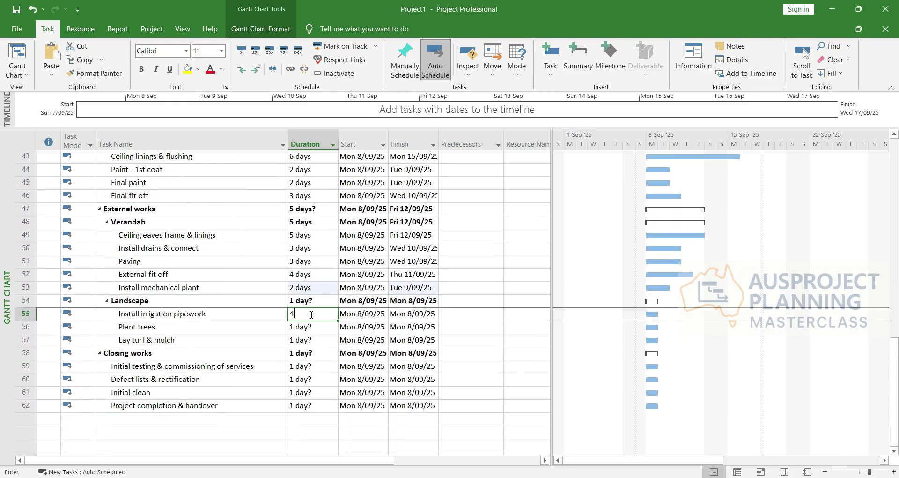
pyautogui.press('Return')
pyautogui.write('4')
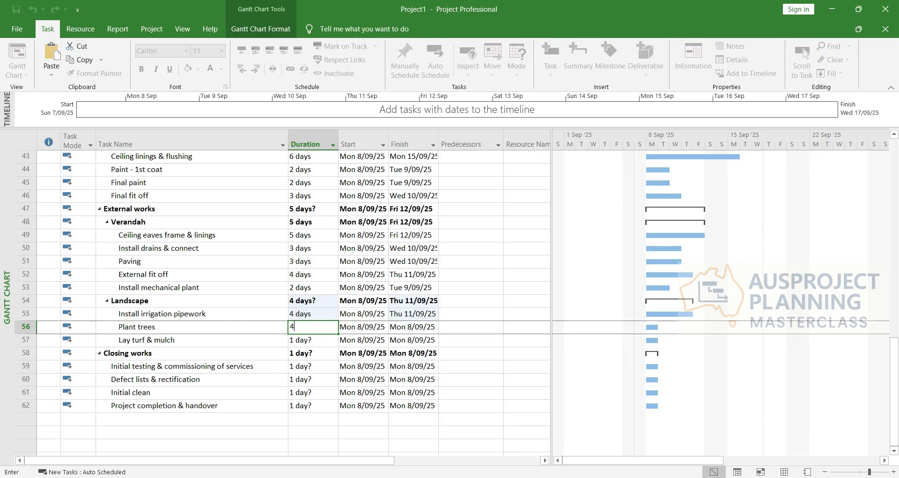
pyautogui.press('Return')
pyautogui.write('3')
pyautogui.press('Return')
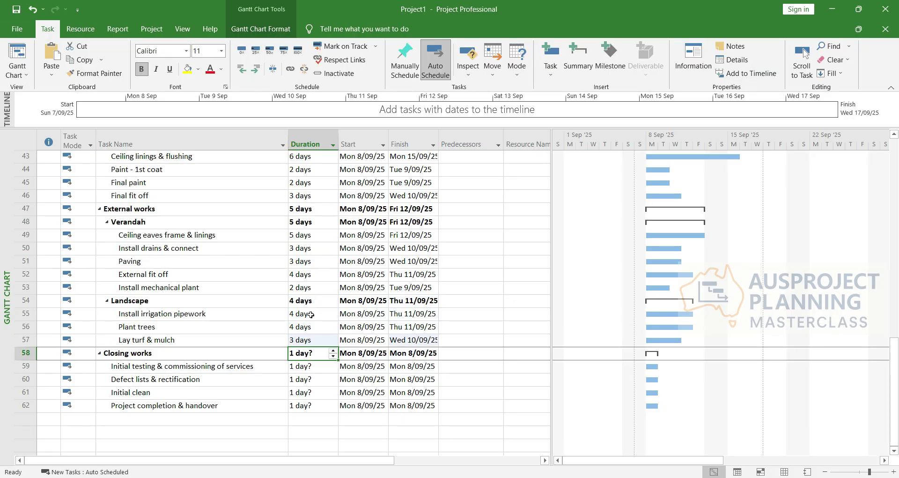
# Under Closing works, set Initial testing & commissioning of services, Defect lists & rectification and Initial clean to 5 days each
pyautogui.press('Down')
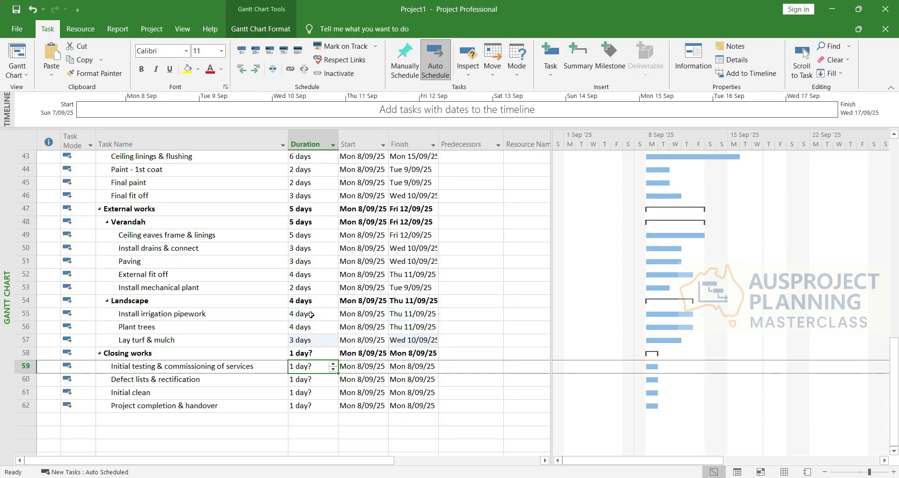
pyautogui.write('5')
pyautogui.press('Return')
pyautogui.write('5')
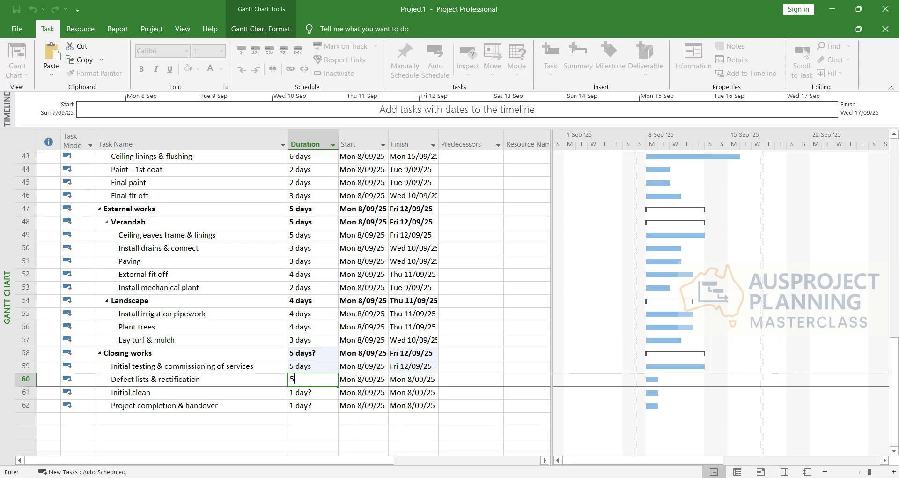
pyautogui.press('Return')
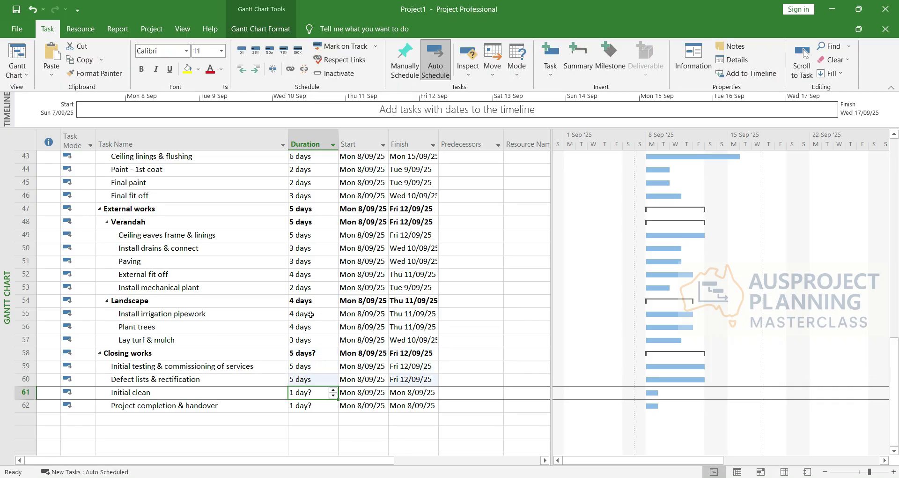
pyautogui.write('5')
pyautogui.press('Return')
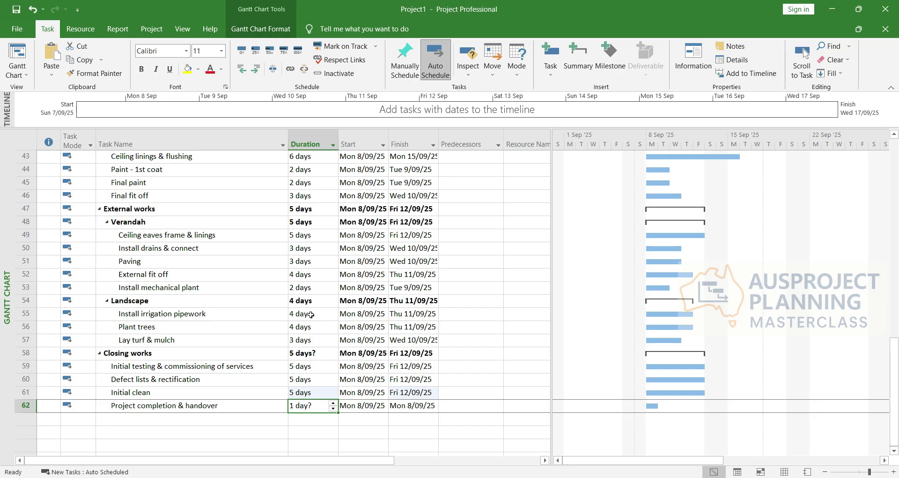
# Set the duration of the Project completion & handover task to 0 days
pyautogui.write('0')
pyautogui.press('Return')
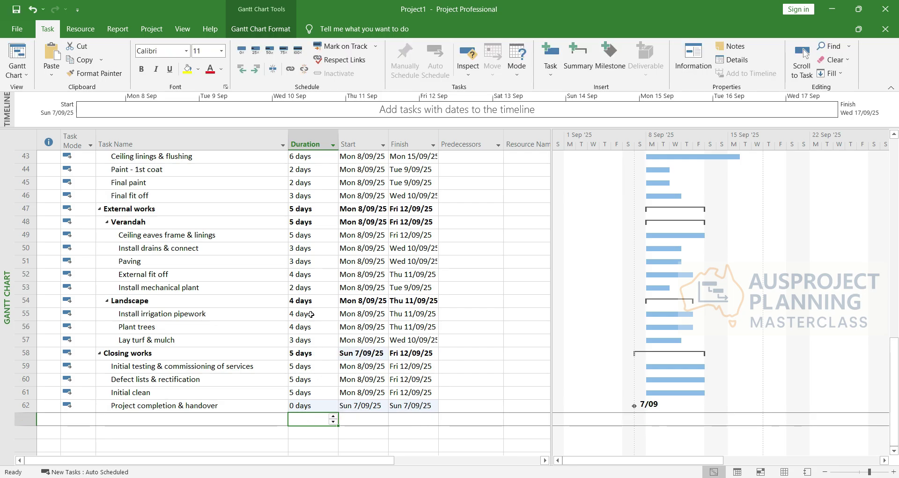
pyautogui.scroll(7, 311, 314)
pyautogui.scroll(7, 311, 314)
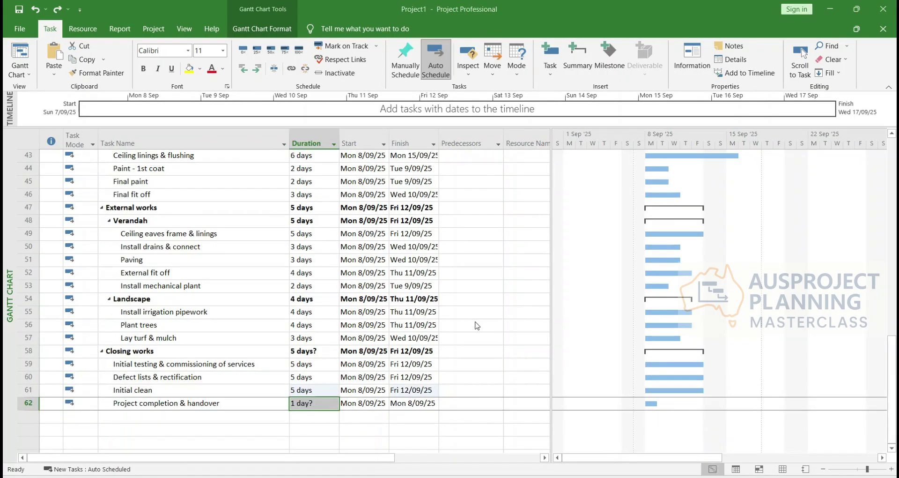
# Insert a Successors column before Resource Names and widen the Predecessors column
pyautogui.click(454, 196)
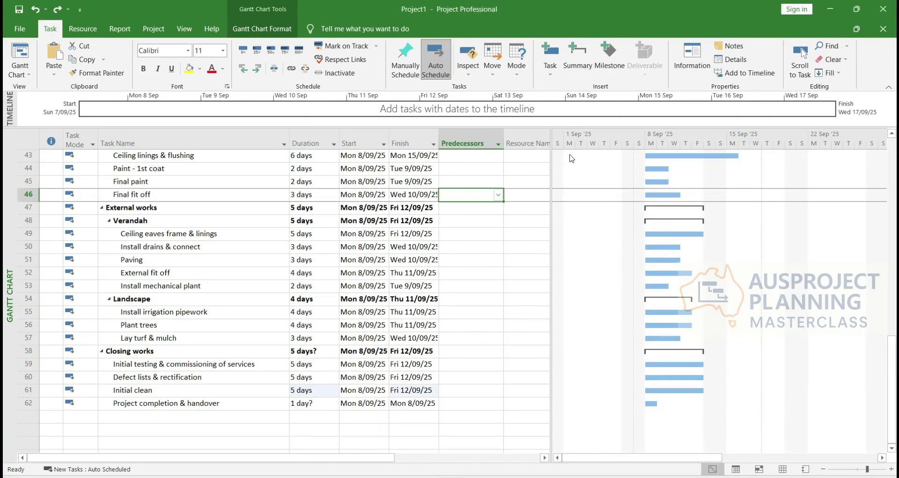
pyautogui.moveTo(552, 173); pyautogui.dragTo(601, 185)
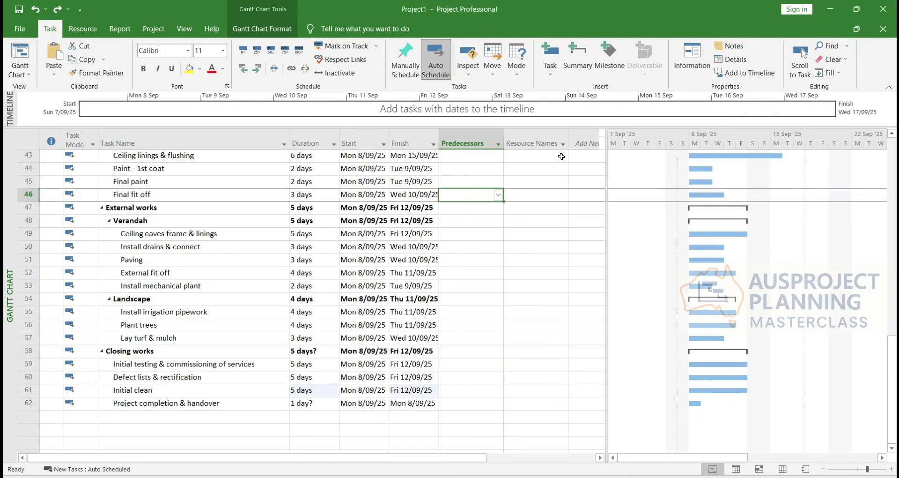
pyautogui.click(525, 142)
pyautogui.rightClick(525, 145)
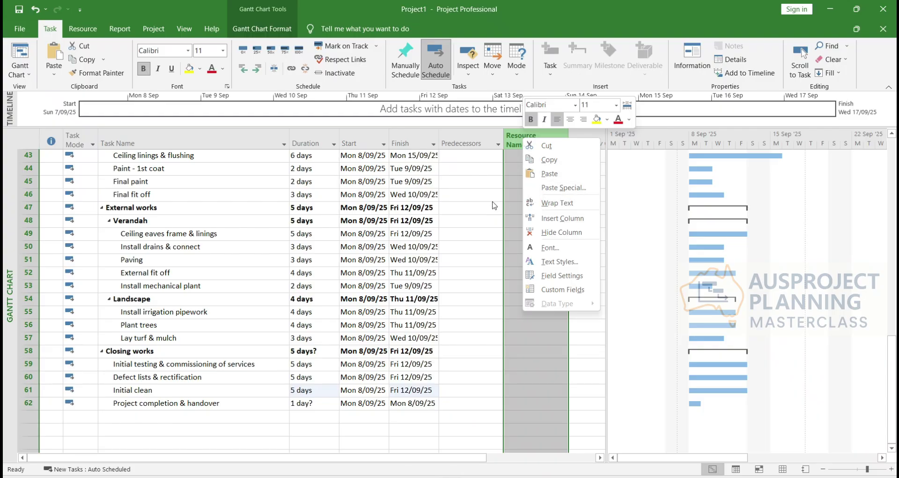
pyautogui.click(546, 218)
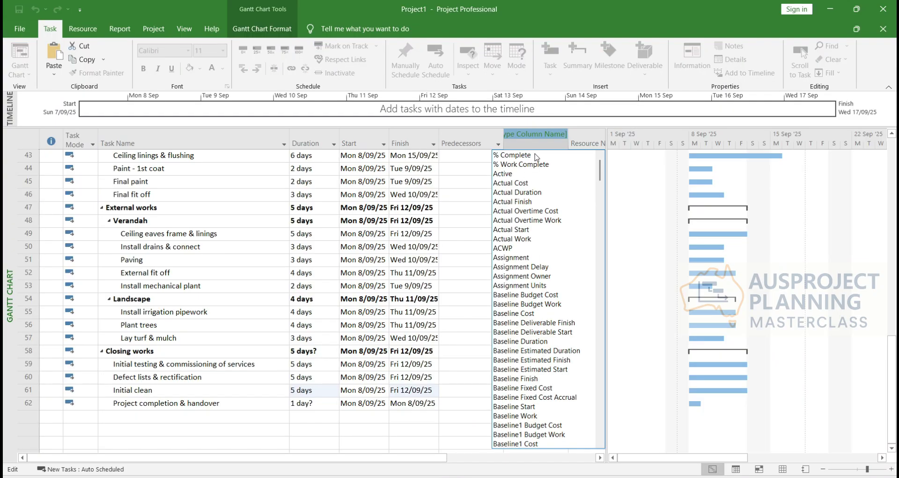
pyautogui.write('Sy')
pyautogui.press('BackSpace')
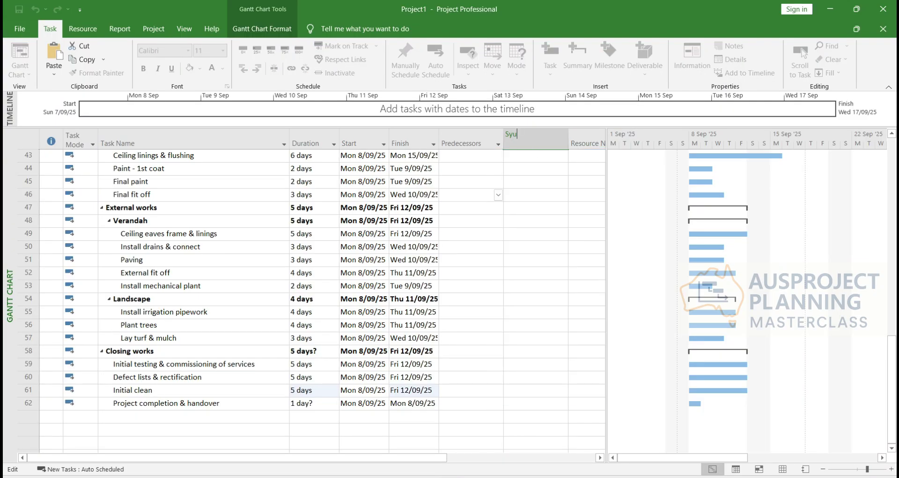
pyautogui.write('uccessors')
pyautogui.click(534, 154)
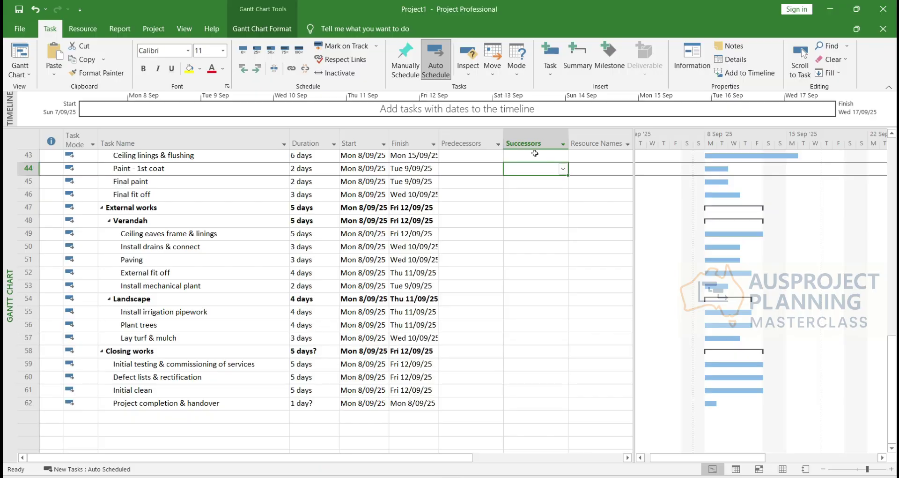
pyautogui.moveTo(533, 143)
pyautogui.mouseDown()
pyautogui.moveTo(496, 144)
pyautogui.moveTo(520, 137)
pyautogui.mouseUp()
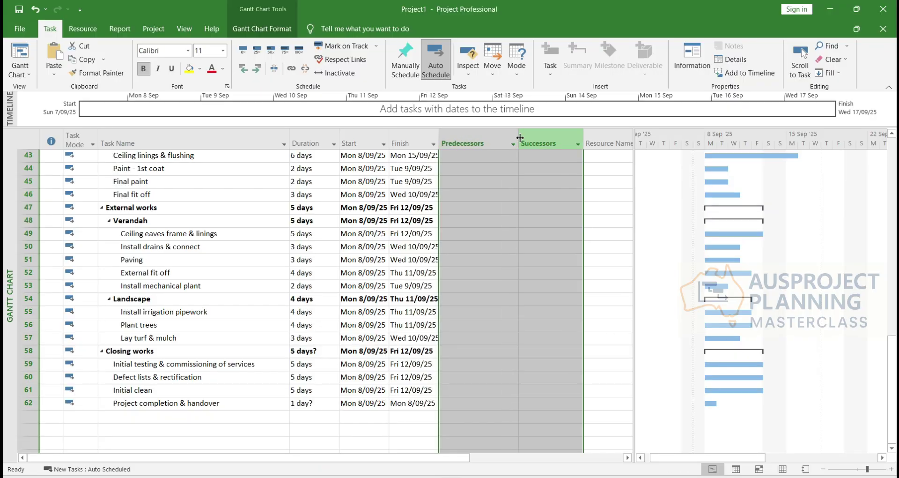
pyautogui.scroll(14, 559, 256)
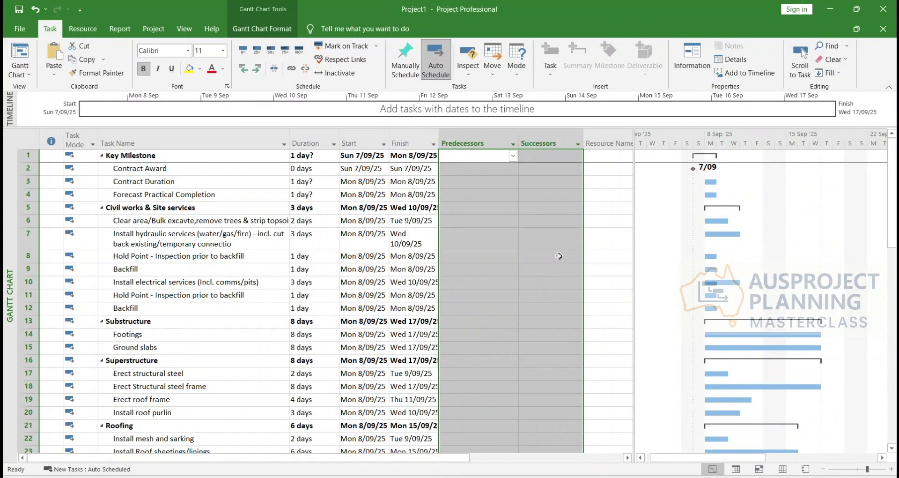
pyautogui.click(545, 140)
pyautogui.click(467, 181)
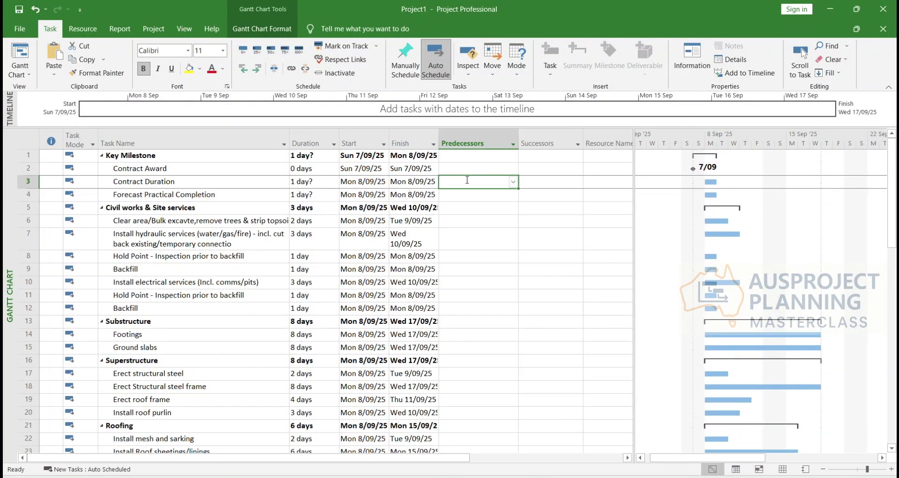
pyautogui.click(470, 167)
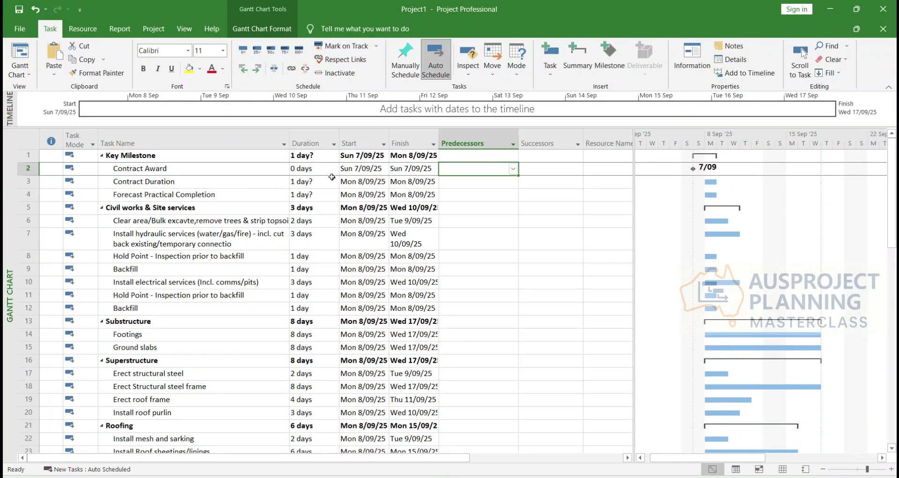
pyautogui.click(305, 186)
pyautogui.click(312, 201)
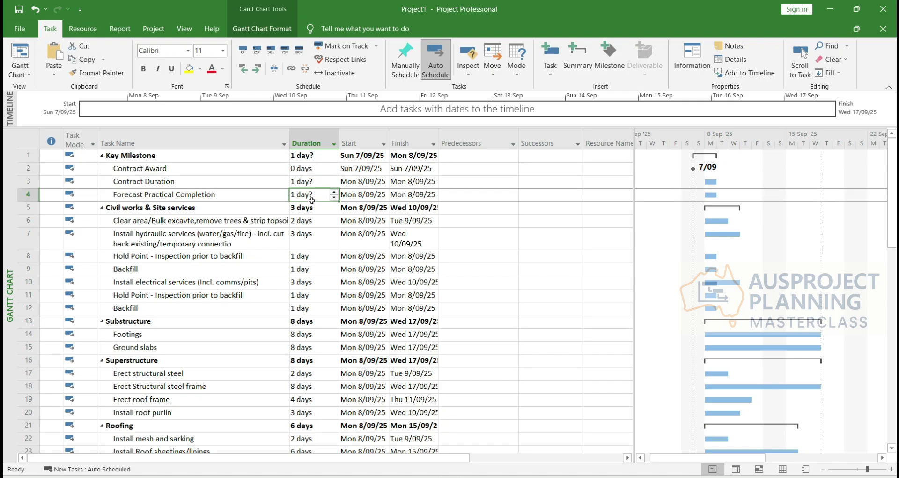
# Correct the name of the first Civil works & Site services task to "Clear area/Bulk excavate,remove trees & strip topsoil"
pyautogui.click(180, 223)
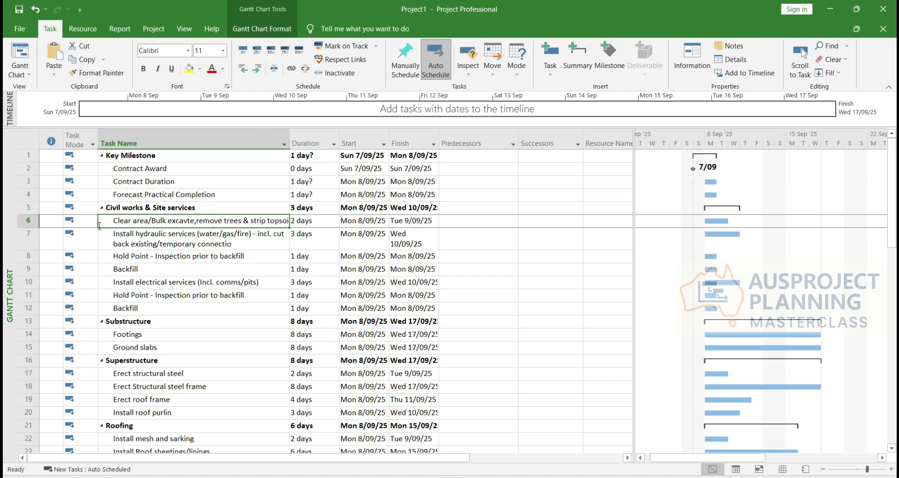
pyautogui.doubleClick(183, 227)
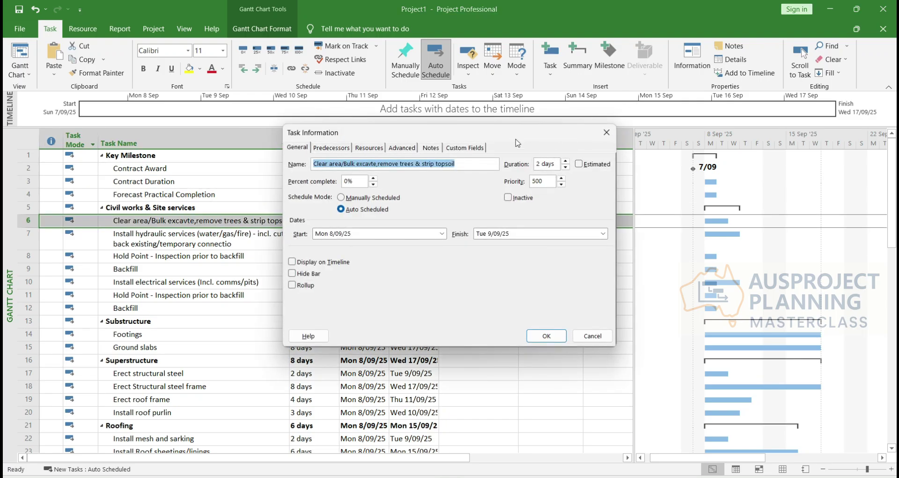
pyautogui.click(373, 163)
pyautogui.write('a')
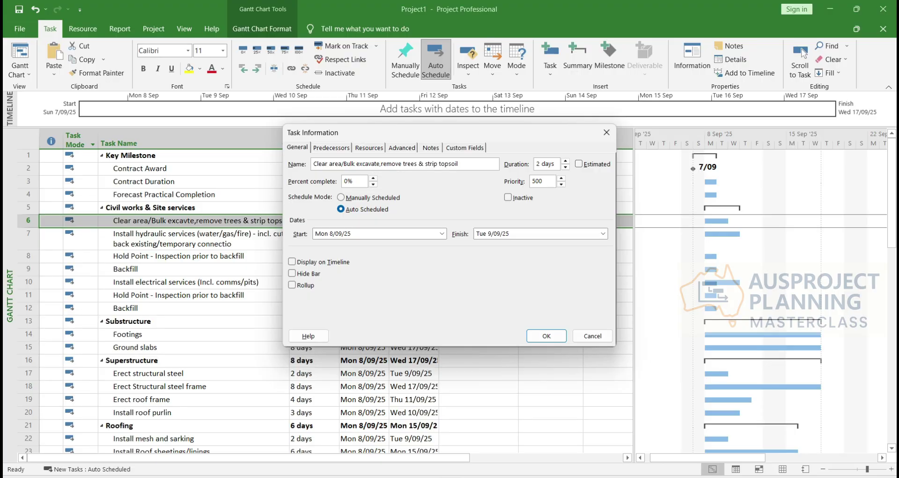
pyautogui.press('Return')
# Link the first three Civil works & Site services tasks by giving task 6 predecessor 2, task 7 predecessor 6 and task 8 predecessor 7
pyautogui.click(454, 225)
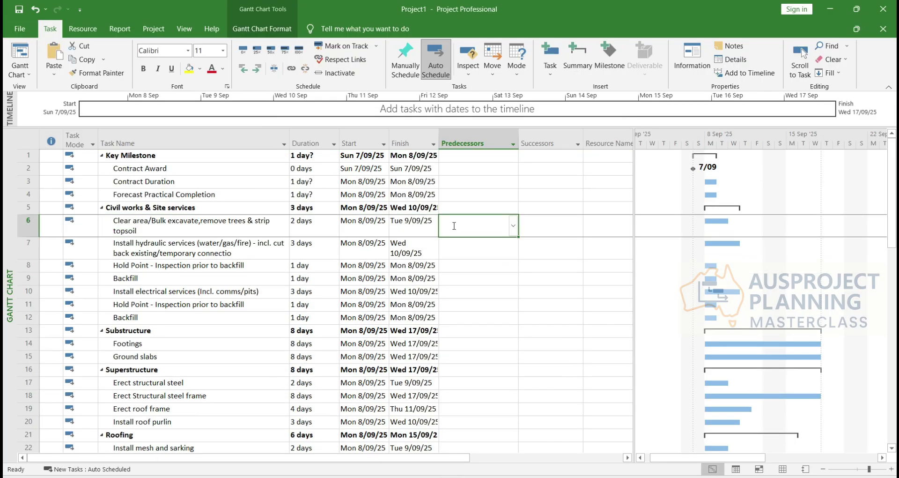
pyautogui.write('2')
pyautogui.press('Return')
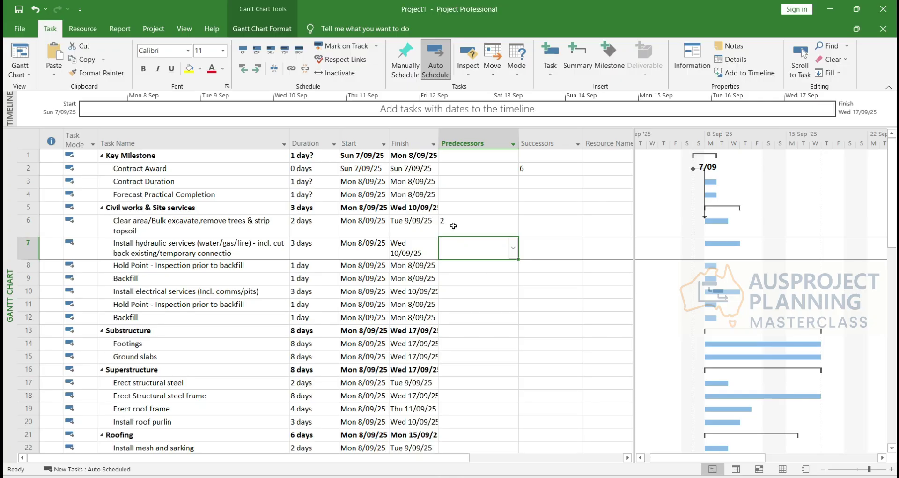
pyautogui.write('6')
pyautogui.press('Return')
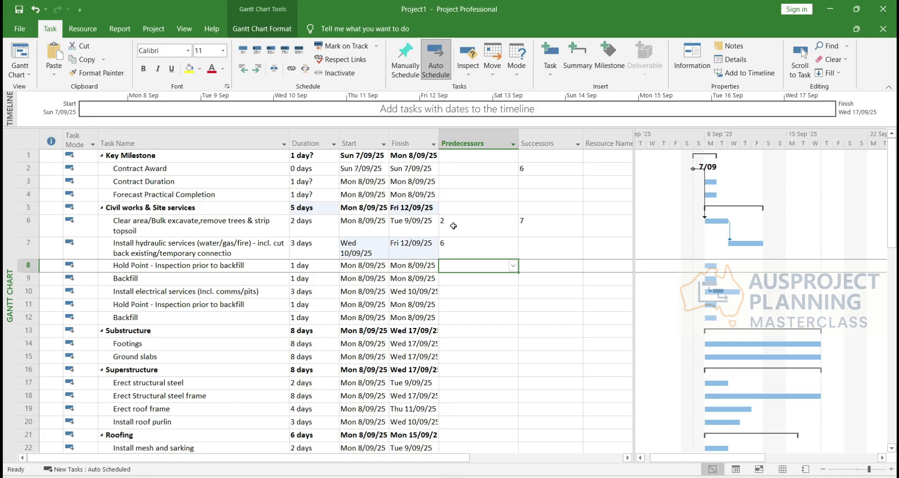
pyautogui.write('7')
pyautogui.press('Return')
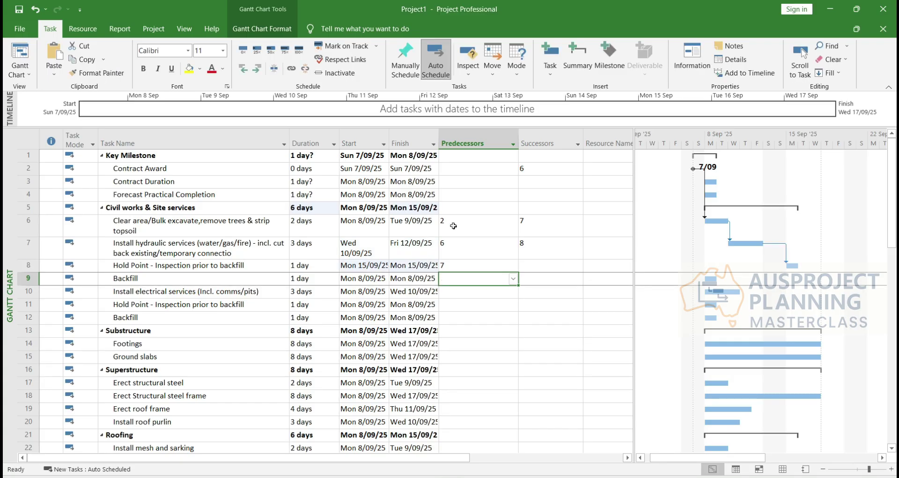
# Set task 8 as the predecessor of the first Backfill task, task 9
pyautogui.write('9')
pyautogui.press('Return')
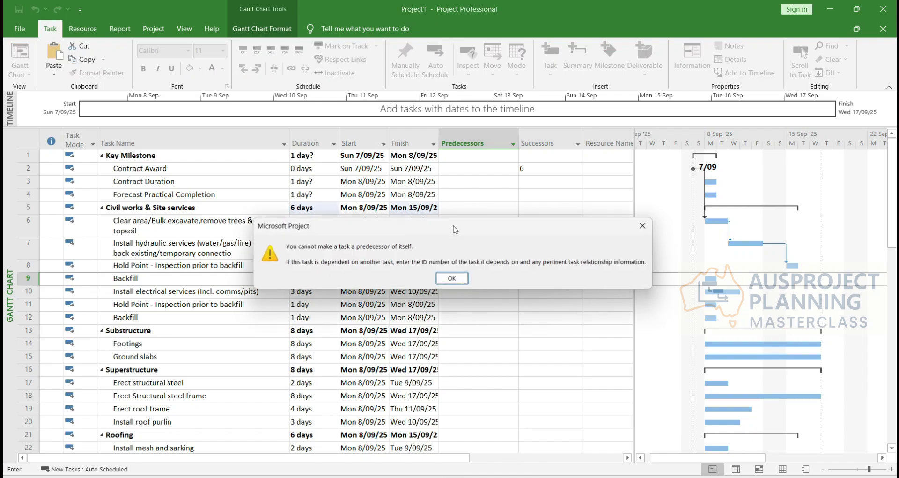
pyautogui.press('Return')
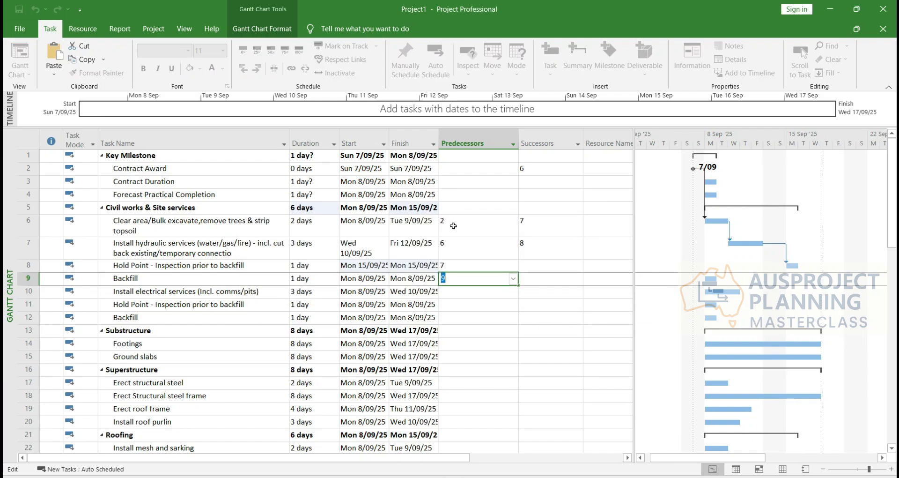
pyautogui.write('8')
pyautogui.press('Return')
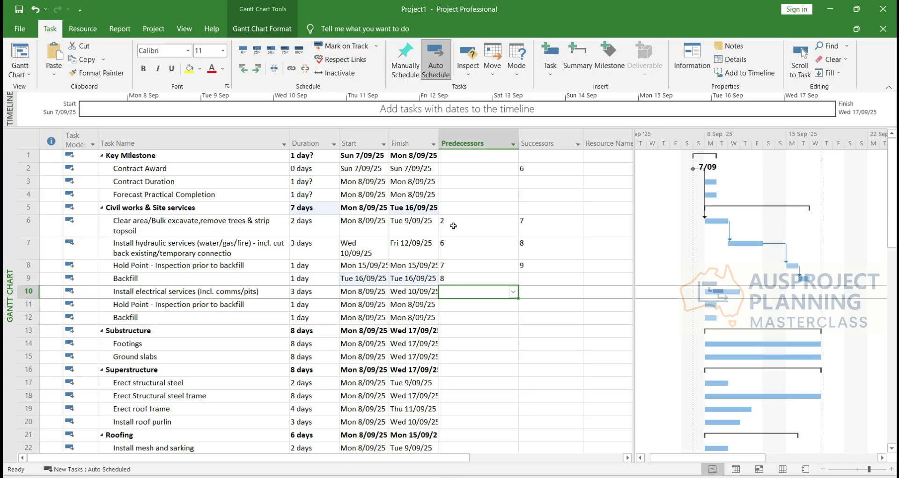
# Link the remaining Civil works & Site services tasks by giving task 10 predecessor 9, task 11 predecessor 10 and task 12 predecessor 11
pyautogui.write('9')
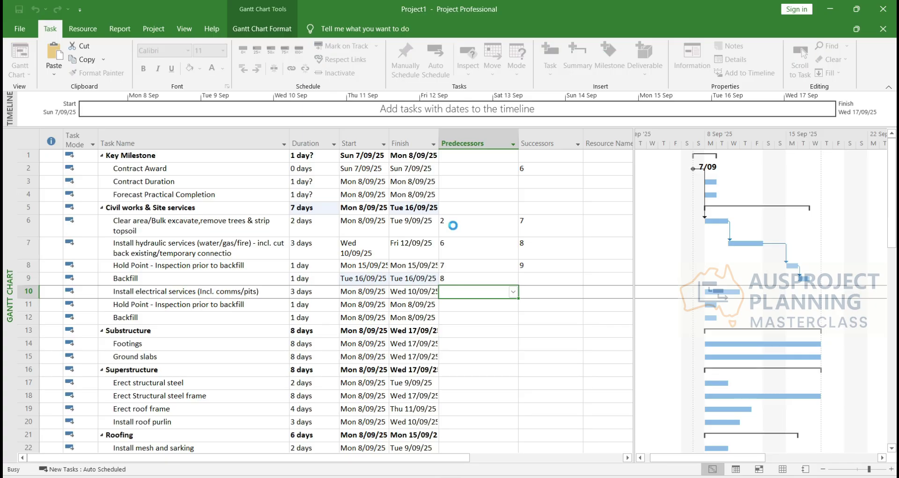
pyautogui.press('Return')
pyautogui.press('Return')
pyautogui.press('Up')
pyautogui.write('10')
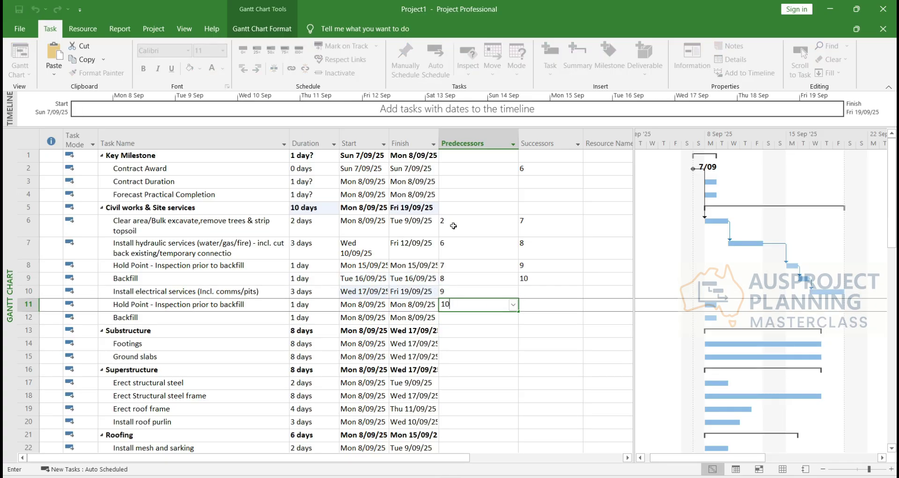
pyautogui.press('Return')
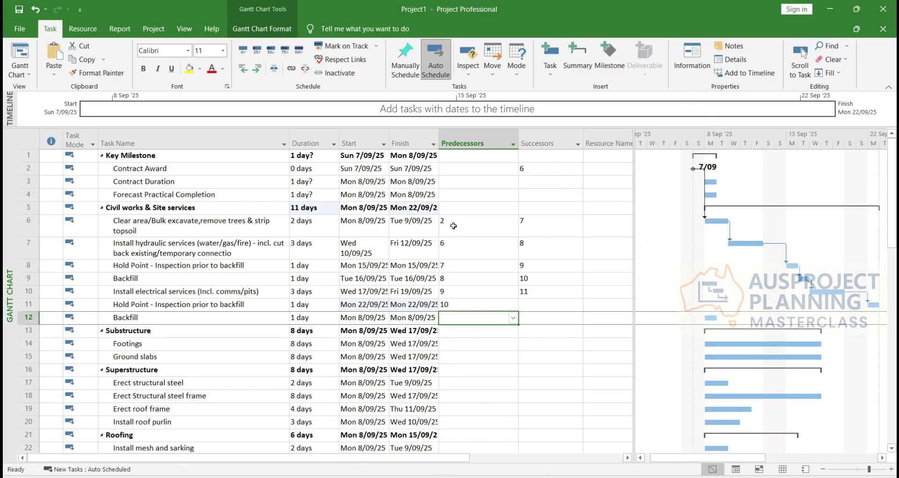
pyautogui.write('12')
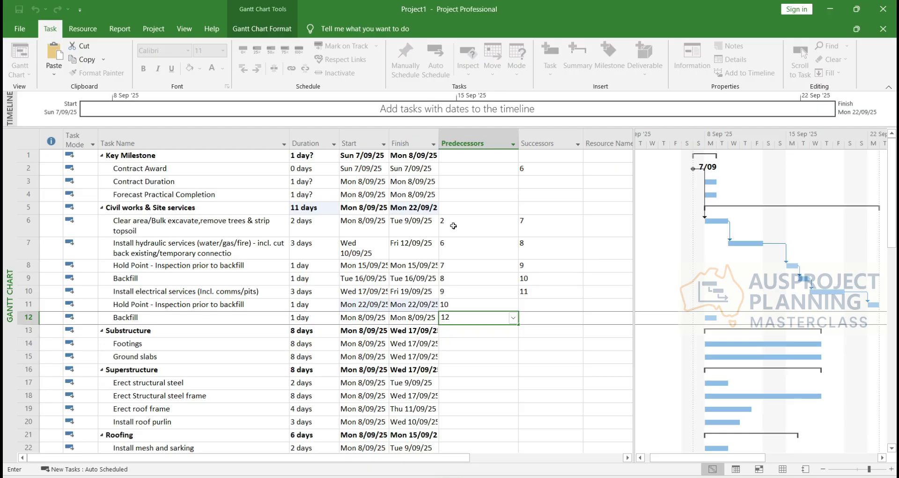
pyautogui.press('BackSpace')
pyautogui.write('1')
pyautogui.press('Return')
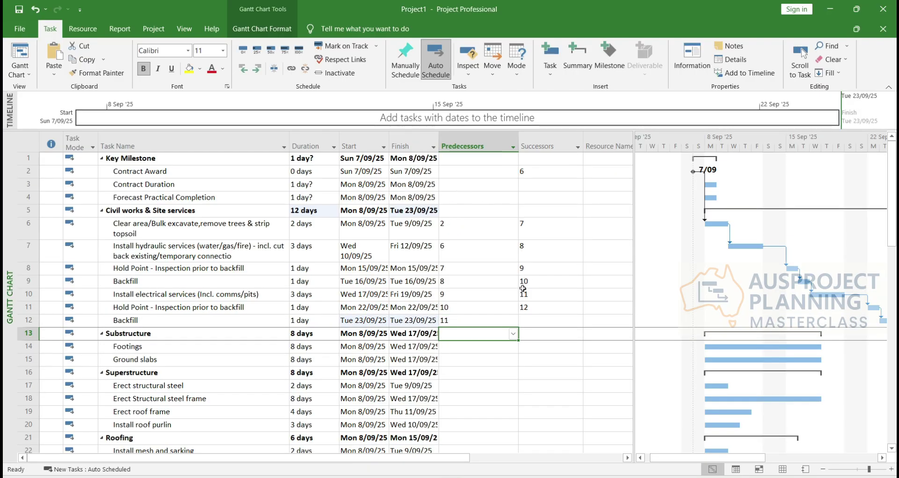
# Link the Substructure tasks by giving Footings predecessor 12 and Ground slabs predecessor 14
pyautogui.scroll(-2, 522, 291)
pyautogui.scroll(-1, 522, 291)
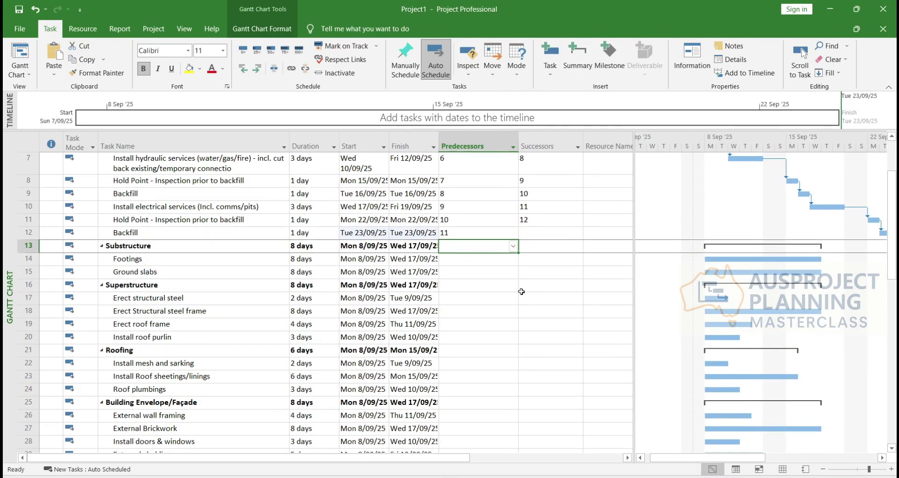
pyautogui.click(210, 233)
pyautogui.click(166, 262)
pyautogui.click(154, 232)
pyautogui.click(159, 257)
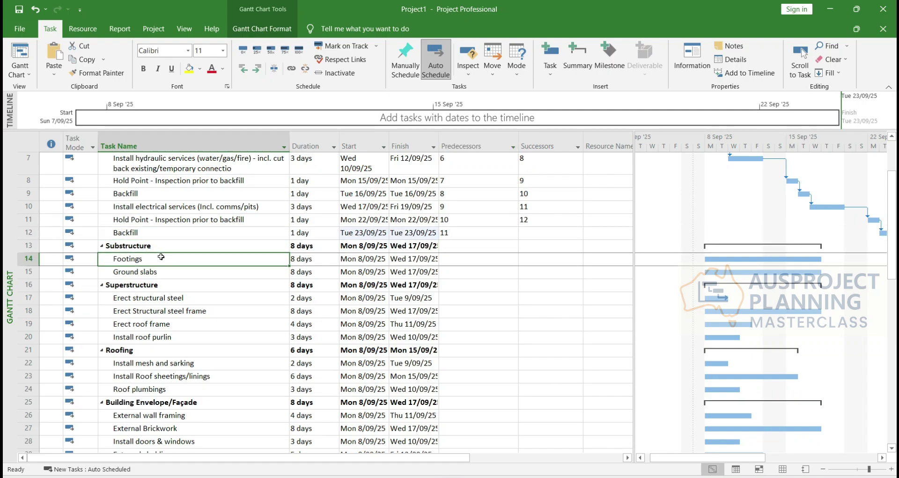
pyautogui.click(482, 258)
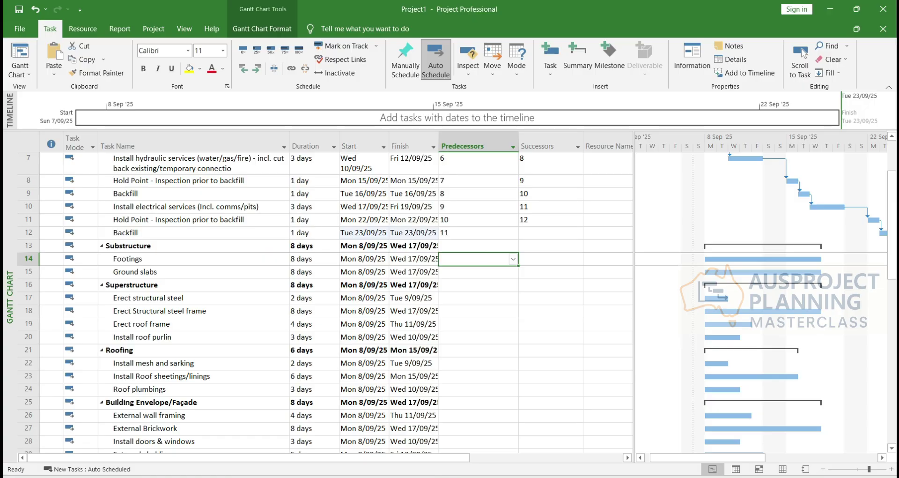
pyautogui.write('12')
pyautogui.press('Return')
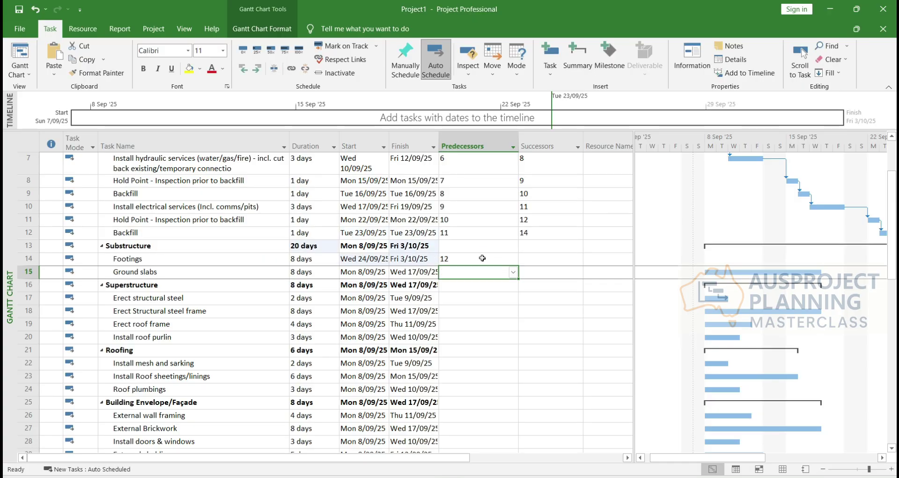
pyautogui.write('14')
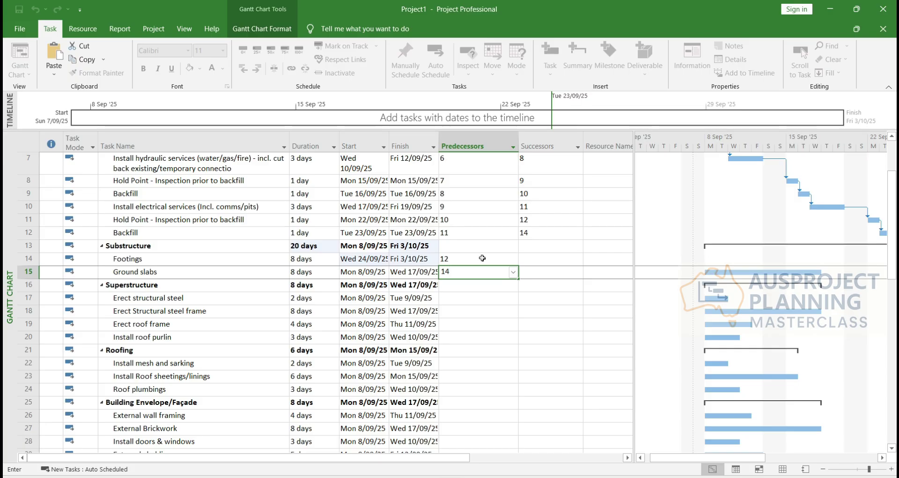
pyautogui.press('Return')
# Give Erect structural steel predecessor 15 and Erect Structural steel frame predecessor 17
pyautogui.press('Down')
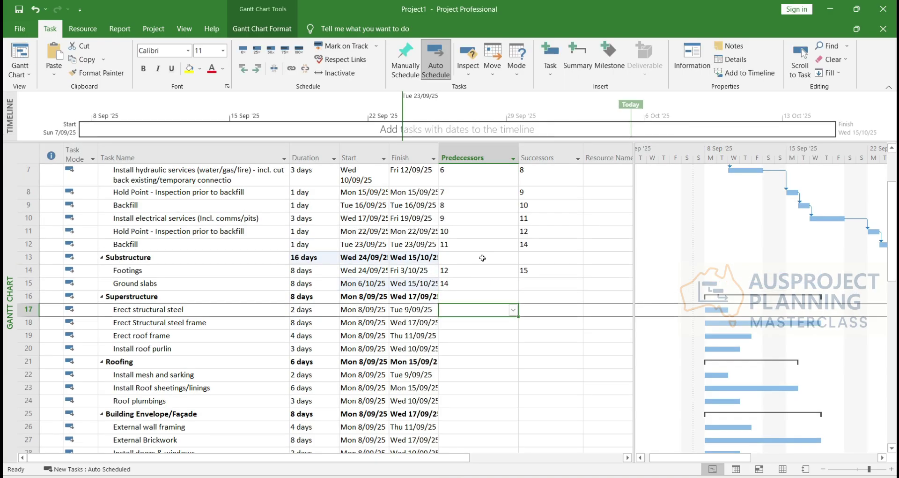
pyautogui.write('17')
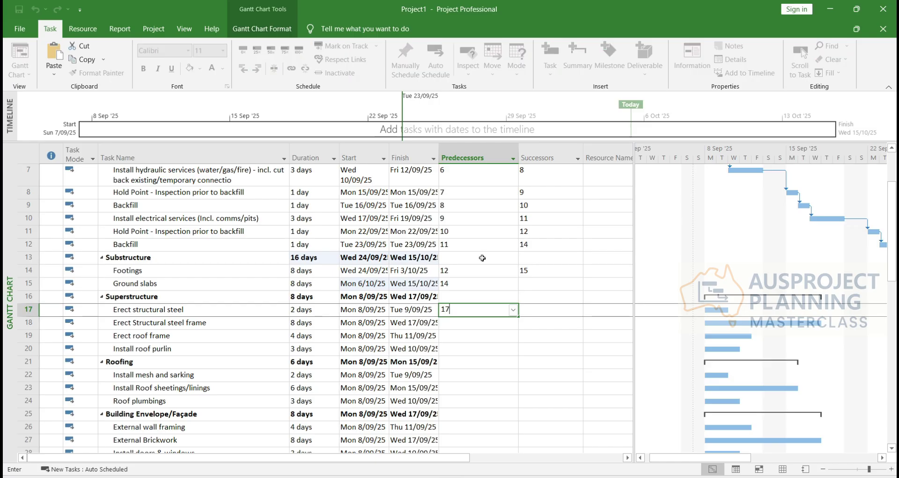
pyautogui.press('BackSpace')
pyautogui.write('5')
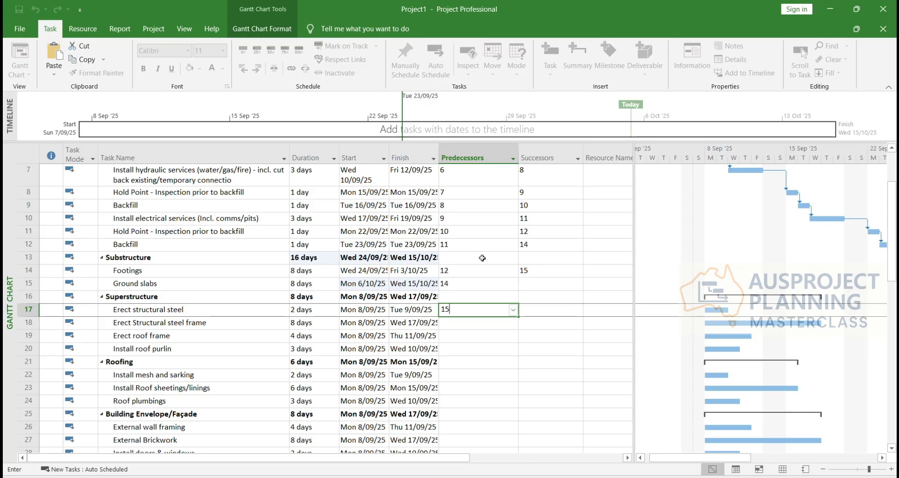
pyautogui.press('Return')
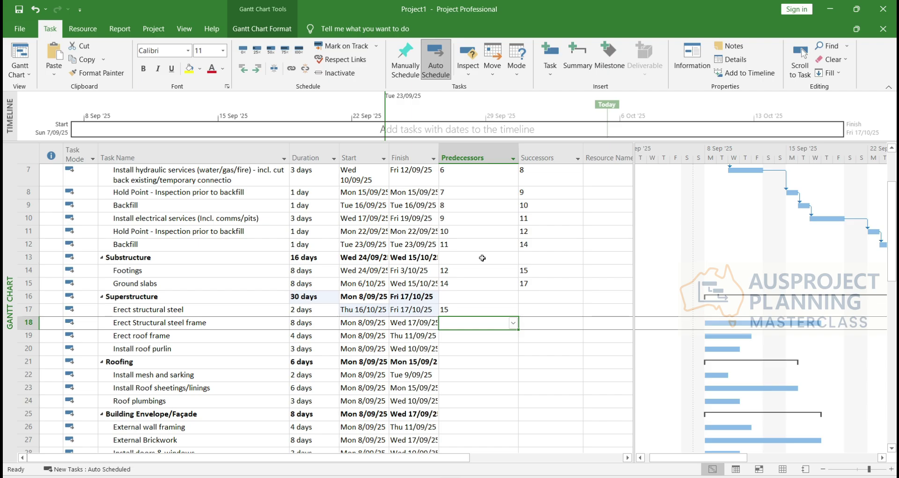
pyautogui.write('07')
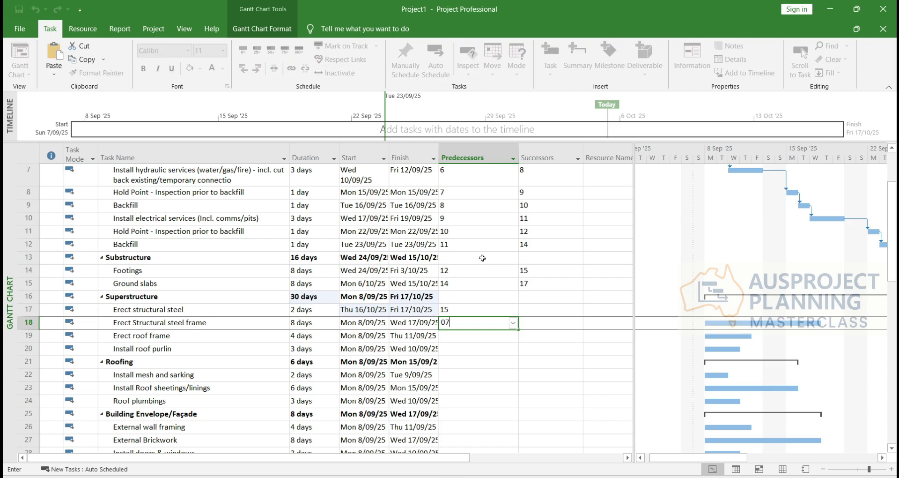
pyautogui.press('BackSpace')
pyautogui.press('BackSpace')
pyautogui.write('17')
pyautogui.press('Return')
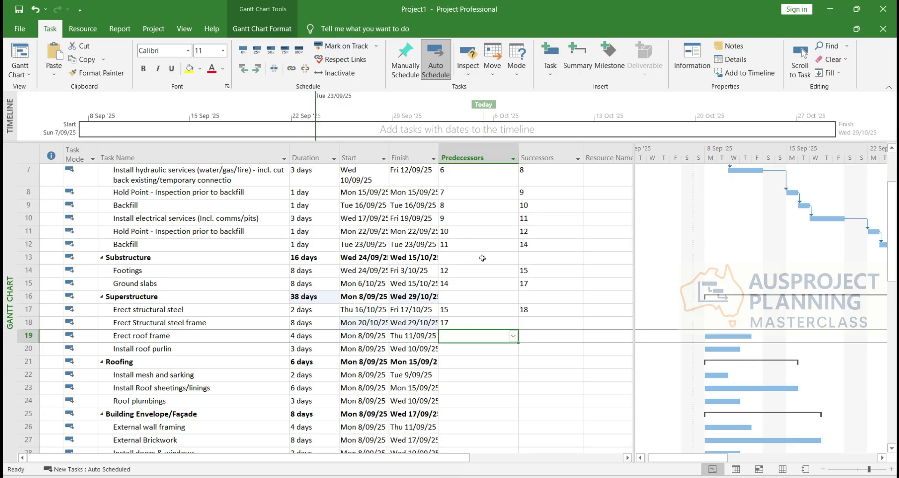
# Give Erect roof frame predecessor 18 and Install roof purlin predecessor 19
pyautogui.write('18')
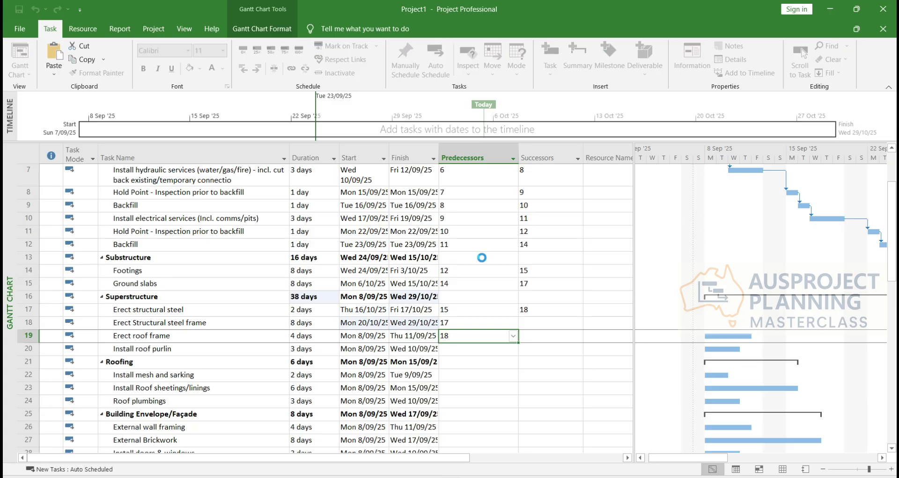
pyautogui.press('Return')
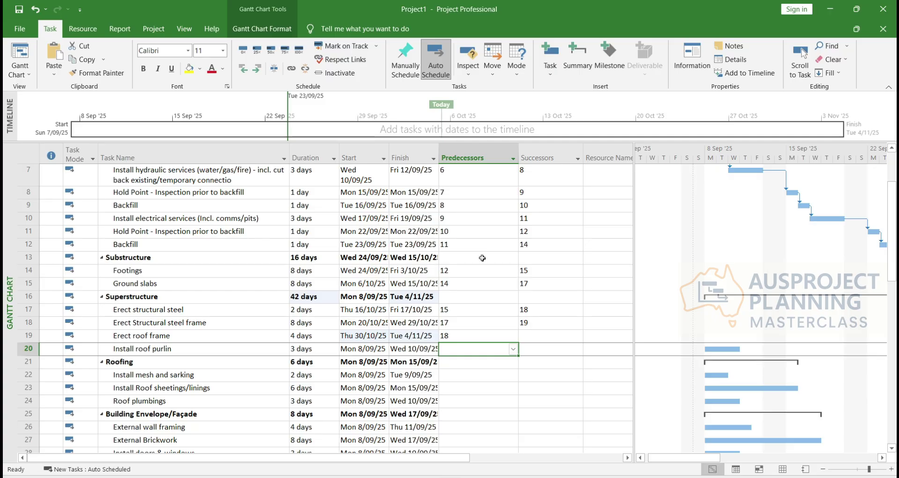
pyautogui.write('19')
pyautogui.press('Return')
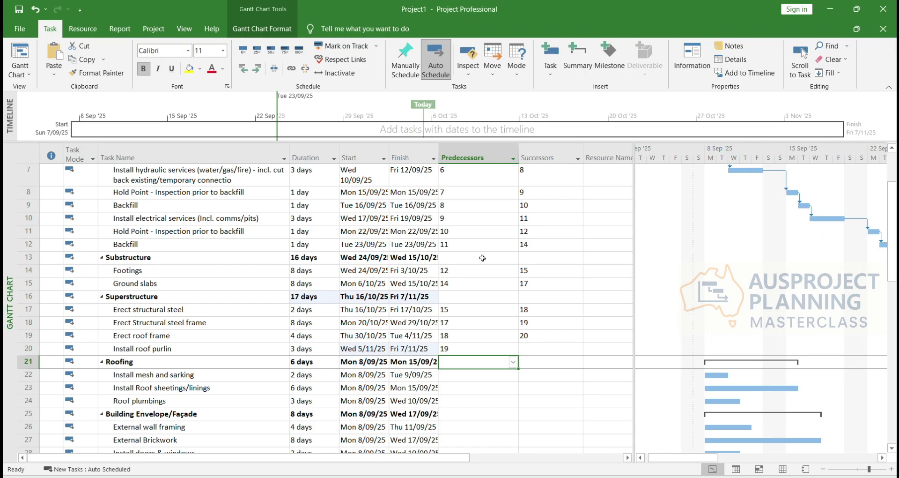
# Give Install mesh and sarking predecessor 20 and Install Roof sheetings/linings predecessor 22
pyautogui.press('Up')
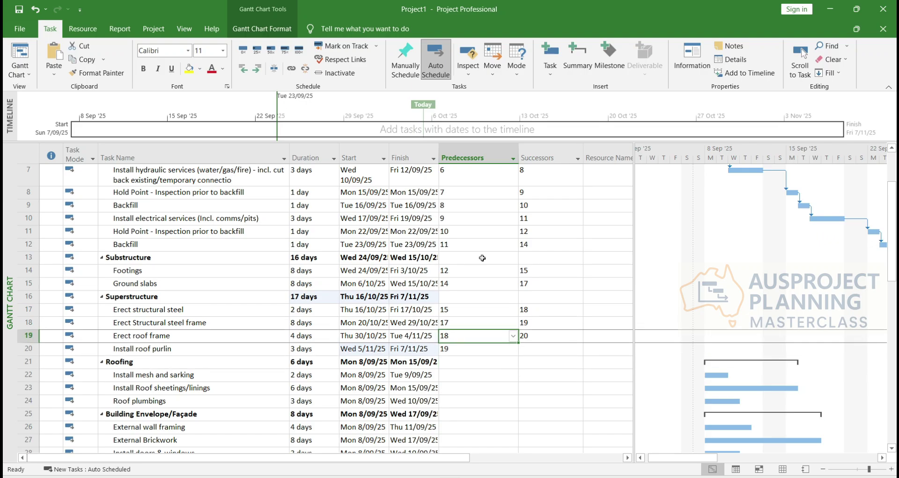
pyautogui.press('Down')
pyautogui.press('Down')
pyautogui.press('Down')
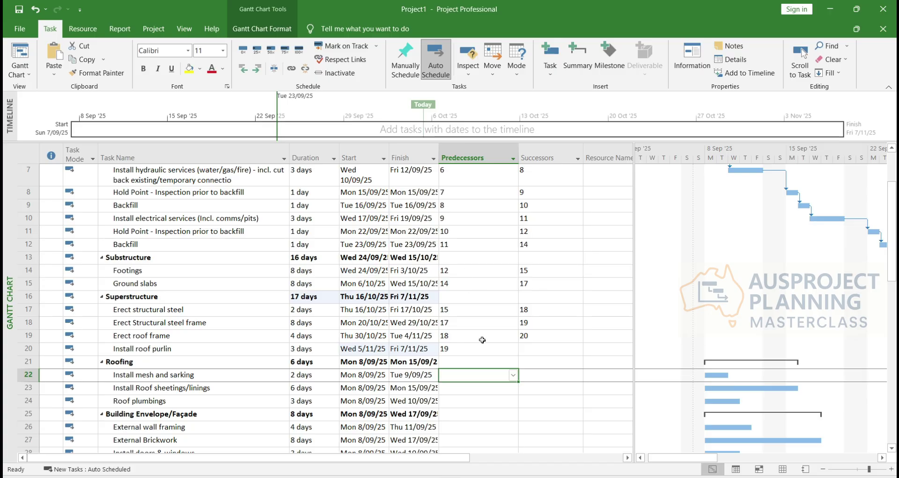
pyautogui.scroll(-3, 482, 337)
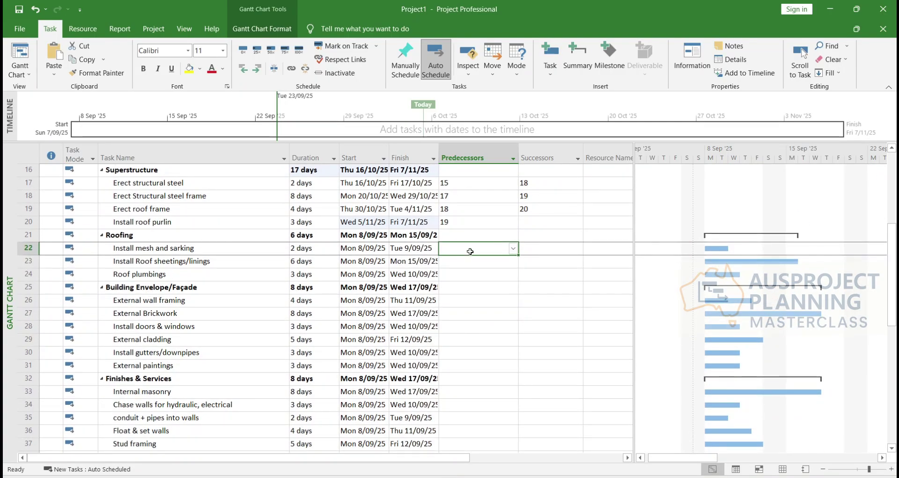
pyautogui.write('2')
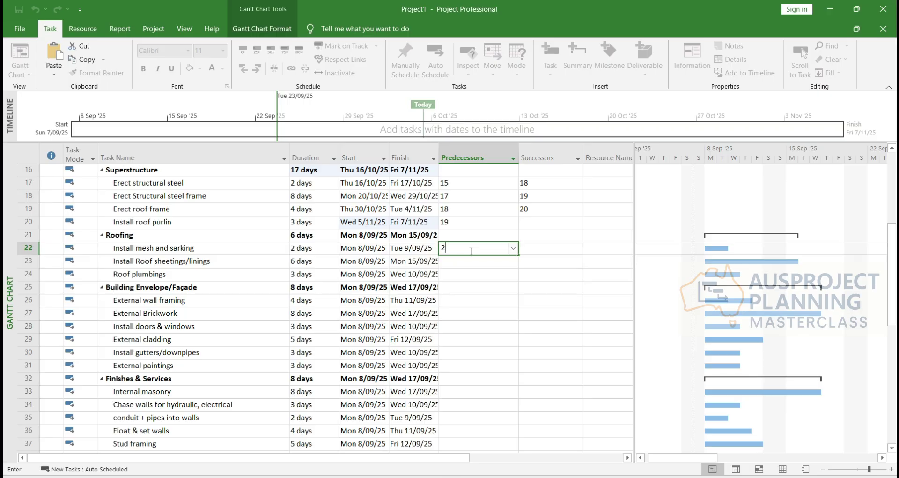
pyautogui.write('0')
pyautogui.press('Return')
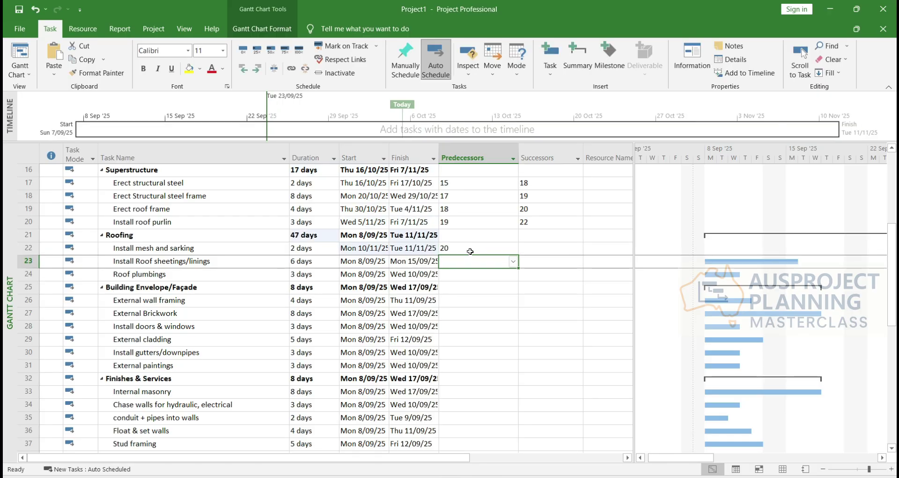
pyautogui.write('22')
pyautogui.press('Return')
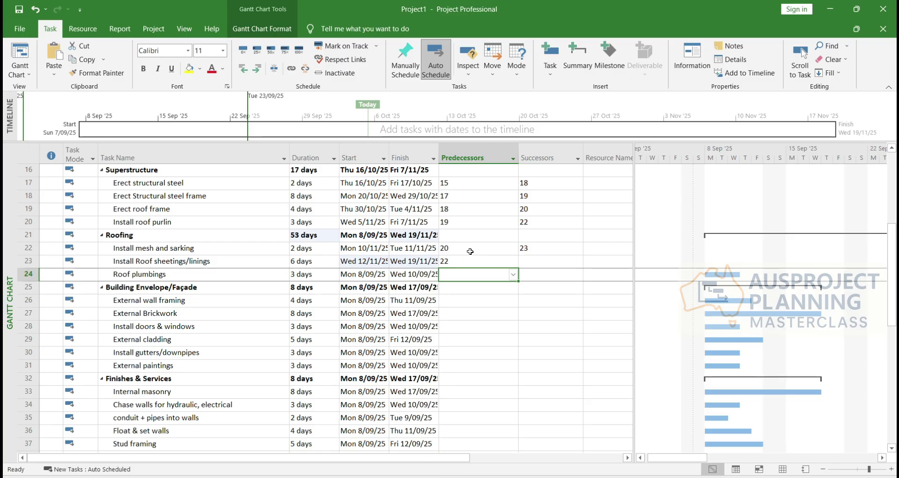
# Set task 23 as the predecessor of Roof plumbings
pyautogui.write('2')
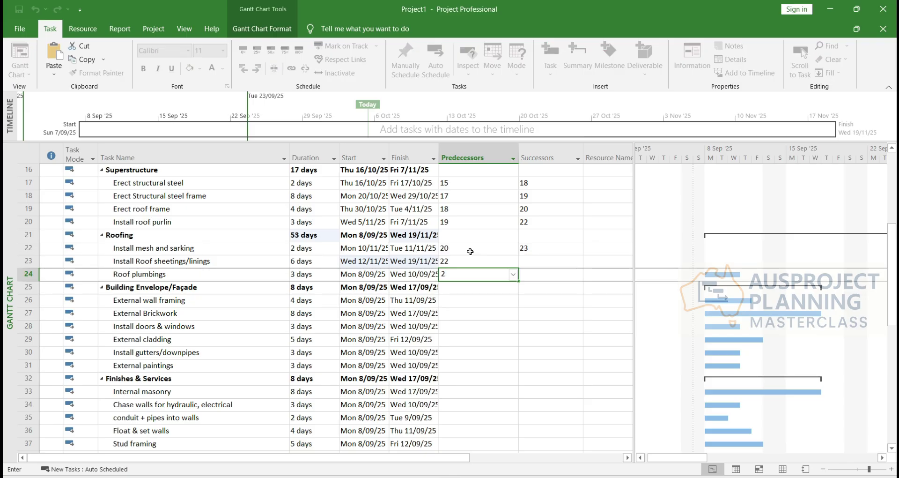
pyautogui.write('4')
pyautogui.press('Return')
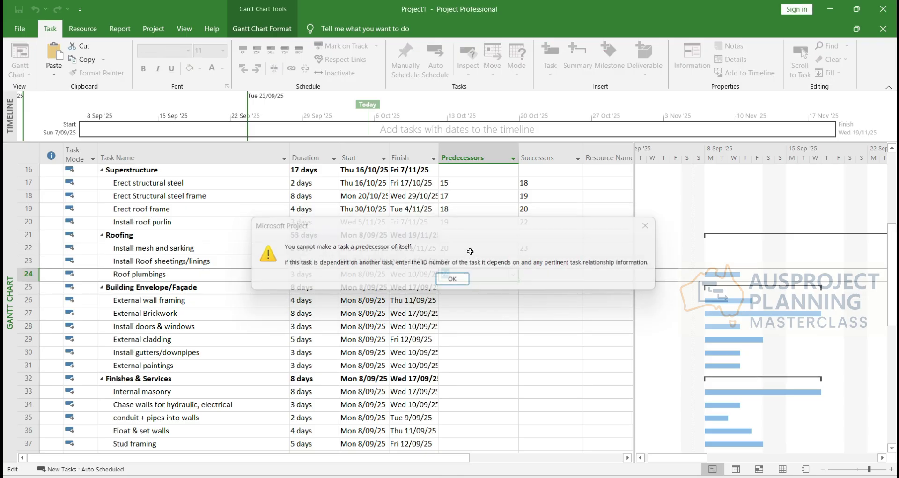
pyautogui.press('Return')
pyautogui.write('23')
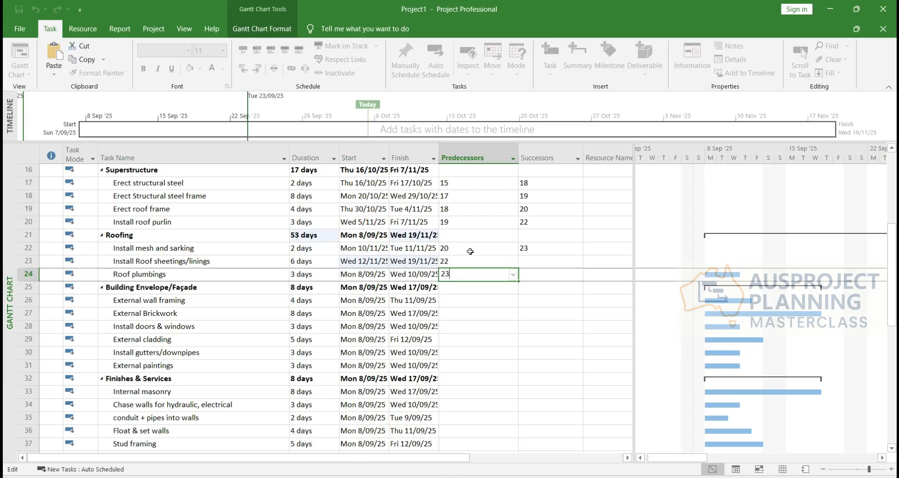
pyautogui.press('Return')
pyautogui.press('Return')
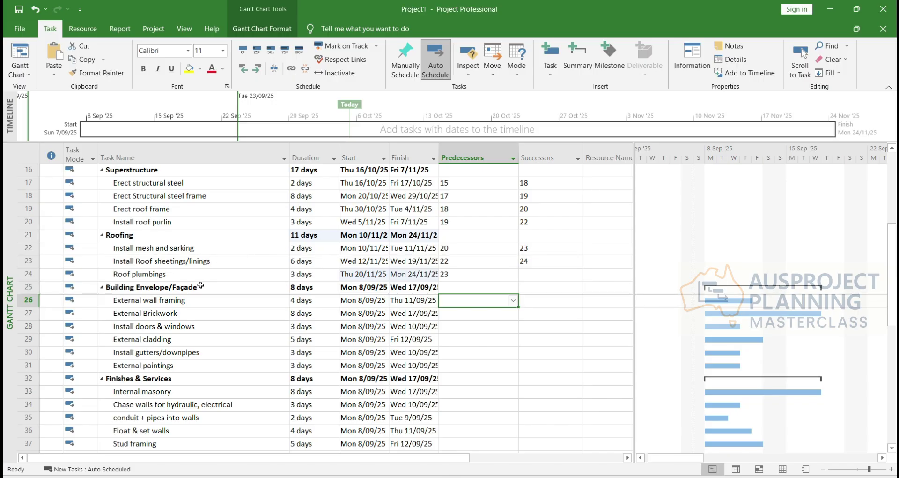
# Set task 20, Install roof purlin, as the predecessor of External wall framing
pyautogui.click(162, 225)
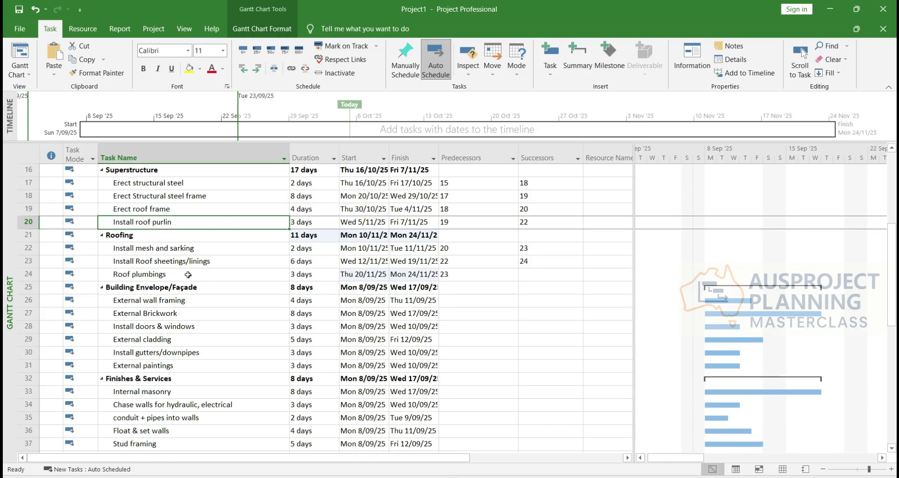
pyautogui.click(167, 305)
pyautogui.click(184, 315)
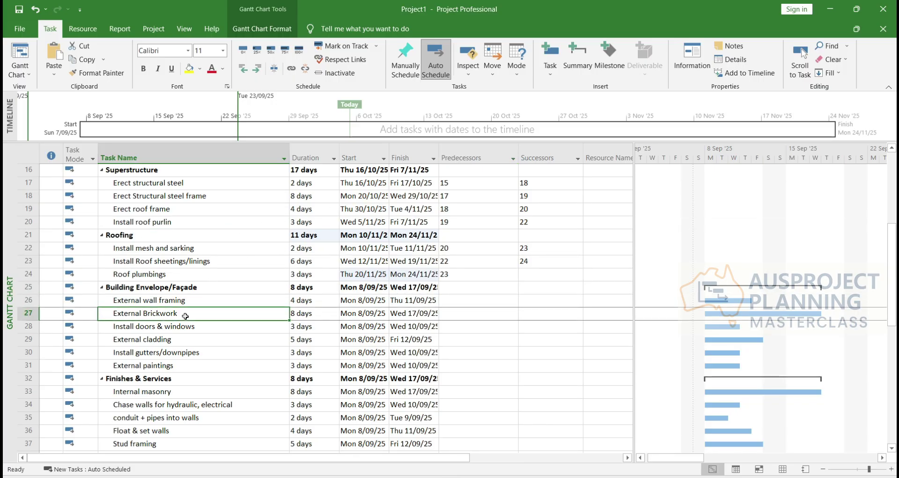
pyautogui.click(215, 299)
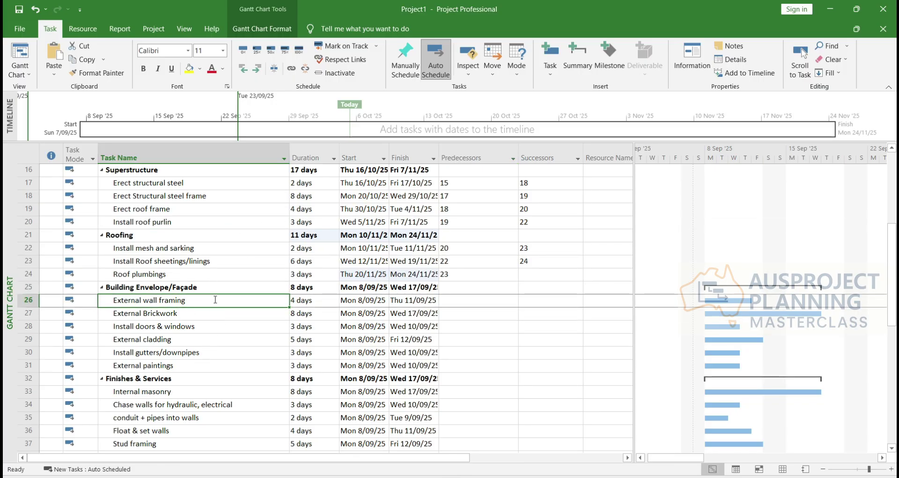
pyautogui.click(455, 299)
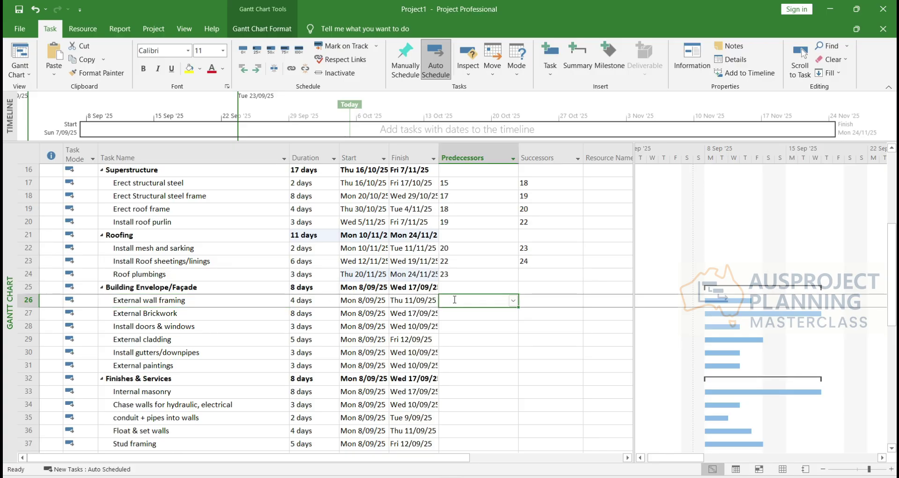
pyautogui.write('20')
pyautogui.press('Return')
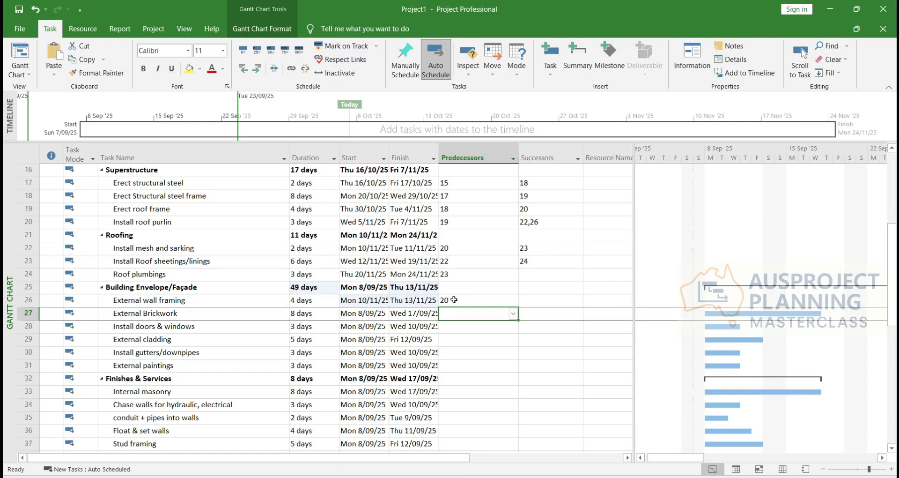
# Set task 26 as the predecessor of External Brickwork
pyautogui.write('27')
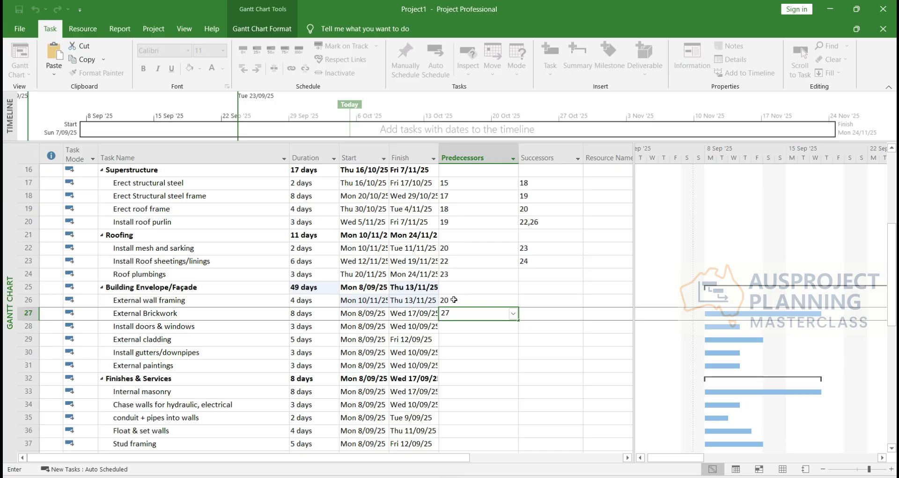
pyautogui.press('Return')
pyautogui.press('Return')
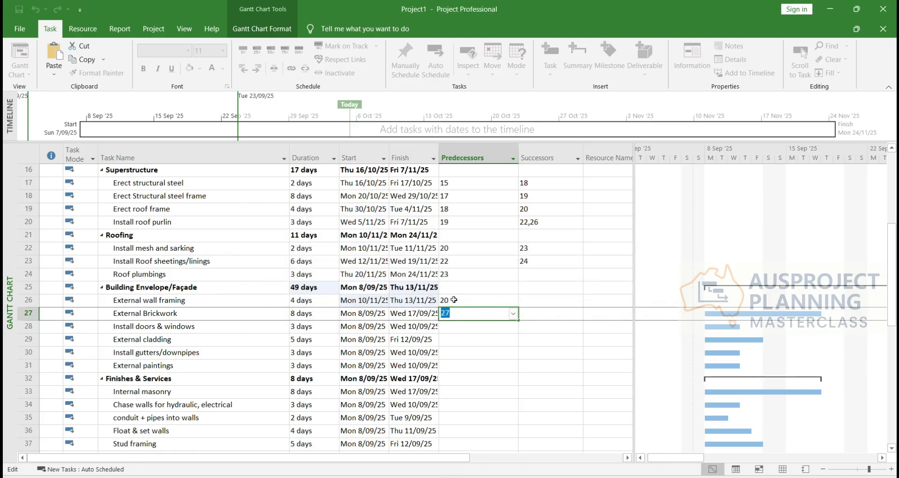
pyautogui.press('BackSpace')
pyautogui.write('6')
pyautogui.press('Return')
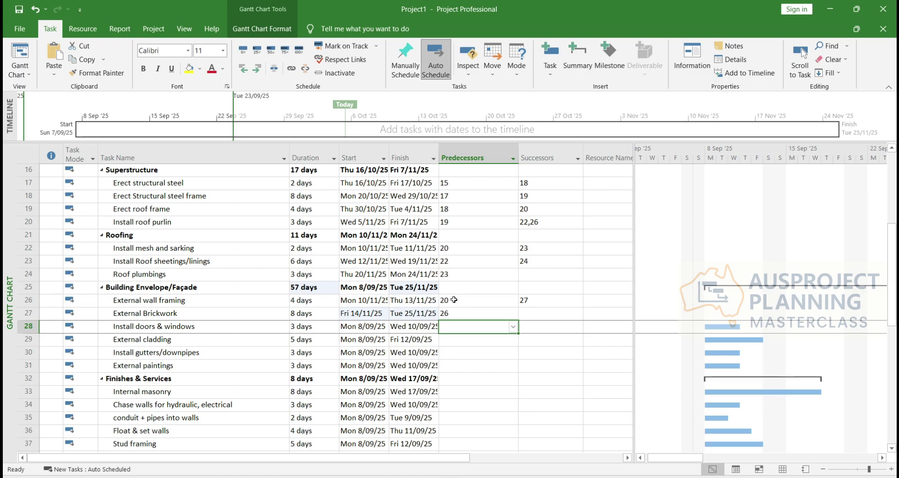
# Give Install doors & windows predecessor 27 and External cladding predecessor 28
pyautogui.write('28')
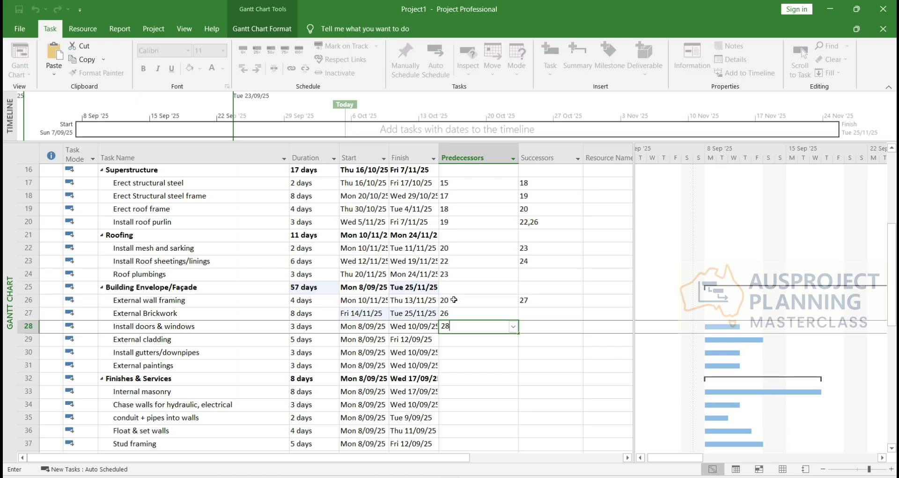
pyautogui.press('Return')
pyautogui.press('Return')
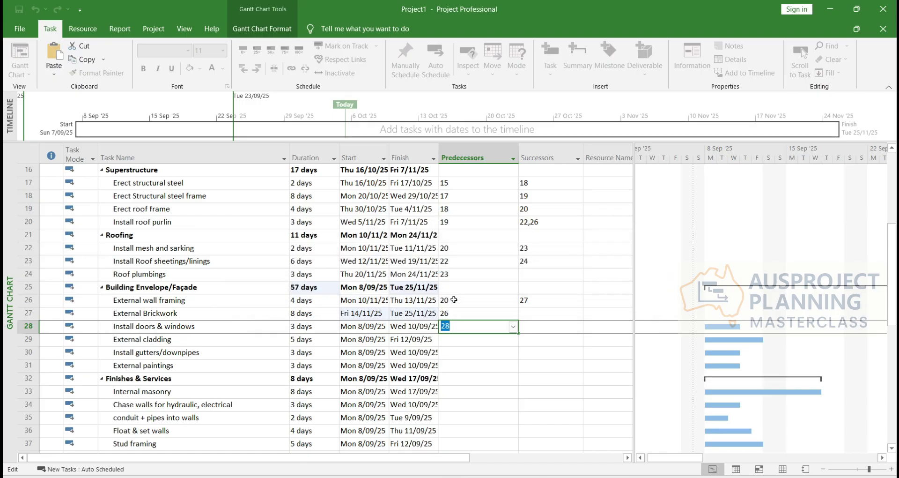
pyautogui.write('27')
pyautogui.press('Return')
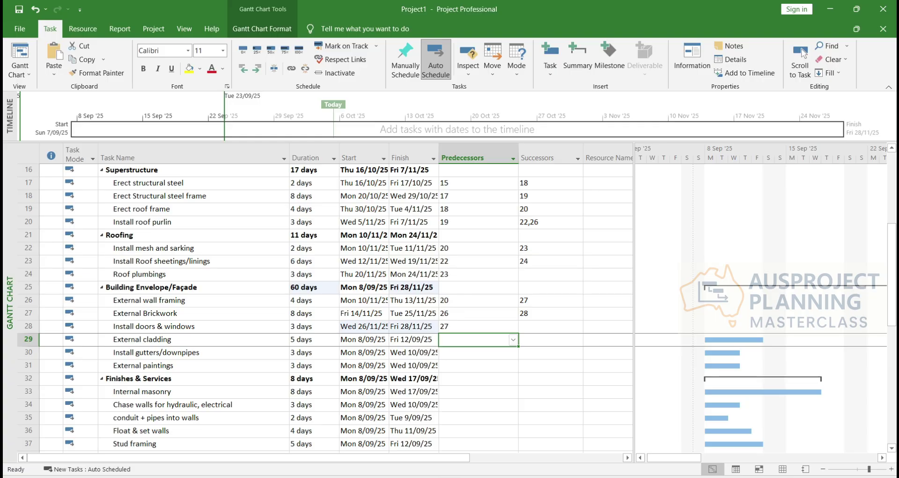
pyautogui.write('28')
pyautogui.press('Return')
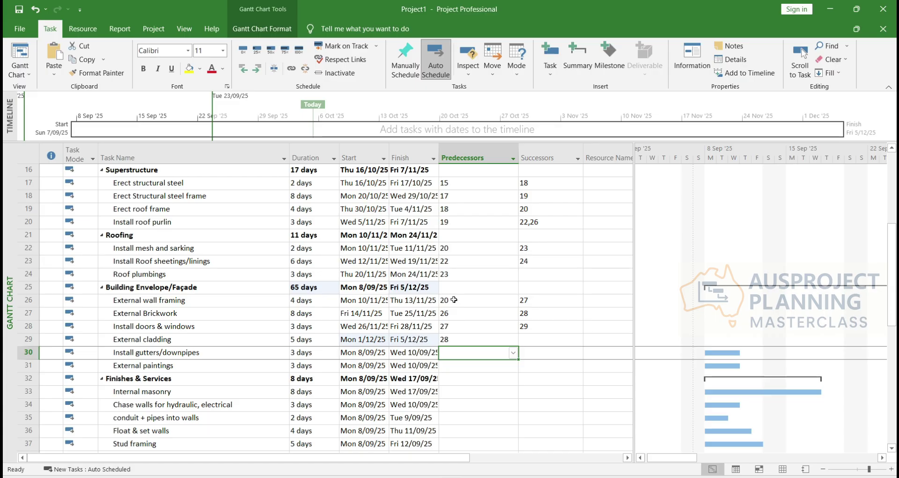
# Give Install gutters/downpipes predecessor 29 and External paintings predecessor 30
pyautogui.write('29')
pyautogui.press('Return')
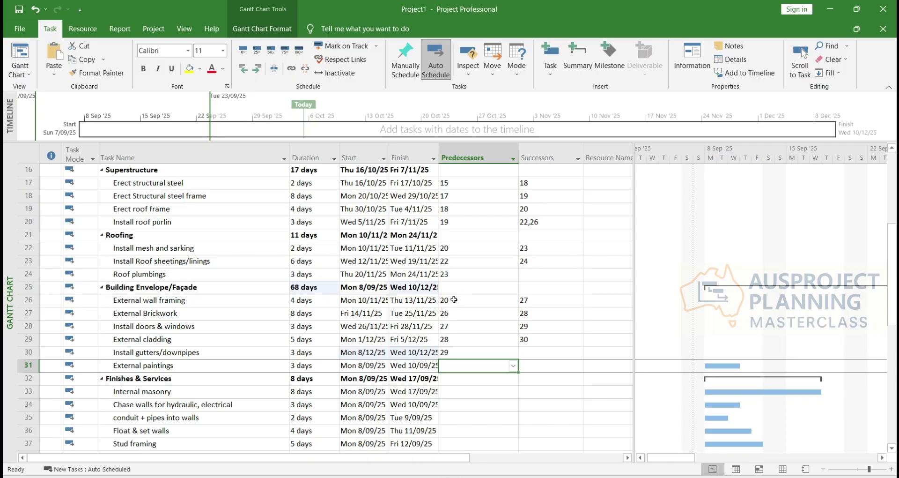
pyautogui.write('30')
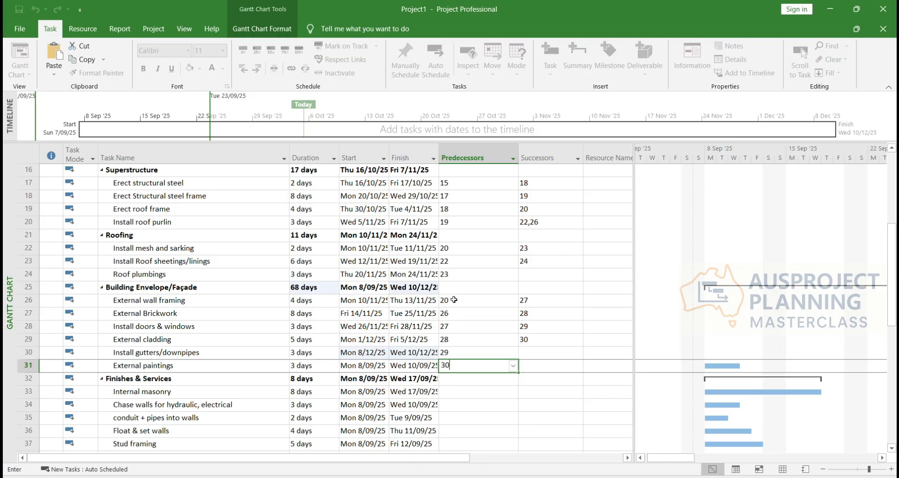
pyautogui.press('Return')
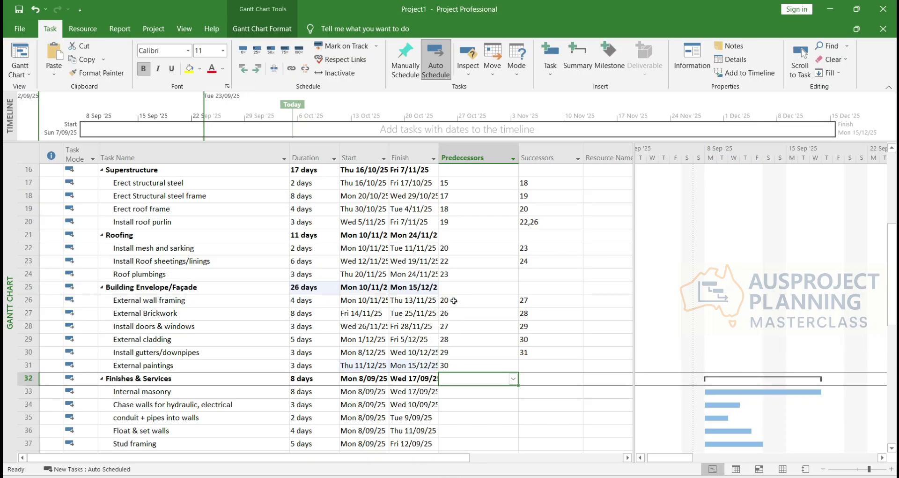
# Review the Finishes & Services tasks against the linked Superstructure, Roofing and Building Envelope/Façade tasks
pyautogui.scroll(1, 461, 314)
pyautogui.scroll(-4, 462, 316)
pyautogui.scroll(-2, 462, 317)
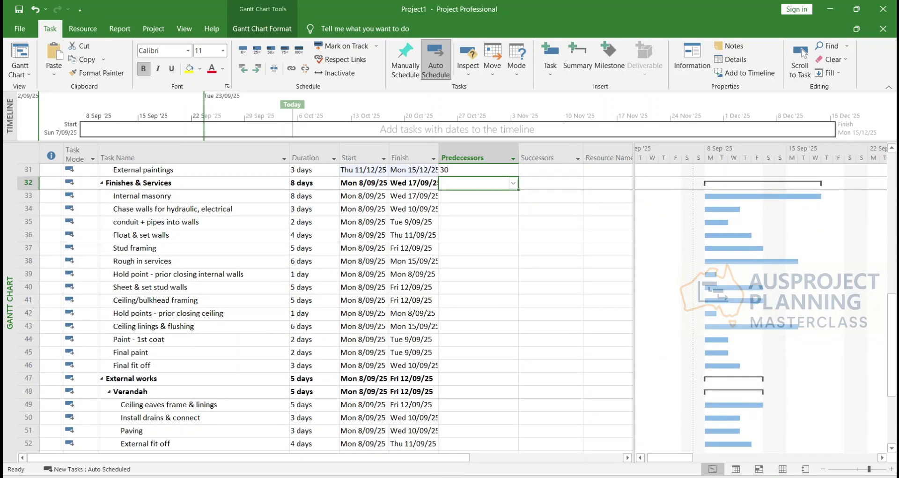
pyautogui.scroll(-1, 274, 200)
pyautogui.scroll(1, 237, 244)
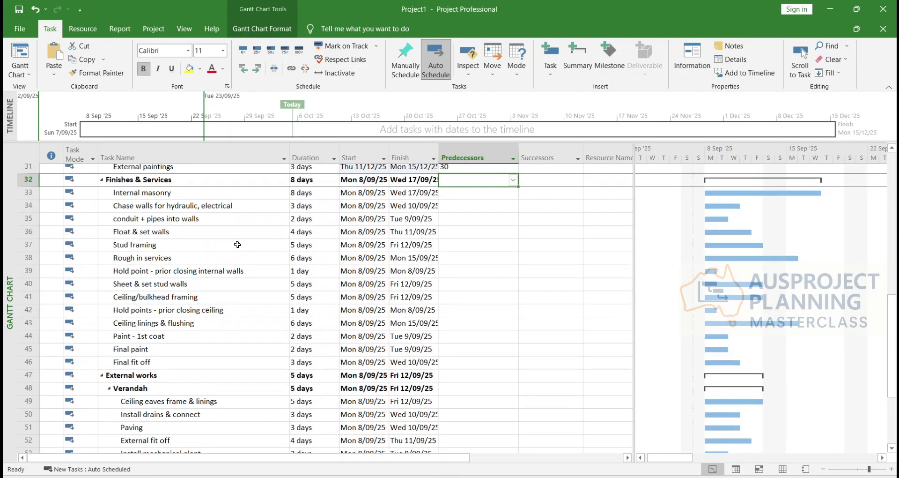
pyautogui.scroll(3, 237, 244)
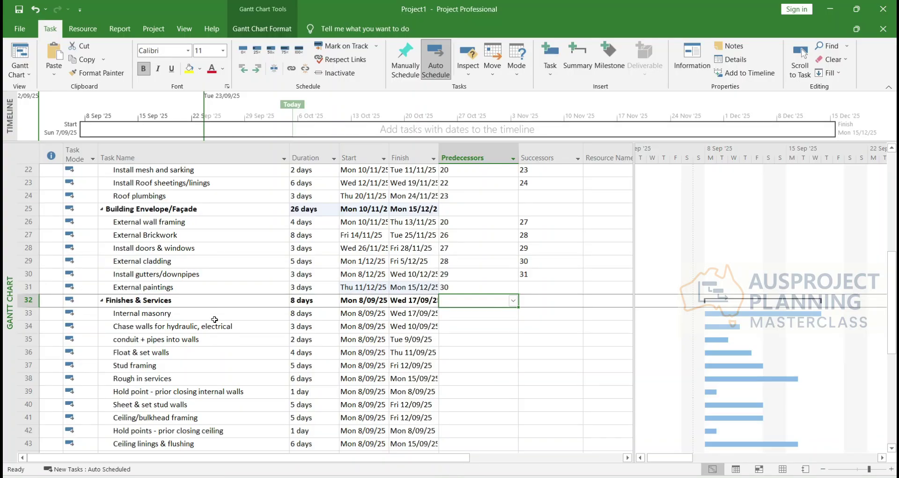
pyautogui.scroll(1, 214, 319)
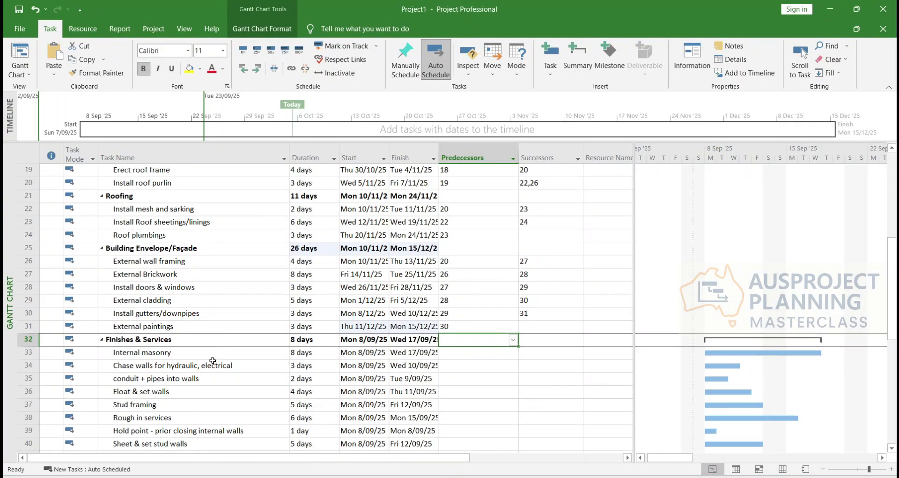
pyautogui.scroll(1, 213, 356)
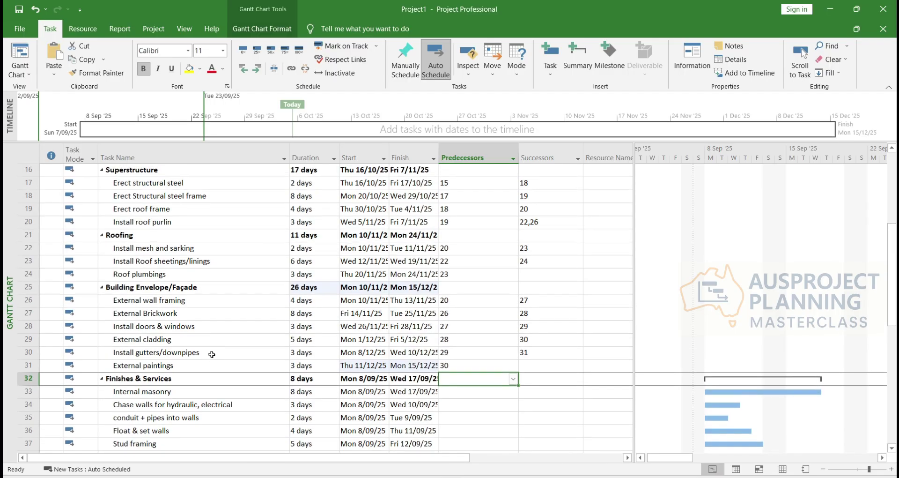
# Set task 18, Erect Structural steel frame, as the predecessor of Internal masonry
pyautogui.click(217, 387)
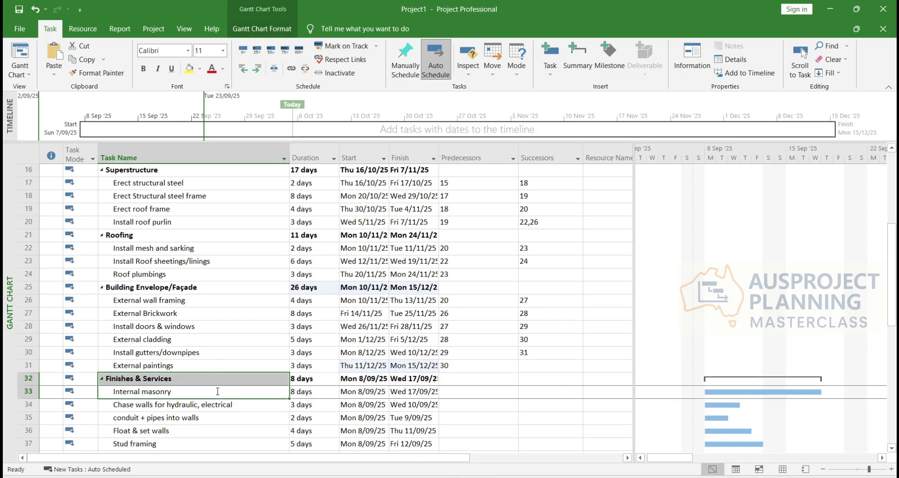
pyautogui.click(217, 391)
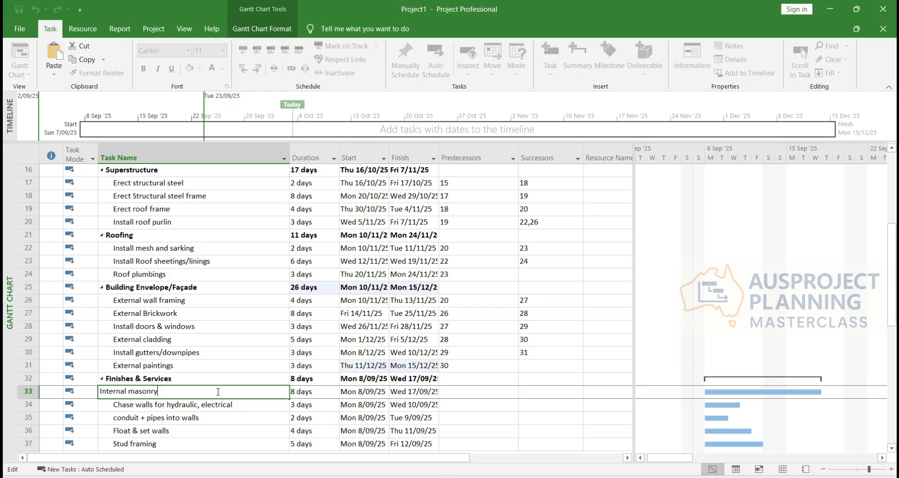
pyautogui.click(210, 420)
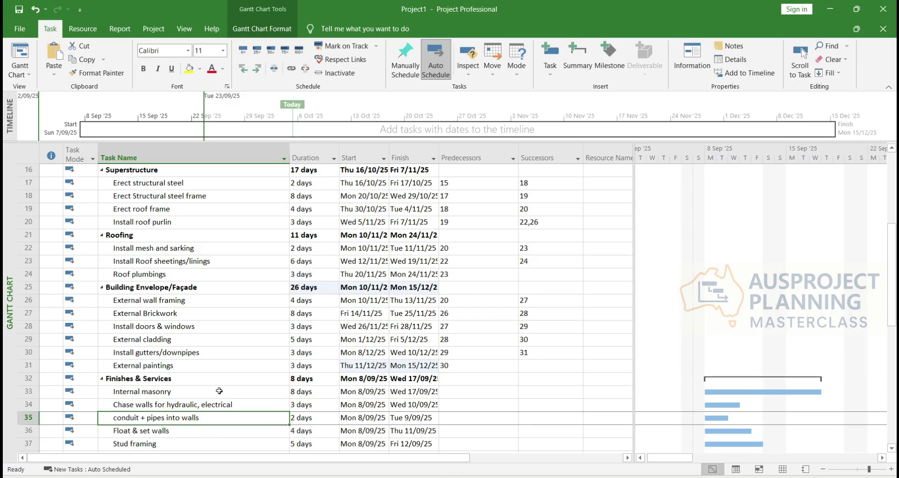
pyautogui.click(222, 388)
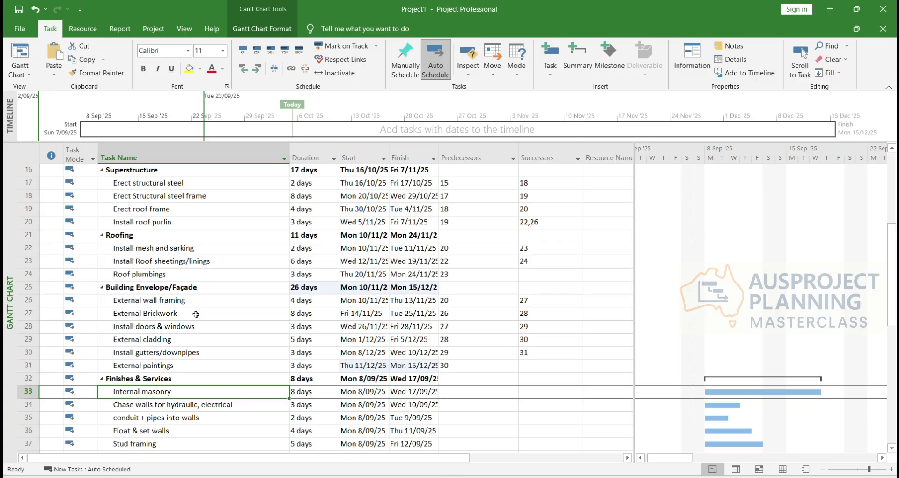
pyautogui.scroll(1, 195, 314)
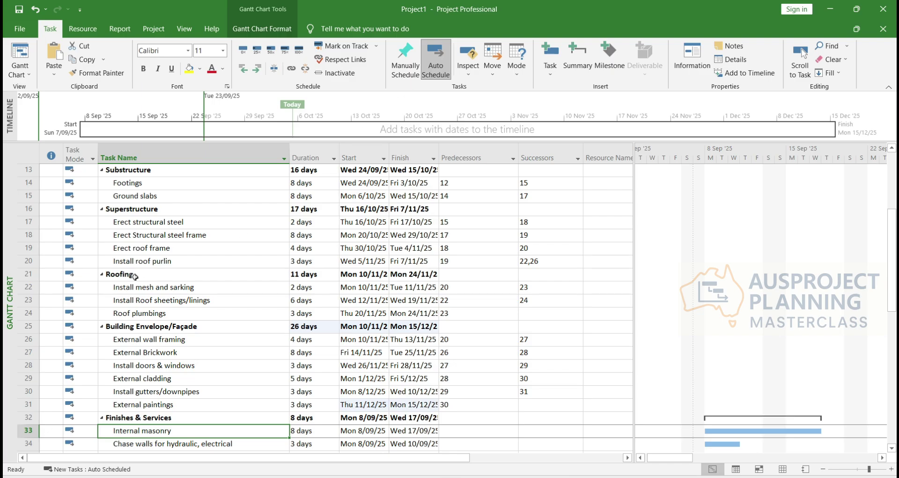
pyautogui.click(141, 235)
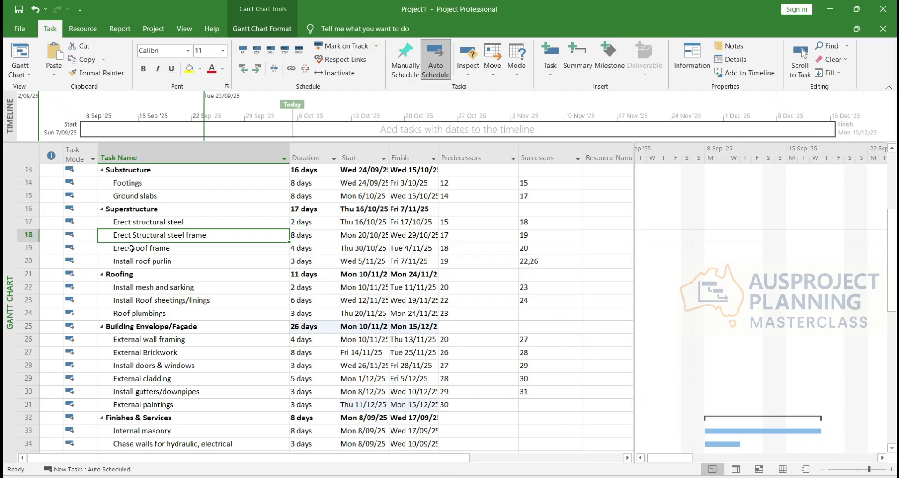
pyautogui.click(132, 248)
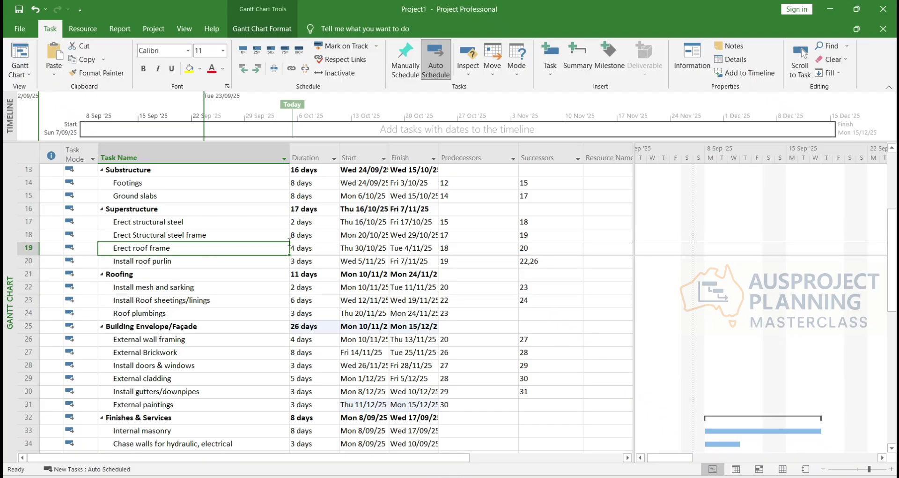
pyautogui.click(484, 428)
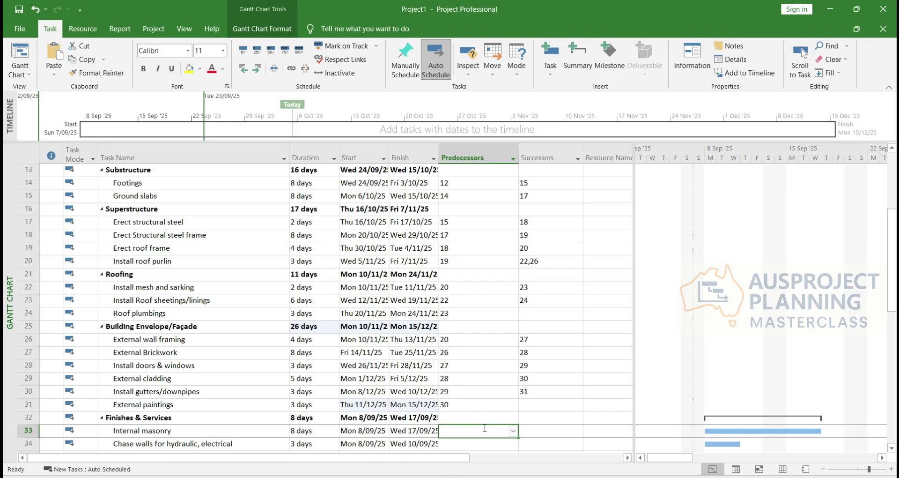
pyautogui.write('18')
pyautogui.press('Return')
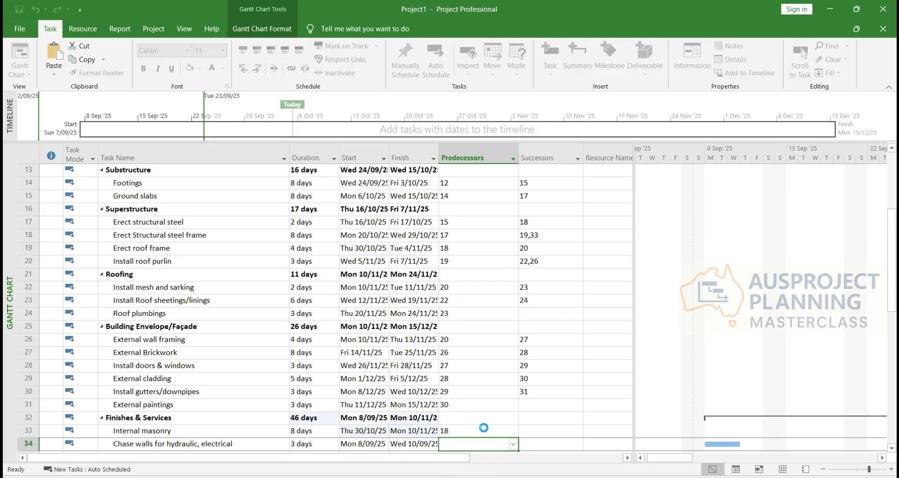
# Give Chase walls for hydraulic, electrical predecessor 33 and conduit + pipes into walls predecessor 34
pyautogui.scroll(-5, 210, 337)
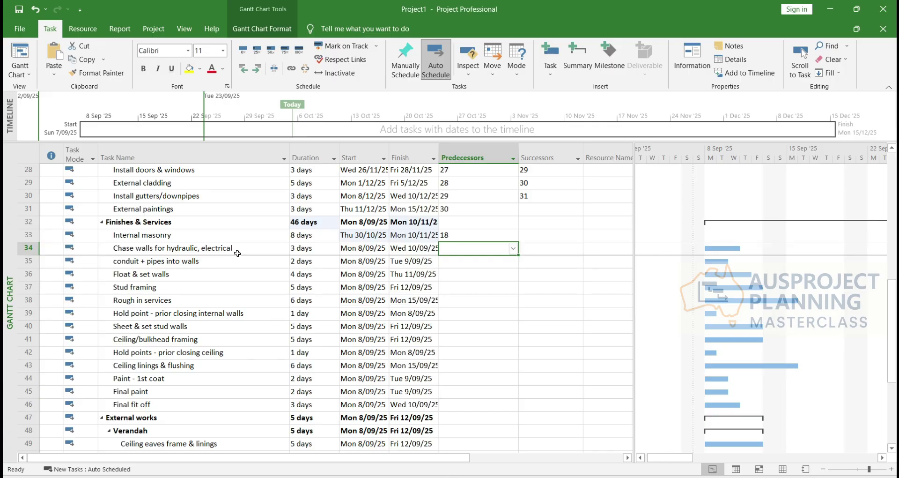
pyautogui.write('33')
pyautogui.press('Return')
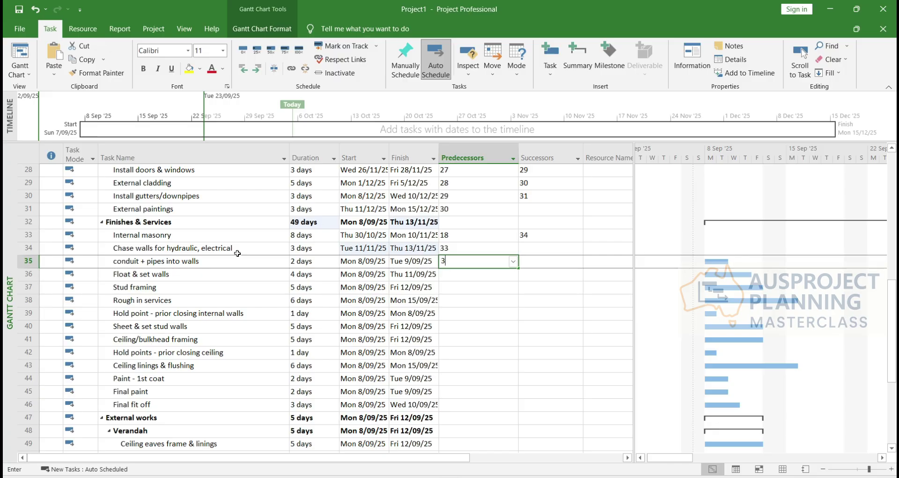
pyautogui.write('34')
pyautogui.press('Return')
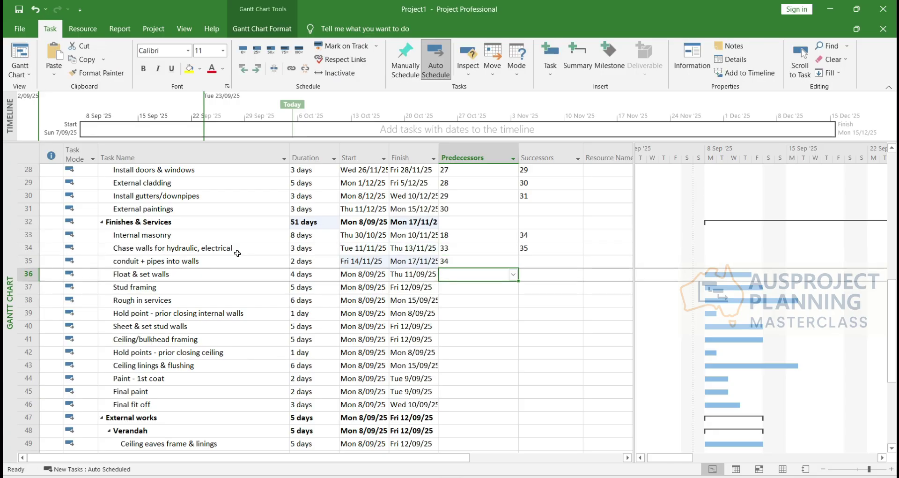
# Set task 35 as the predecessor of Float & set walls
pyautogui.write('36')
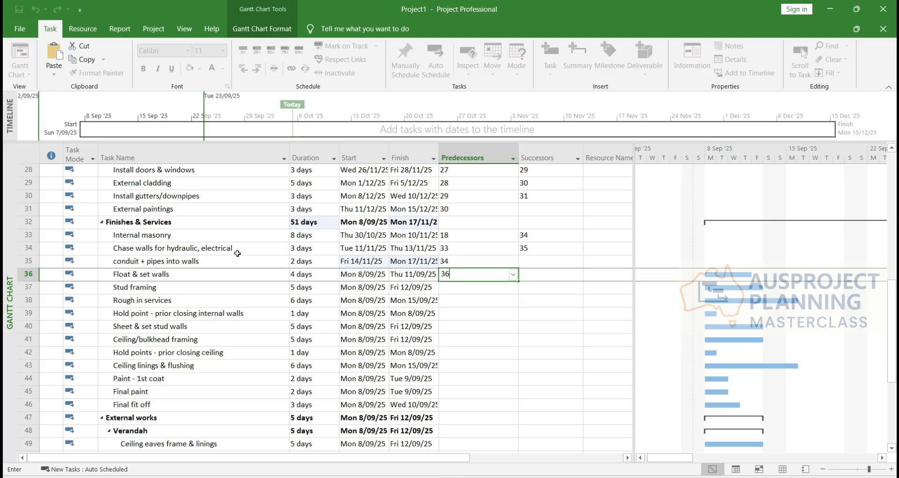
pyautogui.press('Return')
pyautogui.press('Return')
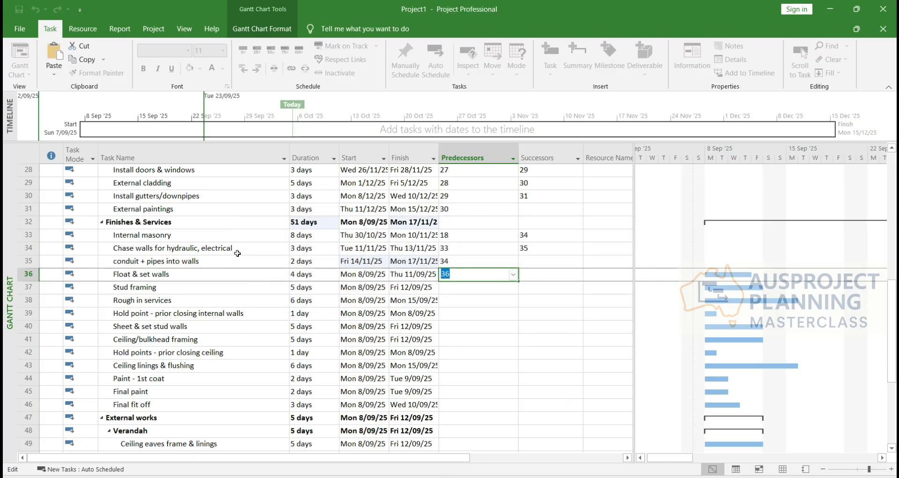
pyautogui.write('35')
pyautogui.press('Return')
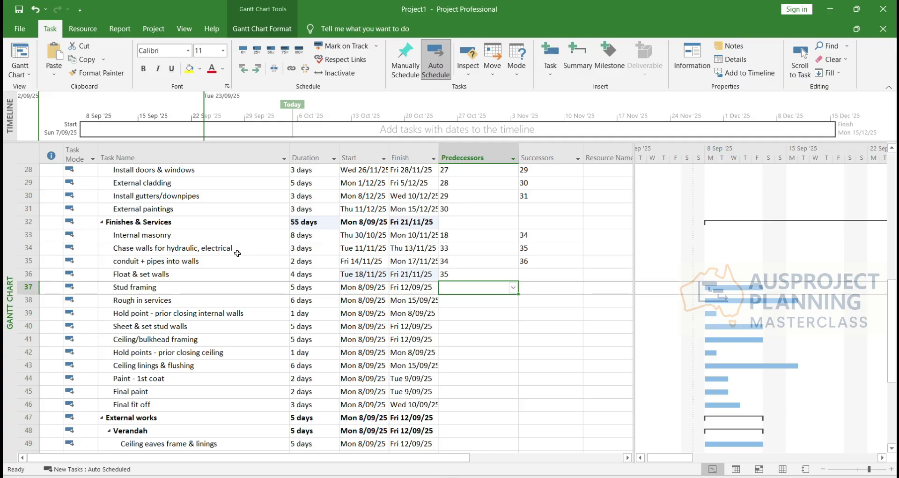
# Give Stud framing predecessor 33 and Rough in services predecessor 37
pyautogui.write('33')
pyautogui.press('Return')
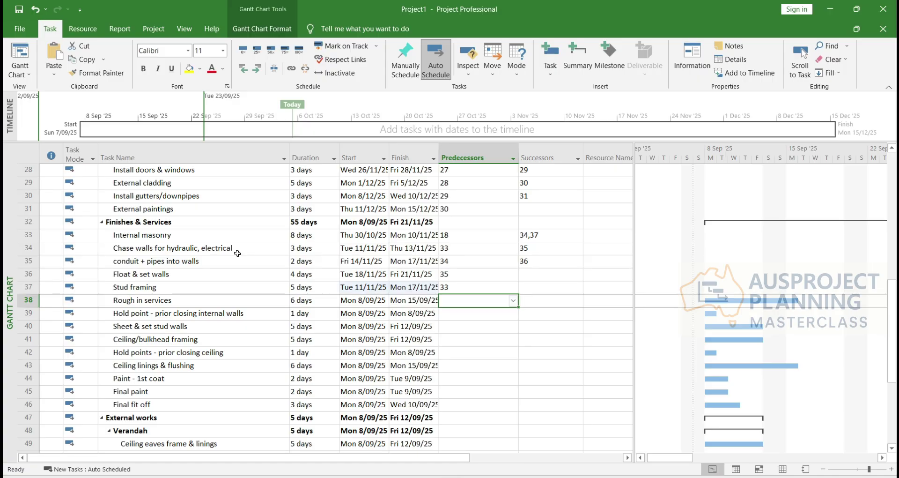
pyautogui.write('37')
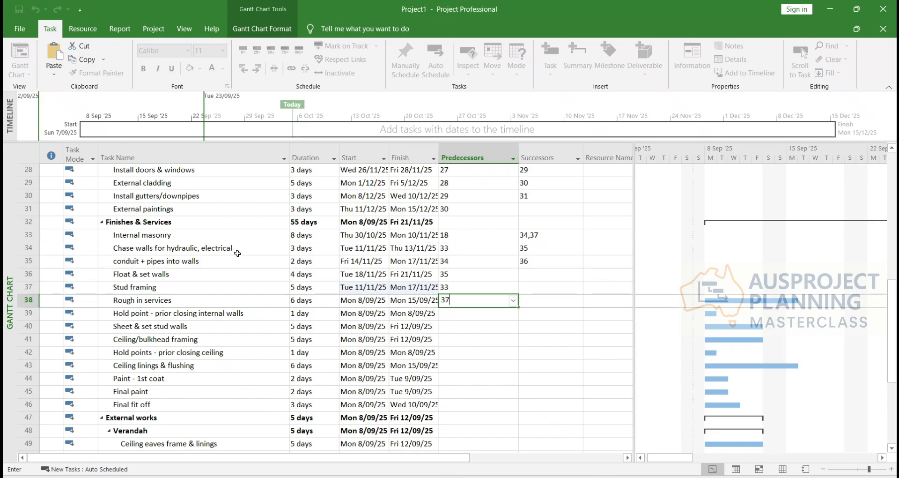
pyautogui.press('Return')
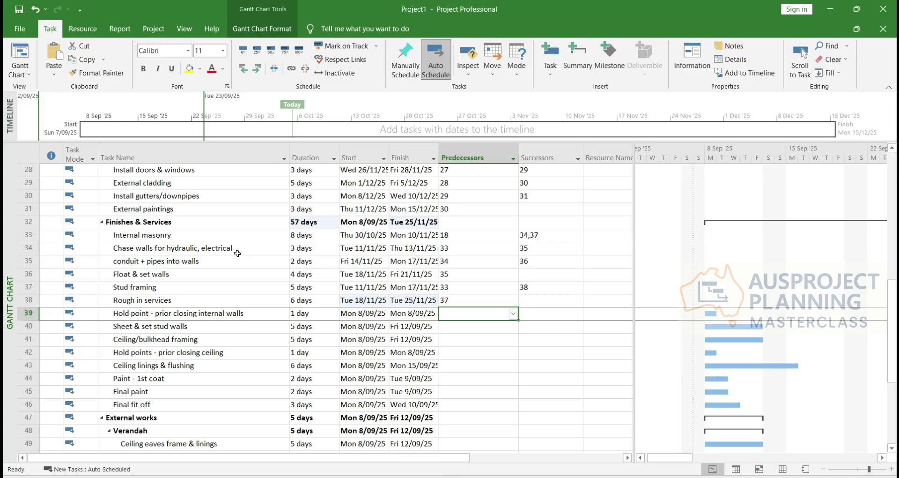
# Give Hold point - prior closing internal walls predecessor 38 and Sheet & set stud walls predecessor 39
pyautogui.write('38')
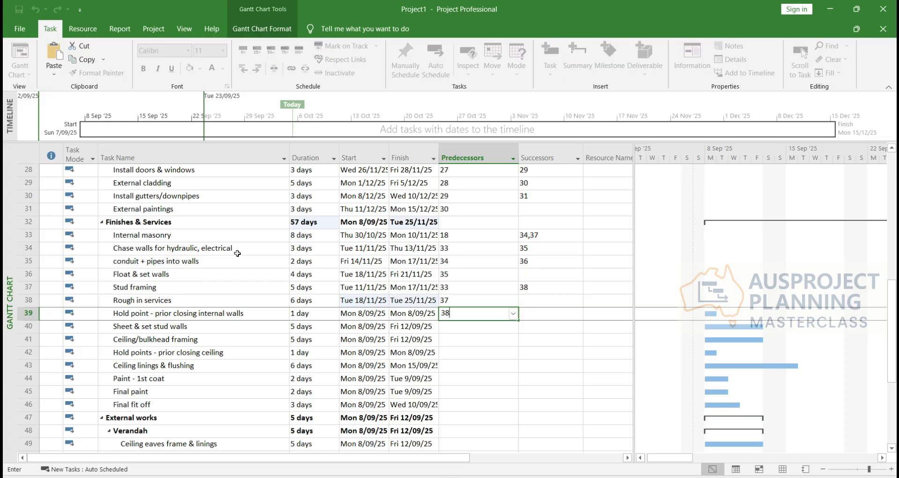
pyautogui.press('Return')
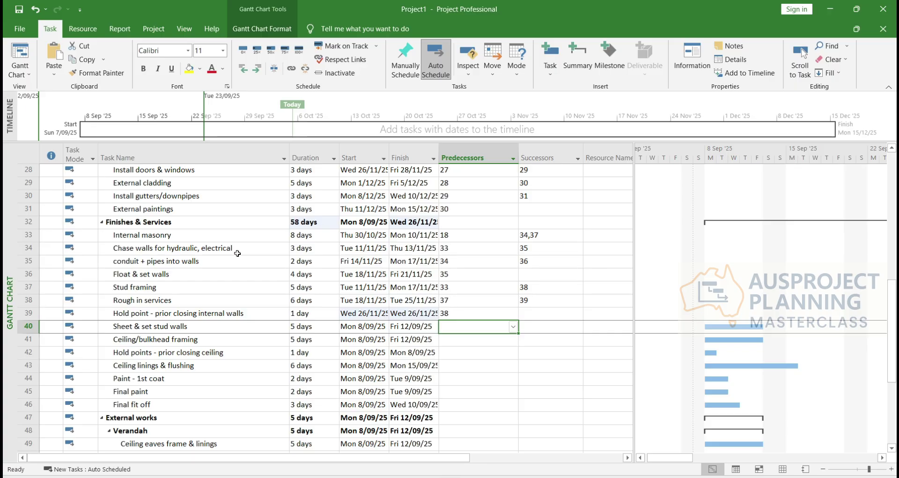
pyautogui.write('39')
pyautogui.press('Return')
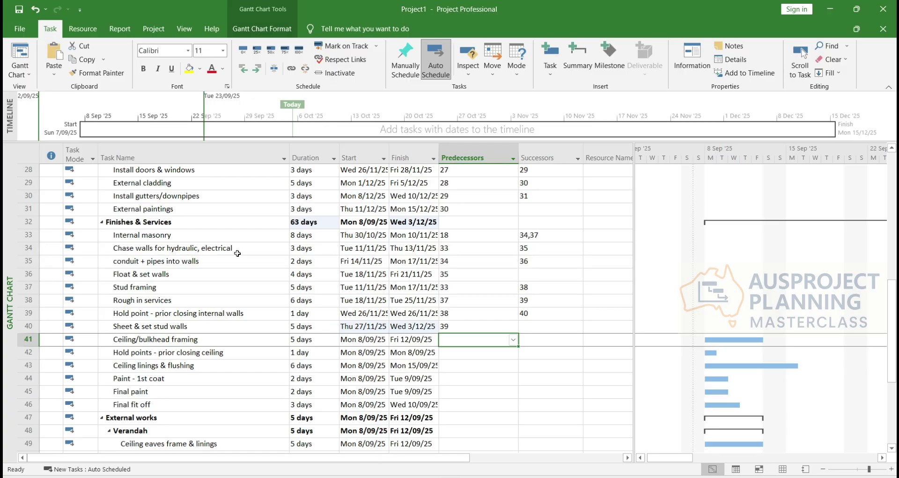
# Give Ceiling/bulkhead framing predecessor 38 and Hold points - prior closing ceiling predecessor 41
pyautogui.write('38')
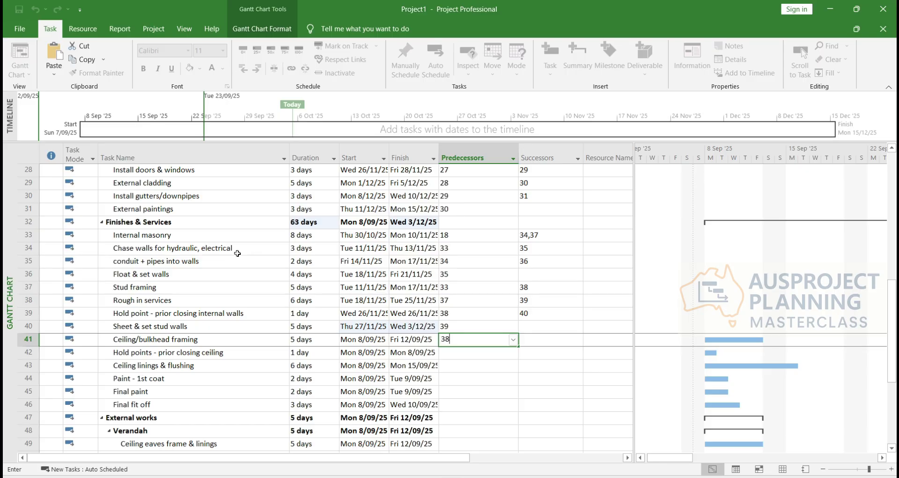
pyautogui.press('Return')
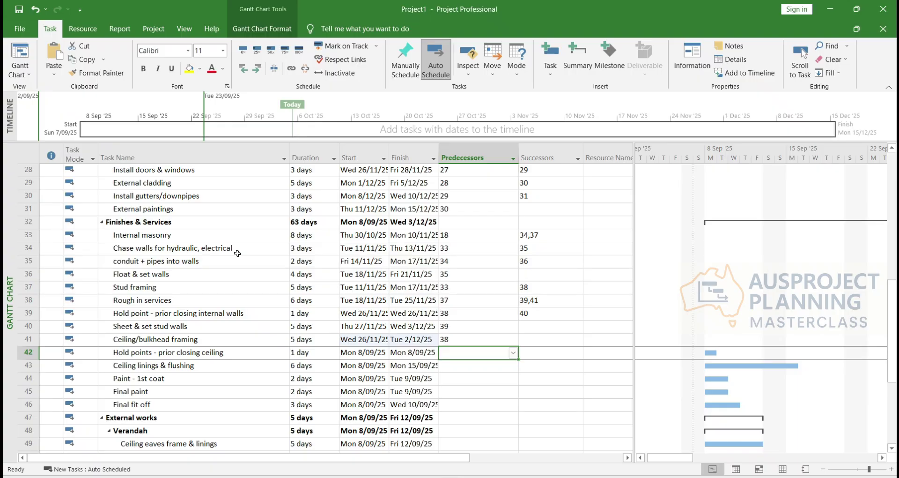
pyautogui.write('41')
pyautogui.press('Return')
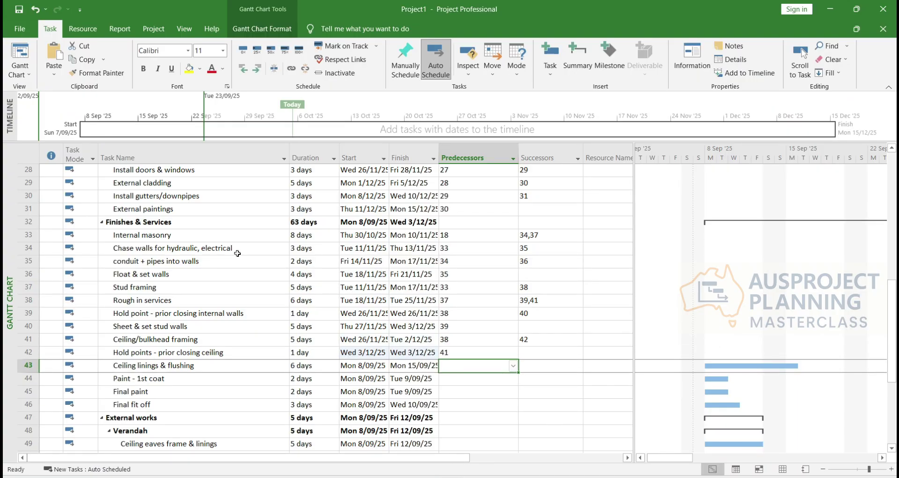
# Link Ceiling linings & flushing, Paint - 1st coat and Final paint in sequence with predecessors 42, 43 and 44
pyautogui.write('42')
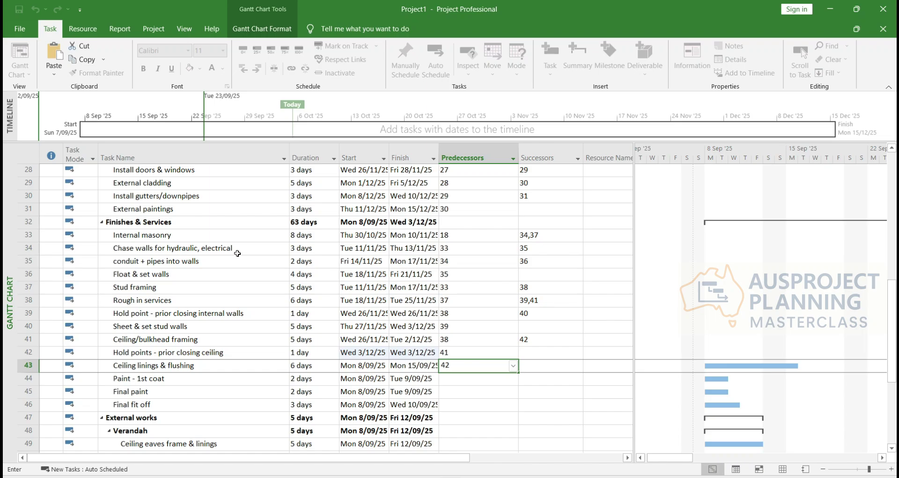
pyautogui.press('Return')
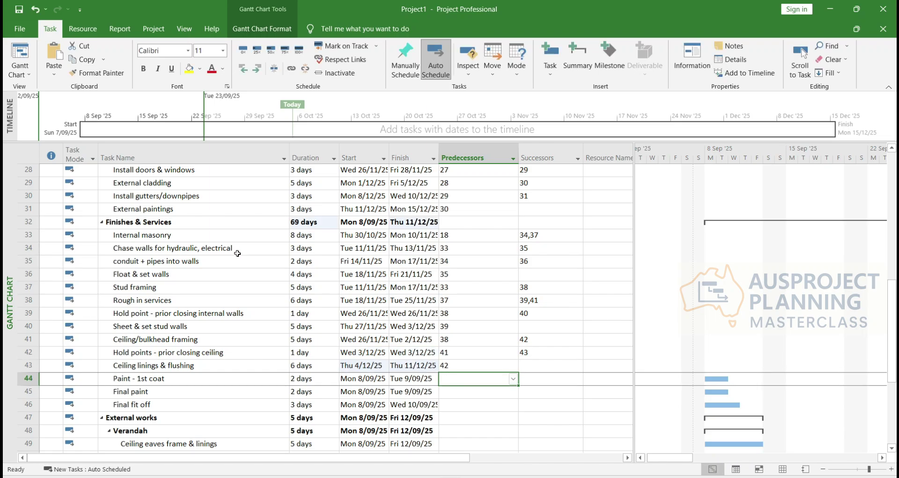
pyautogui.write('43')
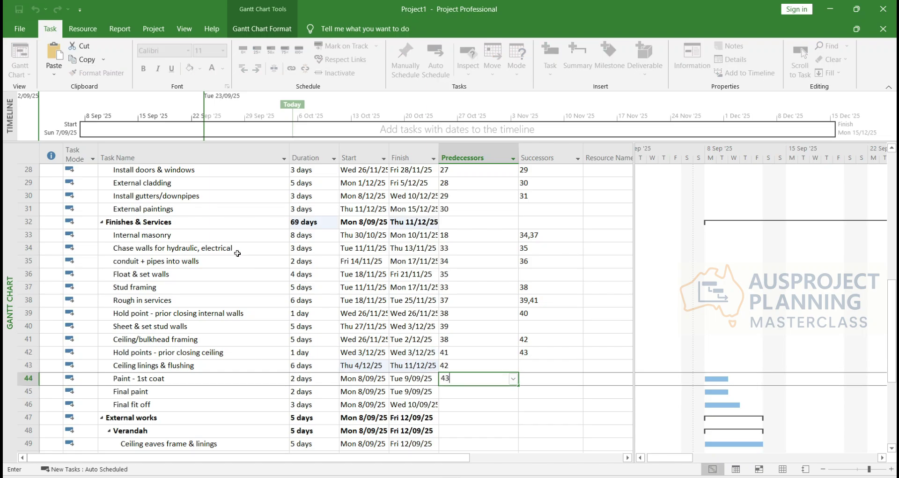
pyautogui.press('Return')
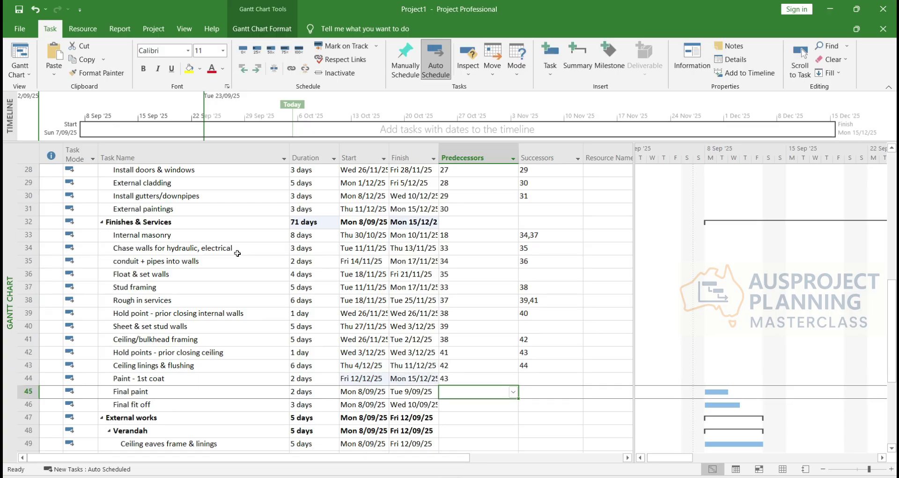
pyautogui.write('44')
pyautogui.press('Return')
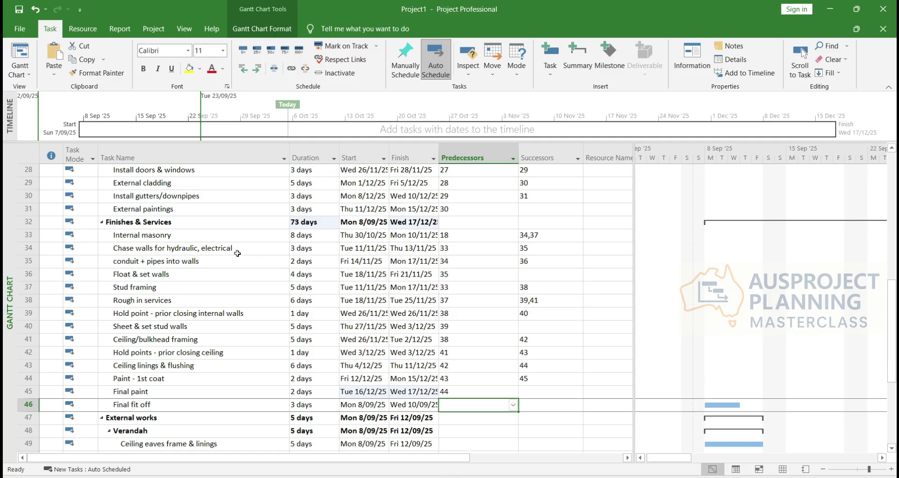
pyautogui.write('46')
pyautogui.press('Return')
pyautogui.press('Return')
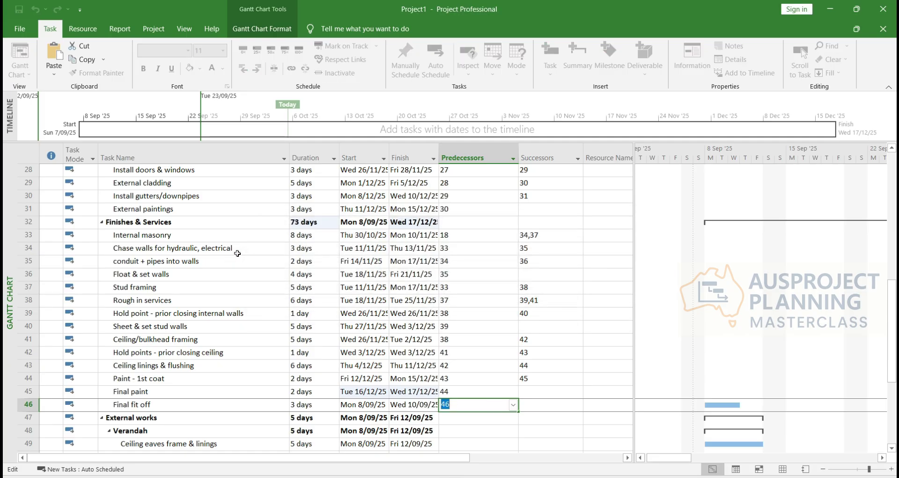
# Set task 45 as the predecessor of Final fit off
pyautogui.write('45')
pyautogui.press('Return')
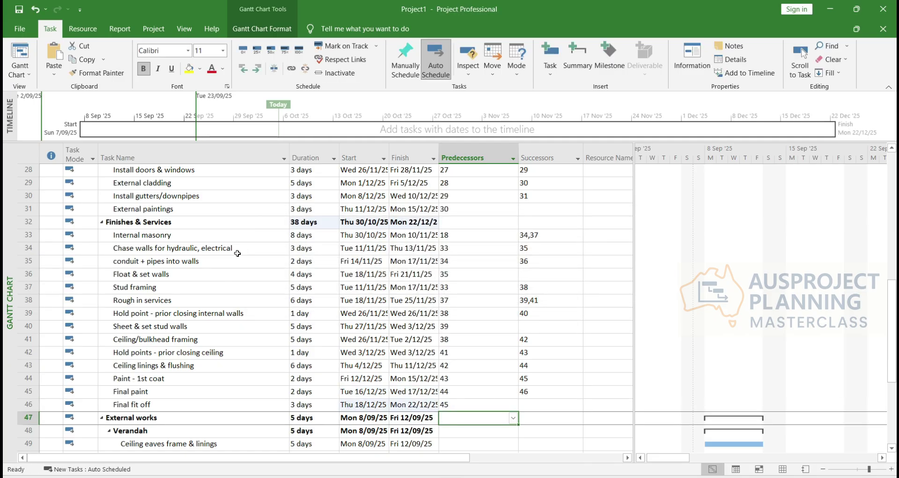
# Review the External works tasks against the earlier sections, especially Building Envelope/Façade, to decide which task the Verandah works follow
pyautogui.scroll(-3, 248, 342)
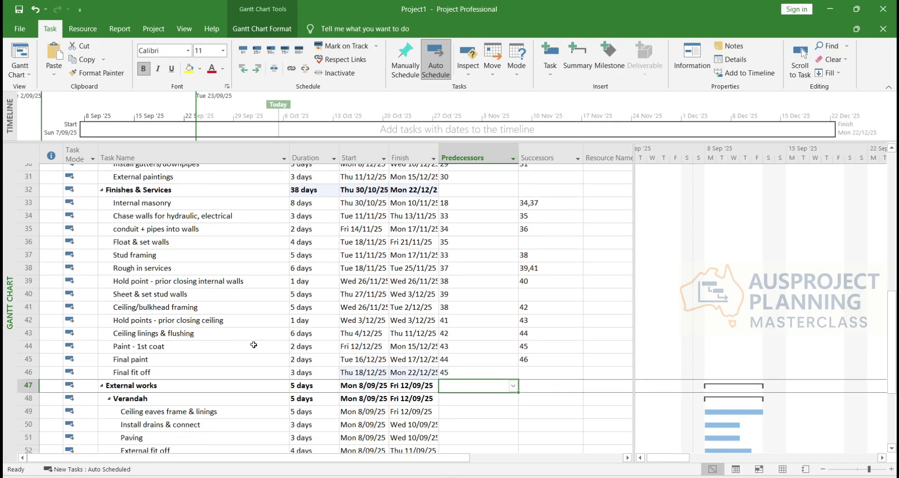
pyautogui.click(220, 339)
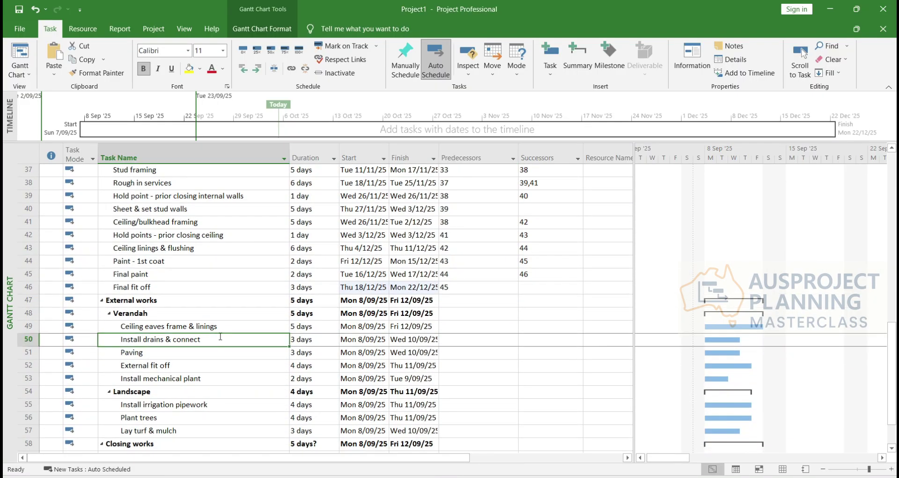
pyautogui.click(157, 364)
pyautogui.click(122, 303)
pyautogui.click(206, 313)
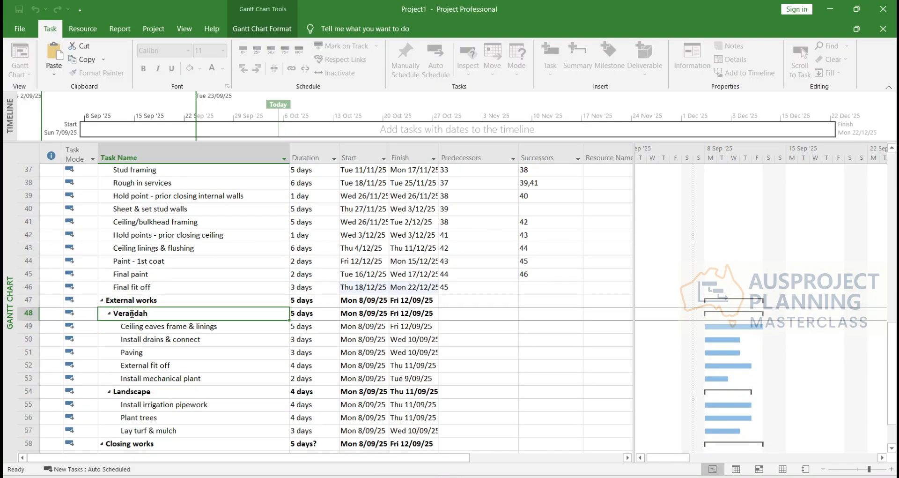
pyautogui.scroll(1, 261, 362)
pyautogui.scroll(4, 261, 363)
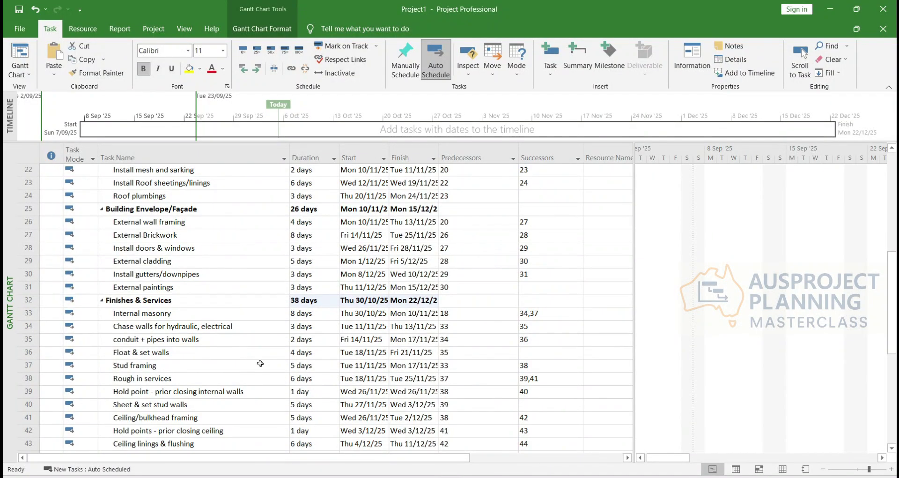
pyautogui.scroll(6, 261, 331)
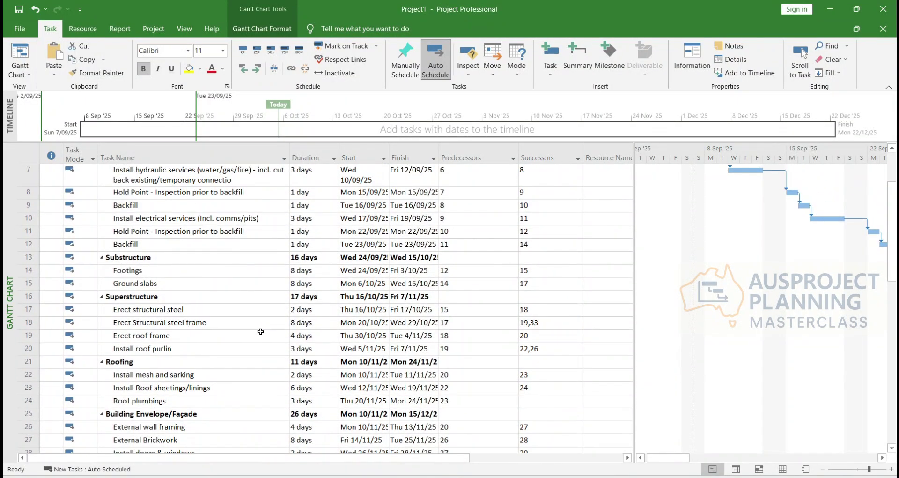
pyautogui.scroll(1, 153, 291)
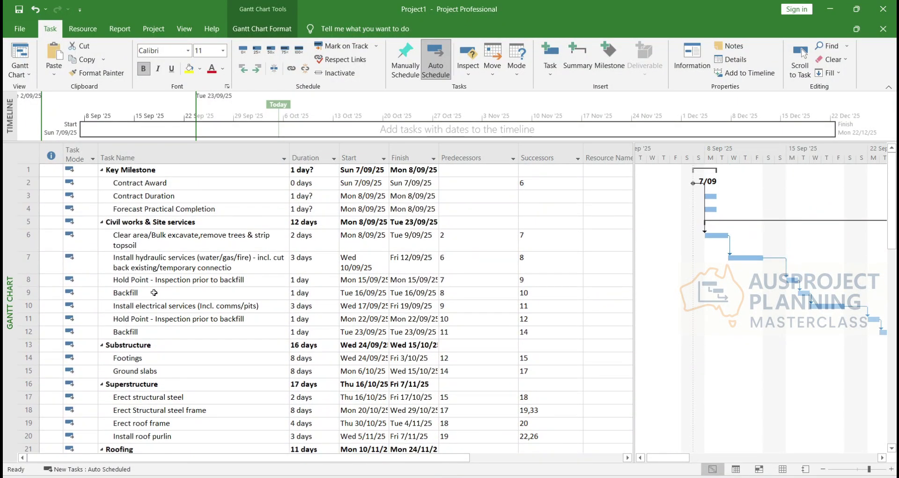
pyautogui.scroll(-4, 154, 300)
pyautogui.scroll(-1, 154, 302)
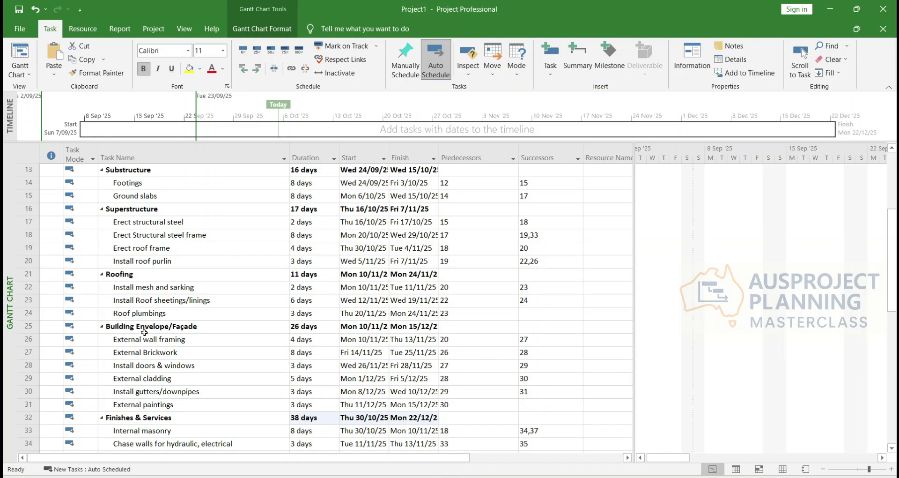
pyautogui.click(148, 326)
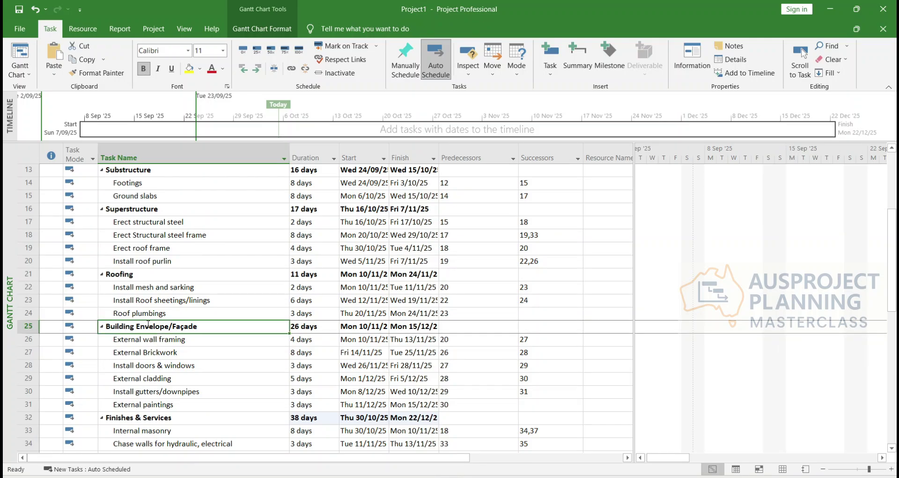
pyautogui.click(107, 406)
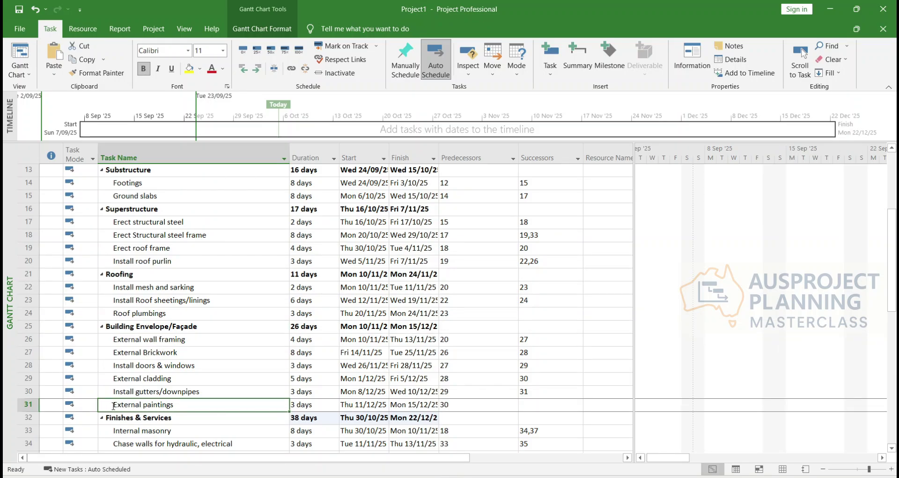
pyautogui.click(26, 392)
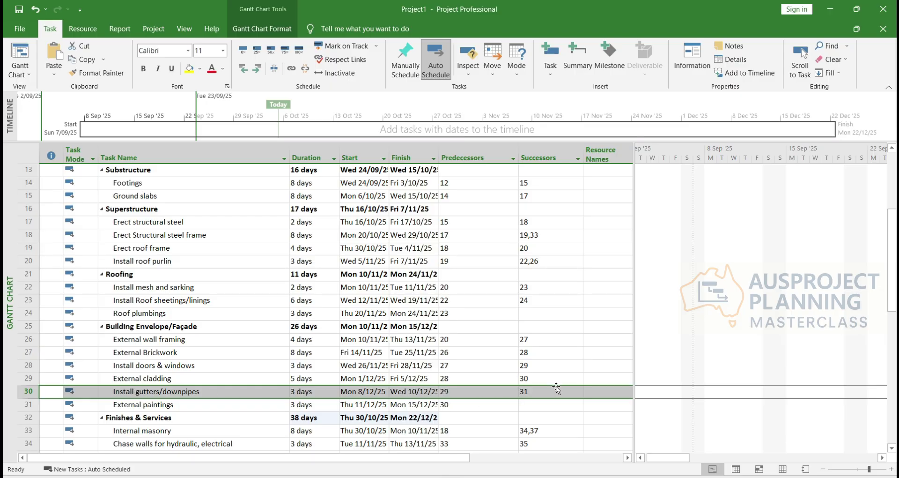
pyautogui.scroll(-4, 557, 389)
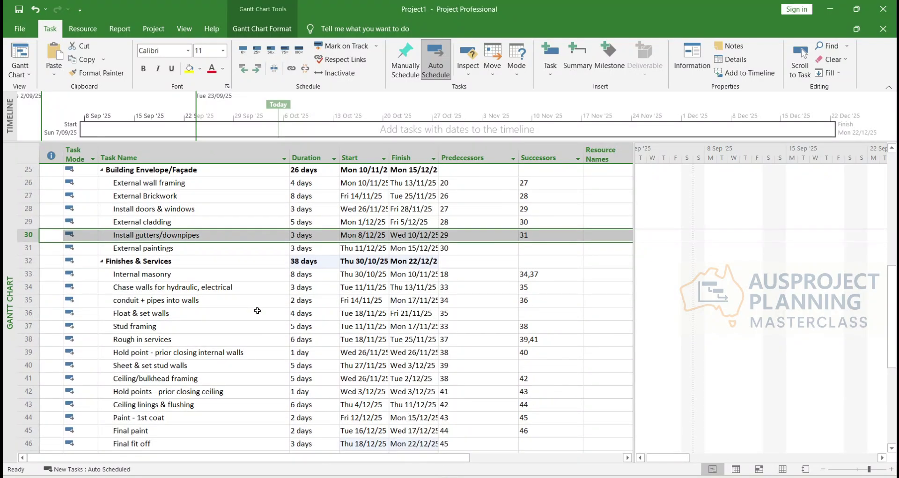
pyautogui.scroll(-5, 44, 233)
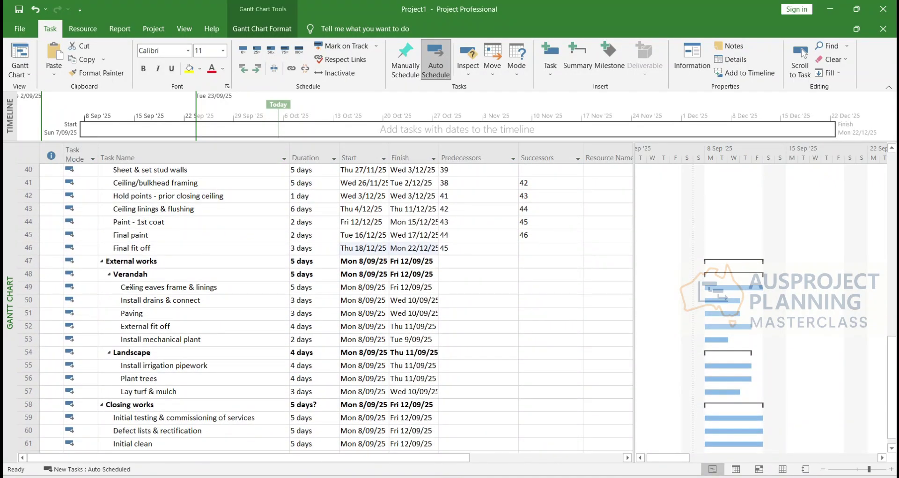
# Set task 30, Install gutters/downpipes, as the predecessor of Ceiling eaves frame & linings under Verandah
pyautogui.click(127, 290)
pyautogui.click(457, 289)
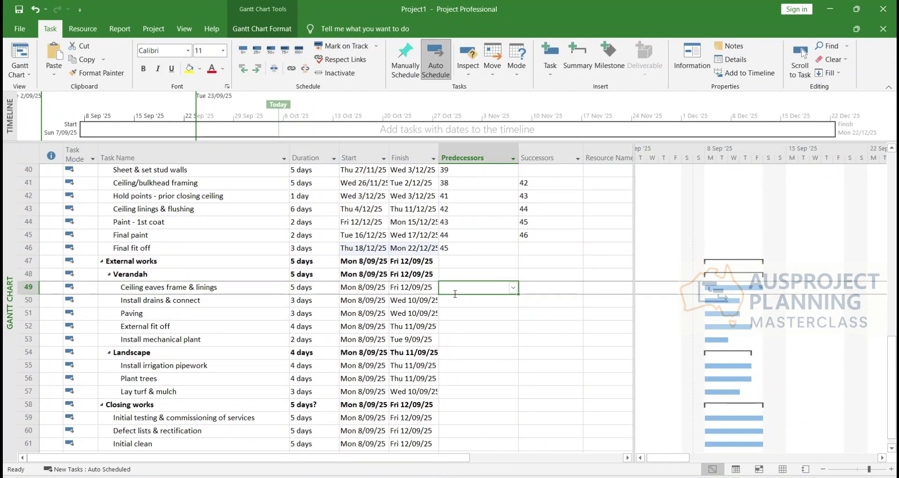
pyautogui.click(454, 293)
pyautogui.write('30')
pyautogui.press('Return')
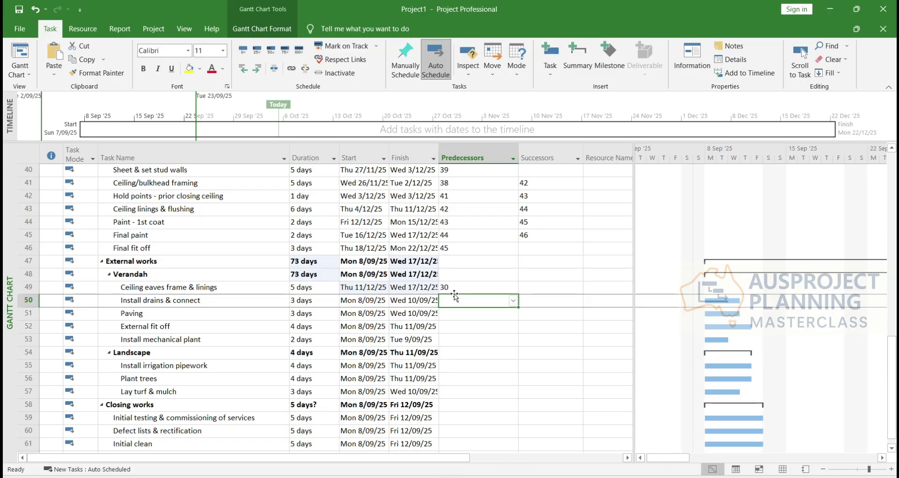
# Give Install drains & connect predecessor 49 and Paving predecessor 50
pyautogui.write('49')
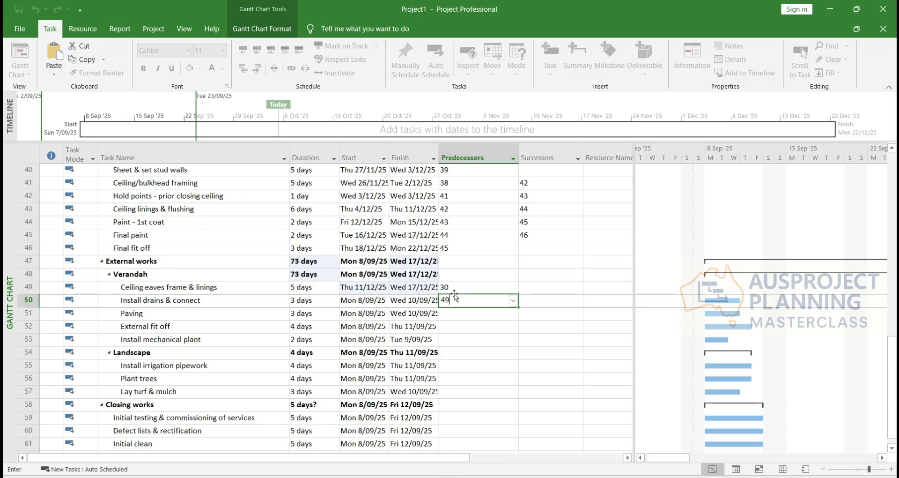
pyautogui.press('Return')
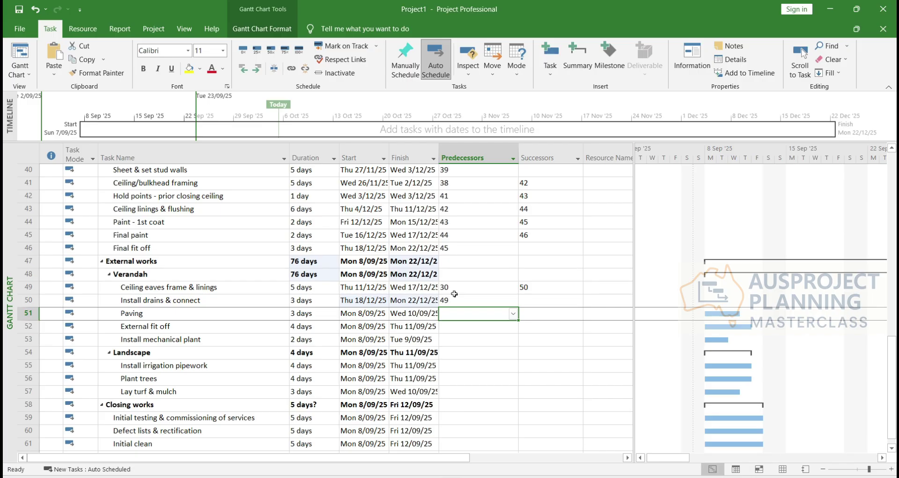
pyautogui.write('50')
pyautogui.press('Return')
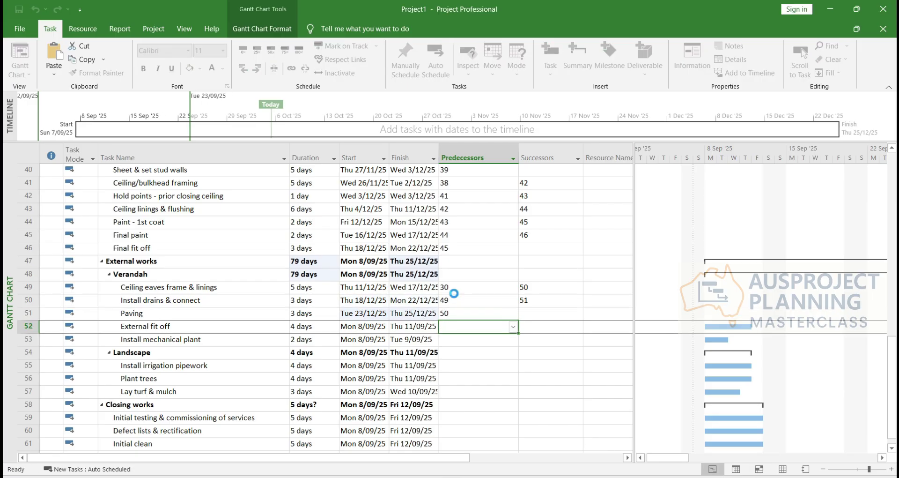
# Give External fit off predecessor 51 and Install mechanical plant predecessor 52
pyautogui.write('51')
pyautogui.press('Return')
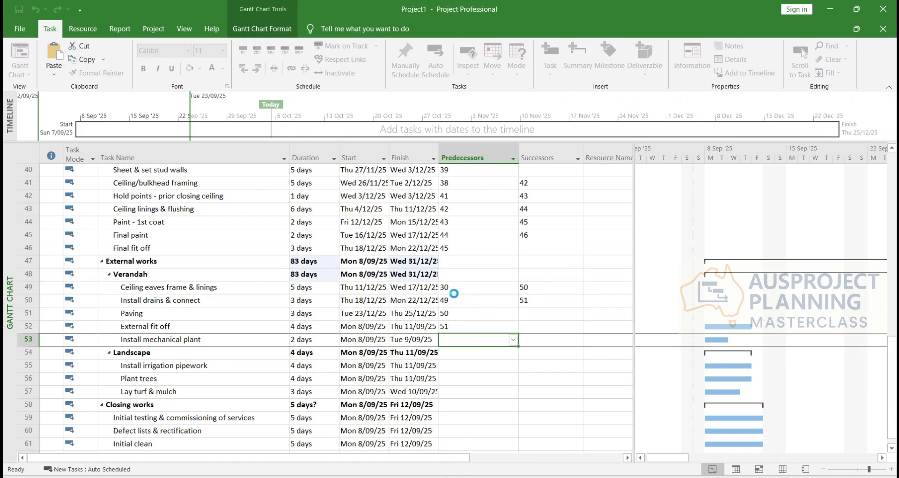
pyautogui.write('52')
pyautogui.press('Return')
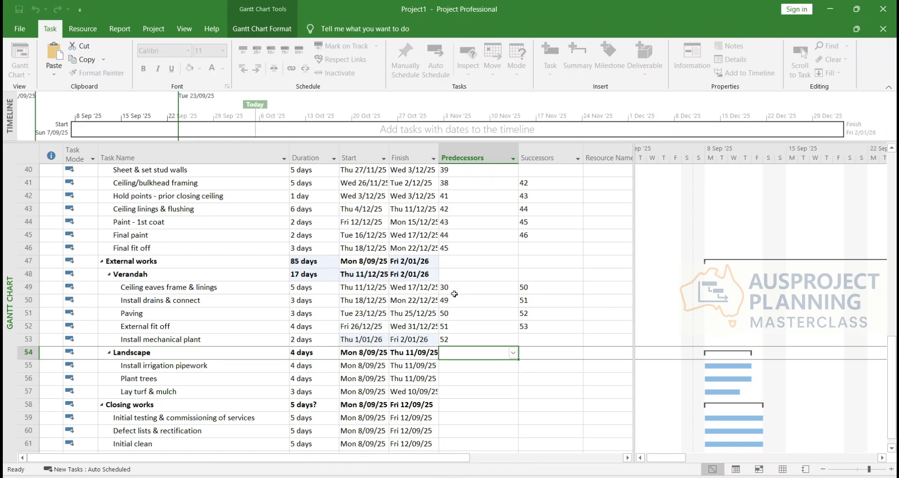
# Link the Landscape tasks with predecessors 50 for Install irrigation pipework, 55 for Plant trees and 56 for Lay turf & mulch
pyautogui.press('Down')
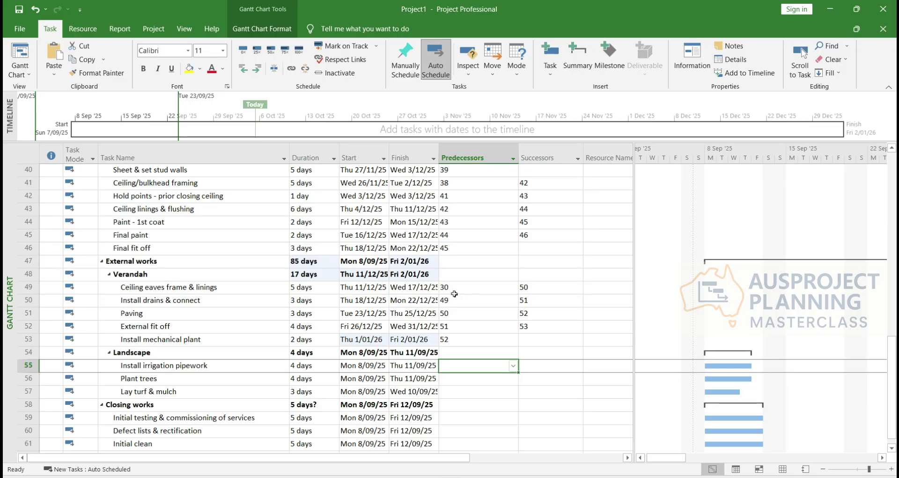
pyautogui.write('50')
pyautogui.press('Return')
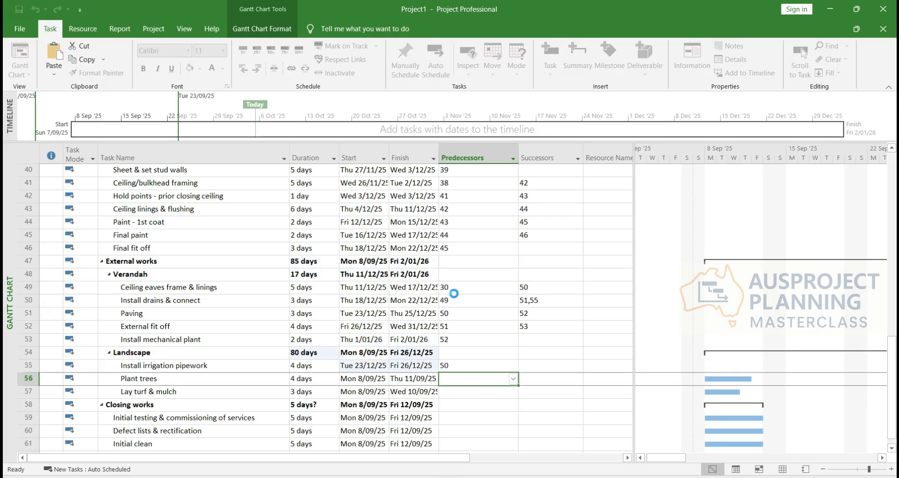
pyautogui.write('55')
pyautogui.press('Return')
pyautogui.write('56')
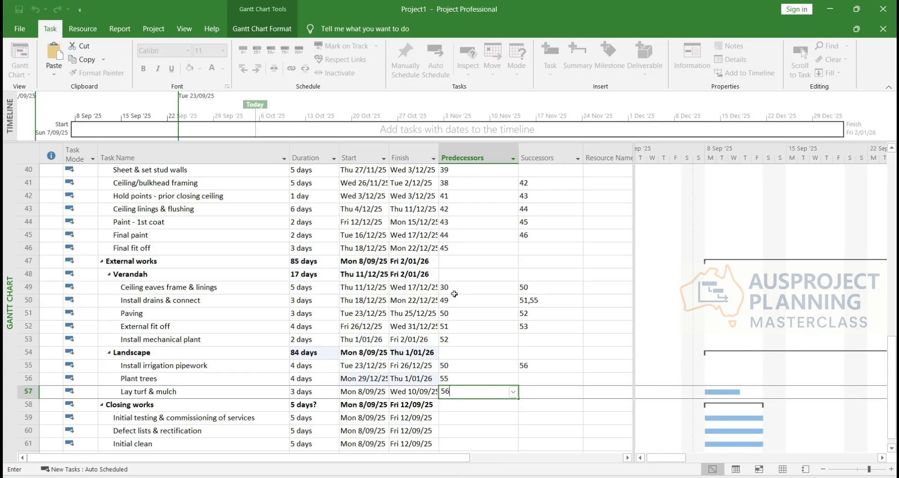
pyautogui.press('Return')
pyautogui.press('Return')
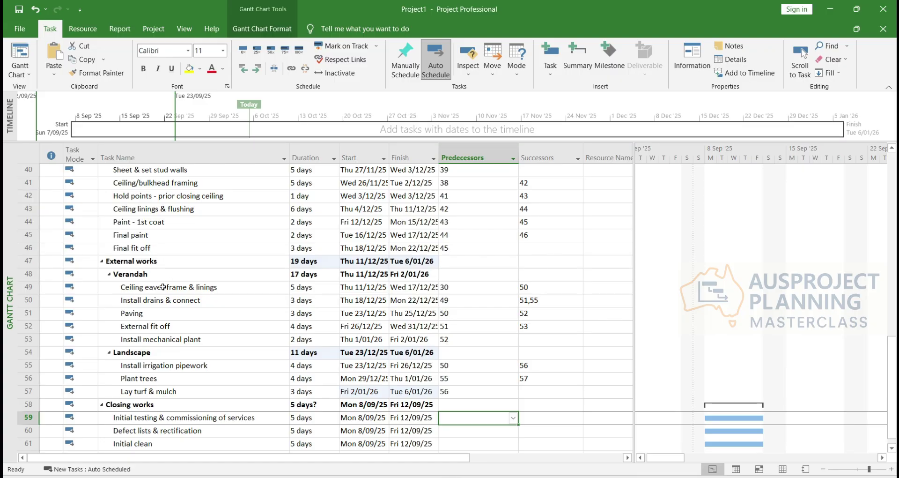
# Set task 46, Final fit off, as the predecessor of Initial testing & commissioning of services under Closing works
pyautogui.click(28, 261)
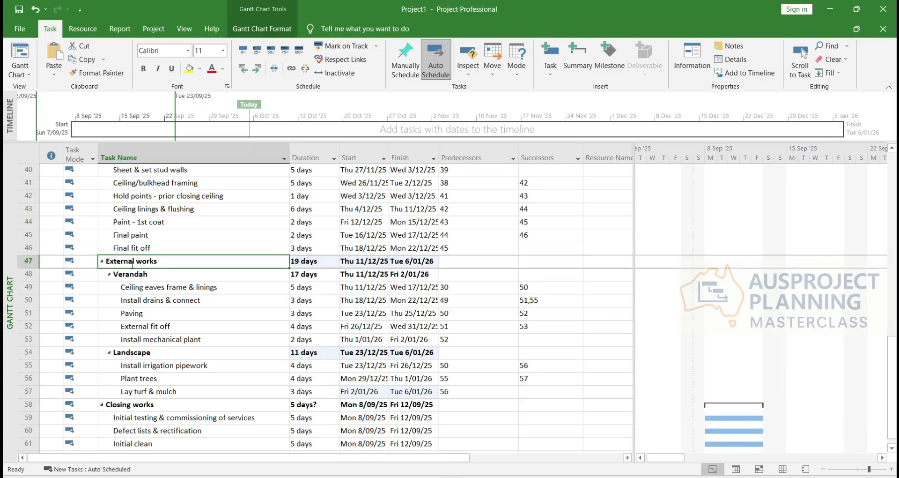
pyautogui.click(28, 248)
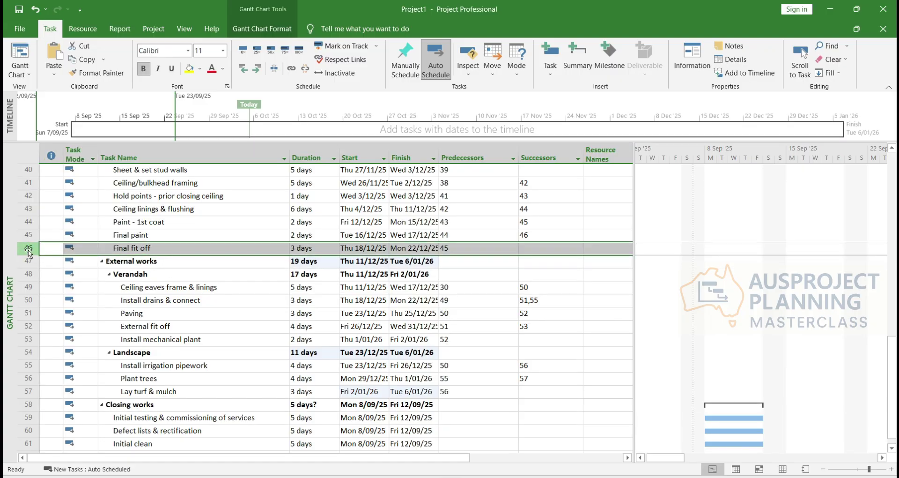
pyautogui.click(182, 416)
pyautogui.click(501, 418)
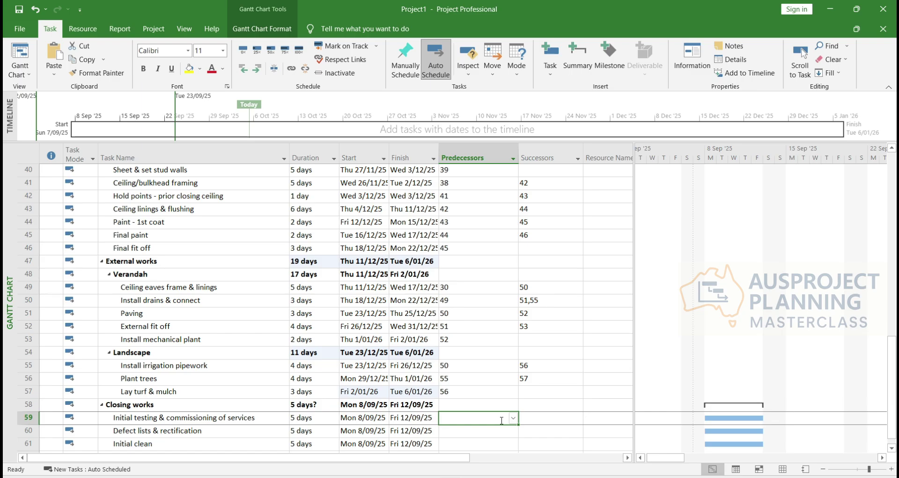
pyautogui.write('46')
pyautogui.press('Return')
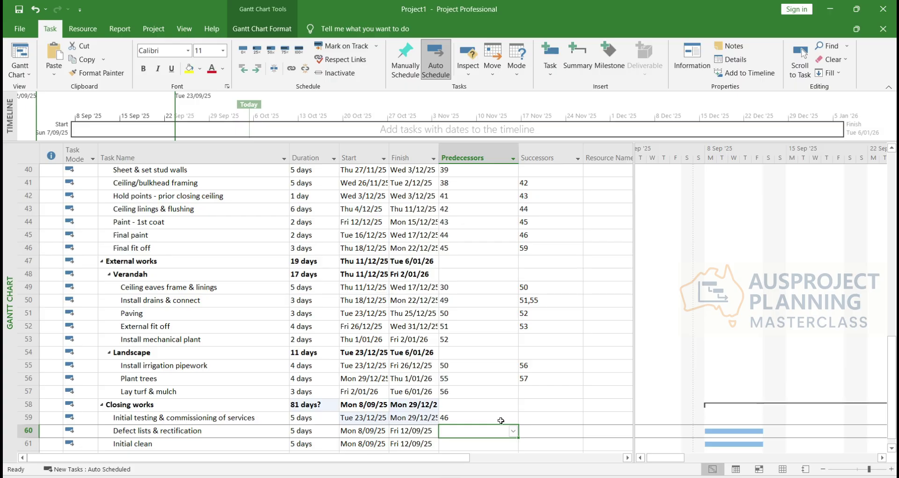
# Link the remaining Closing works with predecessors 59 for Defect lists & rectification, 60 for Initial clean and 61 for Project completion & handover
pyautogui.write('59')
pyautogui.press('Return')
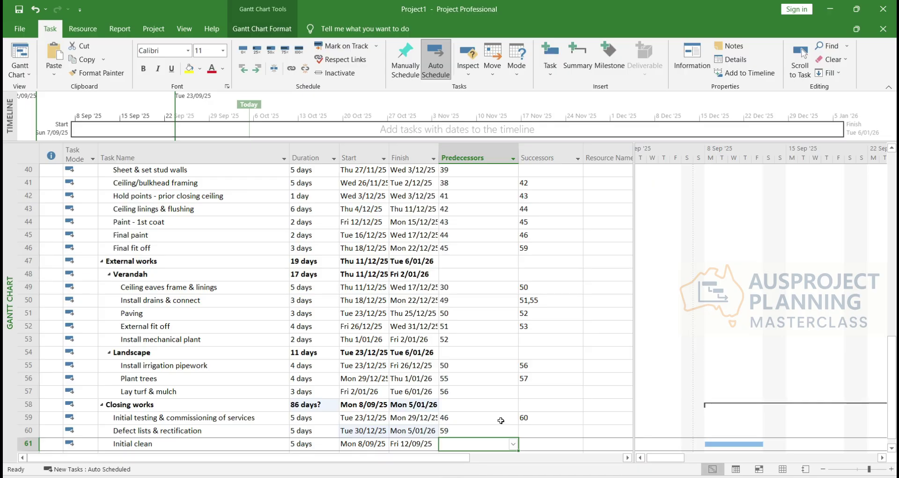
pyautogui.write('60')
pyautogui.press('Return')
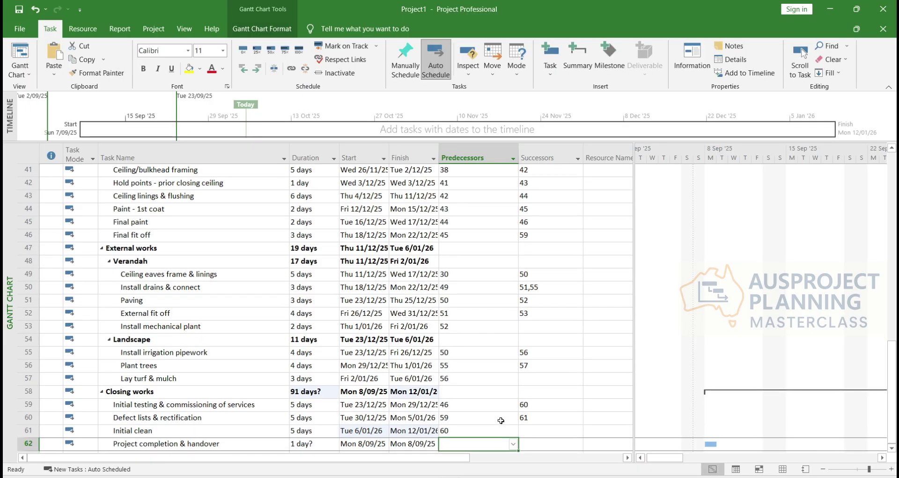
pyautogui.write('61')
pyautogui.press('Return')
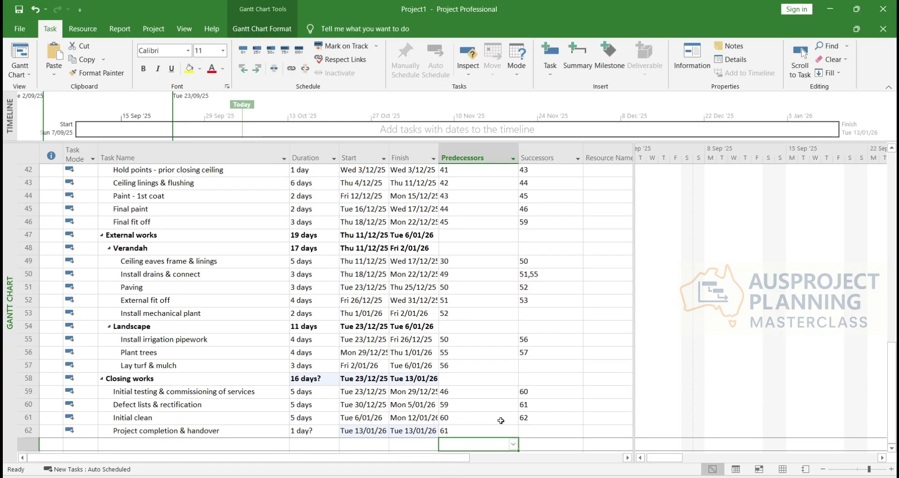
# Set task 62, Project completion & handover, as the successor of the Forecast Practical Completion milestone
pyautogui.click(244, 433)
pyautogui.click(535, 427)
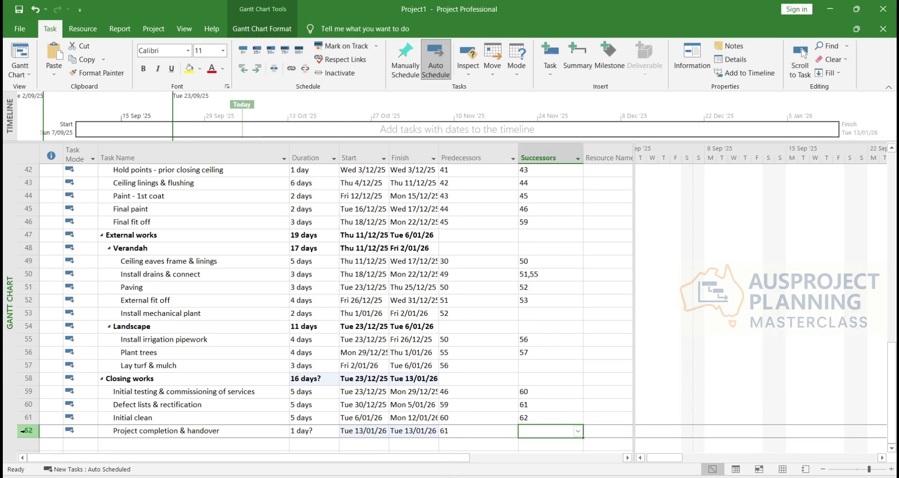
pyautogui.scroll(20, 562, 295)
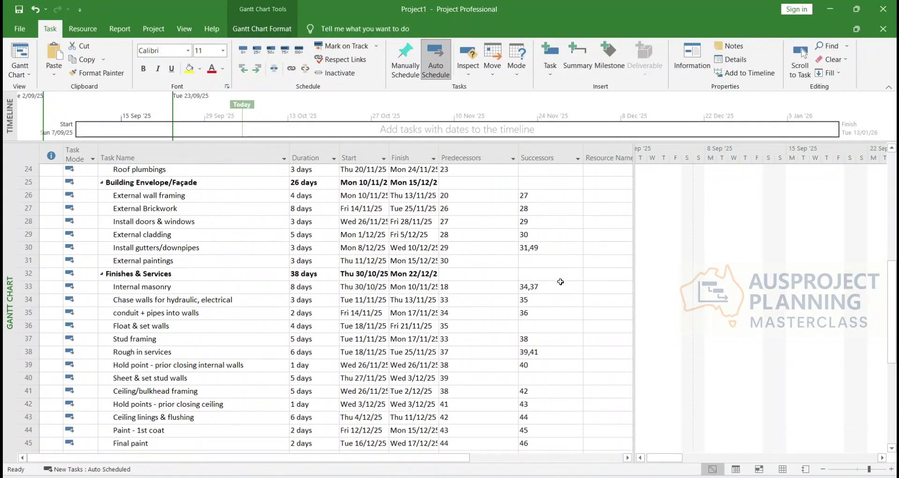
pyautogui.scroll(1, 561, 281)
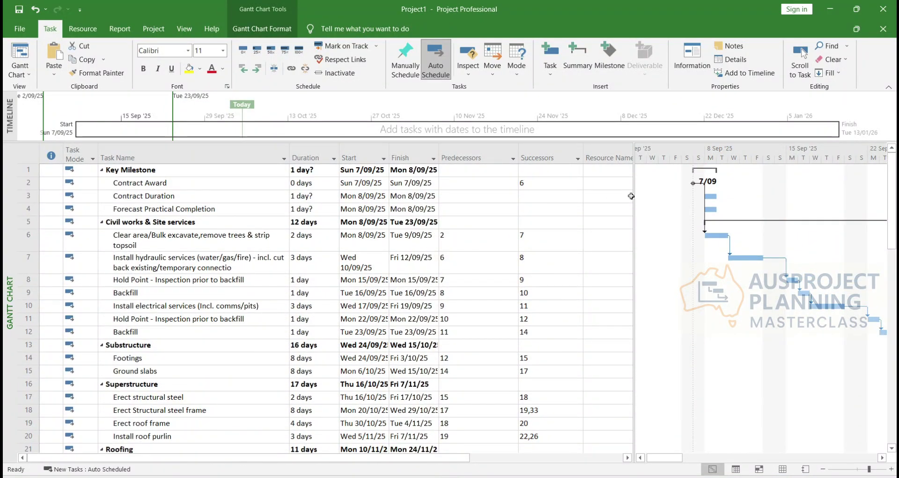
pyautogui.click(476, 211)
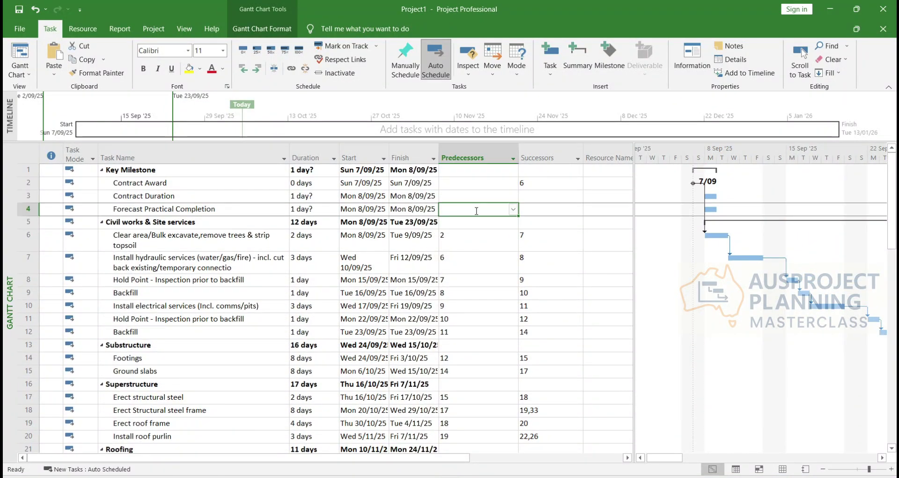
pyautogui.press('Tab')
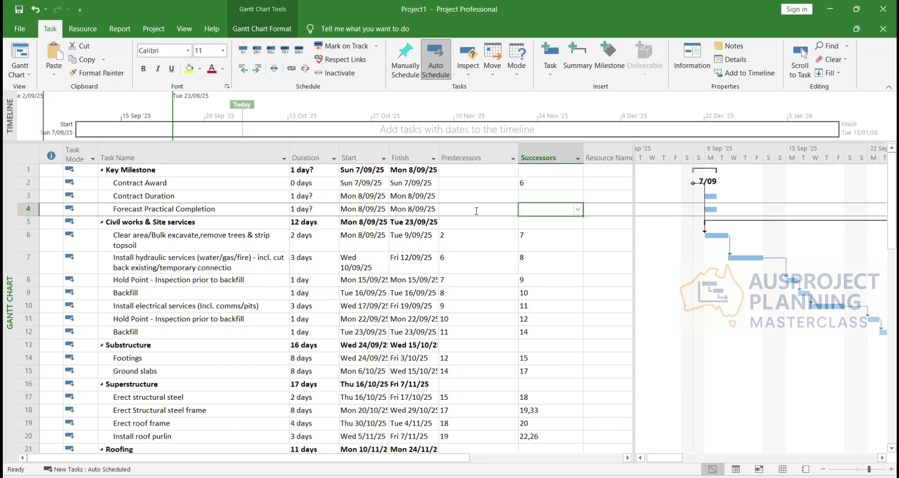
pyautogui.write('62')
pyautogui.press('Return')
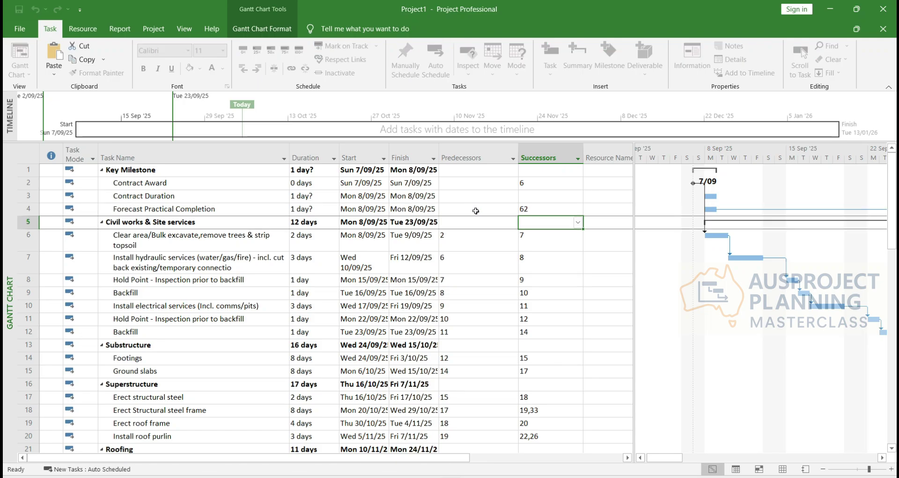
# Try to enter task 62 as the predecessor of Forecast Practical Completion while it is still its successor
pyautogui.click(476, 211)
pyautogui.write('62')
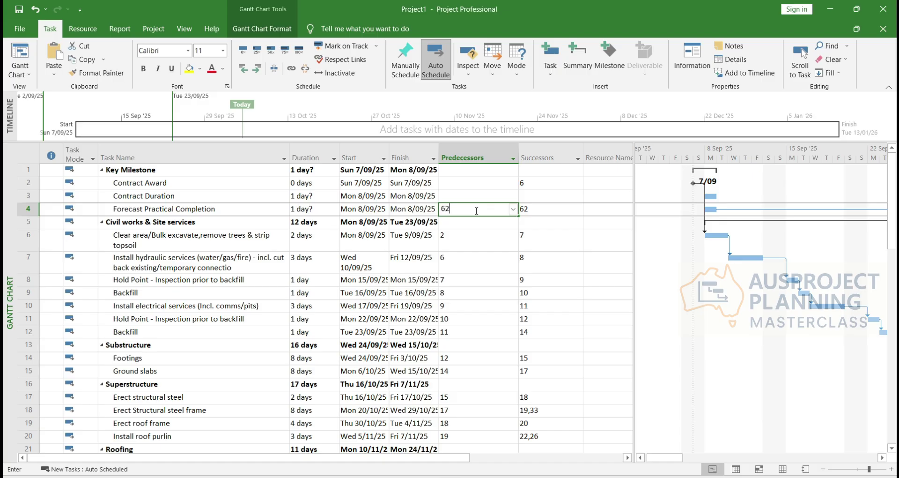
pyautogui.press('Return')
pyautogui.press('Return')
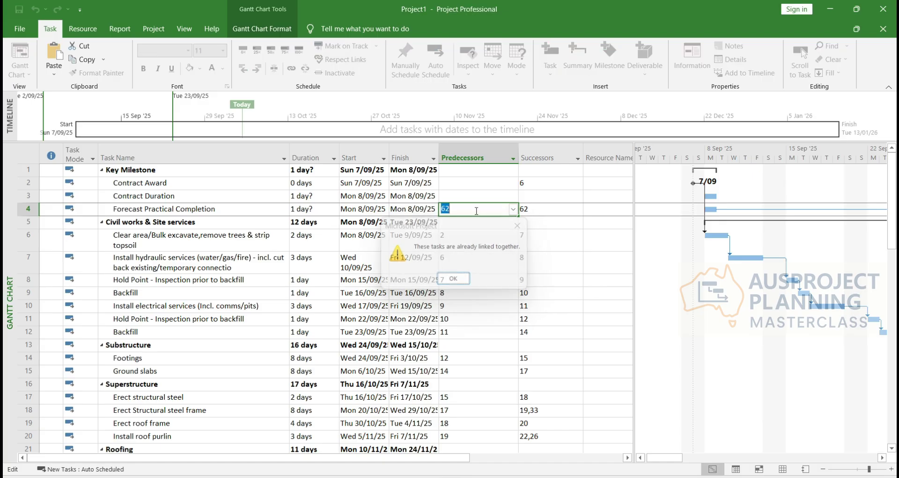
pyautogui.press('Return')
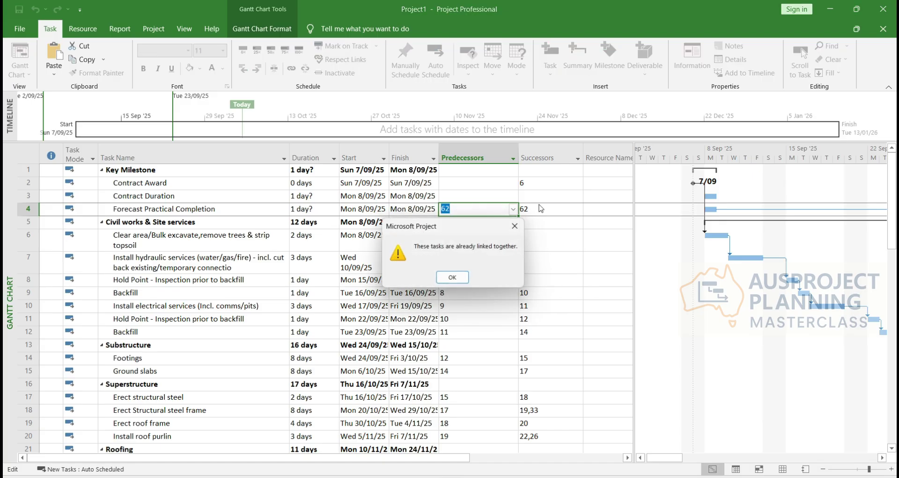
pyautogui.press('Escape')
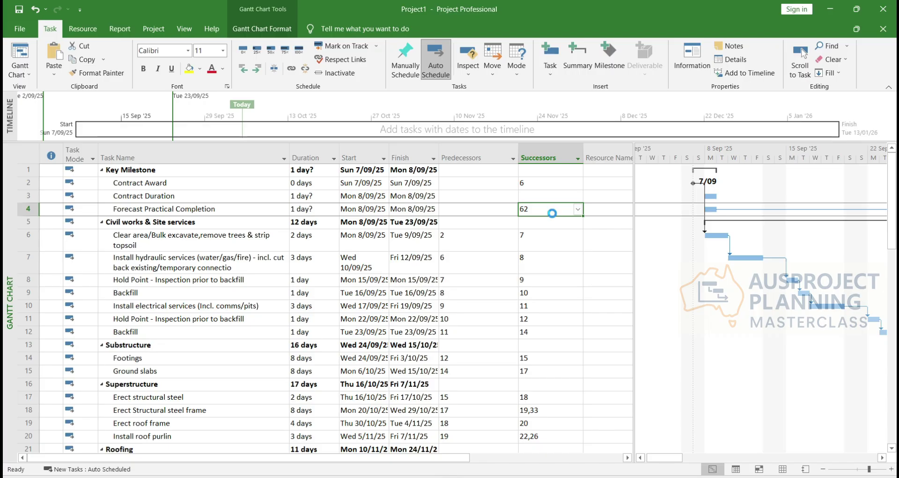
# Remove the successor of Forecast Practical Completion and give the task predecessor 62 instead
pyautogui.press('Escape')
pyautogui.click(478, 208)
pyautogui.write('62')
pyautogui.press('Return')
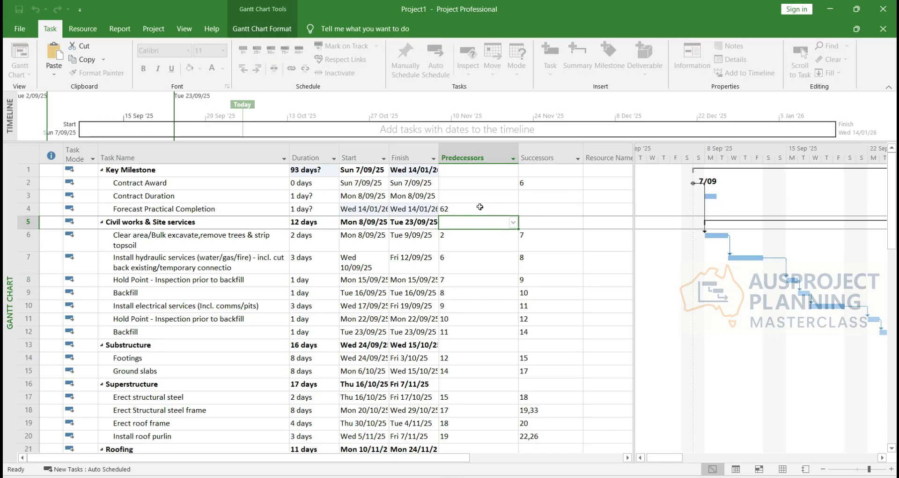
pyautogui.click(480, 206)
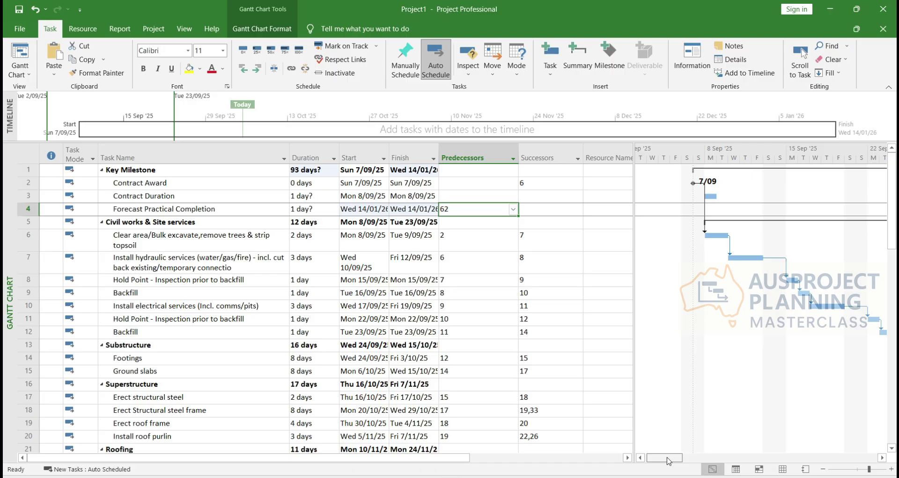
pyautogui.moveTo(668, 462); pyautogui.dragTo(838, 464)
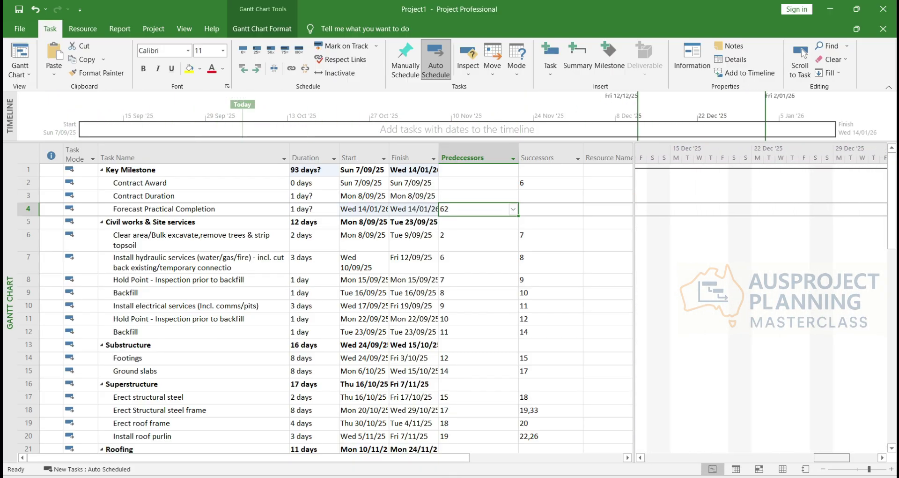
# Set task 2, Contract Award, as the predecessor of both Forecast Practical Completion and Contract Duration, replacing any existing predecessor
pyautogui.press('BackSpace')
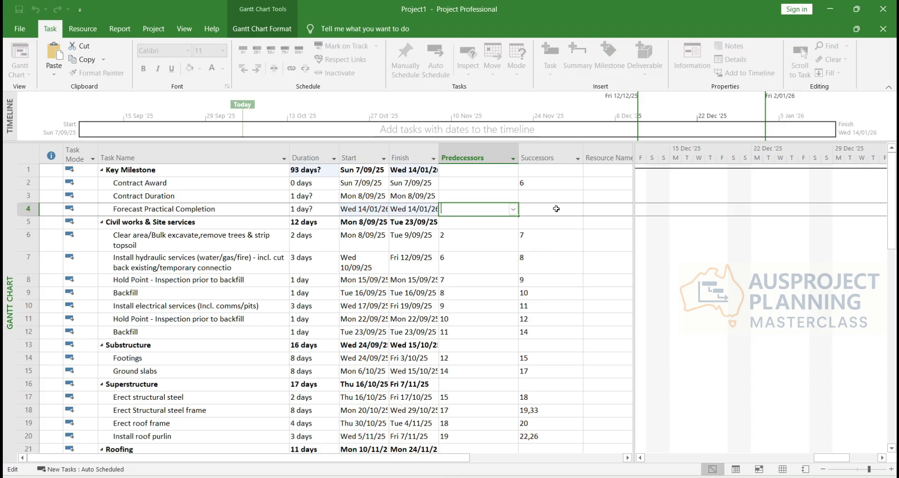
pyautogui.click(554, 204)
pyautogui.click(457, 209)
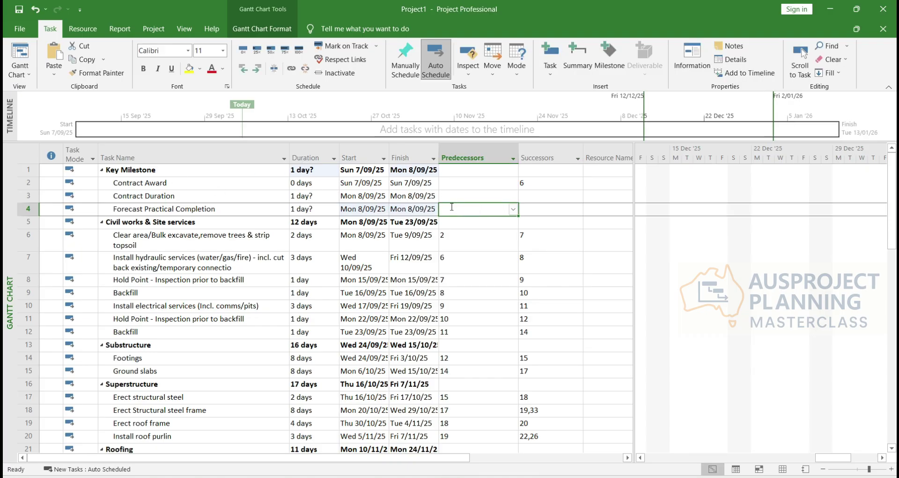
pyautogui.write('2')
pyautogui.press('Return')
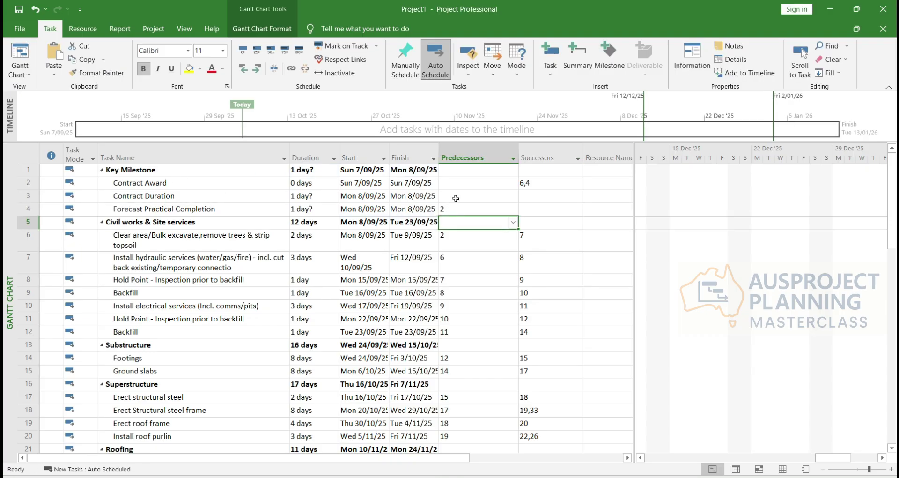
pyautogui.click(456, 198)
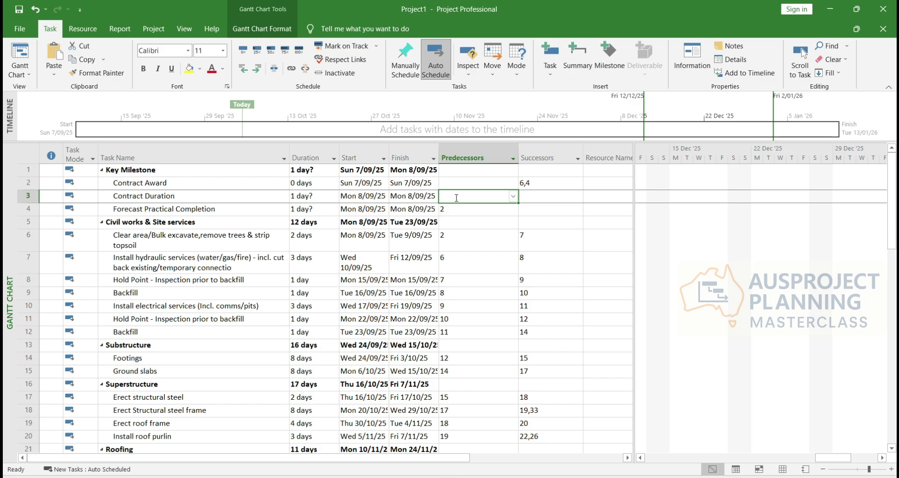
pyautogui.write('2')
pyautogui.press('Return')
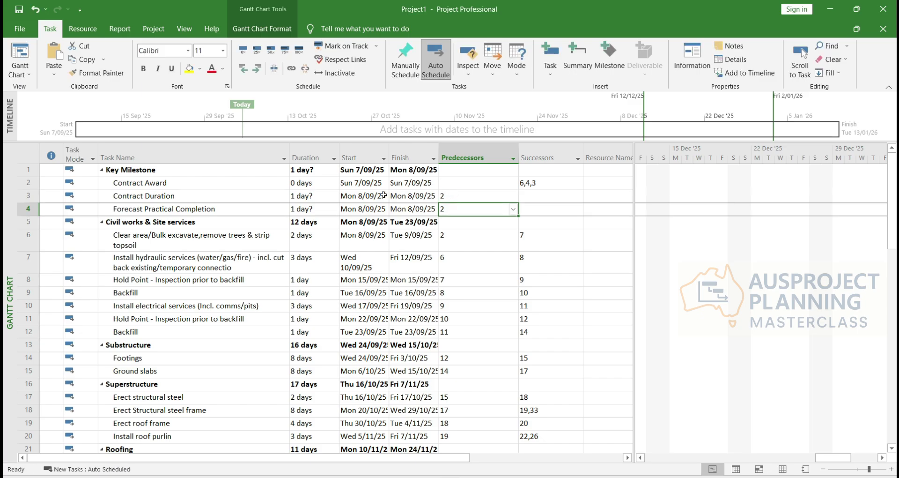
# Set the duration of the Contract Duration task to 35 elapsed weeks (35 ewks) and widen the Gantt chart area
pyautogui.click(293, 198)
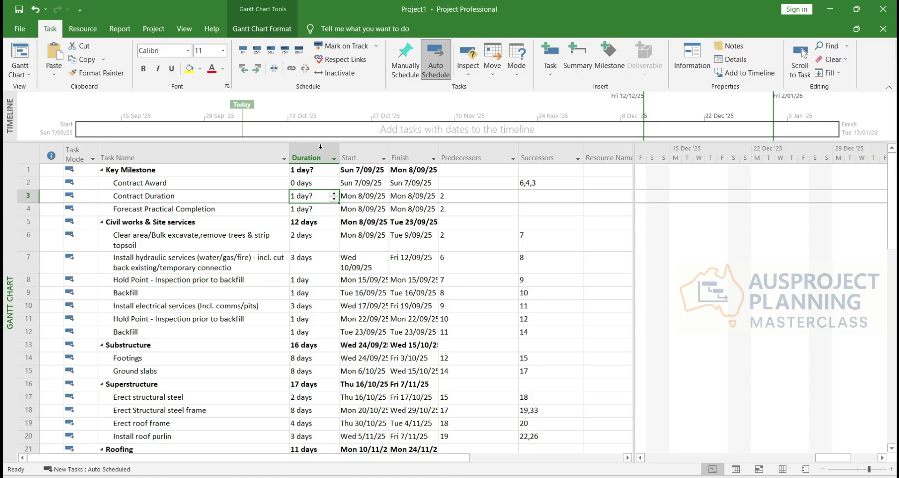
pyautogui.write('35')
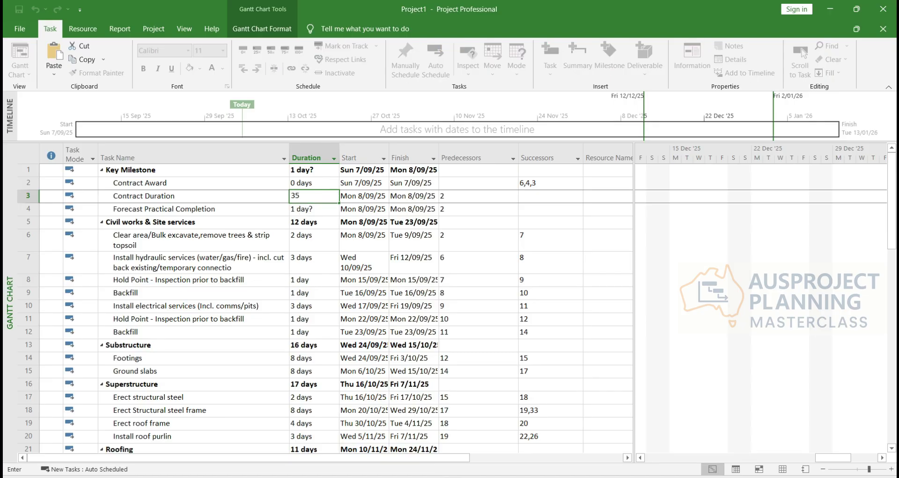
pyautogui.write('ew')
pyautogui.press('Return')
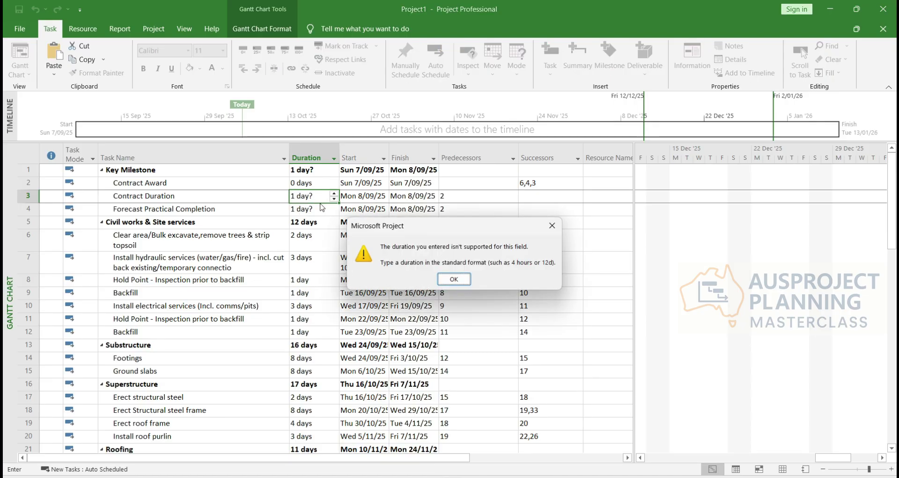
pyautogui.click(453, 278)
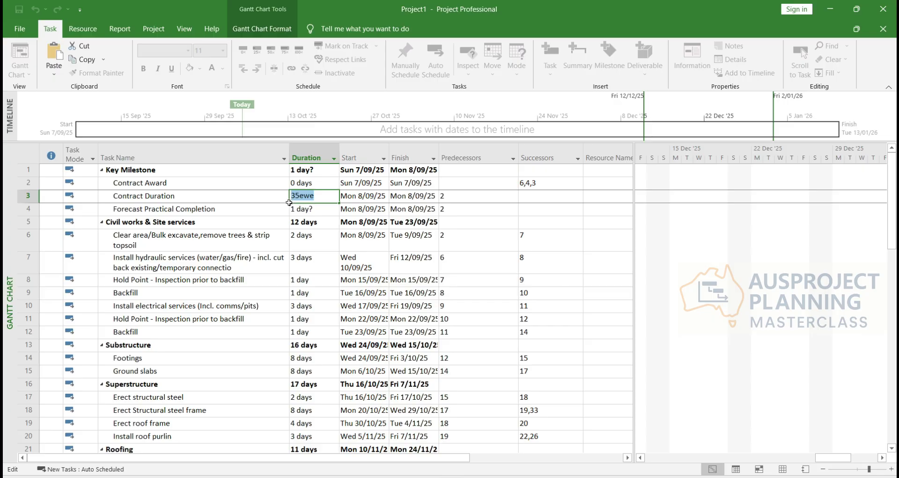
pyautogui.click(325, 197)
pyautogui.write('ewks')
pyautogui.press('Return')
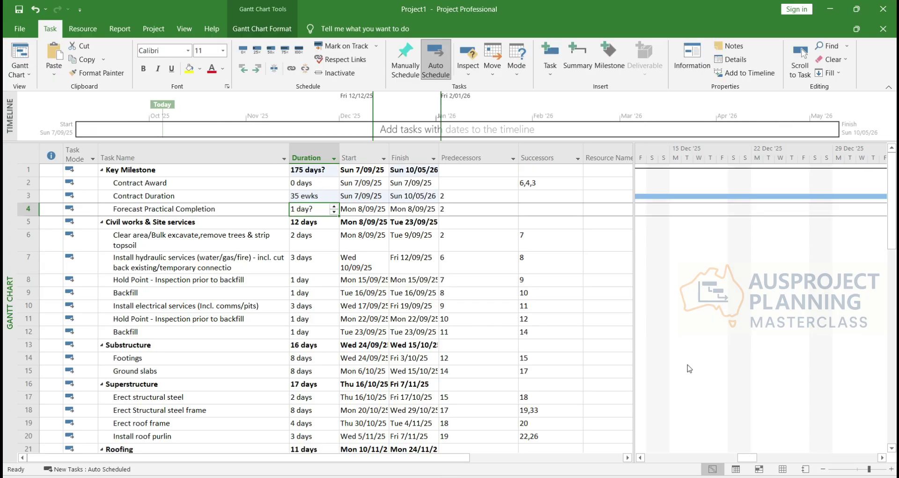
pyautogui.moveTo(632, 273); pyautogui.dragTo(591, 273)
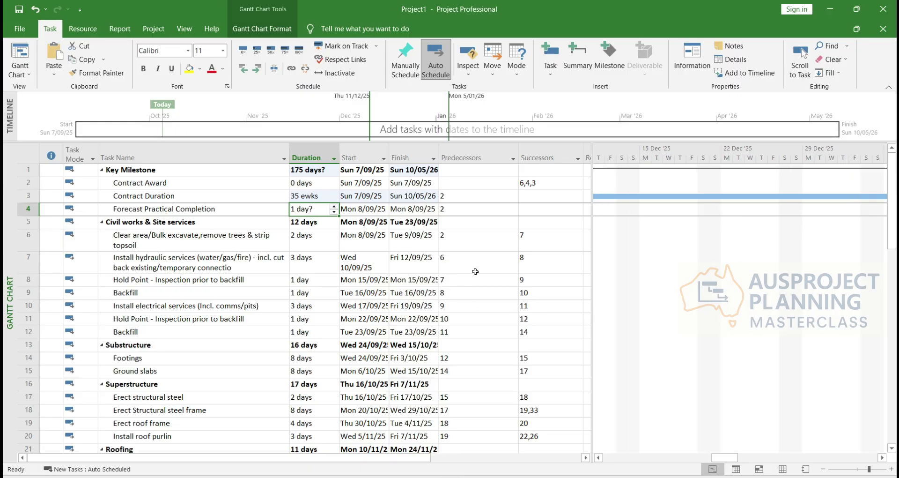
# Enter task 62 as the successor of Forecast Practical Completion
pyautogui.click(466, 208)
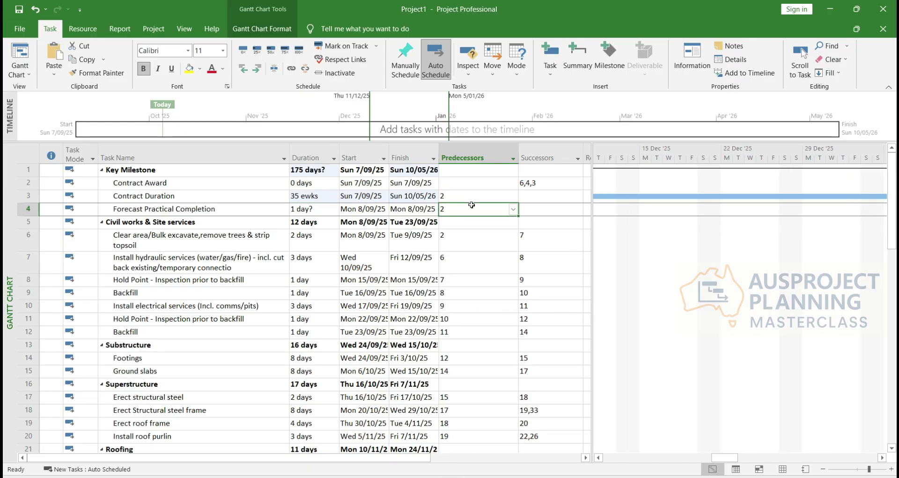
pyautogui.click(542, 209)
pyautogui.write('62')
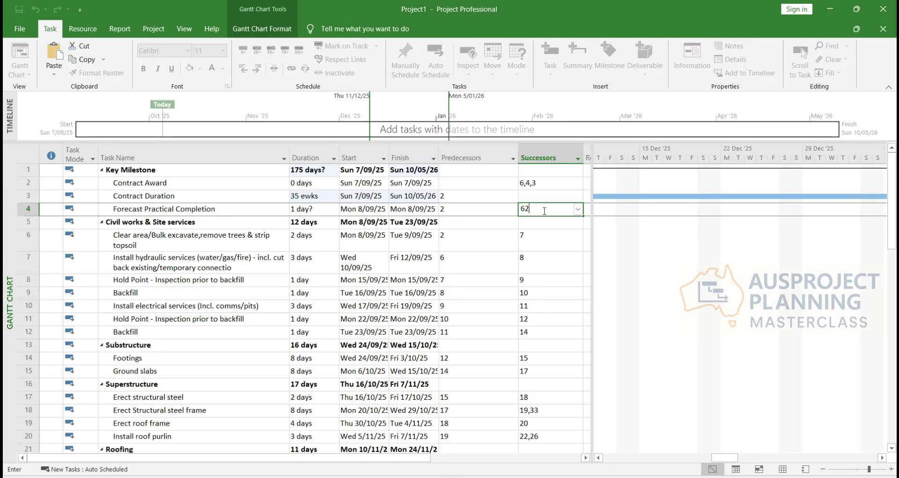
pyautogui.press('Return')
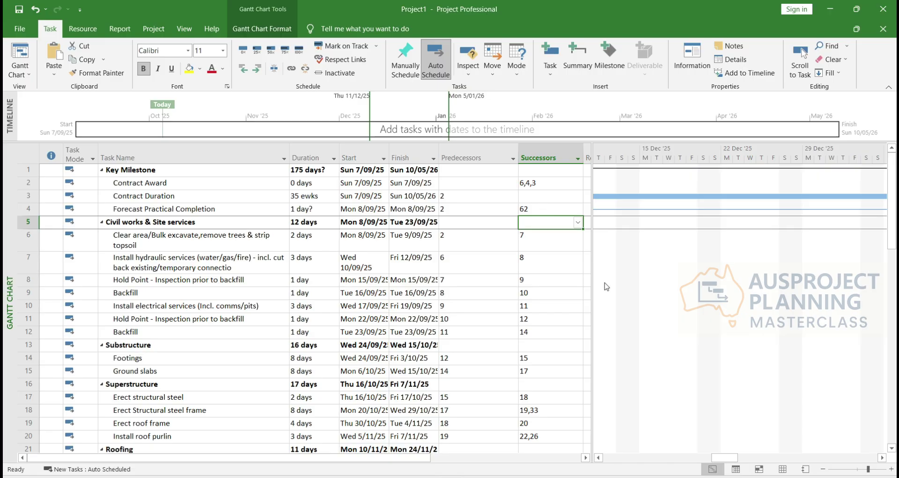
pyautogui.moveTo(724, 457)
pyautogui.mouseDown()
pyautogui.moveTo(740, 463)
pyautogui.moveTo(729, 460)
pyautogui.mouseUp()
# Try to replace the predecessor of Forecast Practical Completion while keeping its successor link to task 62, and discard the entry
pyautogui.click(476, 209)
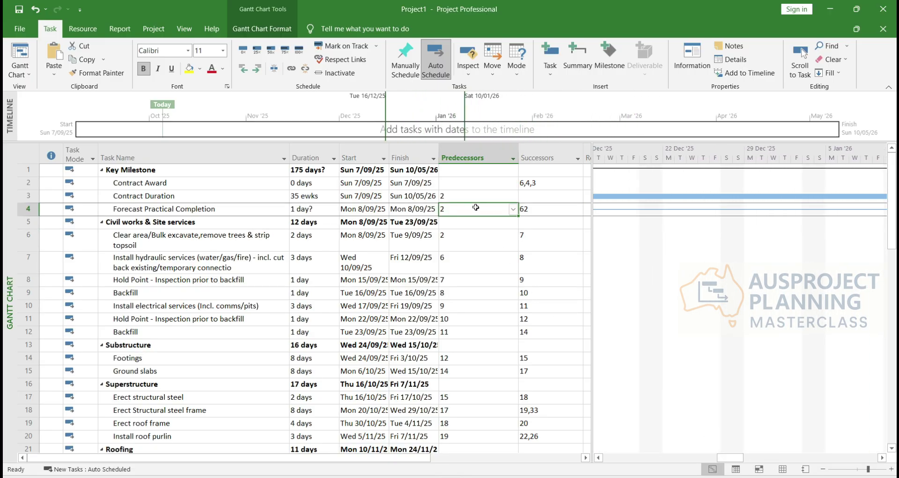
pyautogui.write('621')
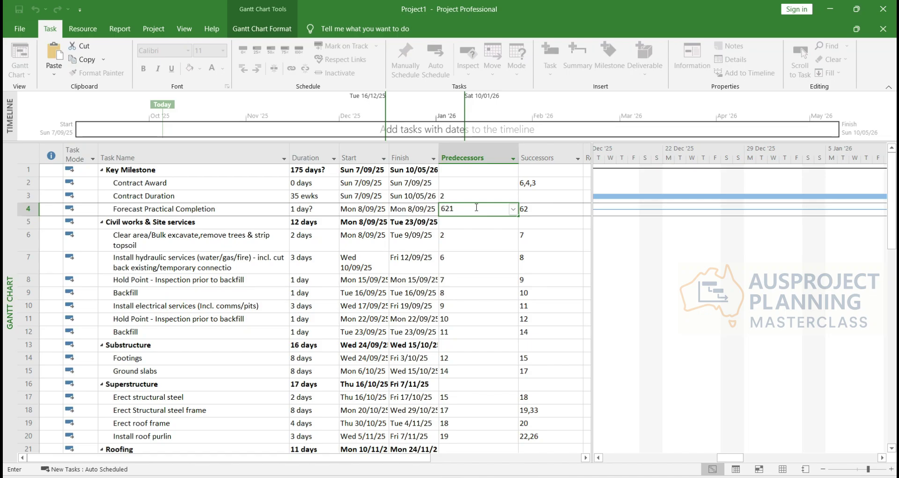
pyautogui.press('Return')
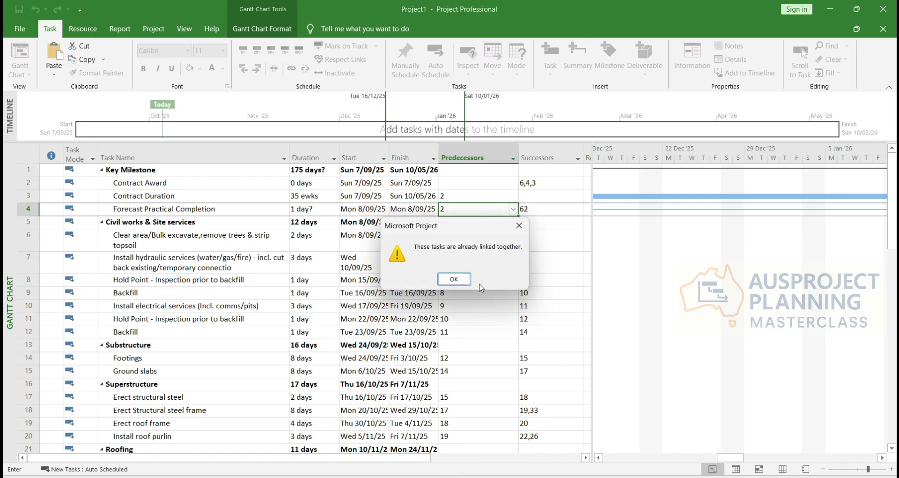
pyautogui.press('Return')
pyautogui.press('Escape')
# Clear the successor of Forecast Practical Completion and make task 62 its predecessor instead of Contract Award
pyautogui.click(545, 208)
pyautogui.press('Delete')
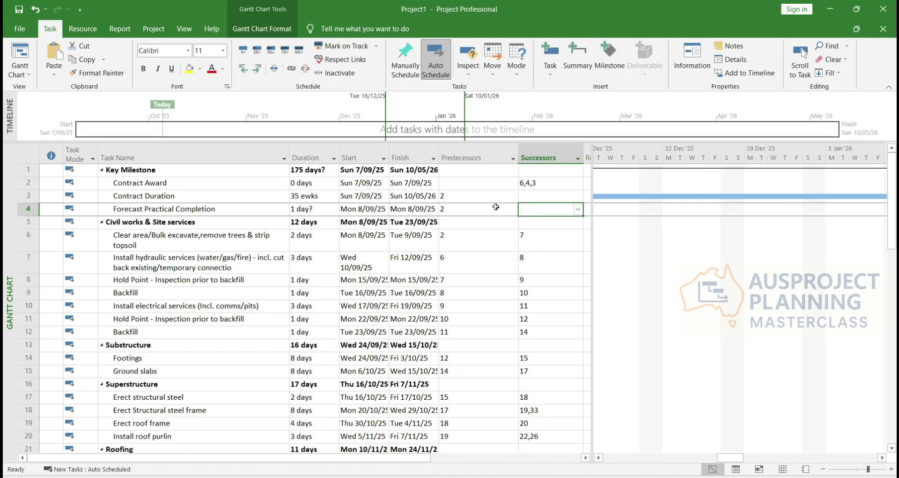
pyautogui.click(481, 209)
pyautogui.write('62')
pyautogui.press('Return')
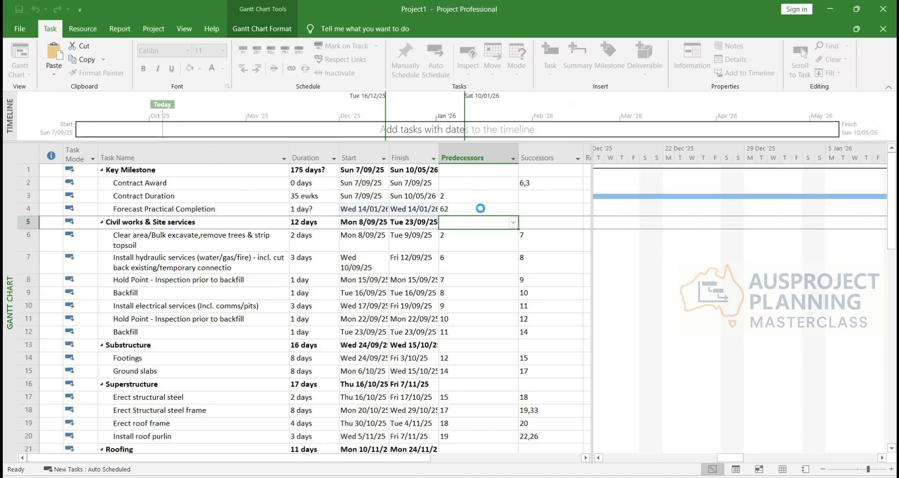
pyautogui.press('Up')
pyautogui.press('Right')
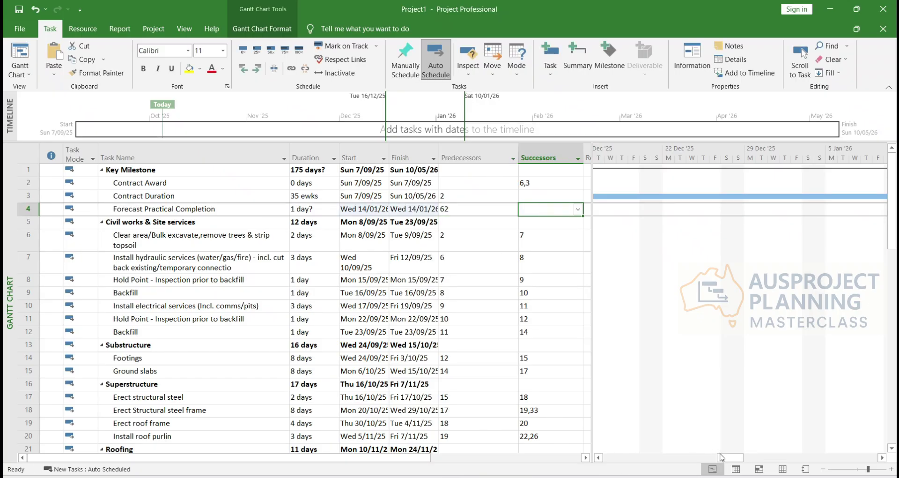
# Turn Forecast Practical Completion into a milestone by setting its duration to 0 days
pyautogui.moveTo(721, 456); pyautogui.dragTo(581, 449)
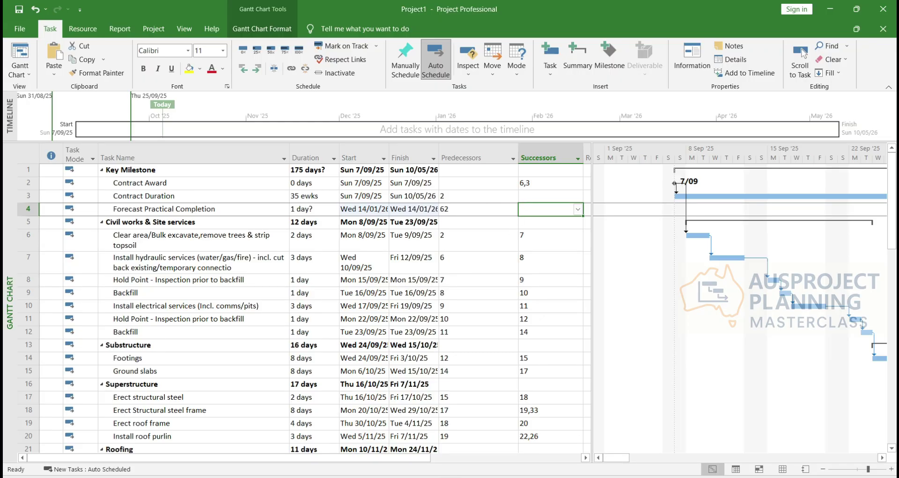
pyautogui.press('Return')
pyautogui.click(199, 212)
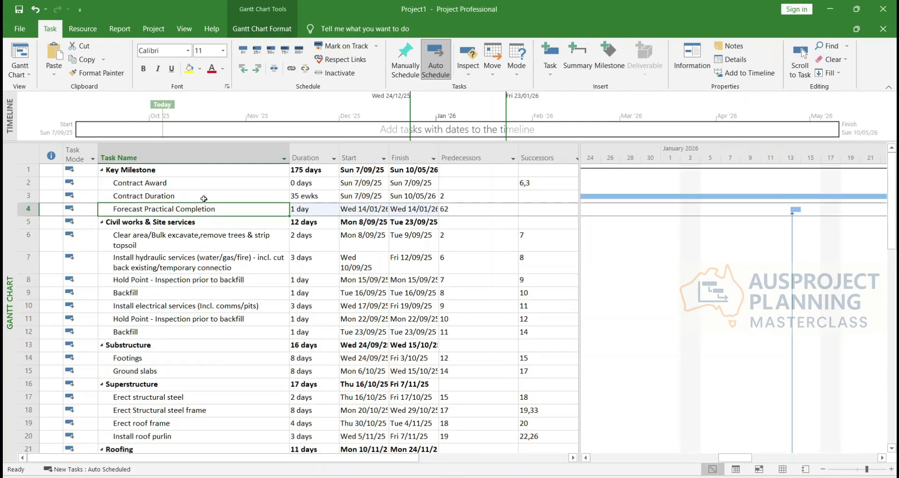
pyautogui.press('Up')
pyautogui.click(199, 211)
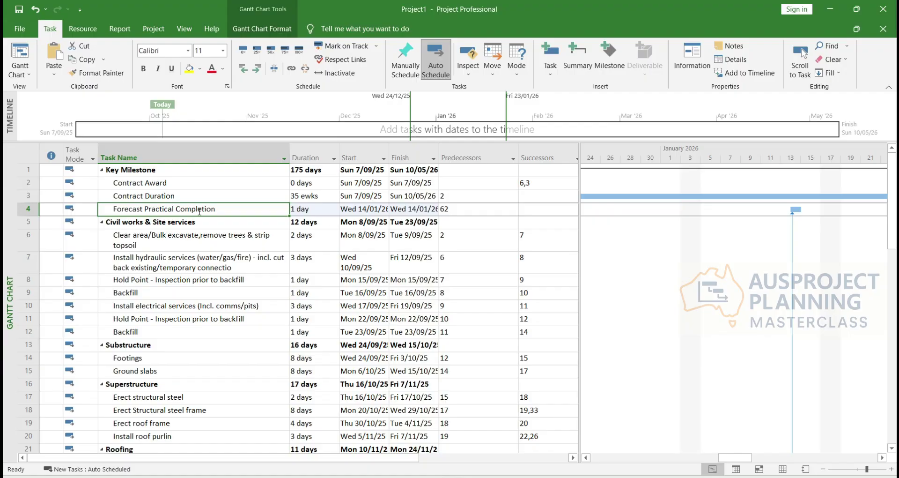
pyautogui.click(222, 193)
pyautogui.click(308, 212)
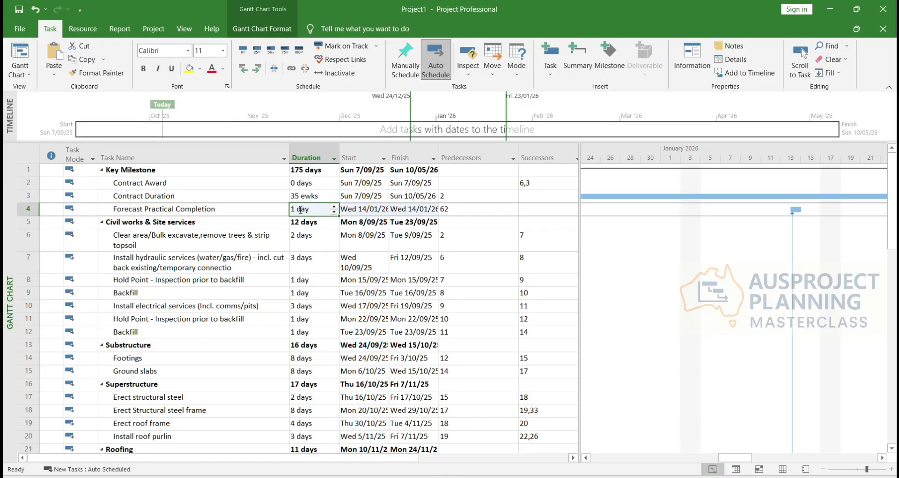
pyautogui.write('0')
pyautogui.press('Return')
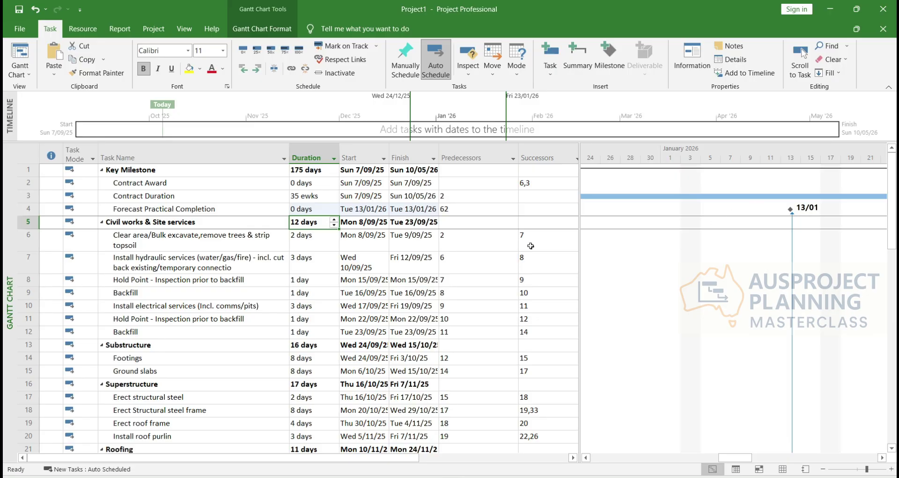
# Set the start date of the Key Milestone summary task to Monday 8 September 2025
pyautogui.click(420, 209)
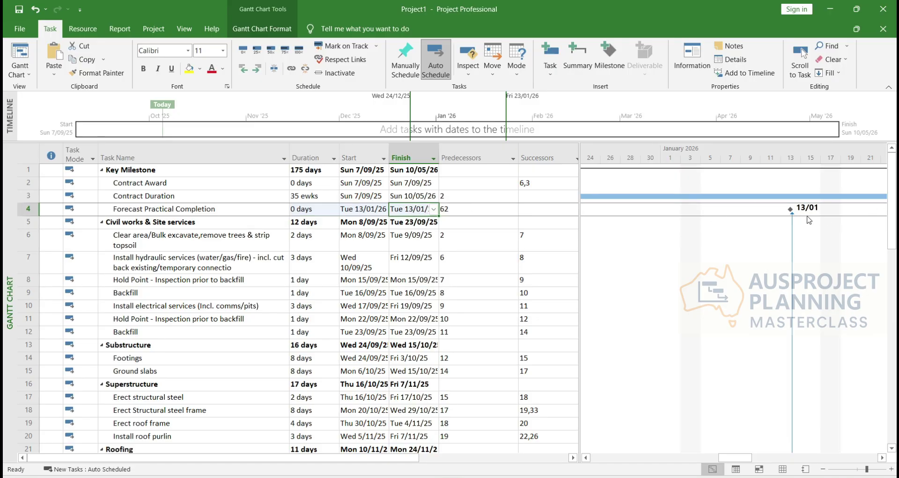
pyautogui.click(363, 192)
pyautogui.click(351, 170)
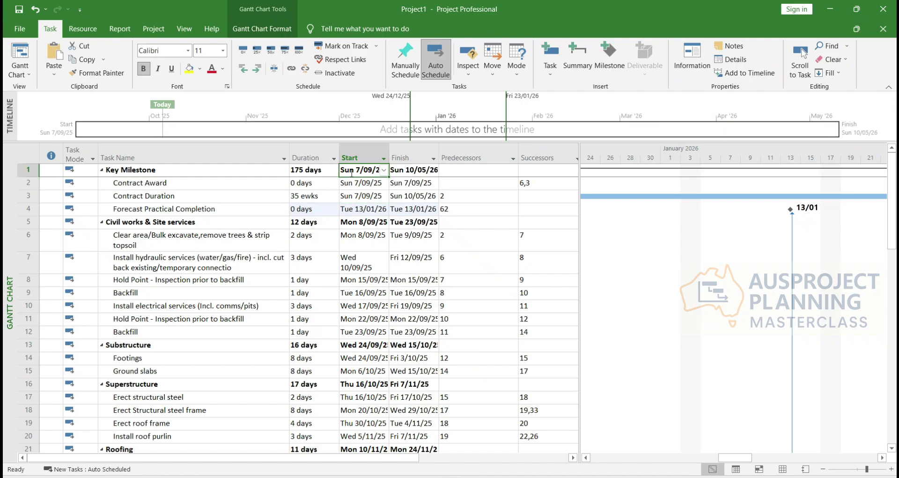
pyautogui.click(384, 171)
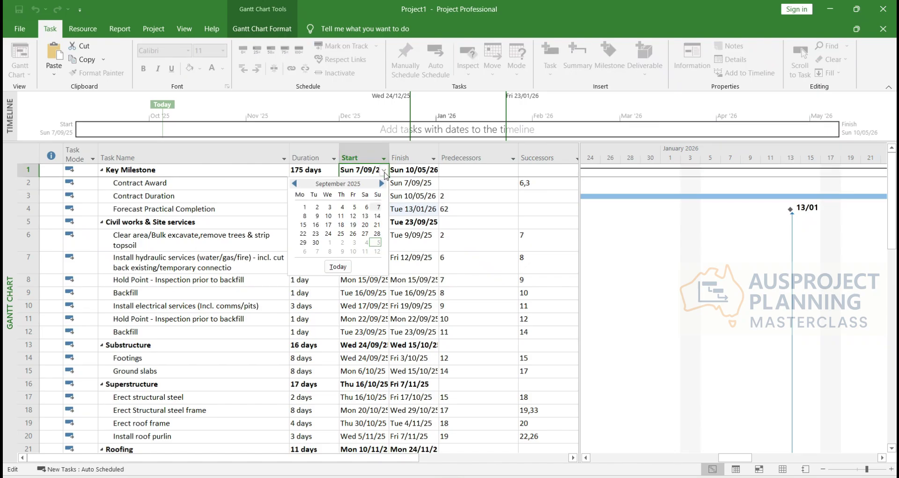
pyautogui.click(305, 215)
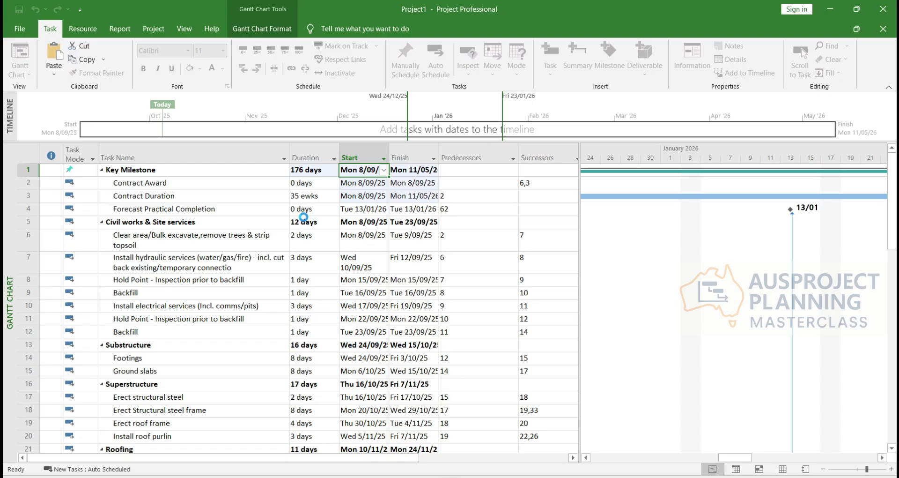
pyautogui.click(386, 239)
pyautogui.click(408, 197)
pyautogui.click(408, 184)
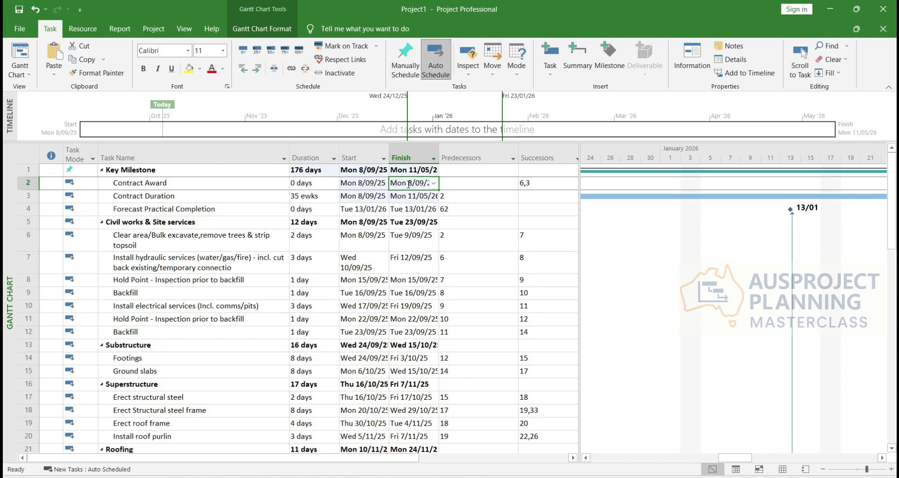
# Set the duration of the Contract Duration task to 20 elapsed weeks (20 ewks)
pyautogui.click(364, 183)
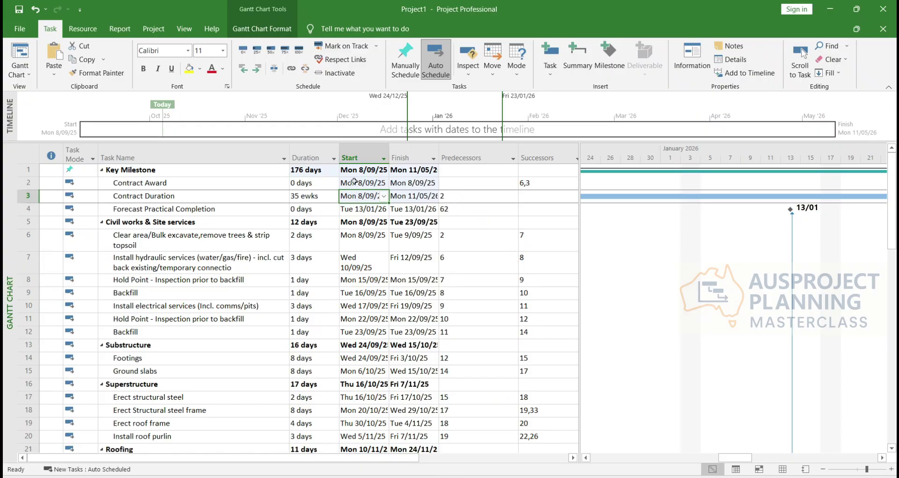
pyautogui.click(405, 197)
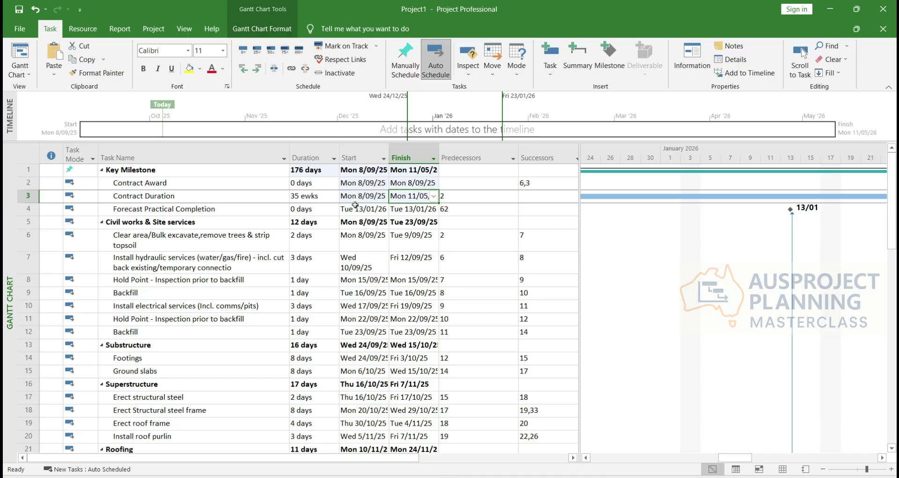
pyautogui.click(307, 197)
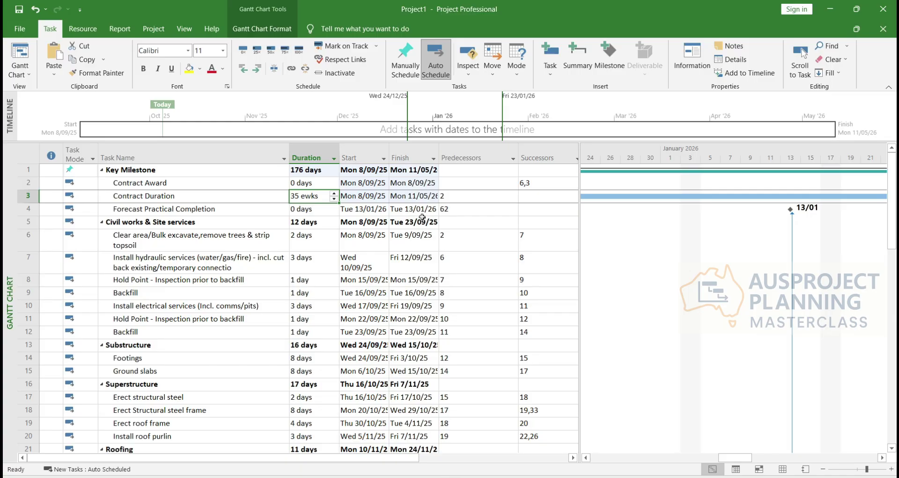
pyautogui.write('20 ewks')
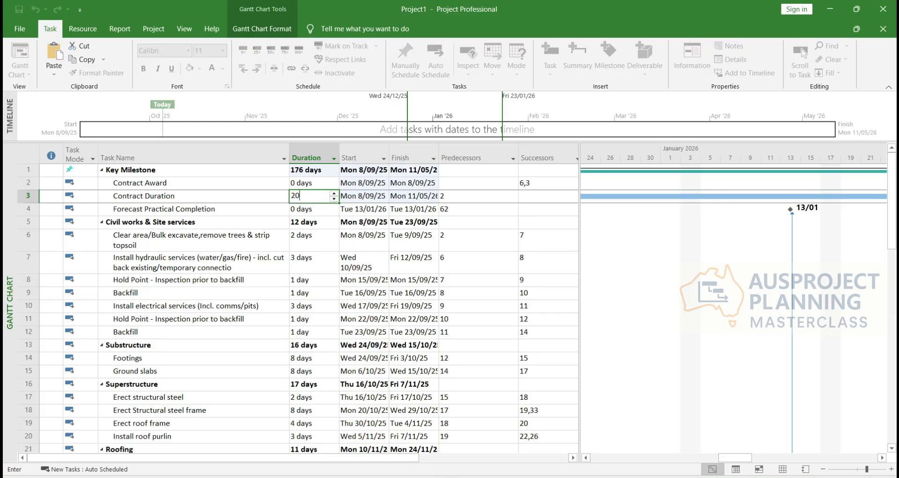
pyautogui.press('Return')
# Set the duration of the Contract Duration task to 18 elapsed weeks (18 ewks)
pyautogui.click(314, 194)
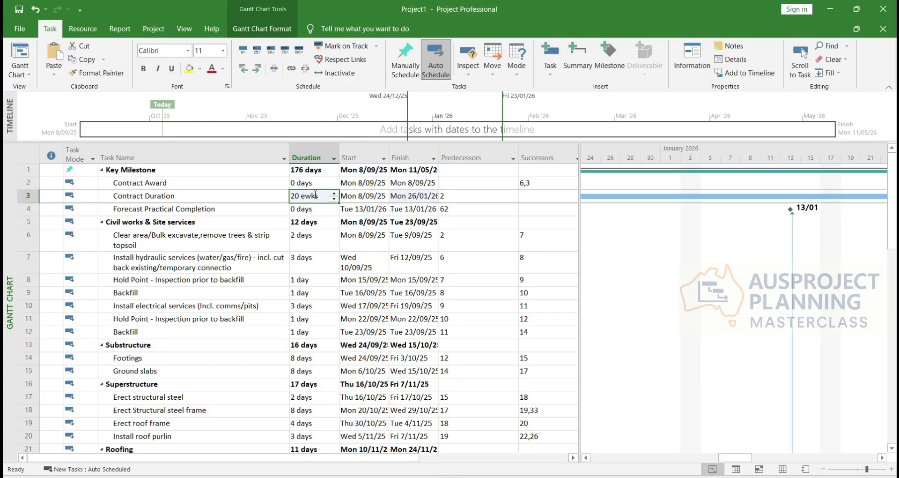
pyautogui.write('18 ewks')
pyautogui.press('Return')
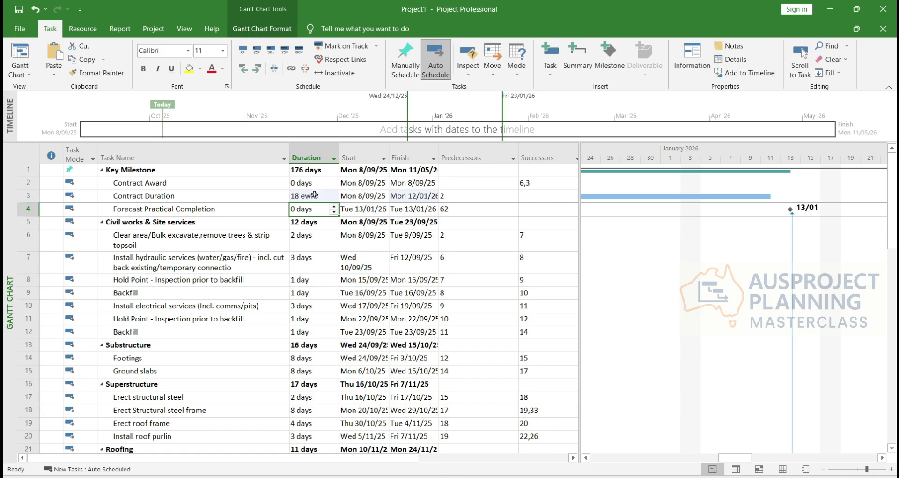
pyautogui.click(315, 195)
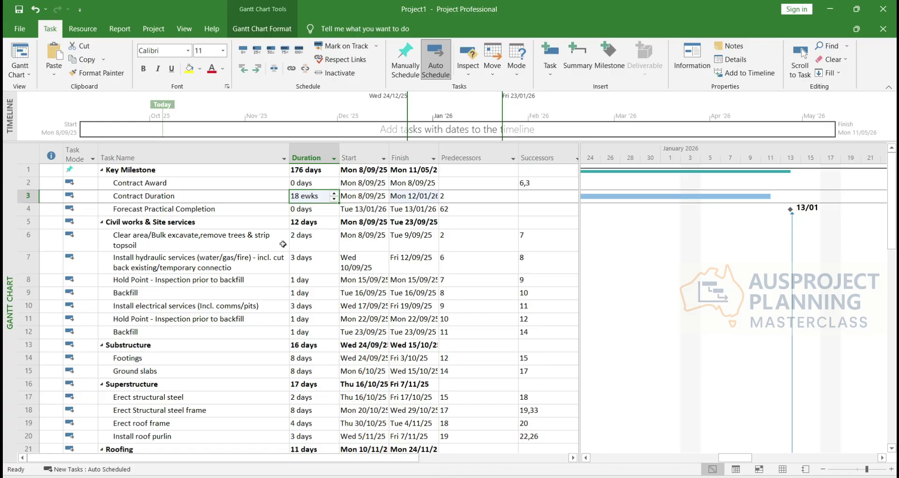
# Set the duration of Erect Structural steel frame to 7 days and compare the finish dates of Contract Duration and Forecast Practical Completion
pyautogui.click(308, 209)
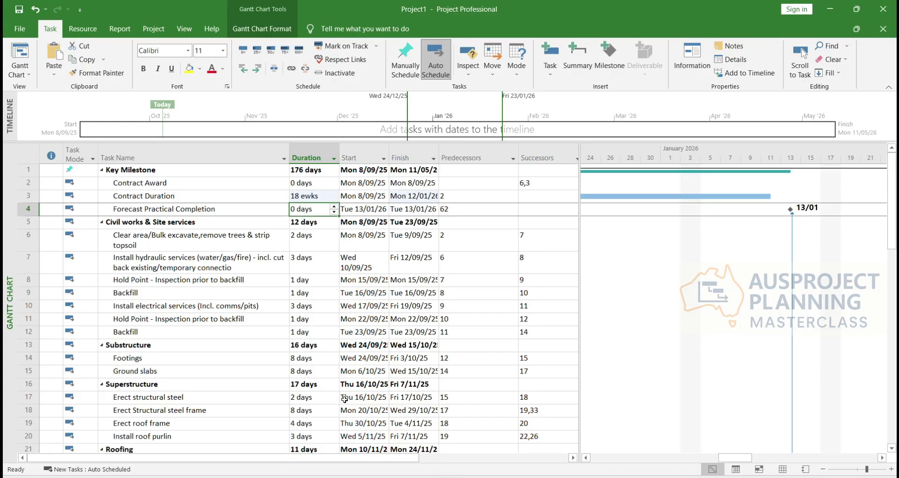
pyautogui.click(301, 361)
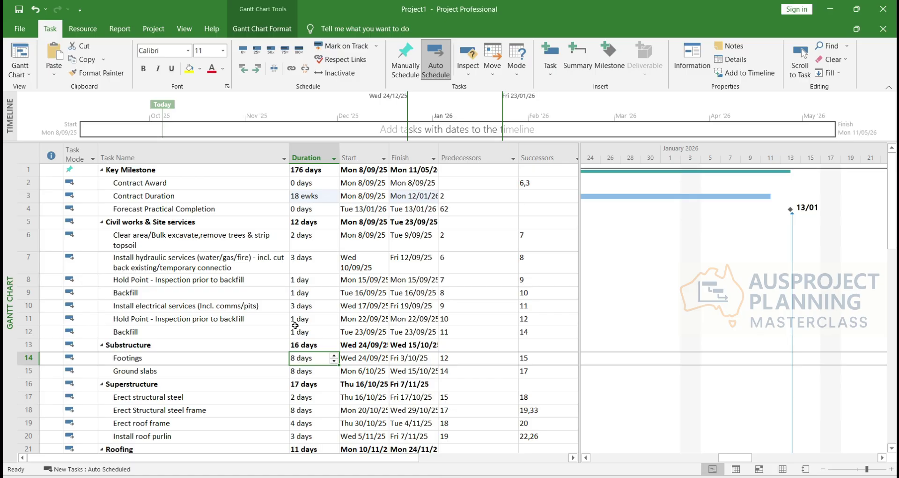
pyautogui.click(306, 304)
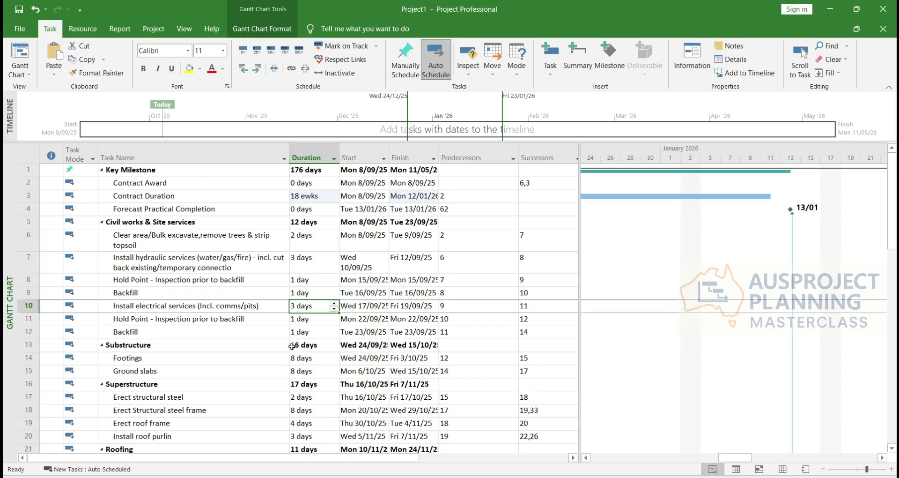
pyautogui.click(309, 409)
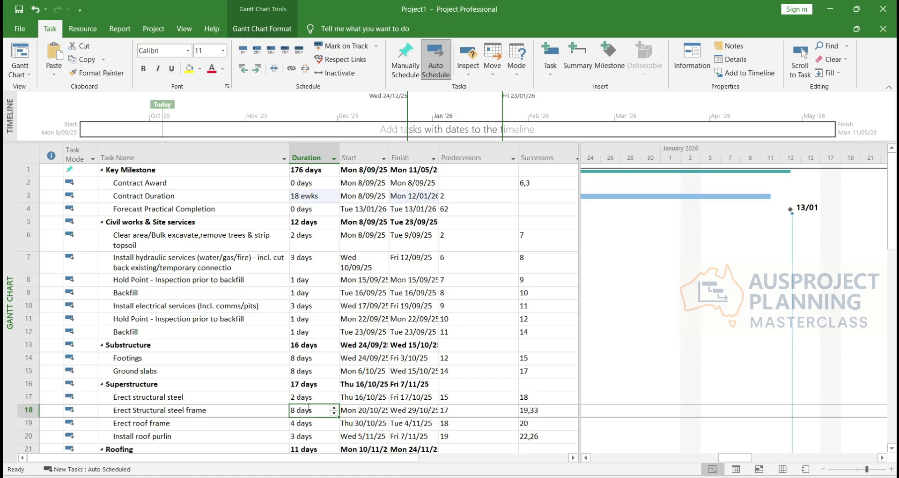
pyautogui.write('7')
pyautogui.press('Return')
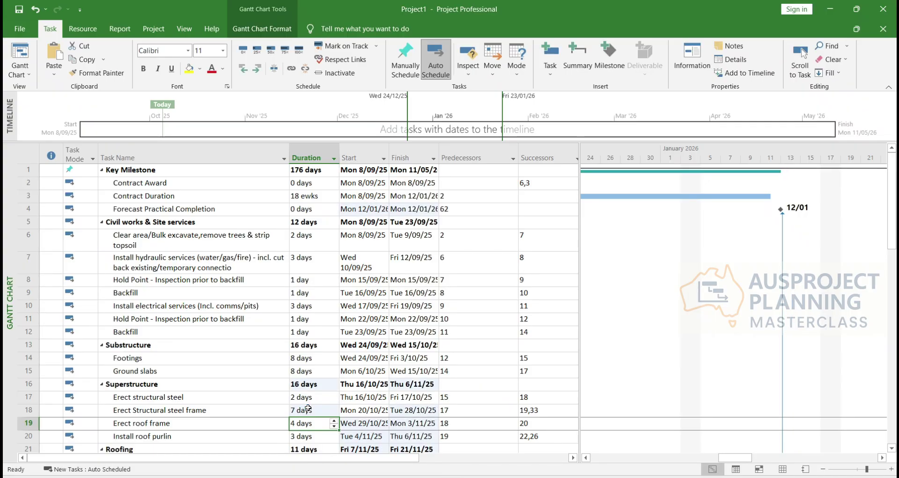
pyautogui.click(400, 210)
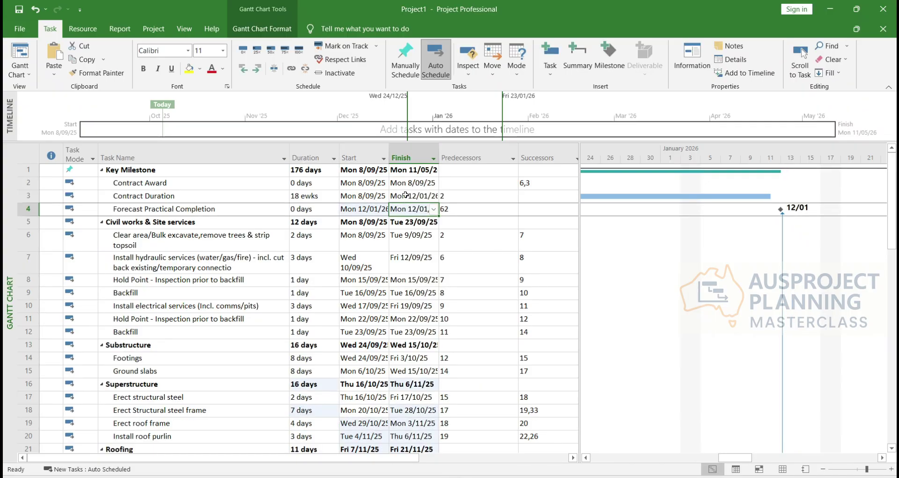
pyautogui.click(406, 195)
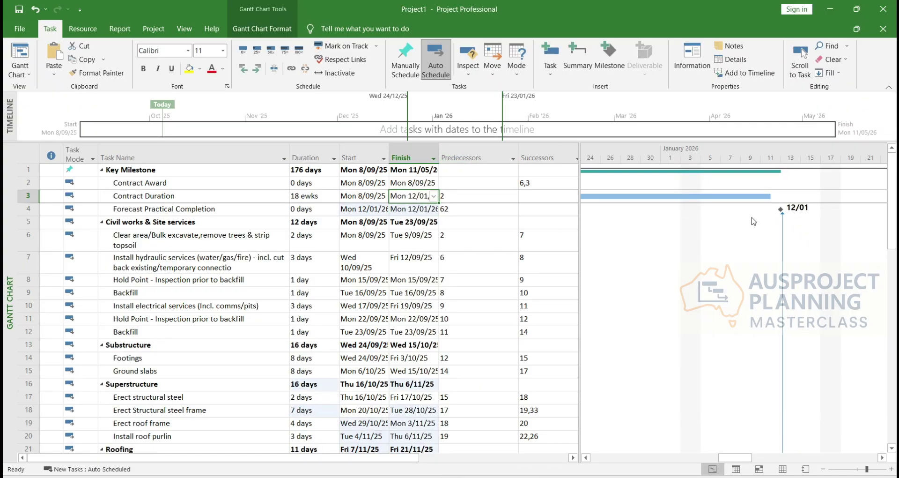
pyautogui.click(744, 194)
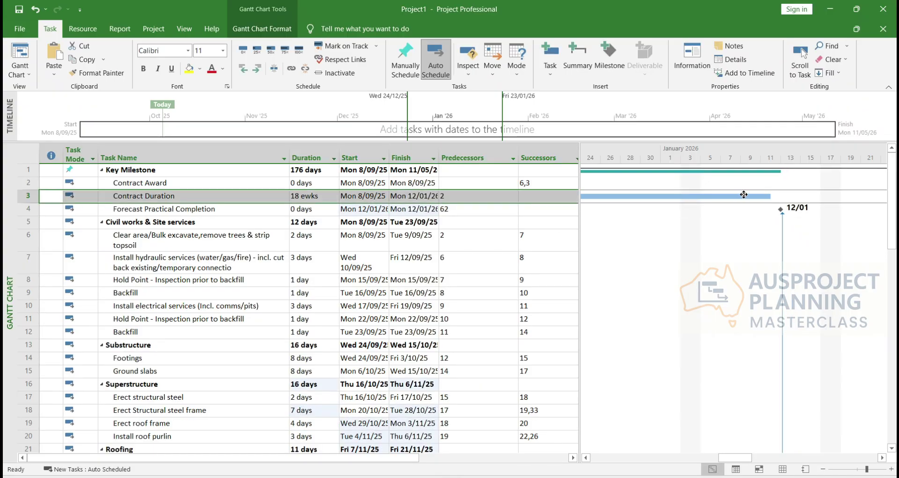
pyautogui.click(405, 205)
pyautogui.click(386, 257)
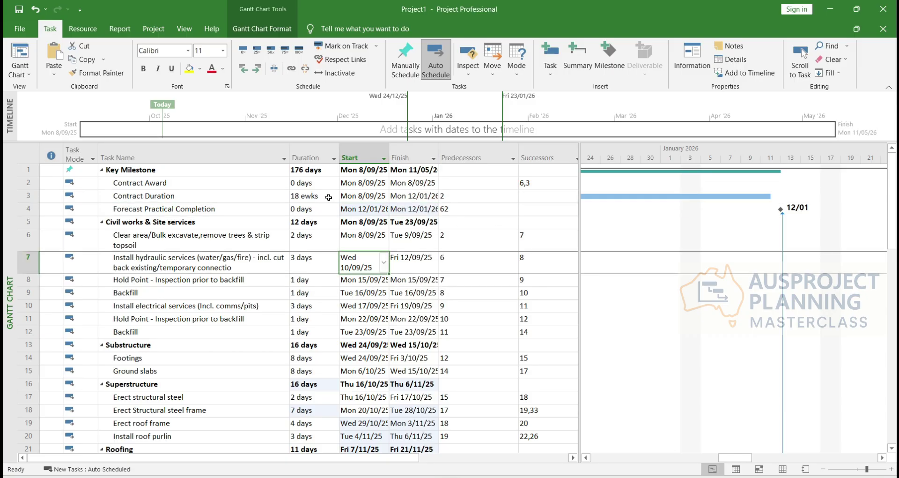
# Set the duration of the Forecast Practical Completion milestone to 0 elapsed days
pyautogui.click(311, 212)
pyautogui.write('e')
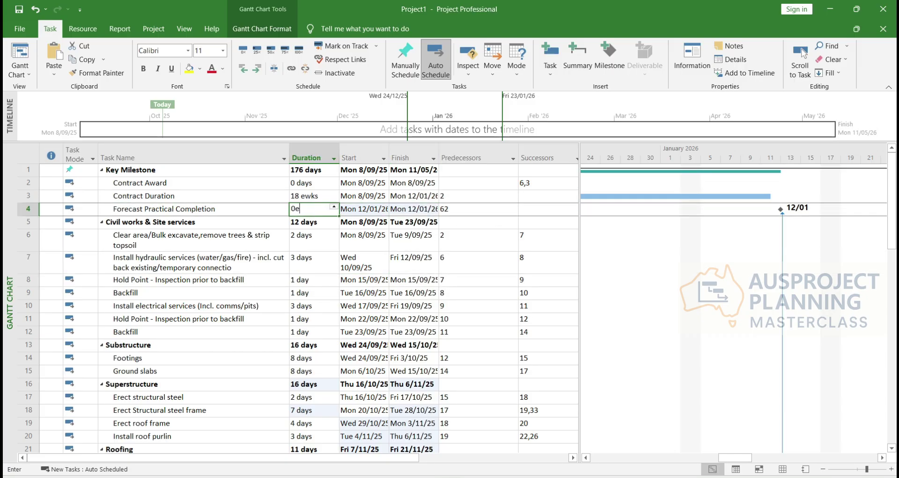
pyautogui.press('Return')
pyautogui.click(312, 210)
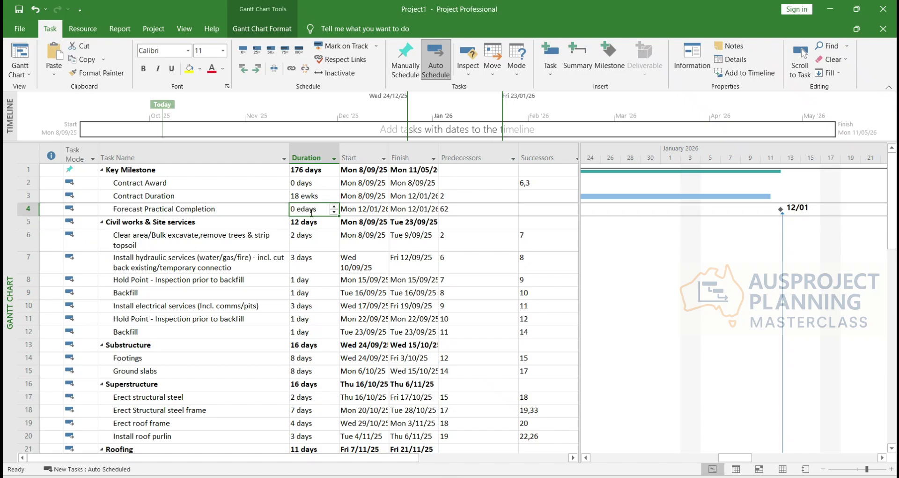
pyautogui.click(394, 331)
# Link the Install mechanical plant task to Initial testing & commissioning of services by entering 59 as its successor
pyautogui.scroll(-4, 392, 305)
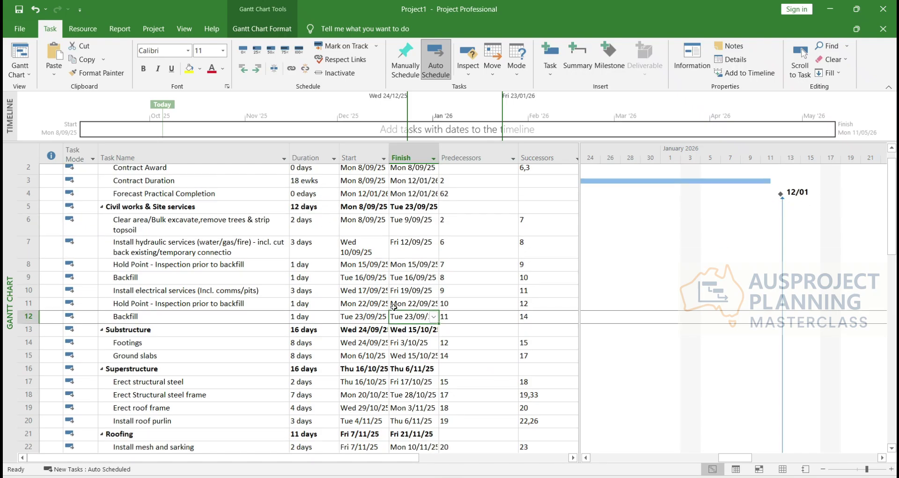
pyautogui.scroll(-13, 392, 305)
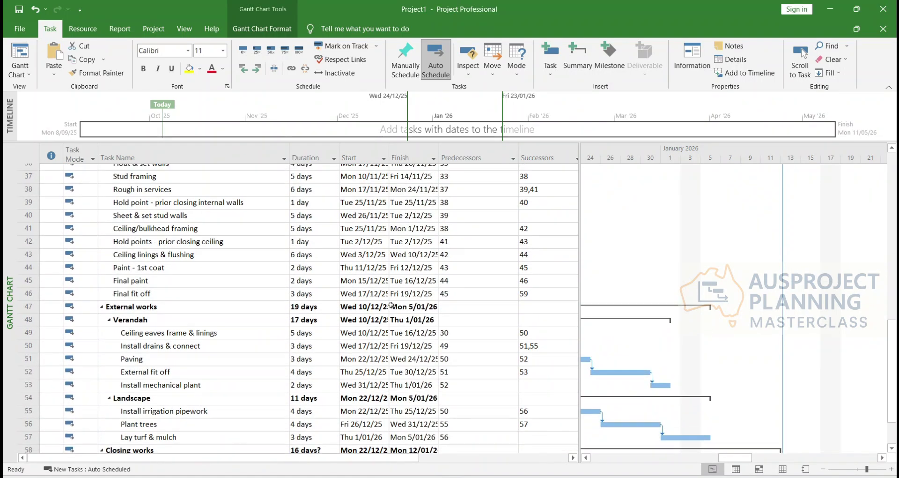
pyautogui.scroll(-1, 391, 305)
pyautogui.click(487, 184)
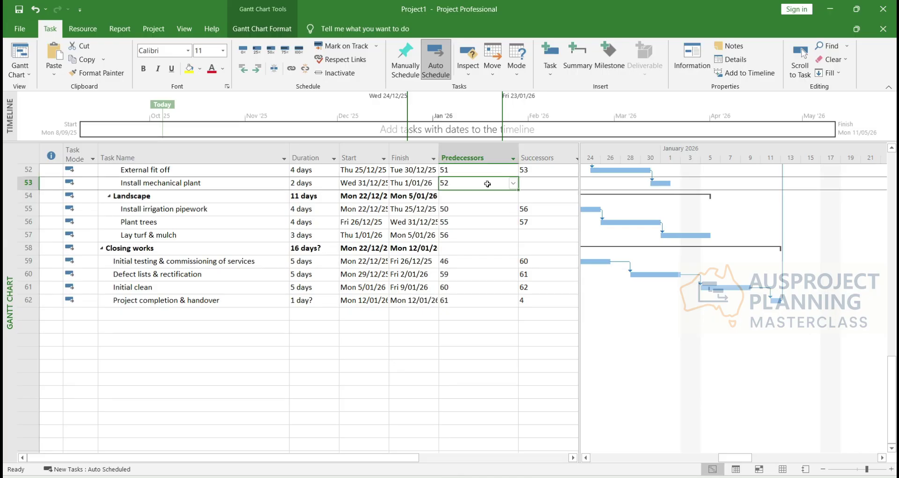
pyautogui.scroll(3, 473, 212)
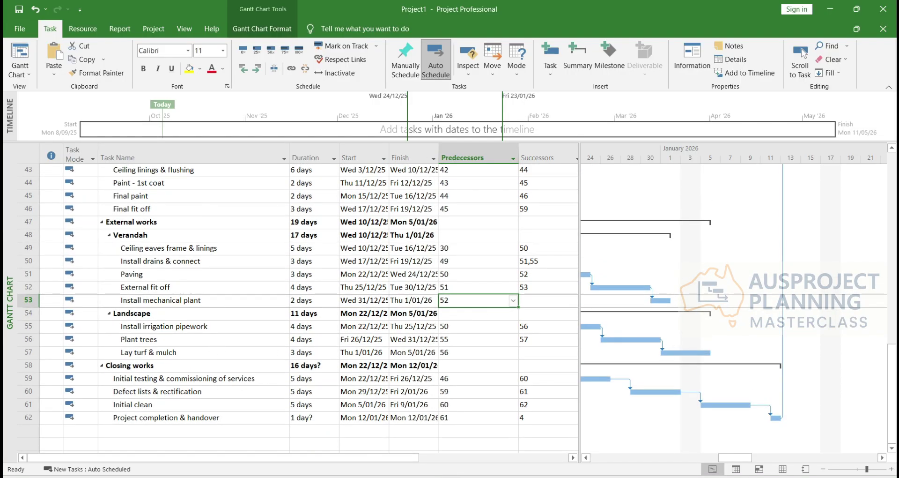
pyautogui.moveTo(728, 458); pyautogui.dragTo(711, 458)
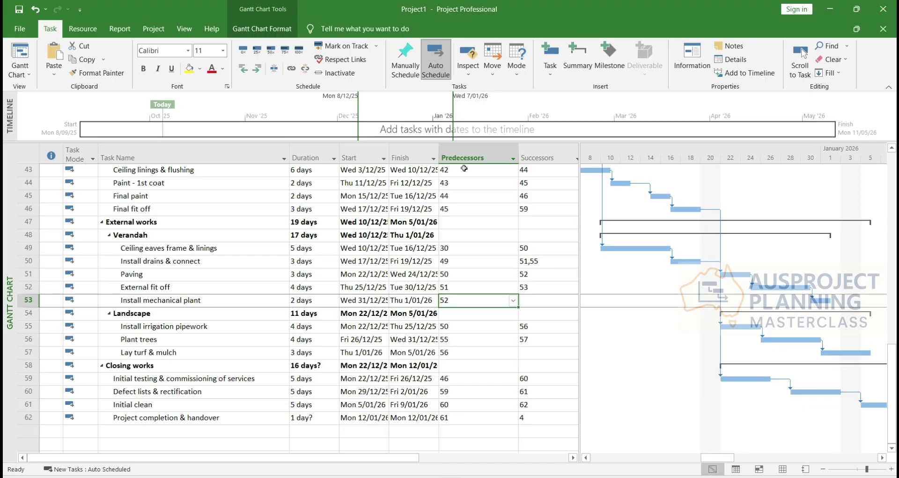
pyautogui.click(533, 294)
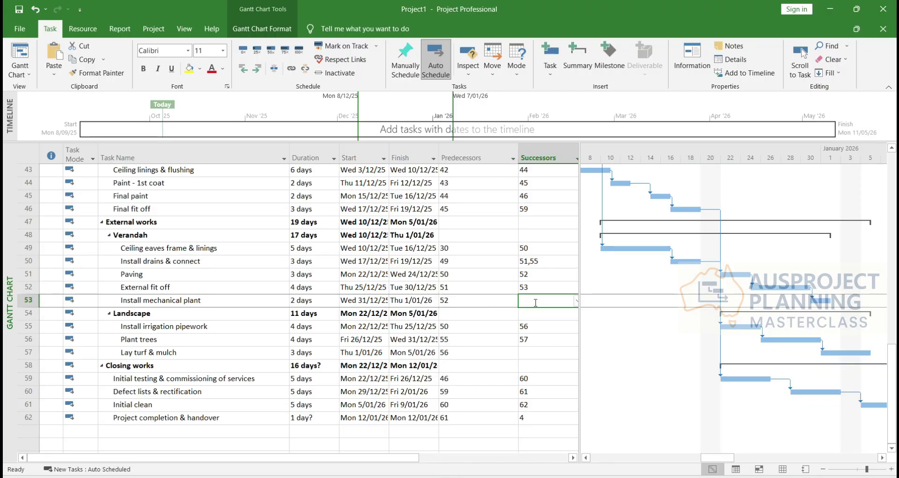
pyautogui.click(532, 356)
pyautogui.click(534, 300)
pyautogui.write('59')
pyautogui.press('Return')
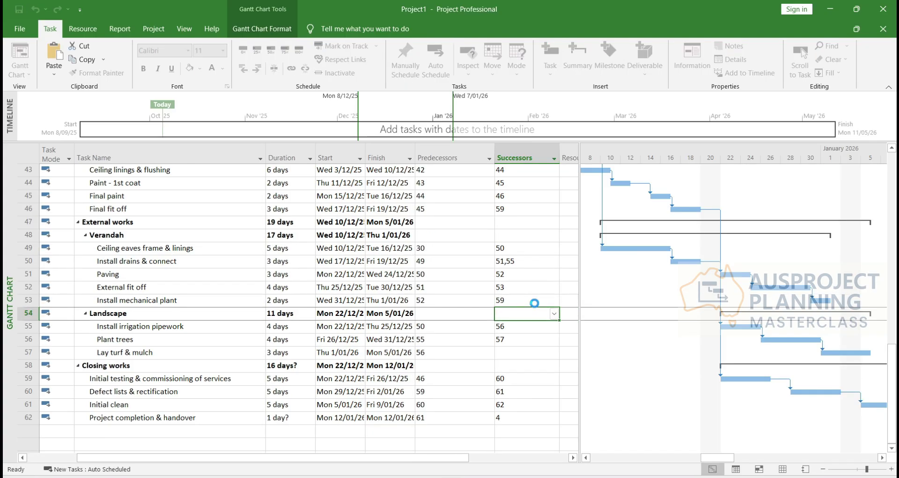
# Link the Lay turf & mulch task to Defect lists & rectification by entering 60 as its successor
pyautogui.press('Down')
pyautogui.press('Down')
pyautogui.press('Down')
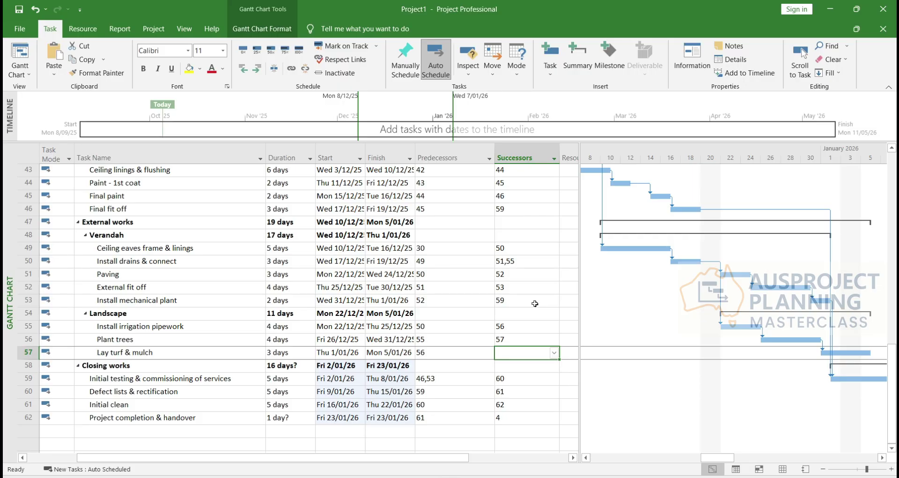
pyautogui.write('60')
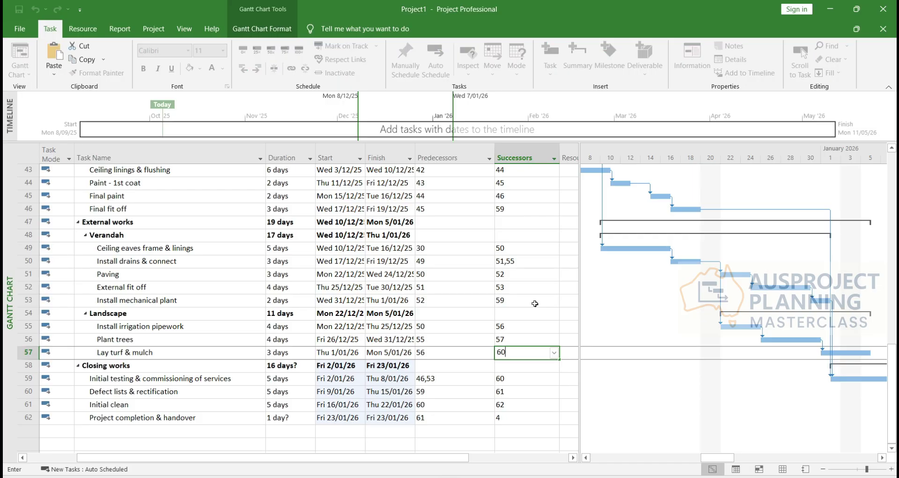
pyautogui.press('Return')
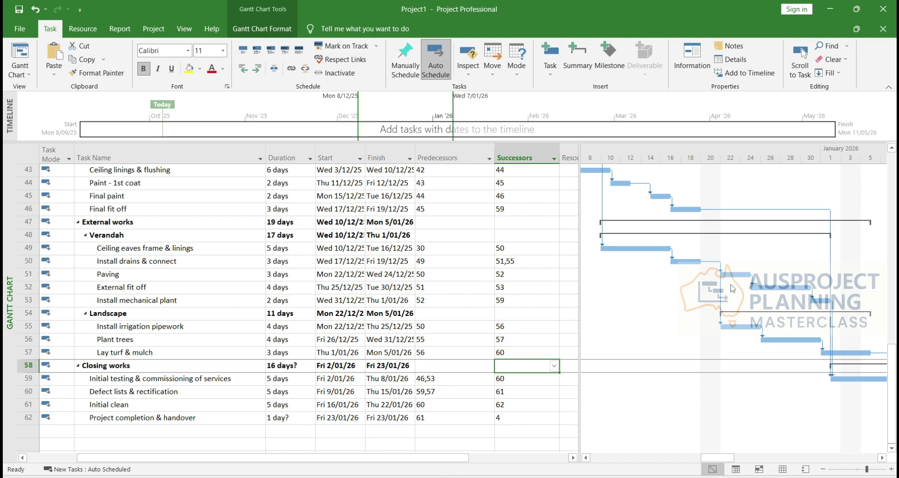
# Link the Sheet & set stud walls task to Ceiling/bulkhead framing by entering 41 as its successor
pyautogui.scroll(4, 765, 316)
pyautogui.scroll(1, 766, 316)
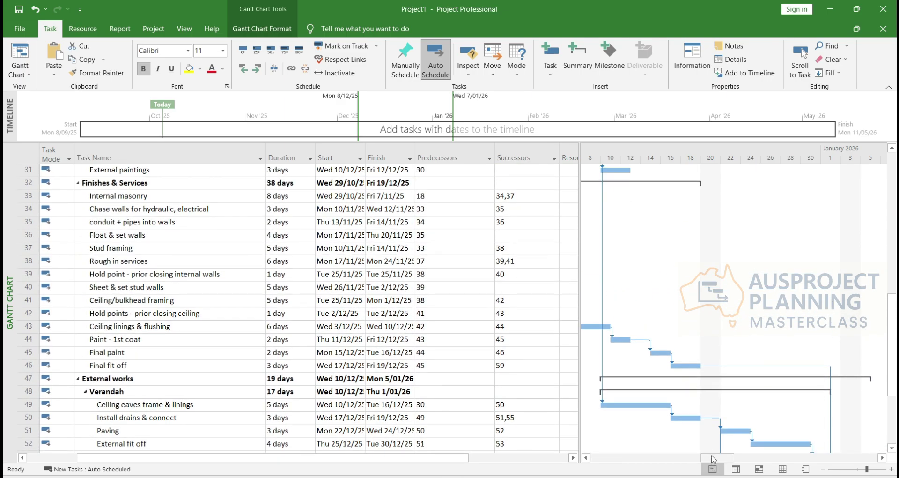
pyautogui.moveTo(714, 458); pyautogui.dragTo(687, 460)
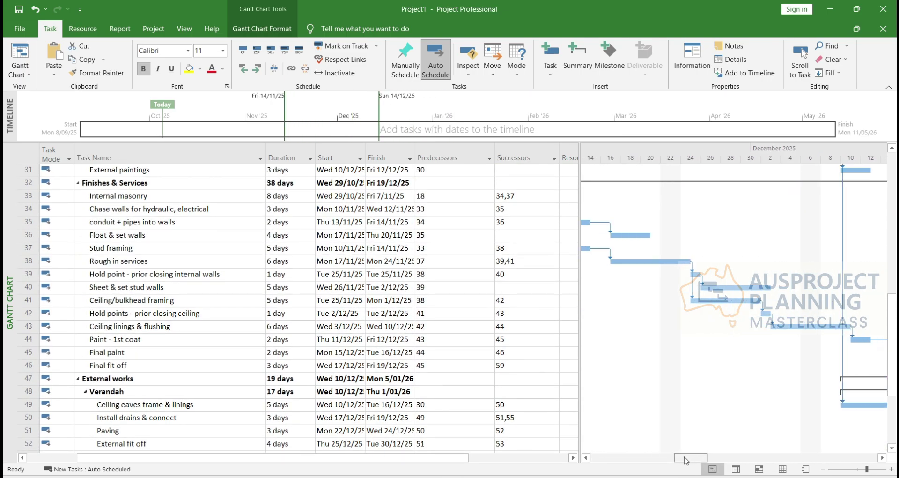
pyautogui.click(761, 287)
pyautogui.click(516, 287)
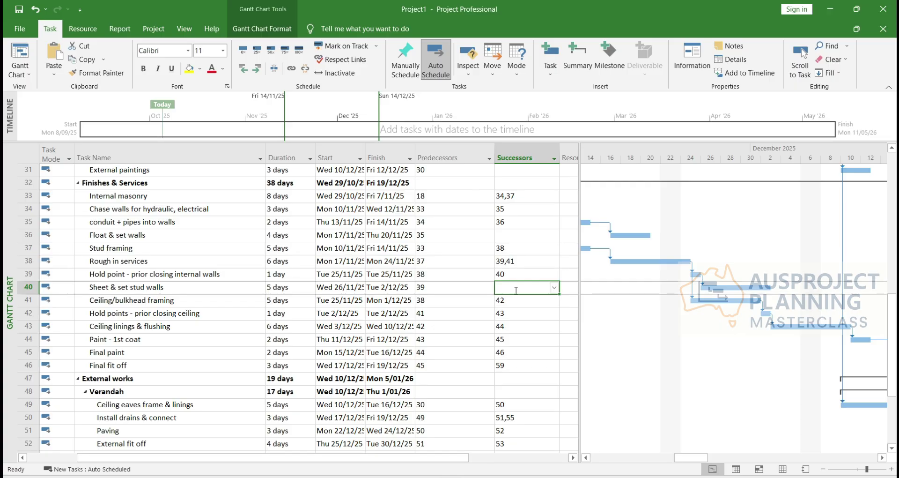
pyautogui.write('41')
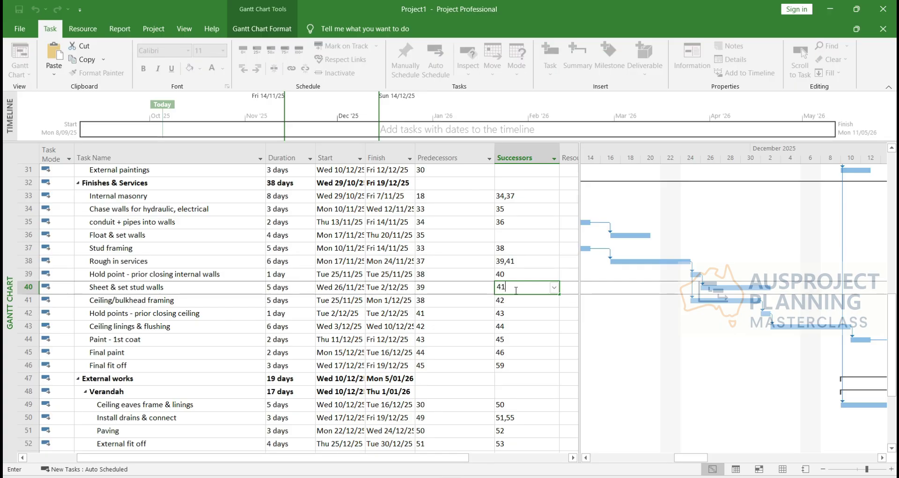
pyautogui.press('Return')
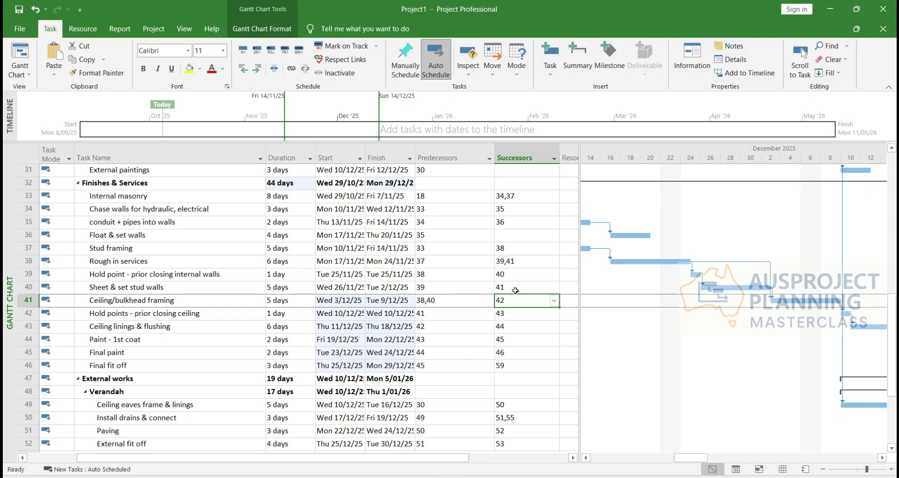
# Link the Float & set walls task to Stud framing by entering 37 as its successor
pyautogui.scroll(1, 520, 299)
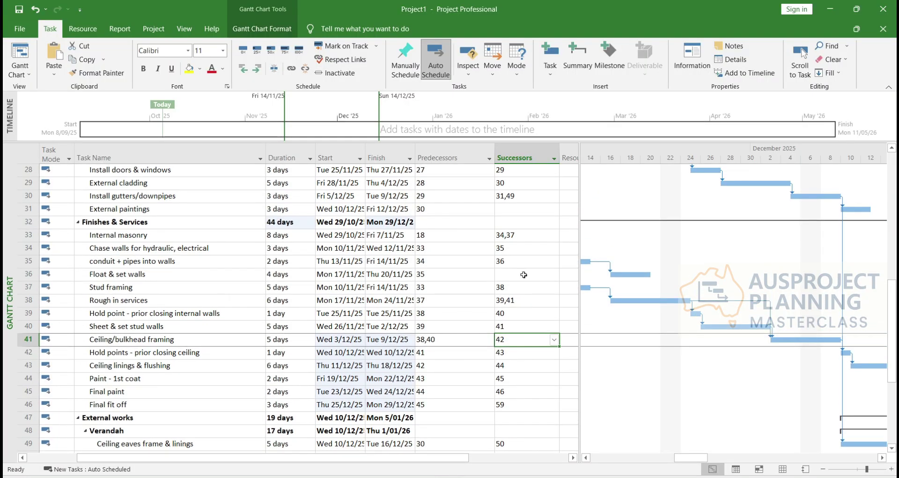
pyautogui.click(522, 261)
pyautogui.click(522, 274)
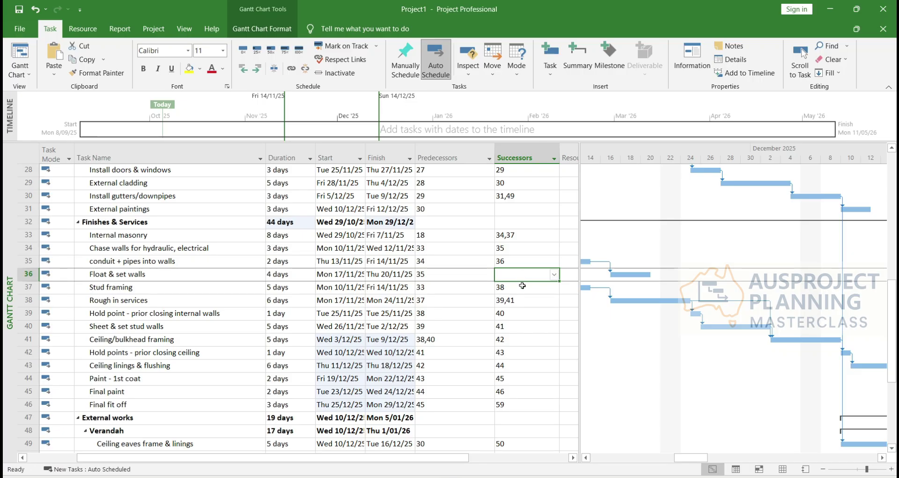
pyautogui.click(527, 291)
pyautogui.click(529, 309)
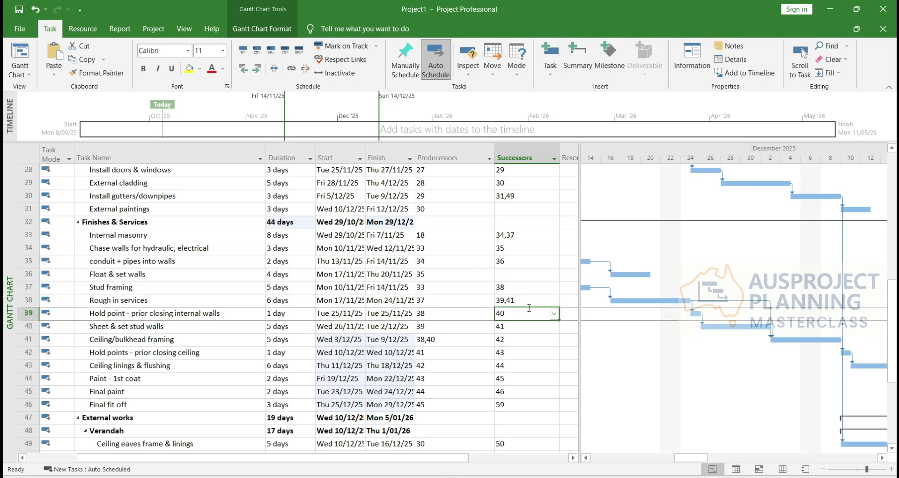
pyautogui.click(543, 328)
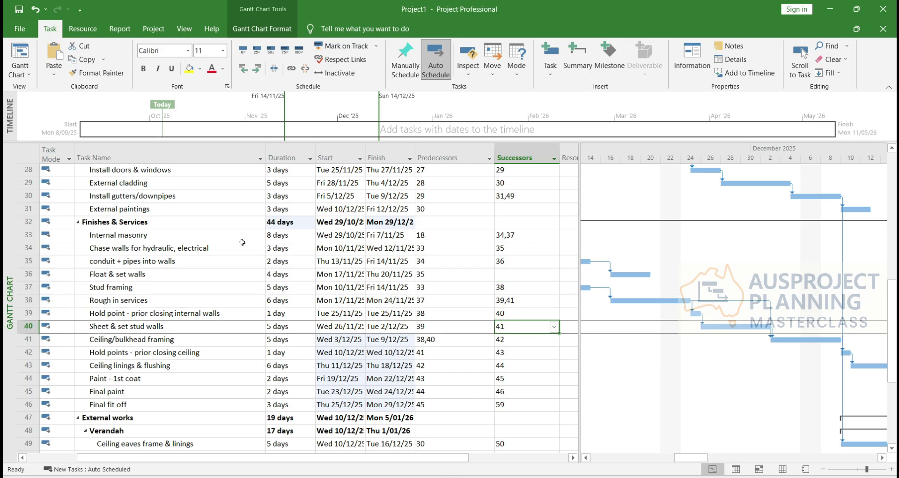
pyautogui.click(146, 292)
pyautogui.click(152, 265)
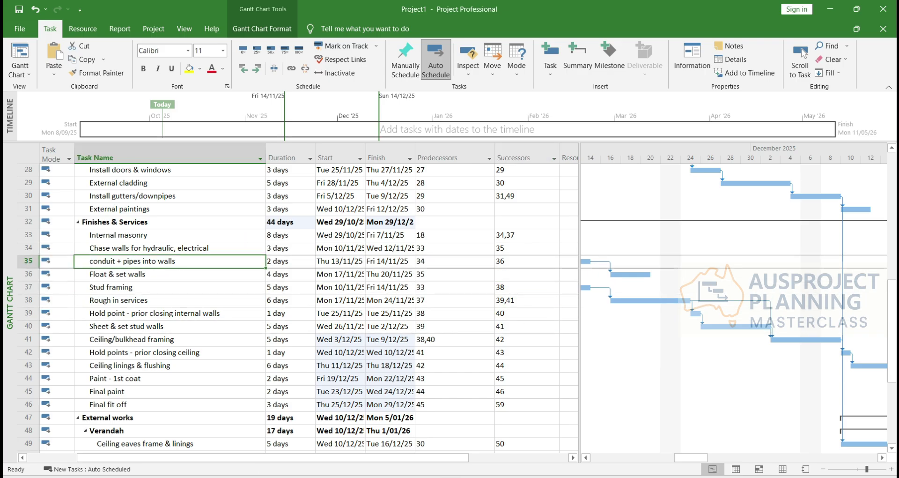
pyautogui.click(516, 276)
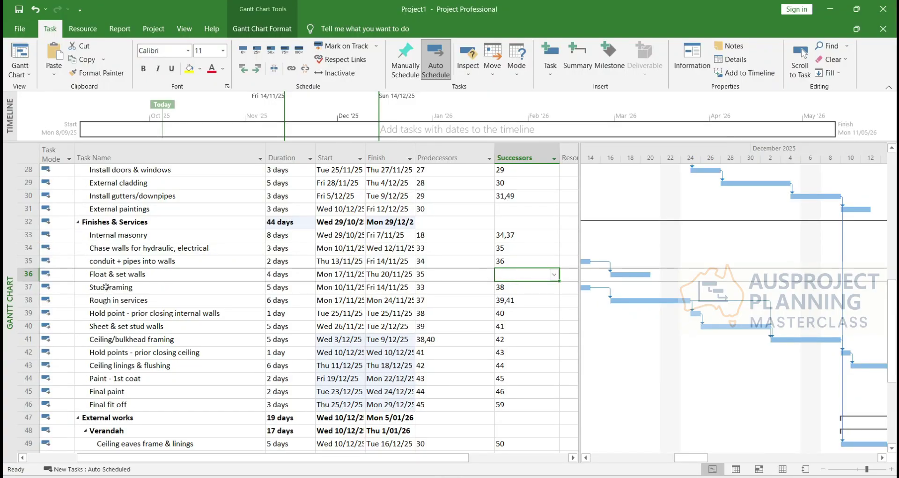
pyautogui.write('3')
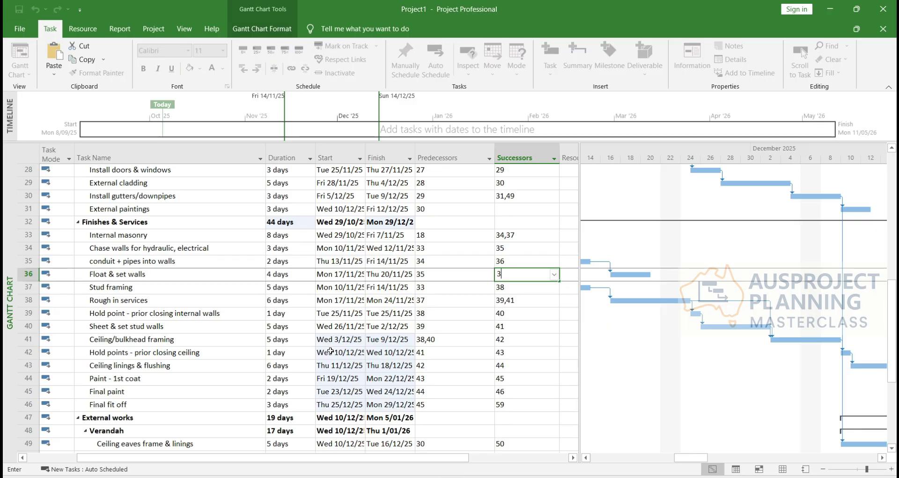
pyautogui.write('7')
pyautogui.press('Return')
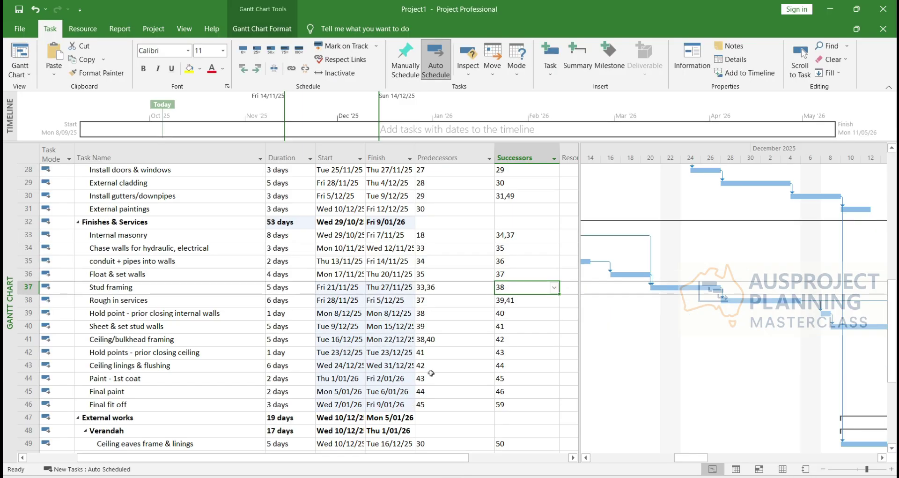
# Link the External paintings task to Final fit off by entering 46 as its successor
pyautogui.scroll(3, 603, 340)
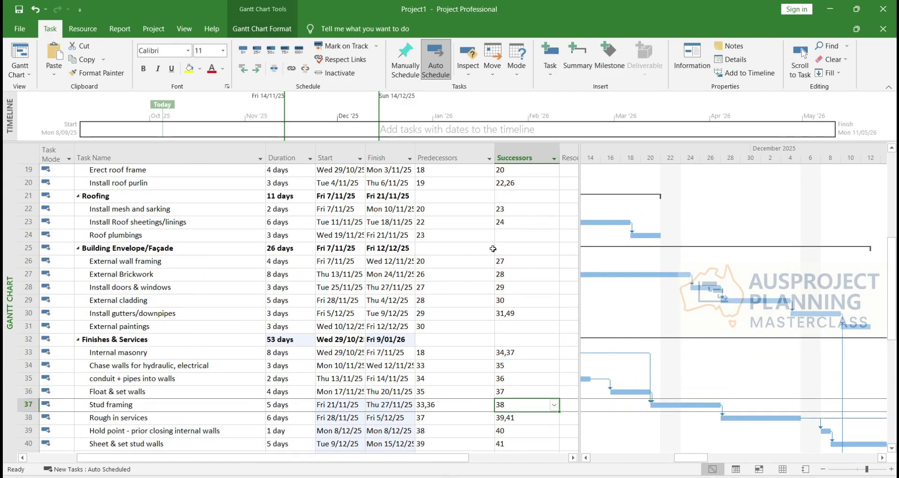
pyautogui.click(208, 236)
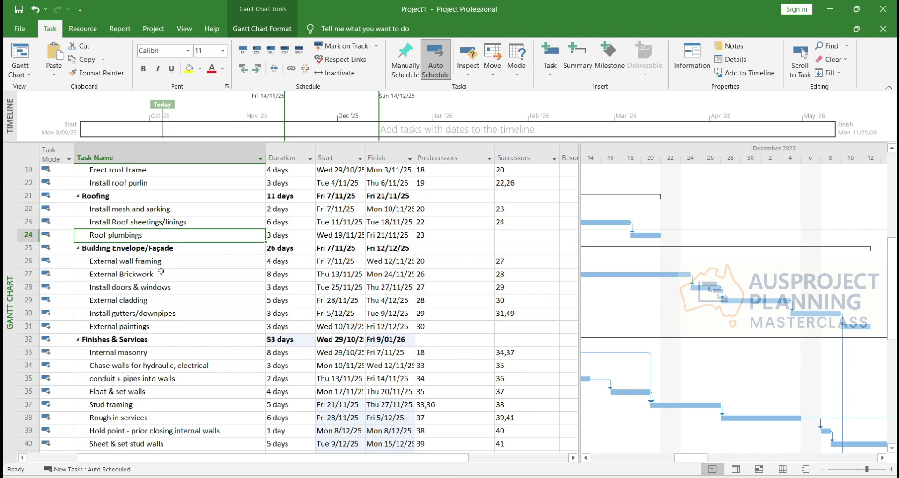
pyautogui.click(183, 265)
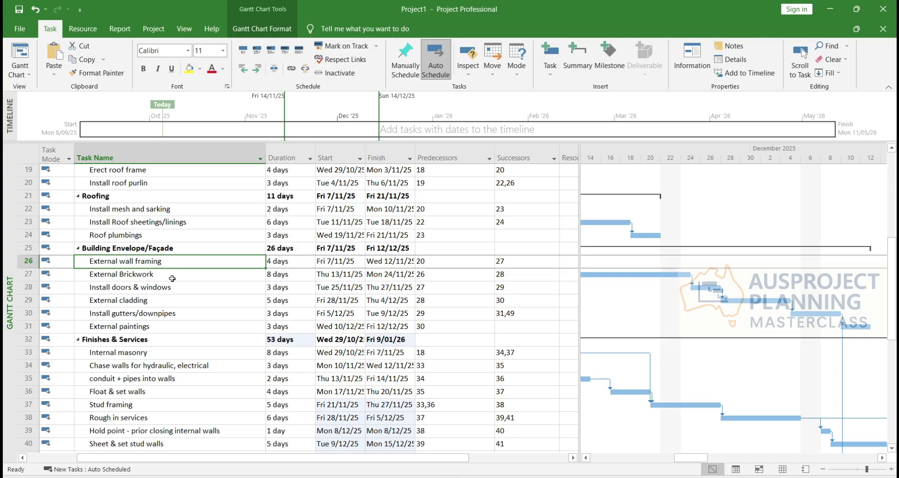
pyautogui.click(171, 276)
pyautogui.click(180, 295)
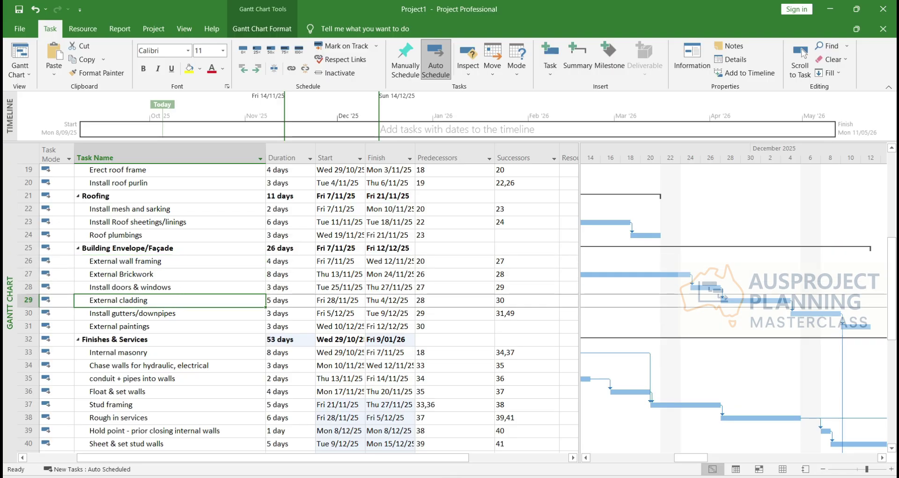
pyautogui.click(507, 325)
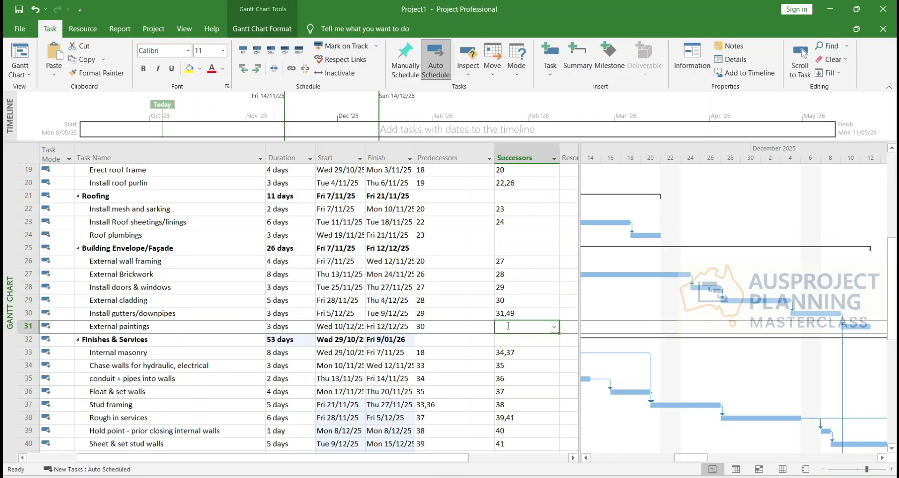
pyautogui.scroll(-2, 507, 325)
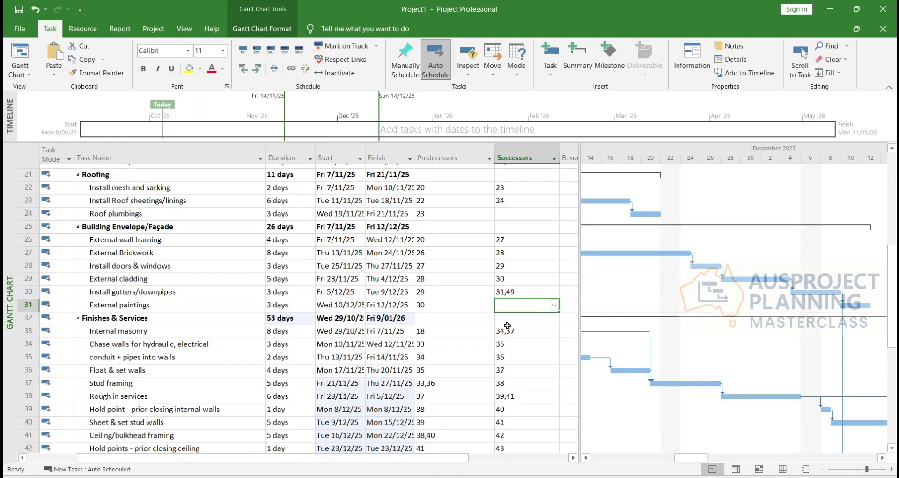
pyautogui.scroll(-4, 507, 325)
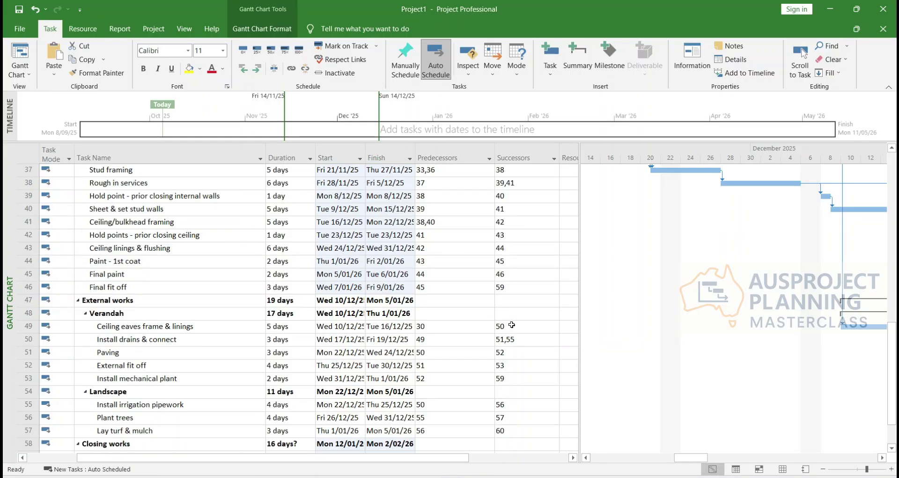
pyautogui.scroll(6, 508, 314)
pyautogui.click(510, 312)
pyautogui.scroll(1, 512, 331)
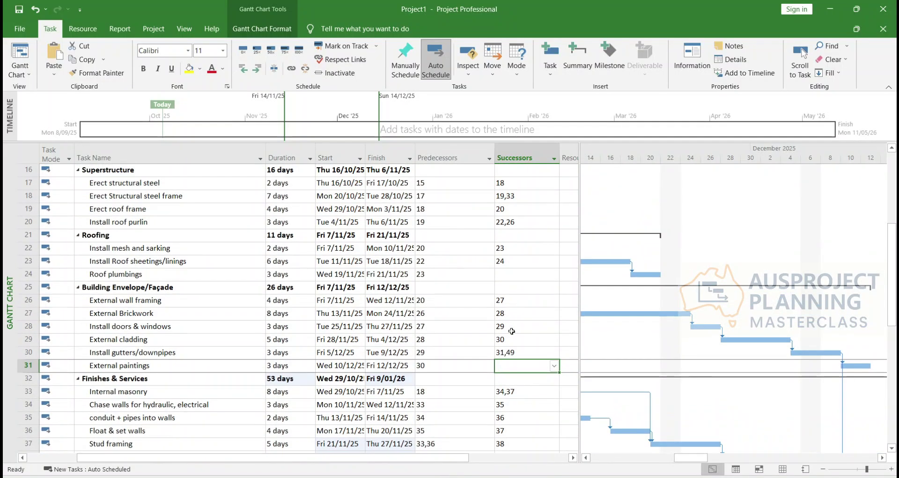
pyautogui.write('46')
pyautogui.press('Return')
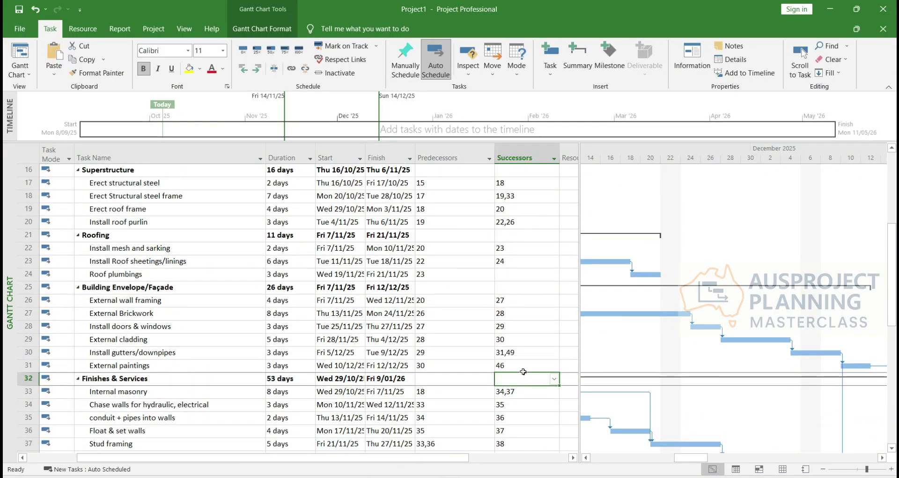
# Link the Roof plumbings task to Final fit off by entering 46 as its successor
pyautogui.click(504, 277)
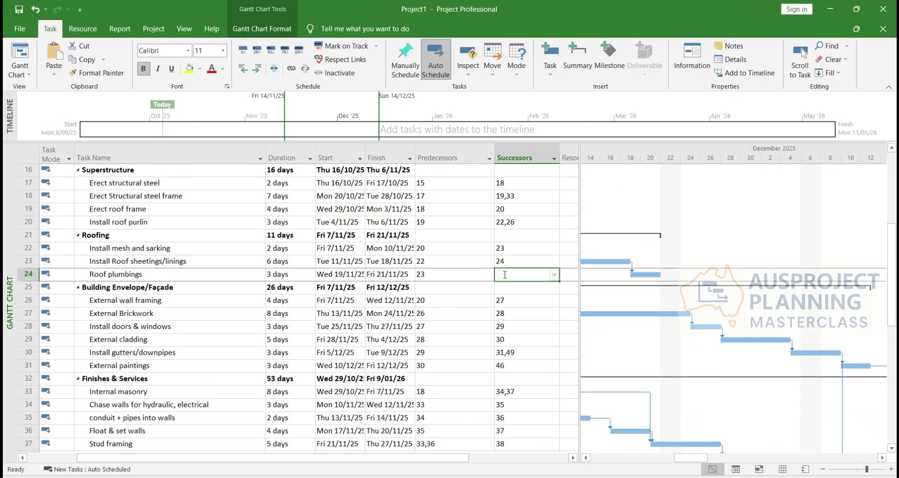
pyautogui.write('46')
pyautogui.press('Return')
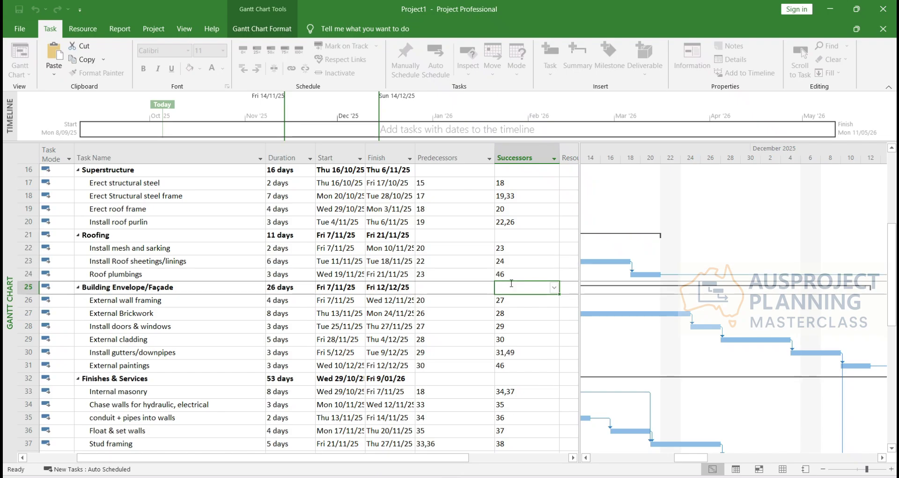
# Review the predecessors and successors of all tasks, from Key Milestone to Project completion & handover, for missing links
pyautogui.scroll(-3, 551, 325)
pyautogui.scroll(-1, 552, 325)
pyautogui.moveTo(692, 457)
pyautogui.mouseDown()
pyautogui.moveTo(754, 471)
pyautogui.moveTo(702, 470)
pyautogui.mouseUp()
pyautogui.scroll(3, 458, 281)
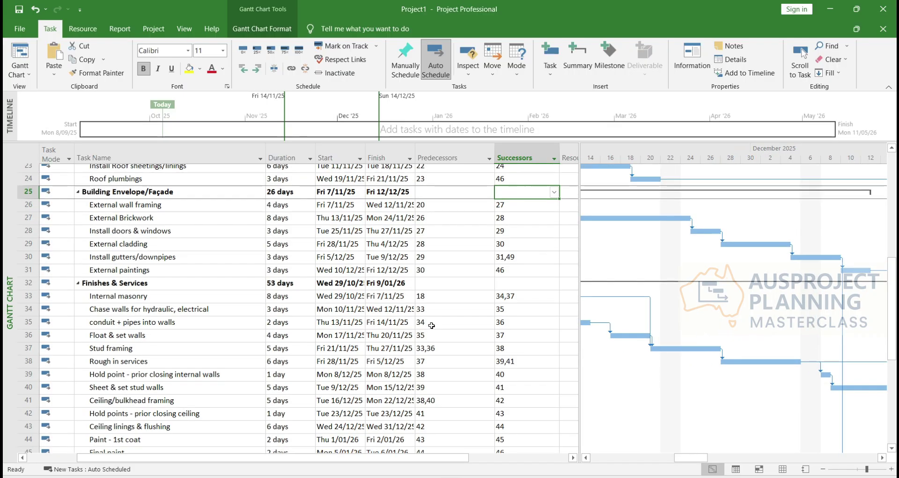
pyautogui.click(454, 339)
pyautogui.scroll(4, 451, 278)
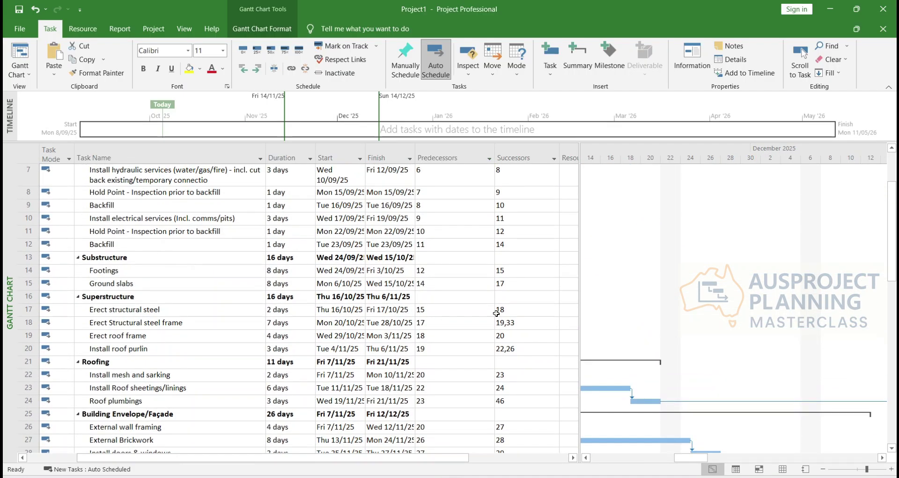
pyautogui.click(478, 271)
pyautogui.scroll(1, 478, 273)
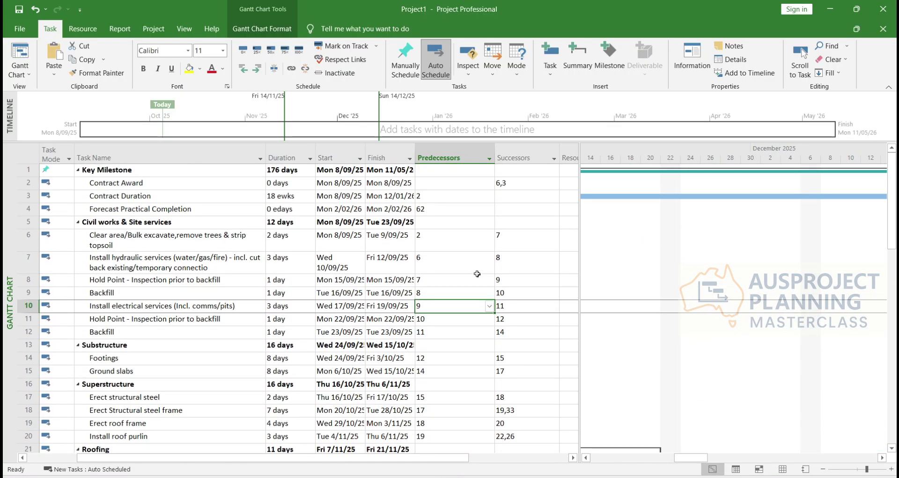
pyautogui.scroll(-11, 477, 273)
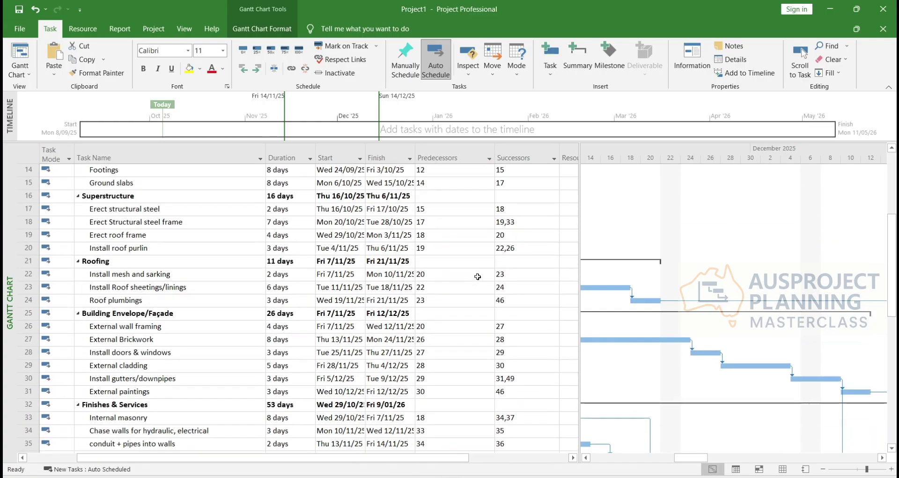
pyautogui.scroll(-6, 478, 276)
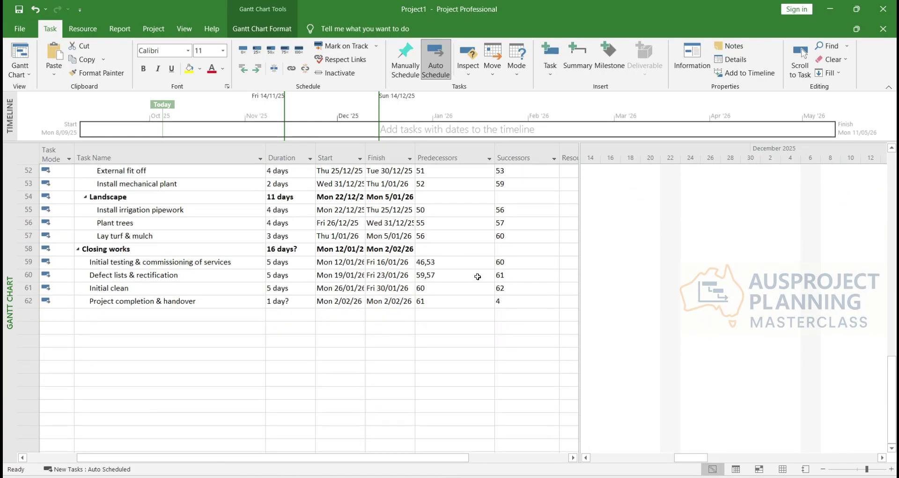
pyautogui.scroll(2, 494, 274)
pyautogui.scroll(7, 494, 274)
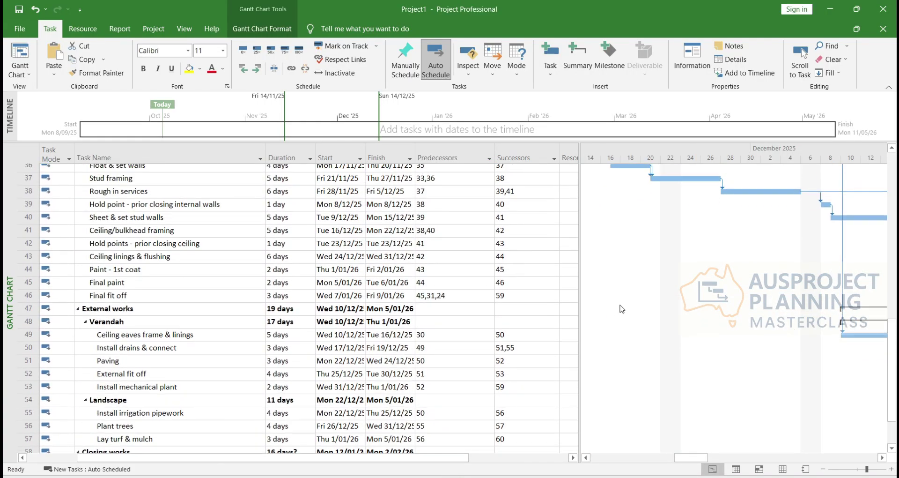
pyautogui.scroll(5, 515, 342)
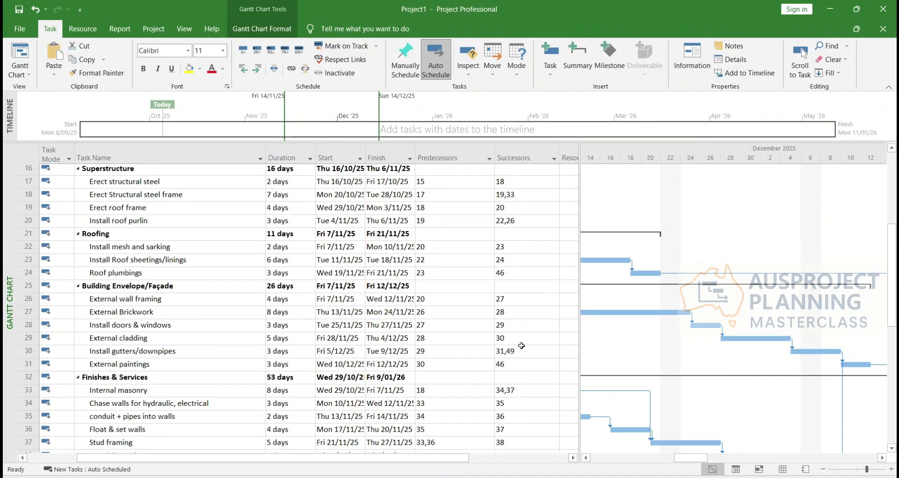
pyautogui.scroll(4, 523, 348)
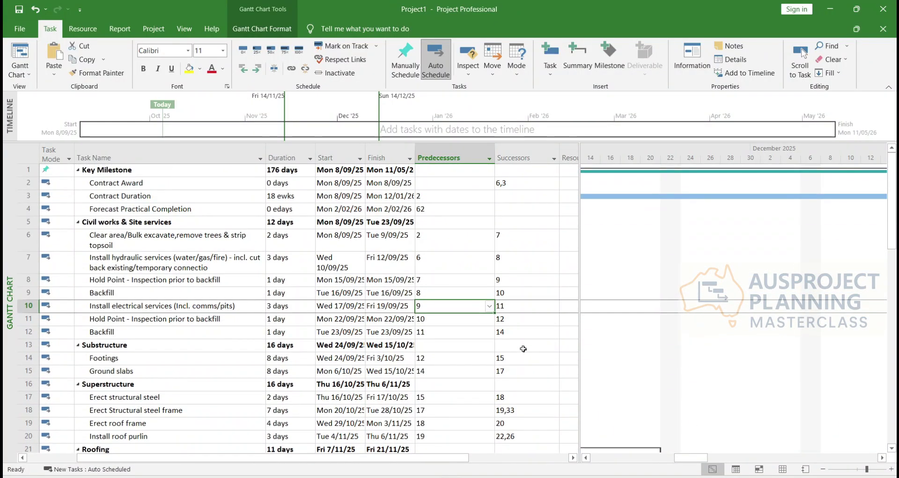
pyautogui.scroll(-1, 523, 349)
pyautogui.scroll(1, 523, 348)
pyautogui.press('Escape')
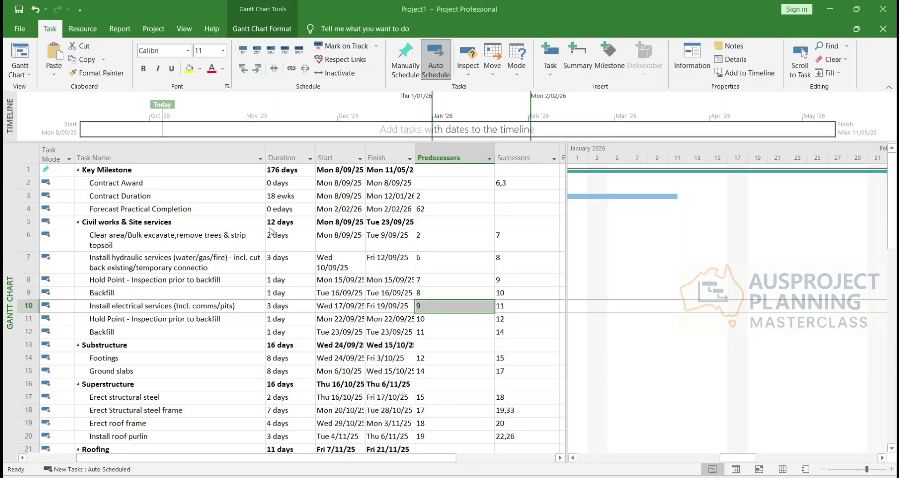
# Try a Contract Duration of 30 ewks and then 25 ewks, bringing the forecast completion milestone into view for comparison
pyautogui.click(286, 196)
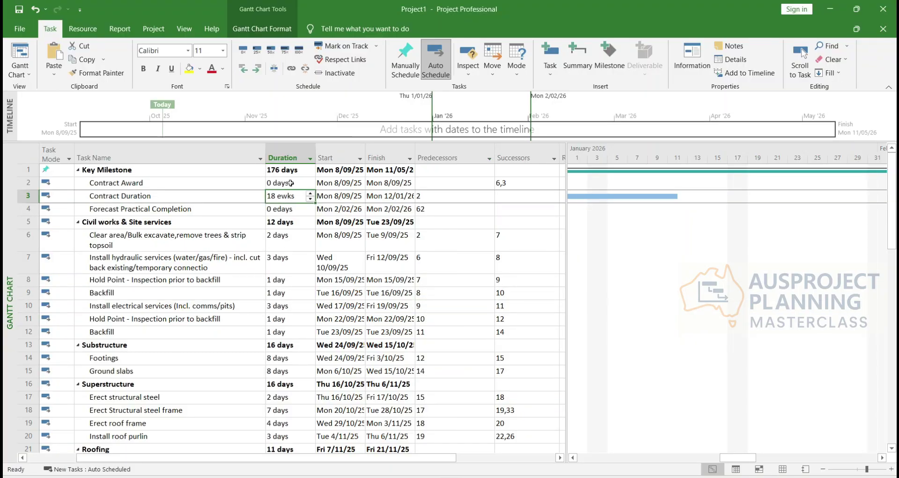
pyautogui.write('30 ewks')
pyautogui.press('Return')
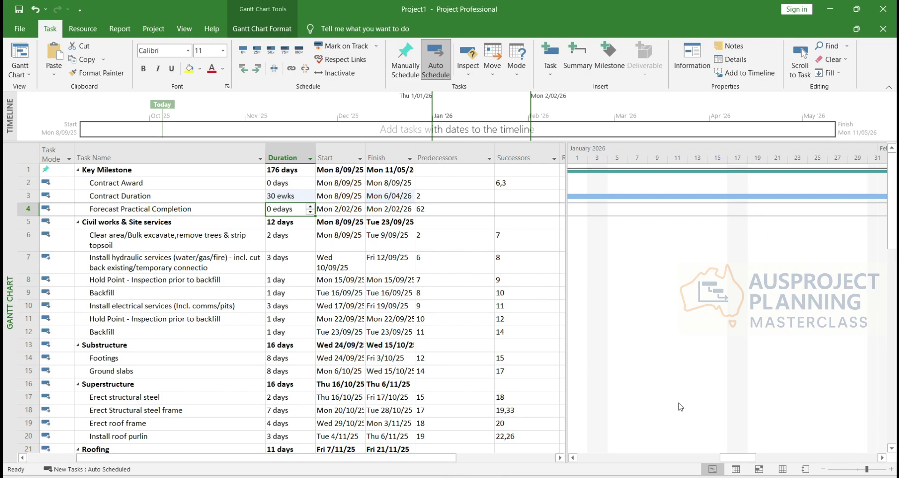
pyautogui.moveTo(736, 461); pyautogui.dragTo(767, 462)
pyautogui.click(275, 196)
pyautogui.write('25 ewks')
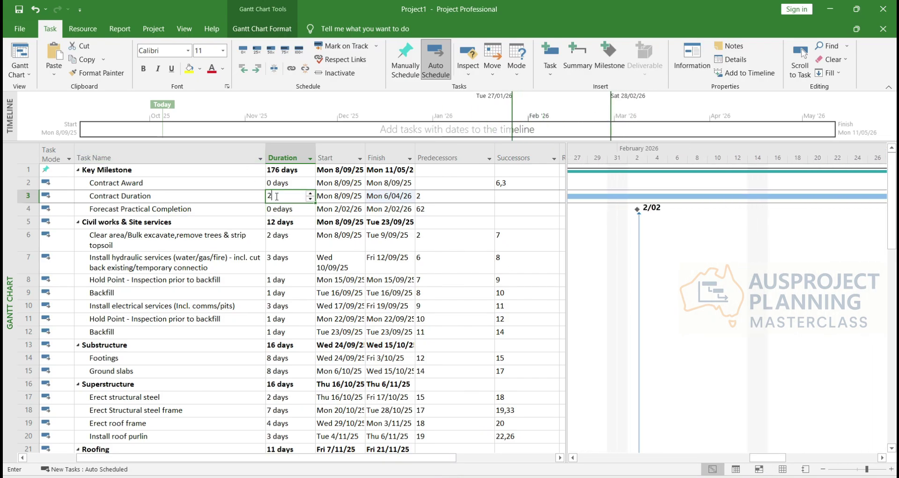
pyautogui.press('Return')
# Try shorter Contract Duration values of 23 ewks and then 20 ewks
pyautogui.click(276, 196)
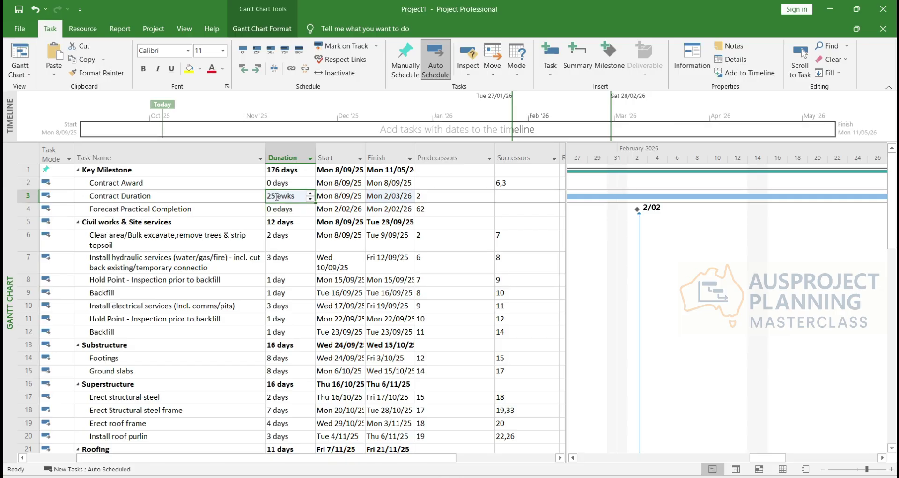
pyautogui.write('23 ewks')
pyautogui.press('Return')
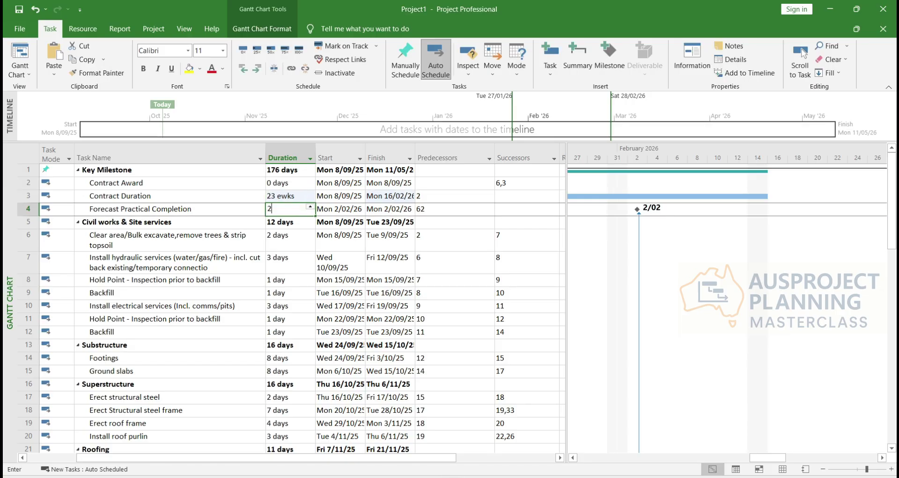
pyautogui.press('Up')
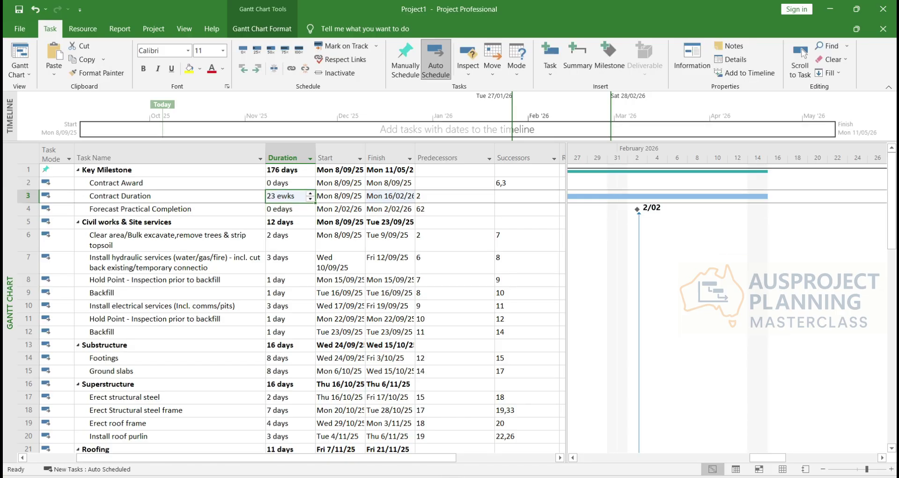
pyautogui.write('20 ewks')
pyautogui.press('Return')
# Set the duration of the Contract Duration task to 21 ewks
pyautogui.click(276, 196)
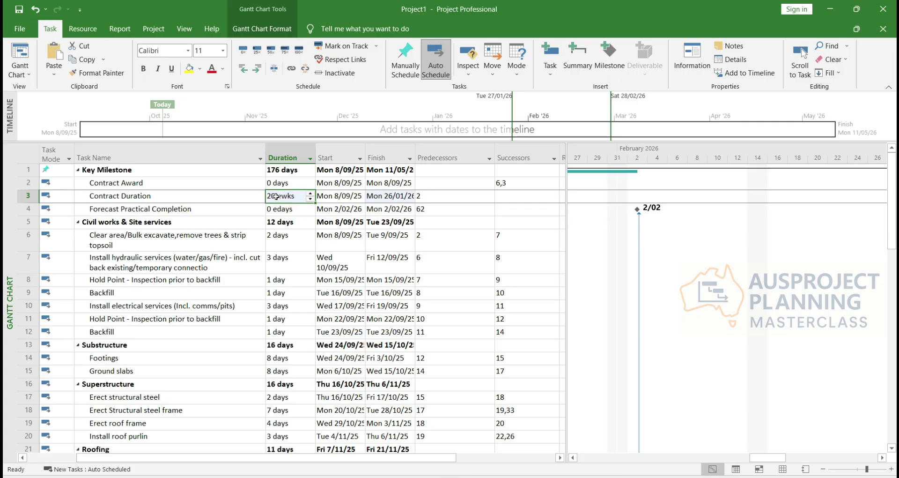
pyautogui.write('21 ewks')
pyautogui.press('Return')
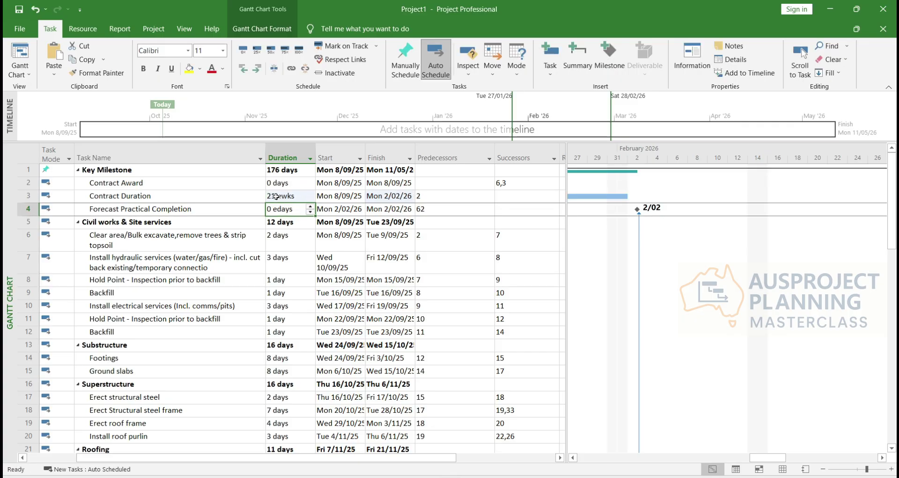
# Examine the finish dates of the Key Milestone summary, Contract Duration and Forecast Practical Completion
pyautogui.click(396, 214)
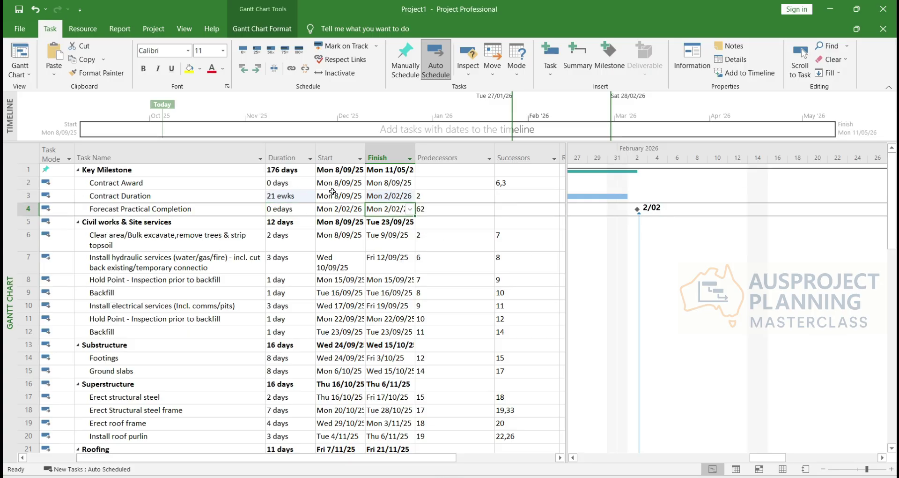
pyautogui.click(383, 158)
pyautogui.click(394, 172)
pyautogui.click(393, 173)
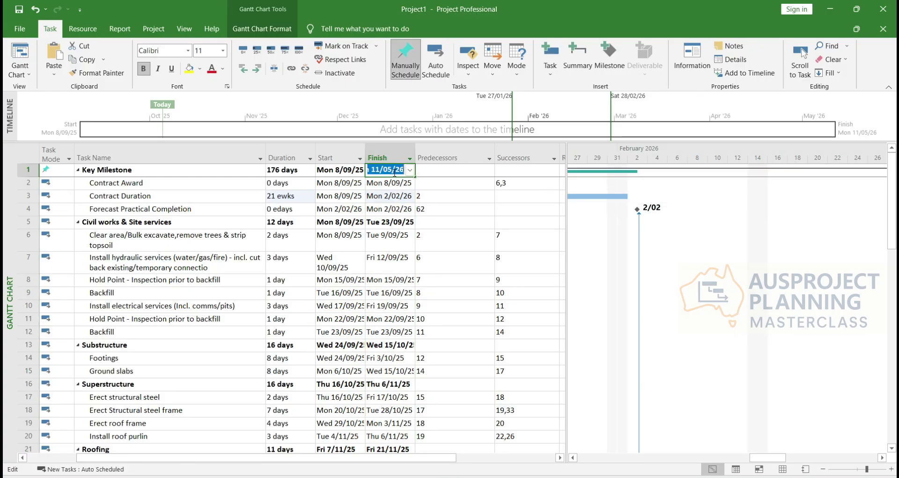
pyautogui.click(408, 193)
pyautogui.click(405, 234)
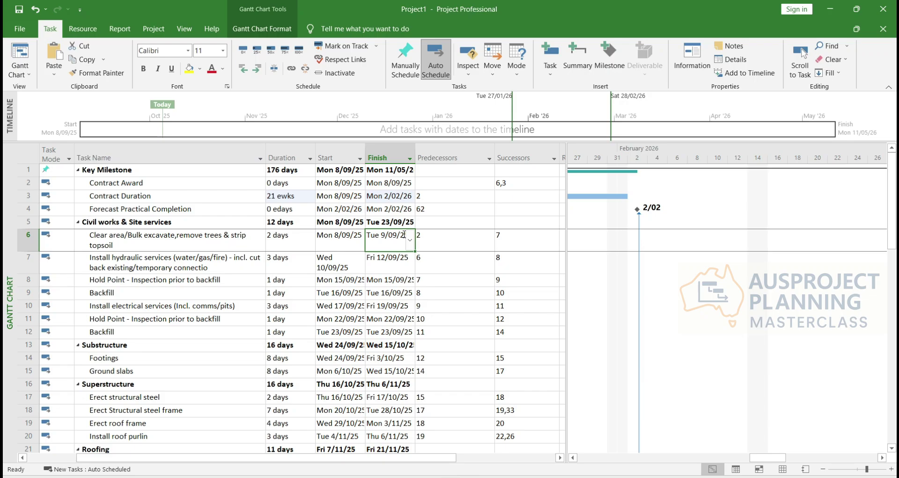
pyautogui.scroll(-2, 404, 234)
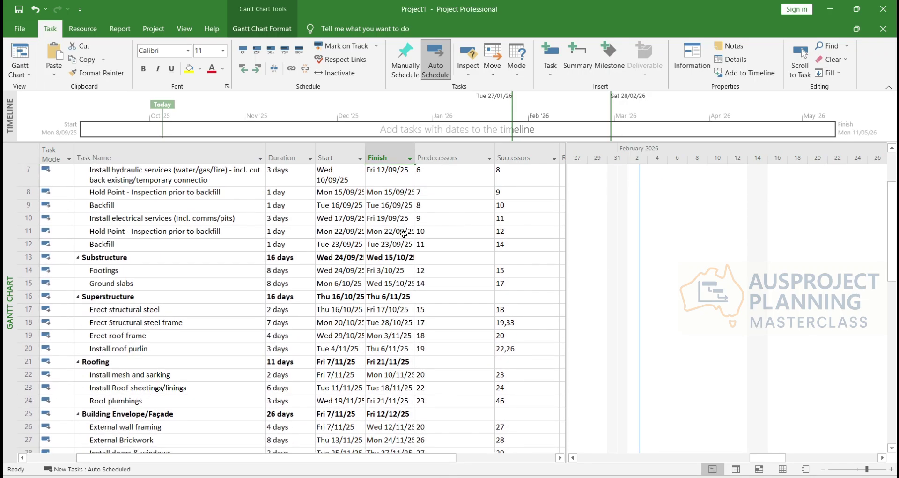
pyautogui.scroll(2, 404, 234)
pyautogui.click(207, 183)
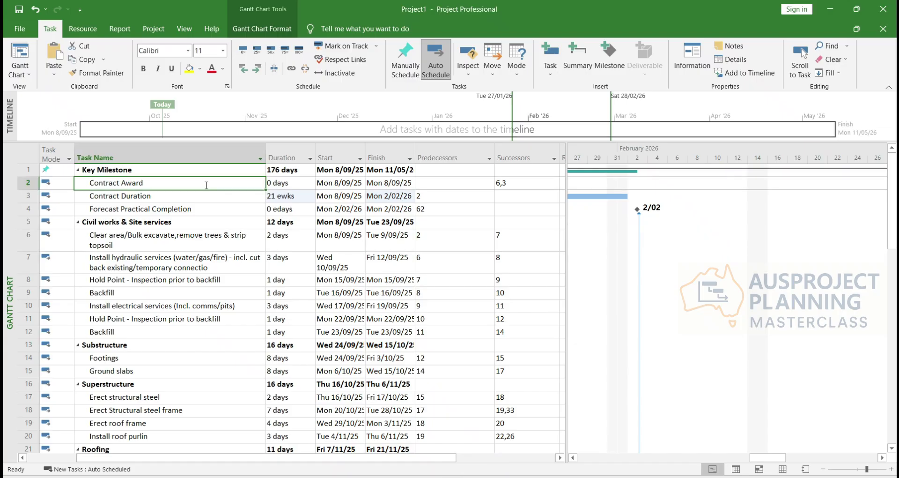
# Switch the Key Milestone summary task to automatic scheduling and check the Contract Duration task's finish date
pyautogui.click(47, 173)
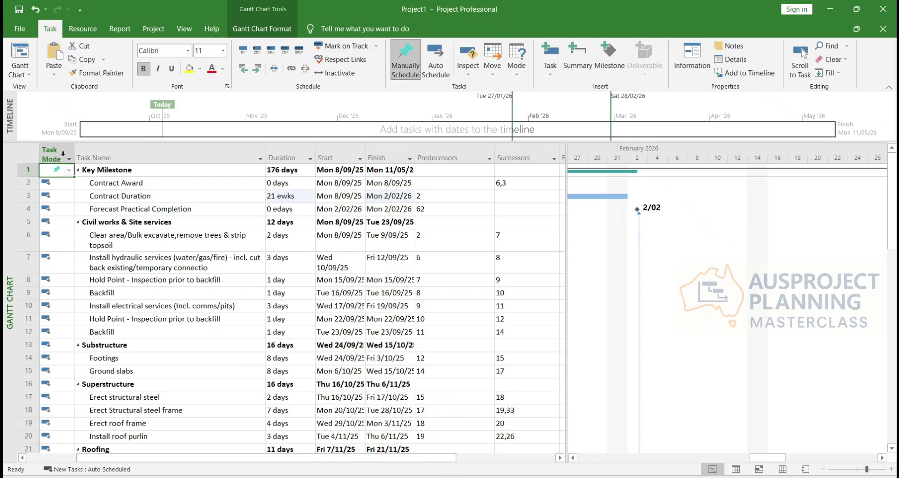
pyautogui.click(436, 53)
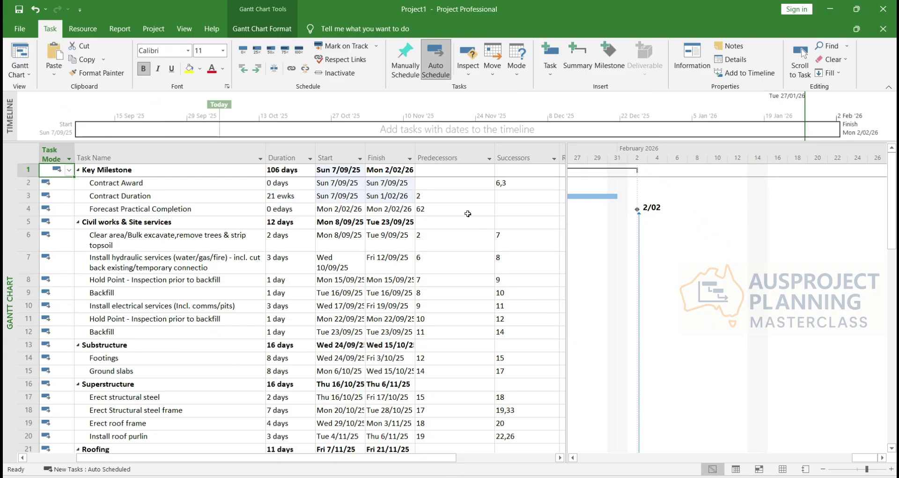
pyautogui.click(443, 196)
pyautogui.click(387, 197)
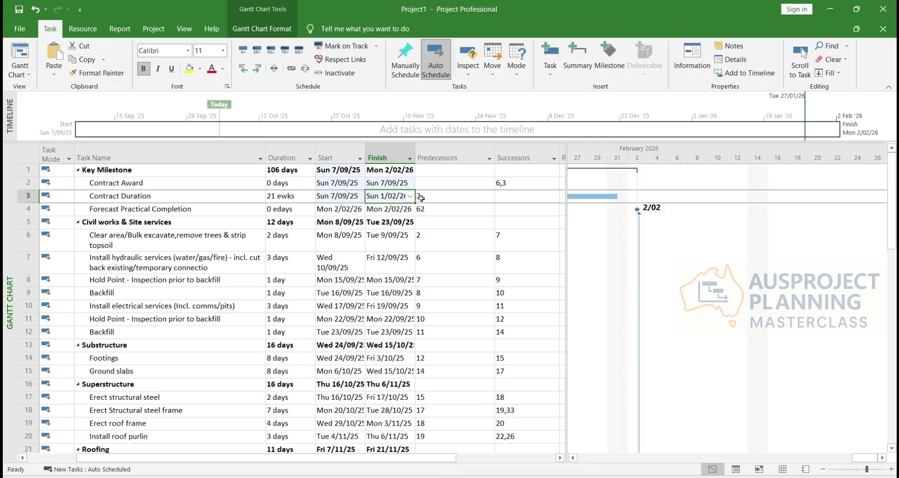
# Set the Key Milestone summary task's start date to 8 September 2025
pyautogui.click(344, 173)
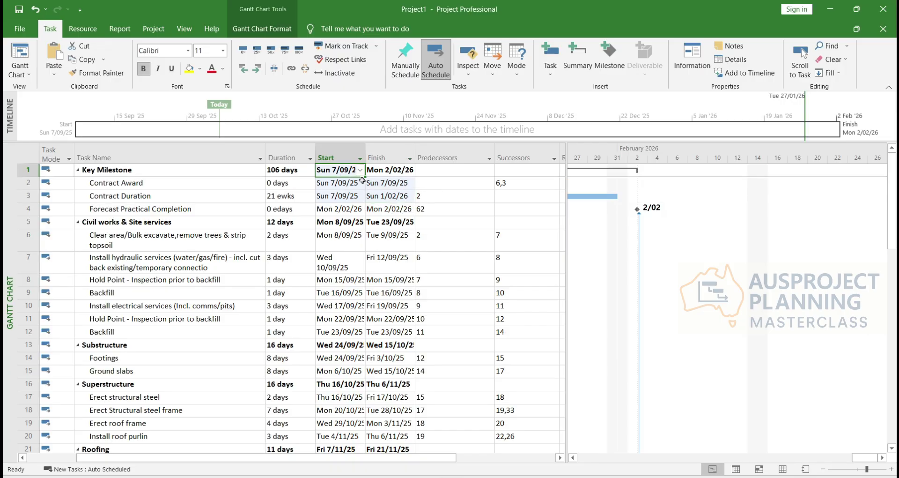
pyautogui.click(360, 171)
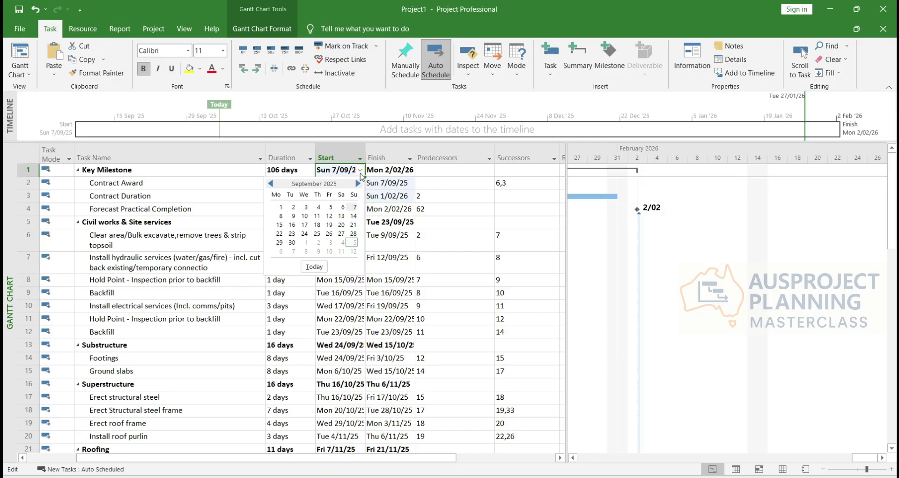
pyautogui.click(280, 216)
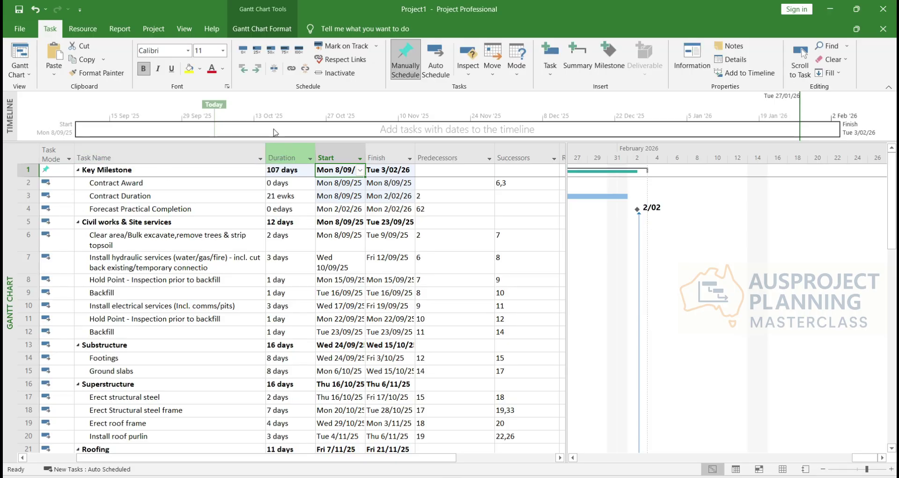
pyautogui.click(469, 271)
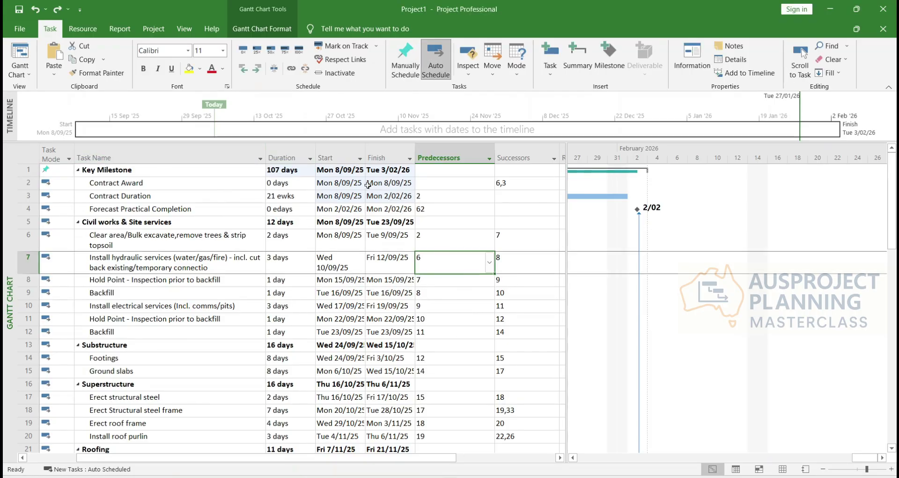
# Set the Key Milestone summary task's start to 6 October 2025 and compare the Contract Duration and Forecast Practical Completion finish dates
pyautogui.click(393, 182)
pyautogui.click(356, 169)
pyautogui.click(361, 171)
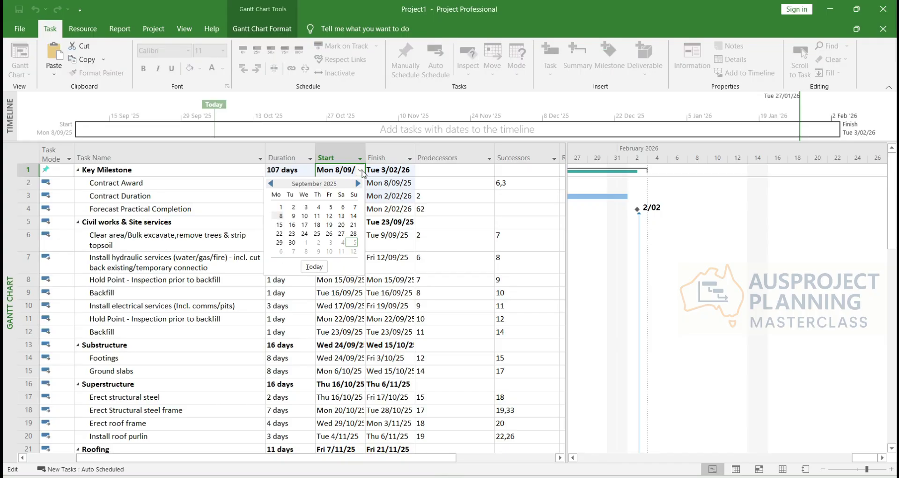
pyautogui.click(281, 251)
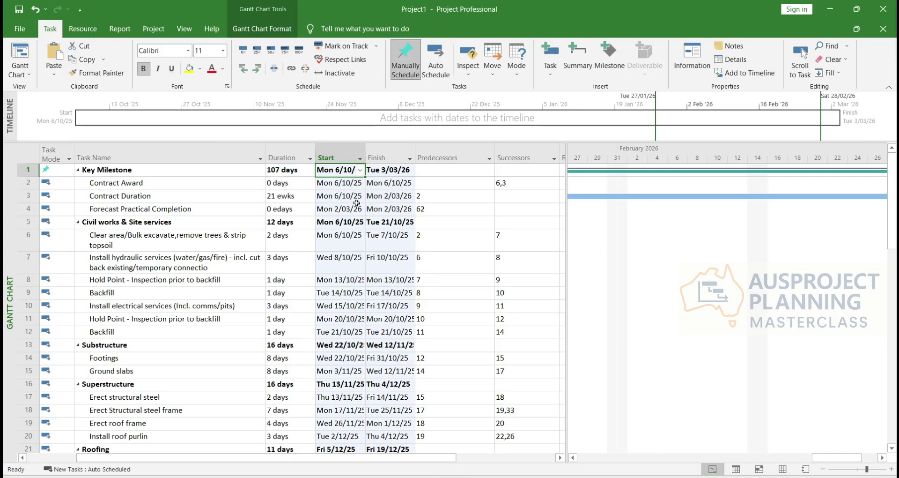
pyautogui.click(396, 208)
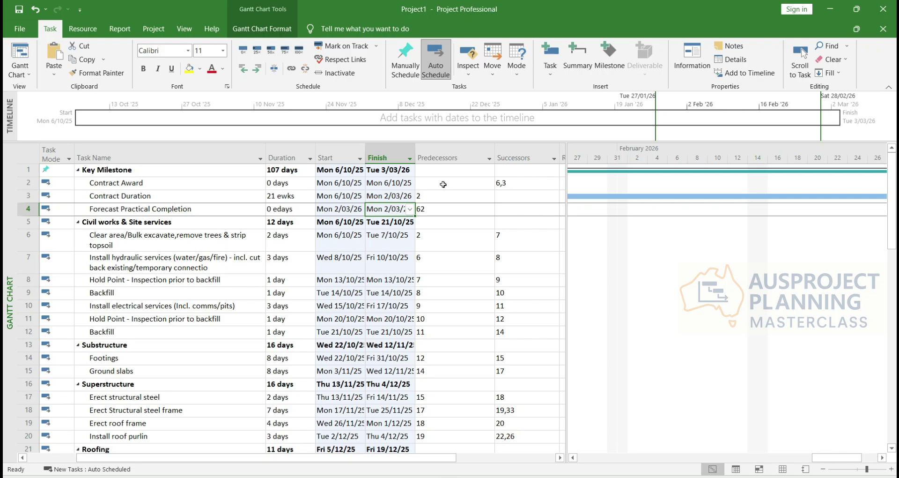
pyautogui.click(443, 170)
pyautogui.moveTo(849, 457); pyautogui.dragTo(866, 466)
pyautogui.click(384, 198)
pyautogui.click(367, 207)
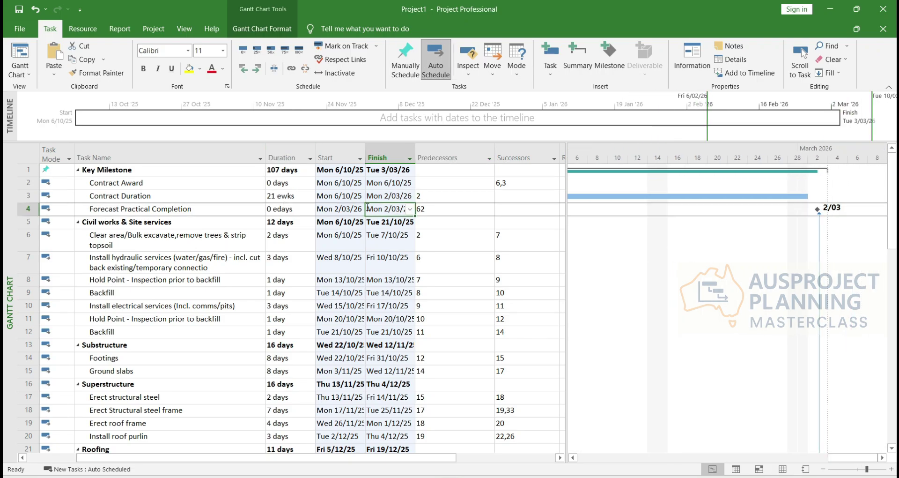
# Undo the Key Milestone summary task's last start change and set its start to 6 October 2025 again
pyautogui.click(346, 170)
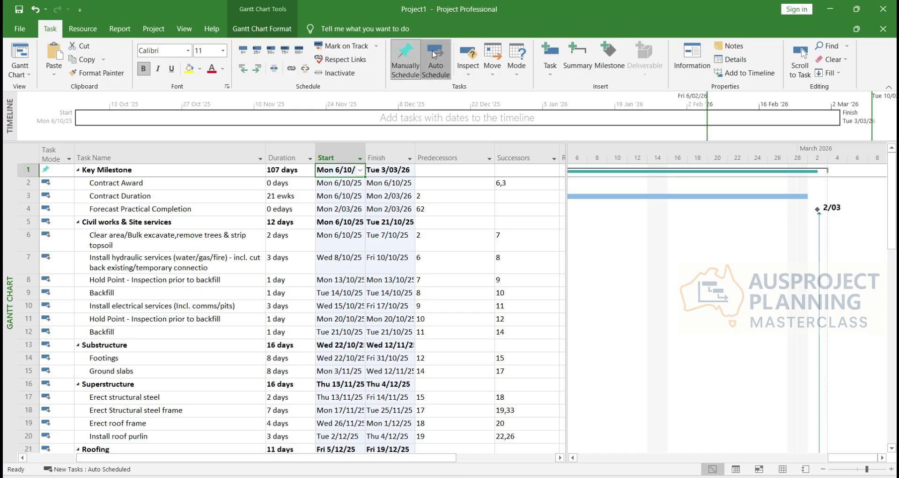
pyautogui.hotkey('ctrl', 'z')
pyautogui.click(359, 169)
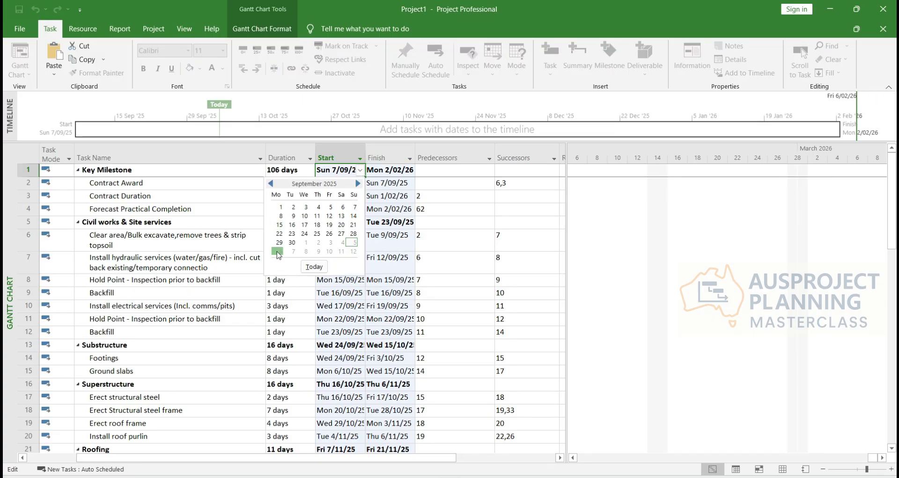
pyautogui.click(281, 251)
pyautogui.click(345, 186)
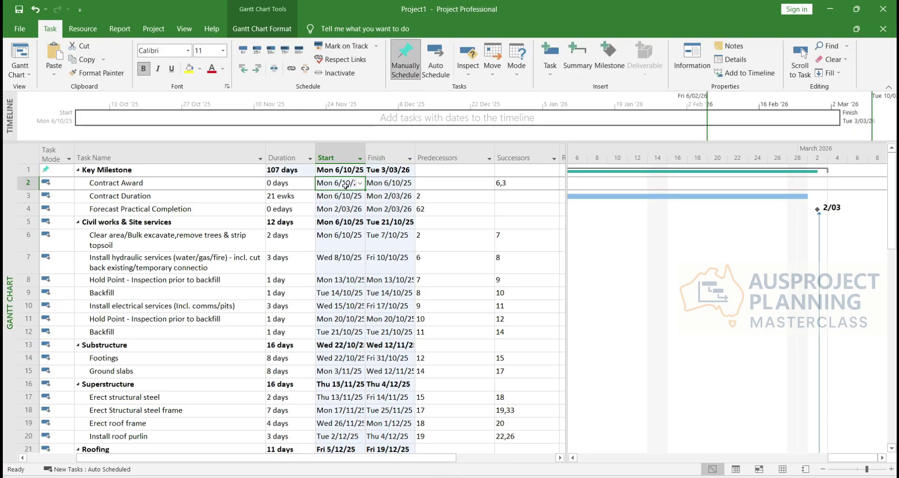
# Switch the Key Milestone summary task to Auto Scheduled with a Start No Earlier Than constraint dated 6 October 2025
pyautogui.doubleClick(392, 170)
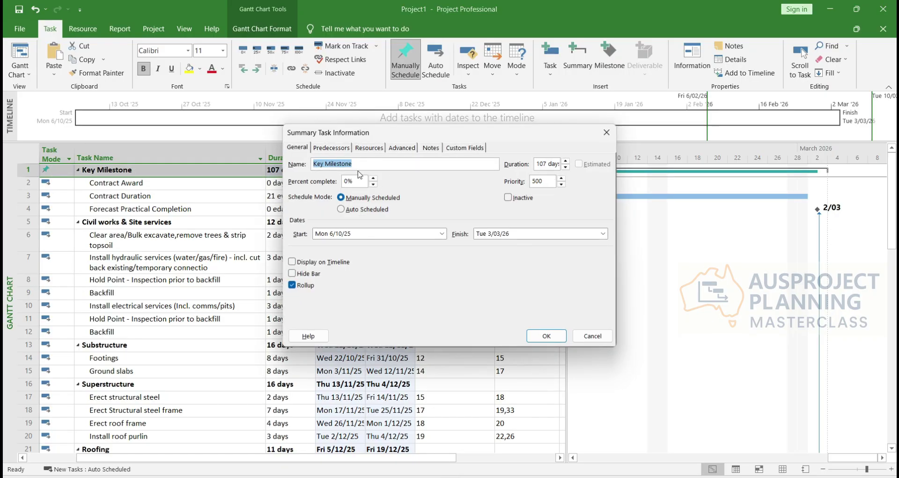
pyautogui.click(353, 208)
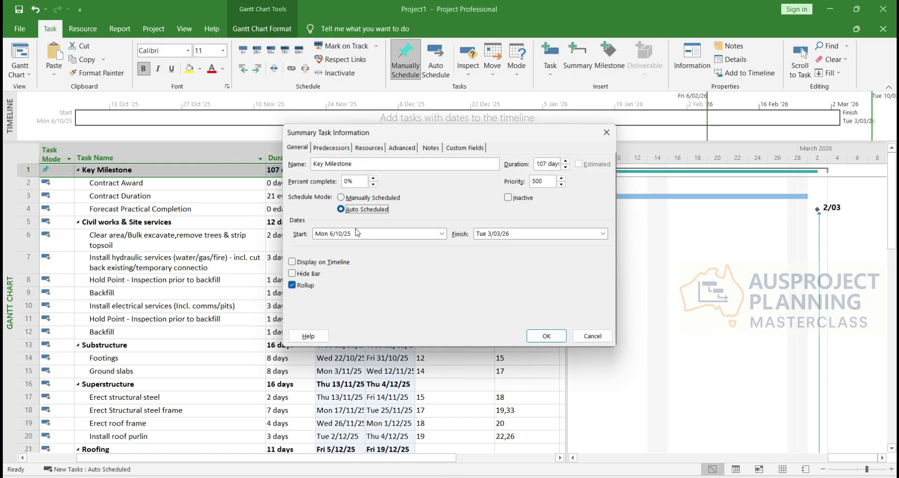
pyautogui.click(401, 147)
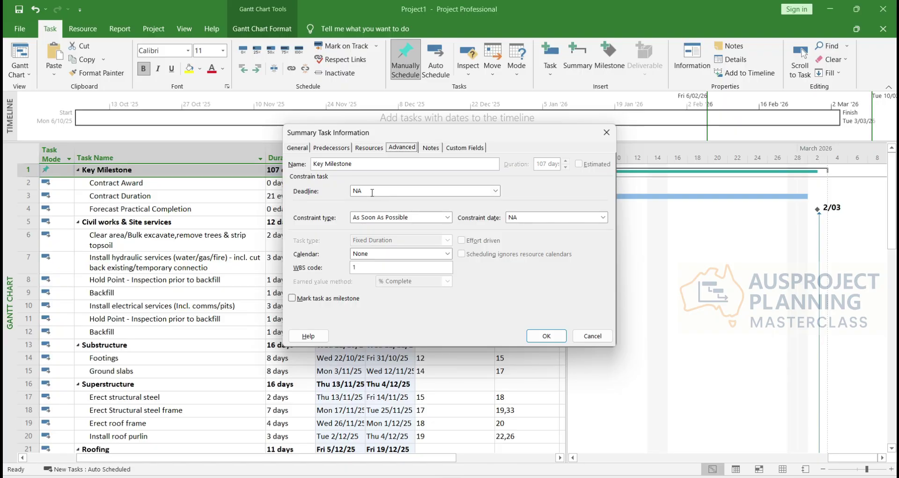
pyautogui.click(402, 217)
pyautogui.click(396, 238)
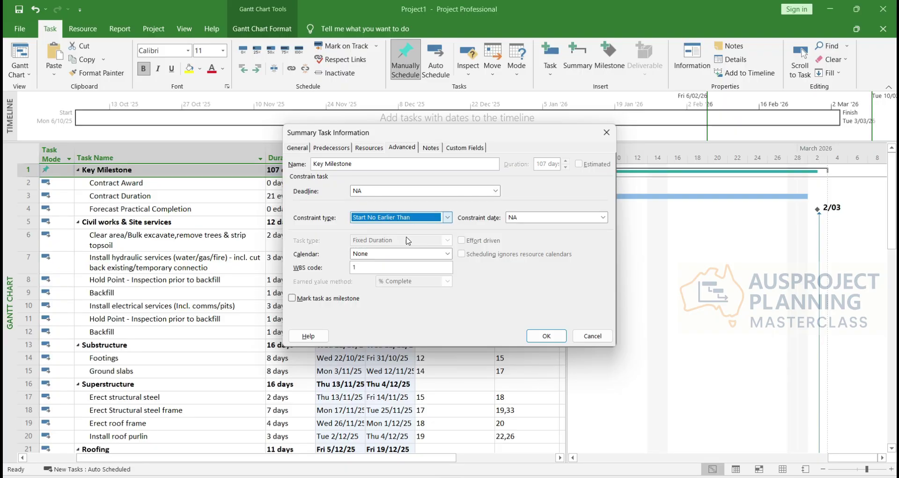
pyautogui.click(536, 218)
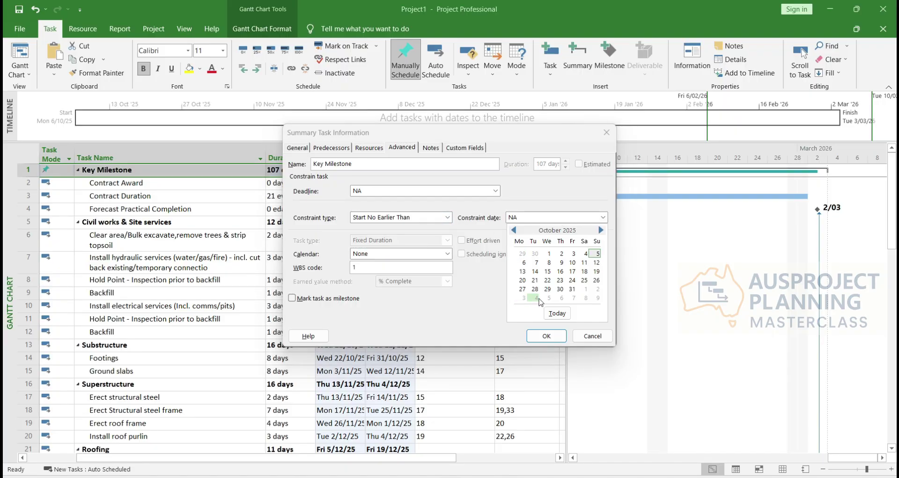
pyautogui.click(523, 264)
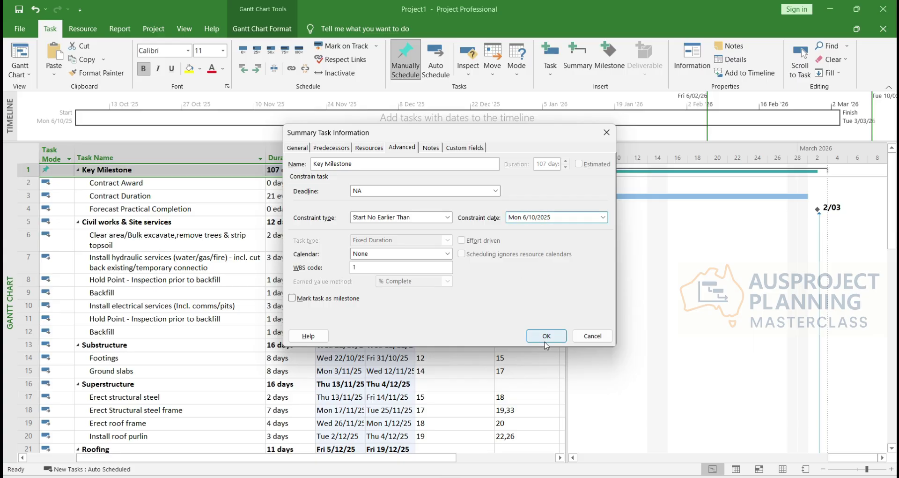
pyautogui.click(546, 336)
# Check the civil works start and predecessor, and compare the Contract Duration and Forecast Practical Completion finish dates and durations
pyautogui.click(353, 222)
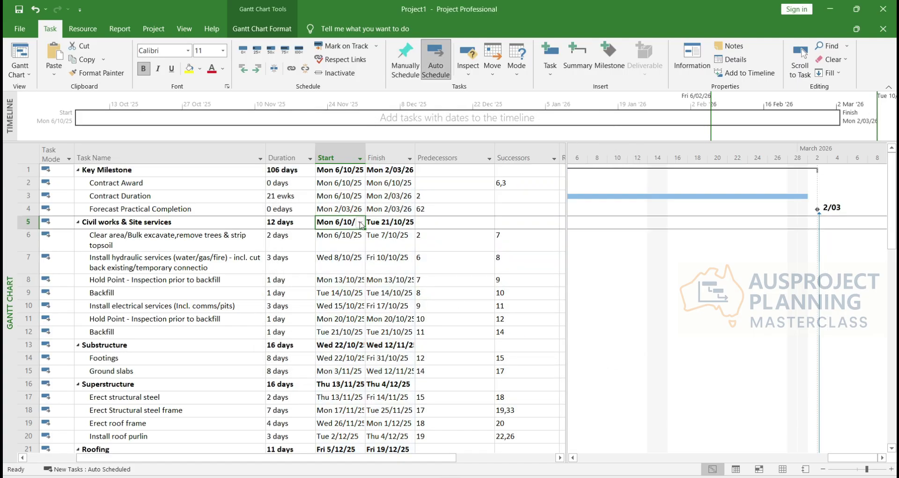
pyautogui.click(434, 235)
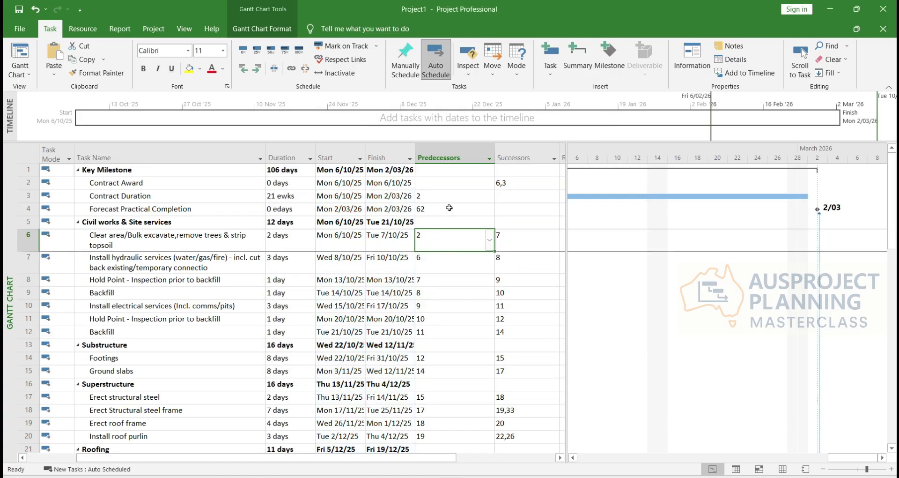
pyautogui.click(376, 195)
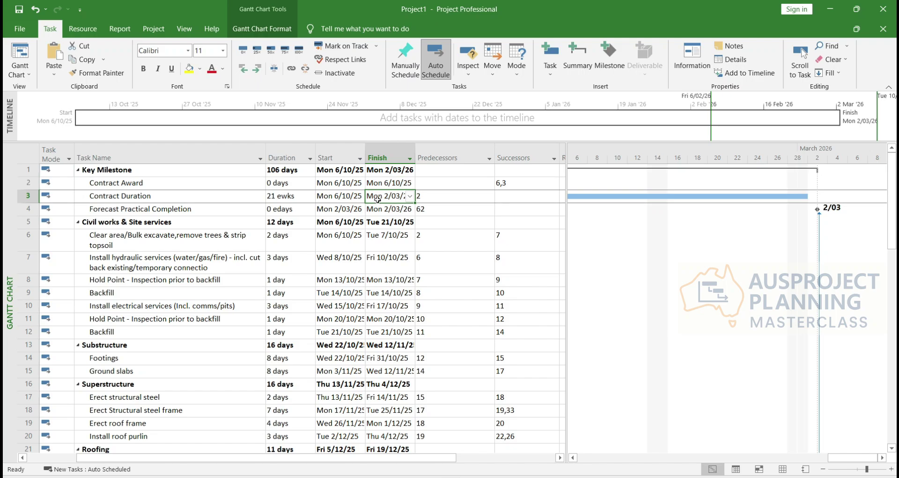
pyautogui.click(377, 210)
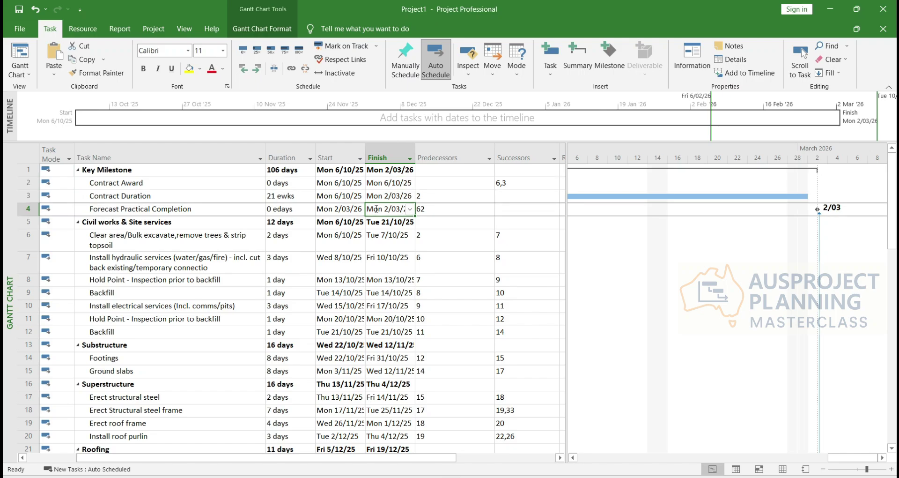
pyautogui.click(283, 184)
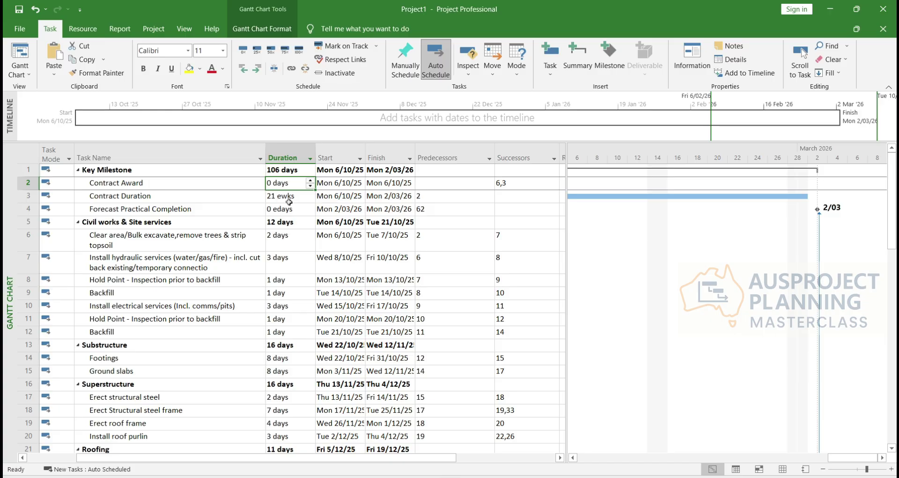
pyautogui.click(289, 197)
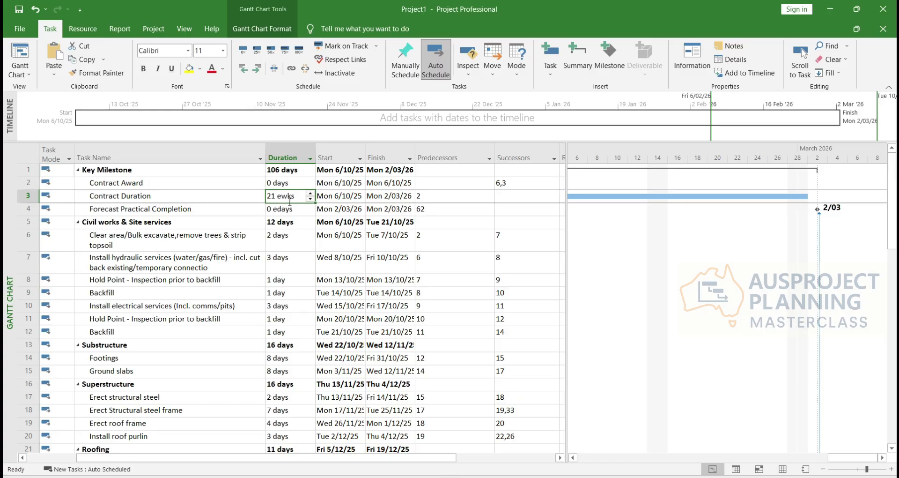
pyautogui.click(289, 210)
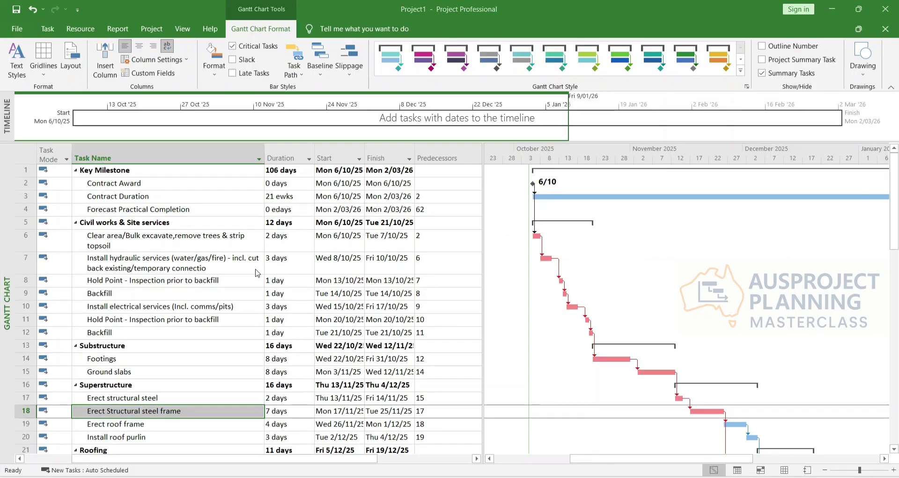
# Widen the task table to include successors and add Internal masonry (task 33) as a successor of Install Roof sheetings/linings
pyautogui.scroll(-1, 178, 340)
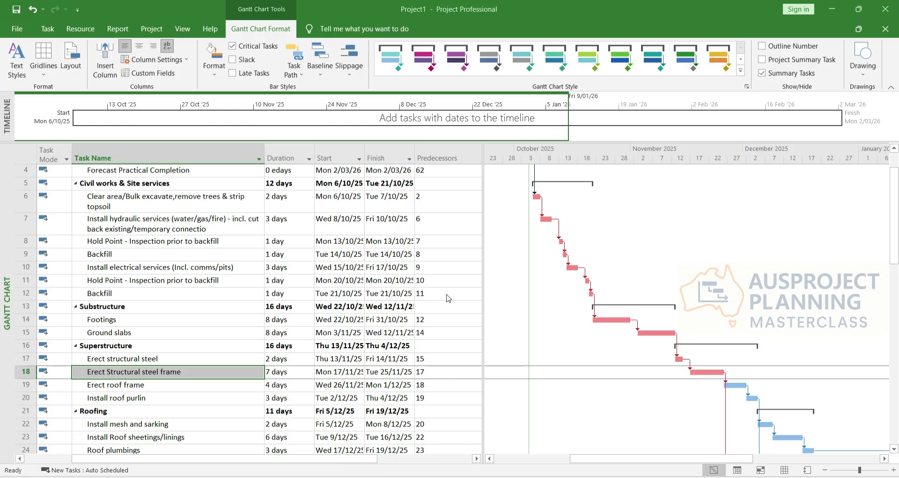
pyautogui.click(173, 399)
pyautogui.scroll(-3, 173, 393)
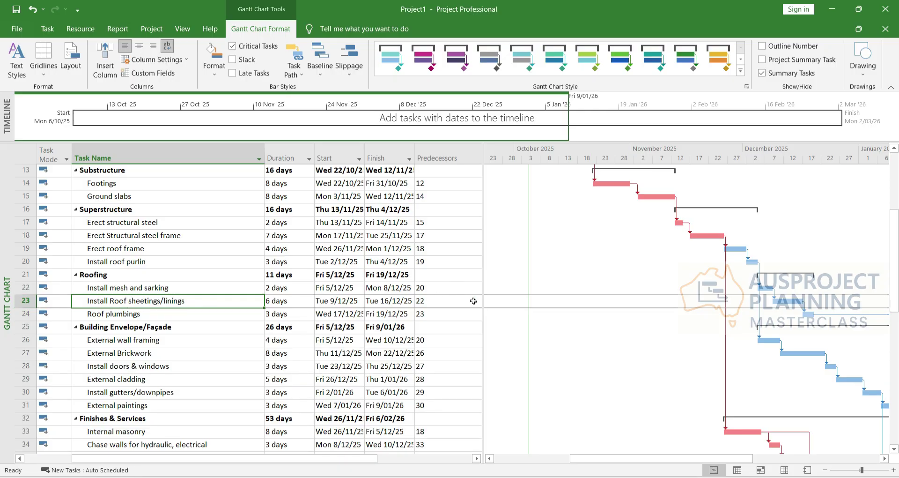
pyautogui.moveTo(483, 307); pyautogui.dragTo(564, 306)
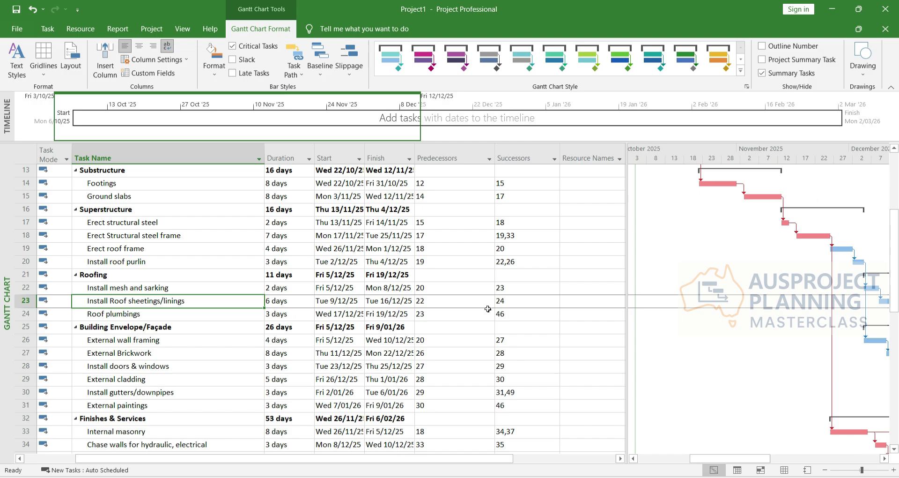
pyautogui.click(515, 301)
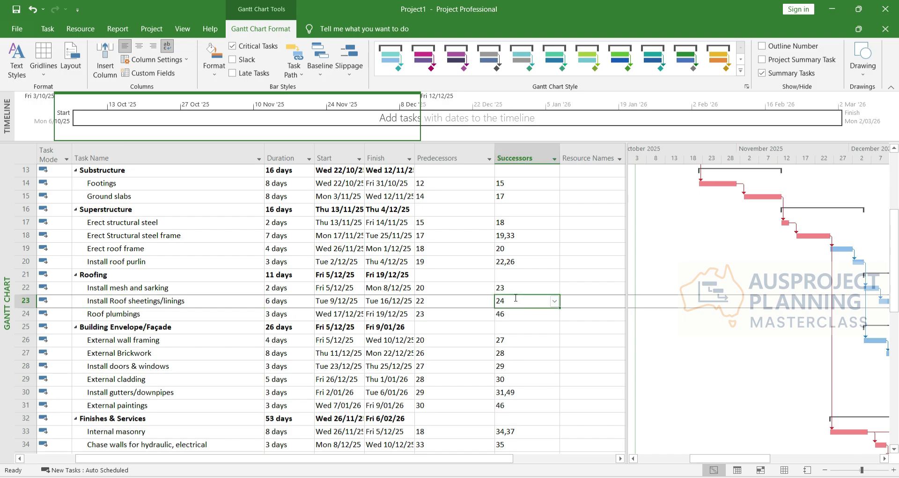
pyautogui.click(135, 432)
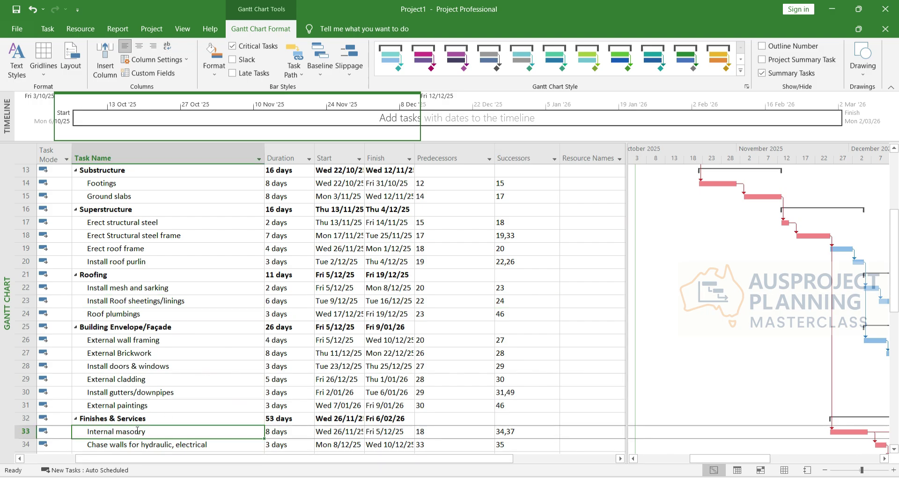
pyautogui.click(513, 300)
pyautogui.click(513, 299)
pyautogui.write(',33')
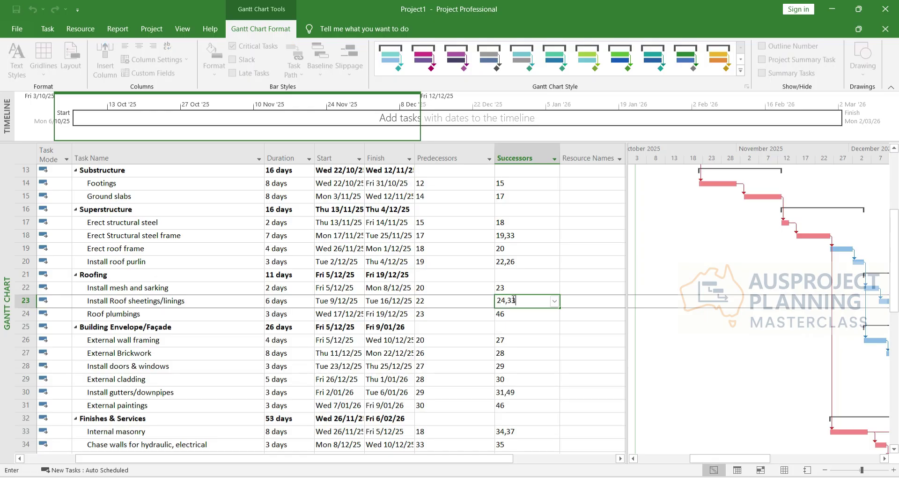
pyautogui.press('Return')
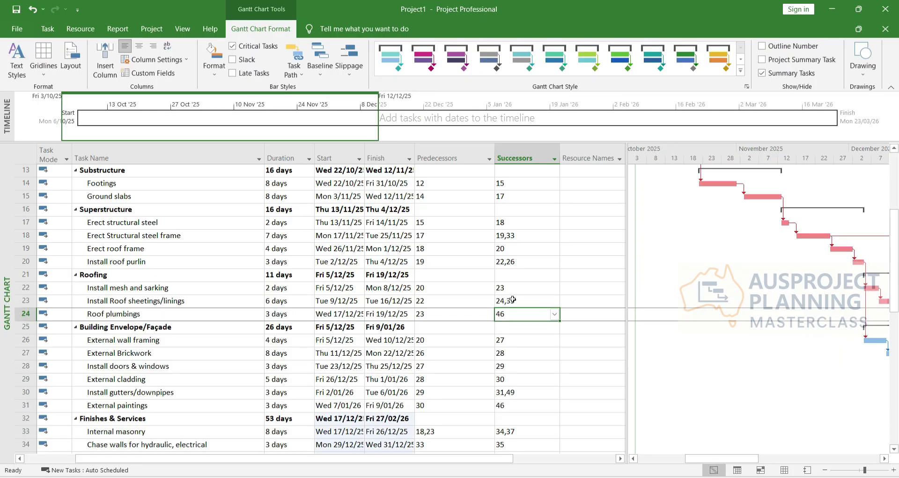
# Examine the Gantt link from Install Roof sheetings/linings to Internal masonry and check Internal masonry's successors
pyautogui.click(203, 302)
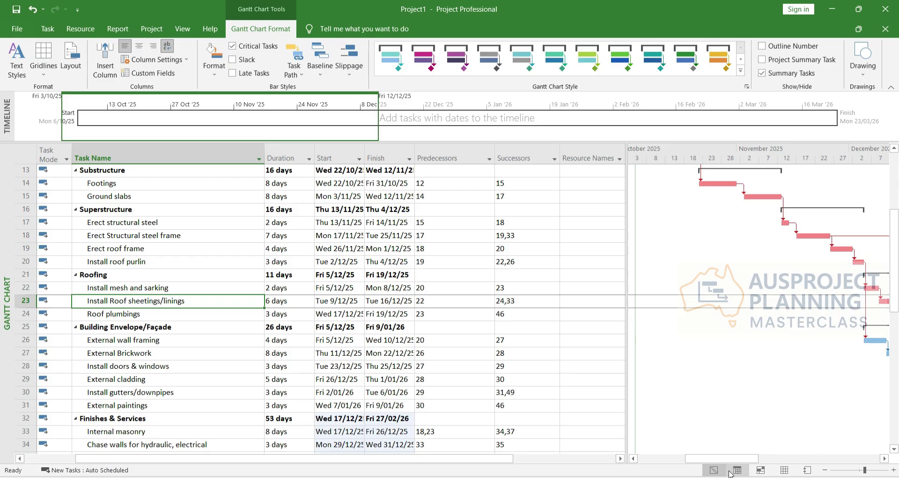
pyautogui.moveTo(729, 459); pyautogui.dragTo(774, 461)
pyautogui.scroll(-1, 741, 374)
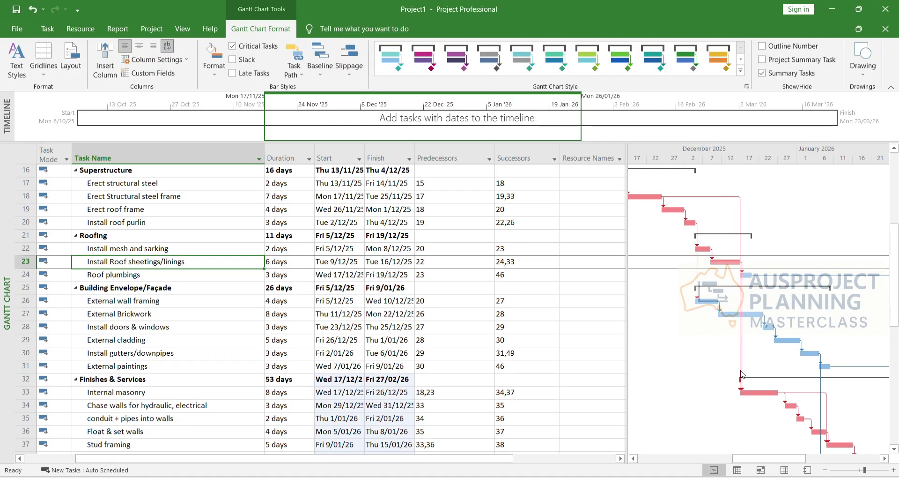
pyautogui.click(757, 391)
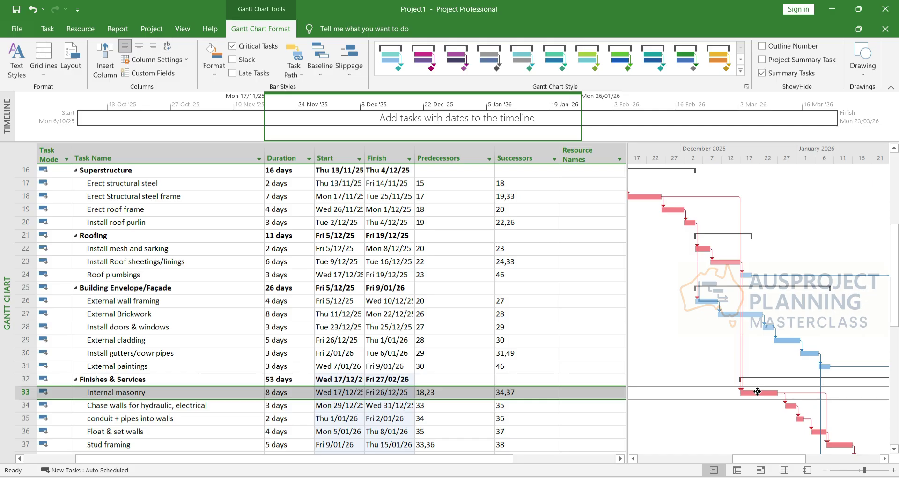
pyautogui.click(222, 393)
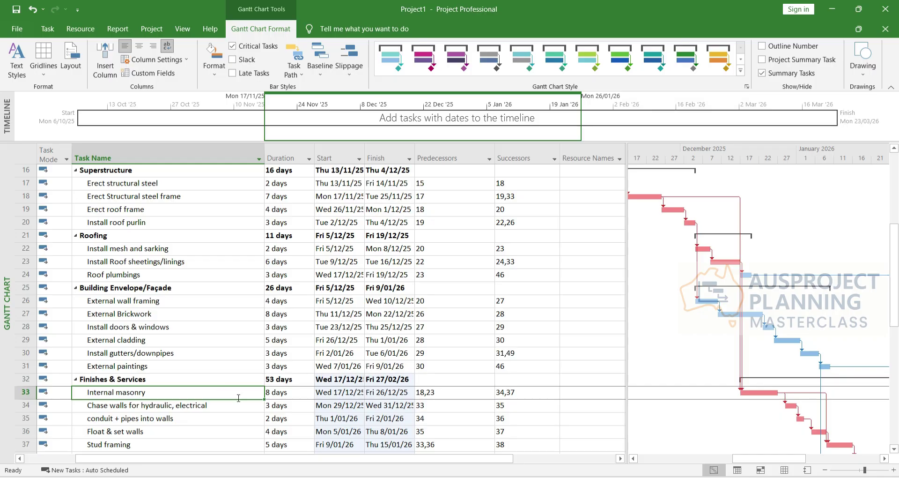
pyautogui.click(507, 392)
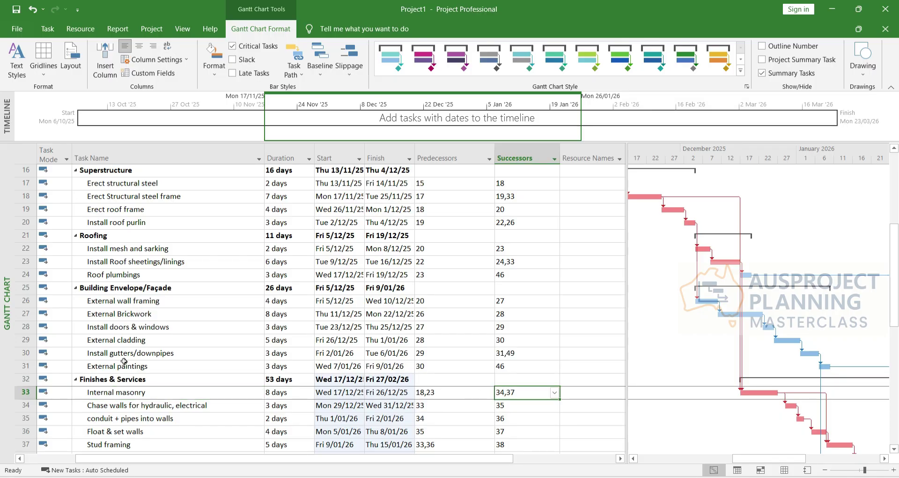
# Link Internal masonry to External Brickwork so that the brickwork follows the masonry
pyautogui.click(121, 404)
pyautogui.click(123, 391)
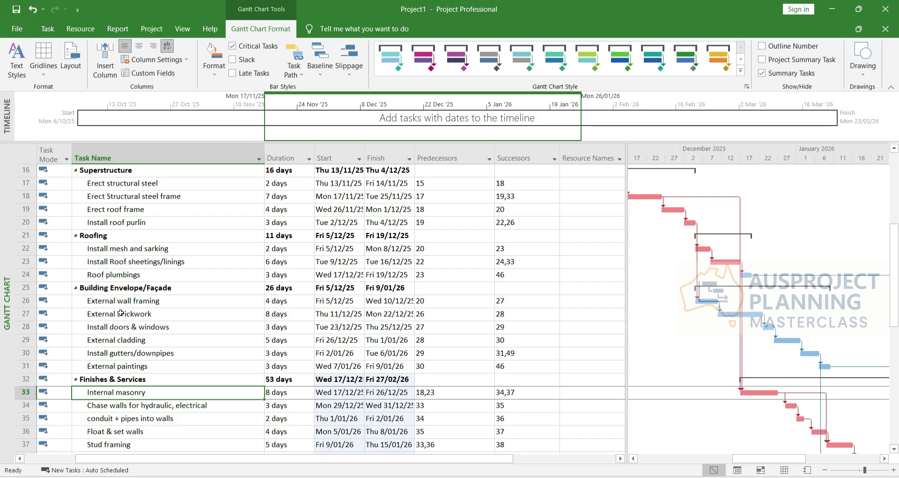
pyautogui.keyDown('ctrl'); pyautogui.click(121, 313); pyautogui.keyUp('ctrl')
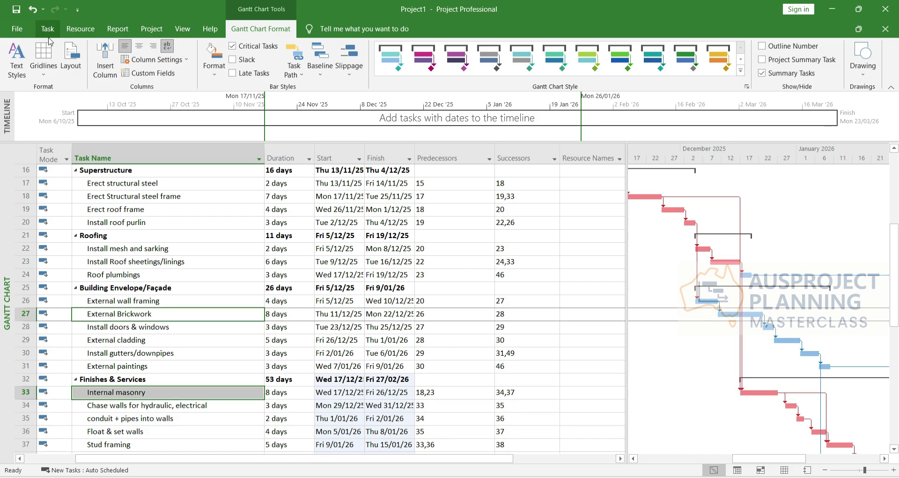
pyautogui.click(51, 30)
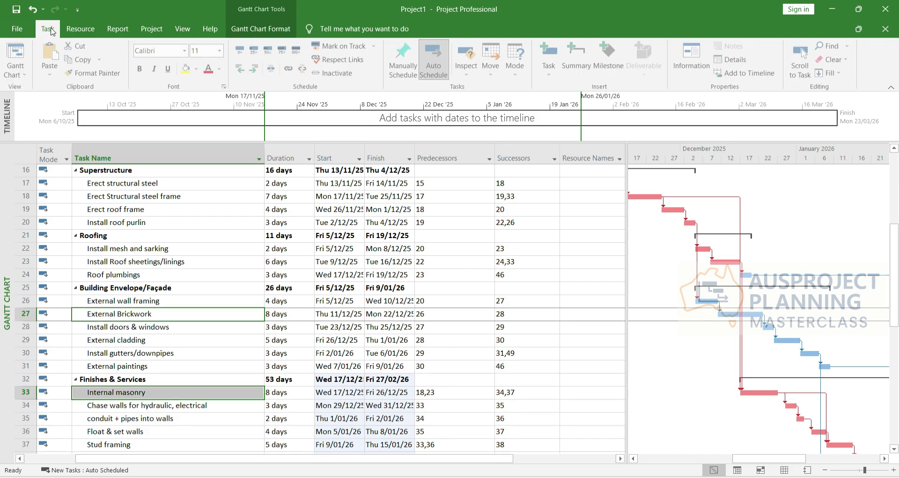
pyautogui.click(290, 71)
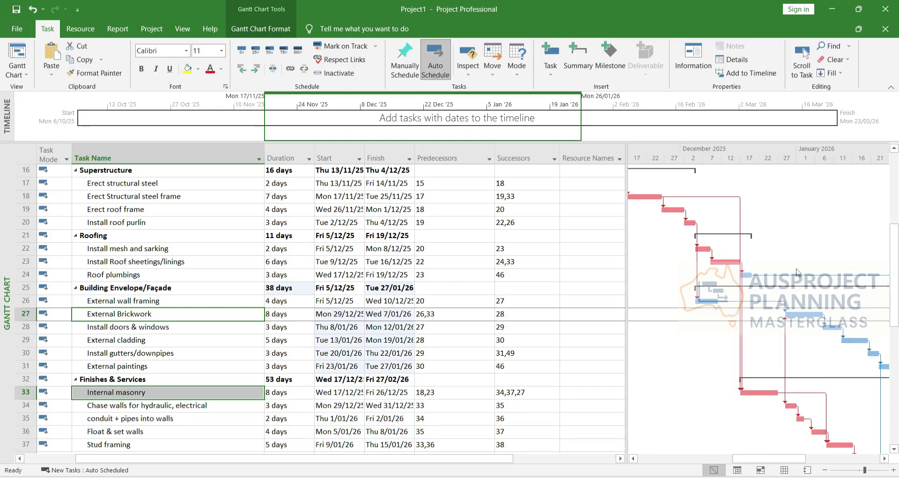
# Examine the Gantt bars and links of External Brickwork, External wall framing, Install Roof sheetings/linings and Internal masonry
pyautogui.click(791, 314)
pyautogui.click(711, 301)
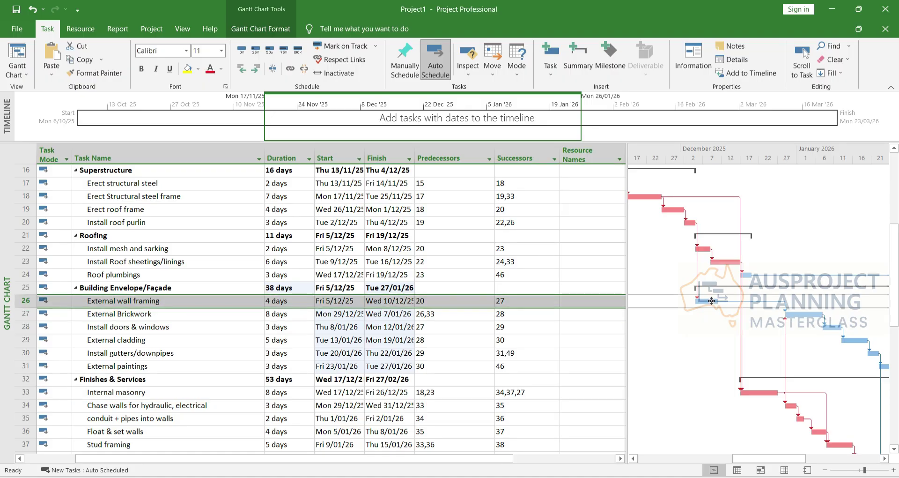
pyautogui.click(724, 259)
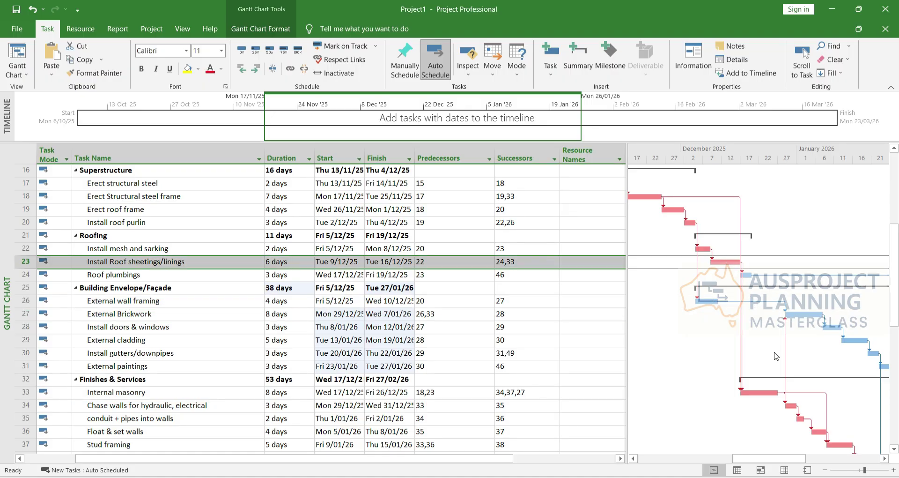
pyautogui.click(751, 392)
pyautogui.moveTo(751, 392)
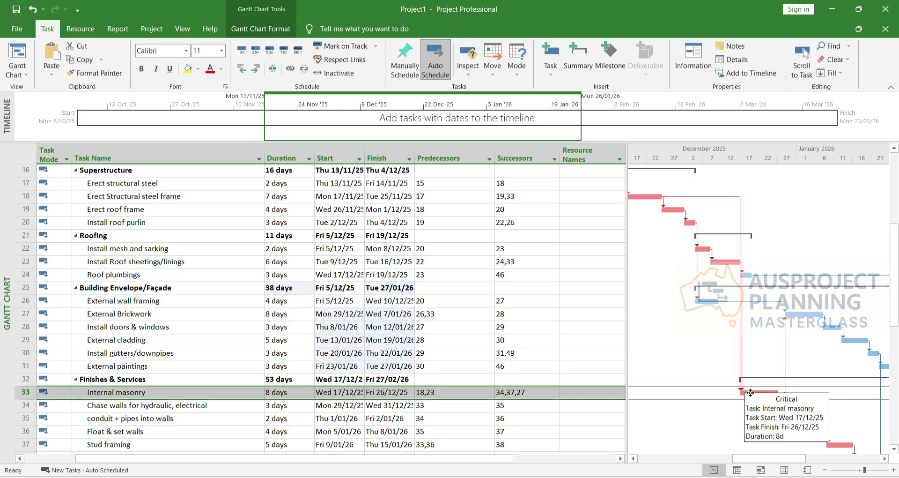
# Widen the Gantt chart area beside the task table to show the bars following External Brickwork
pyautogui.click(796, 312)
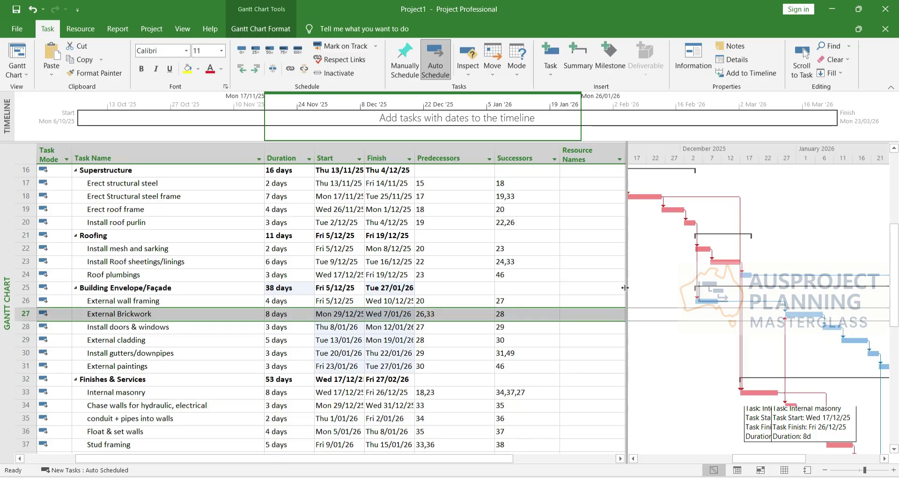
pyautogui.moveTo(625, 288); pyautogui.dragTo(568, 287)
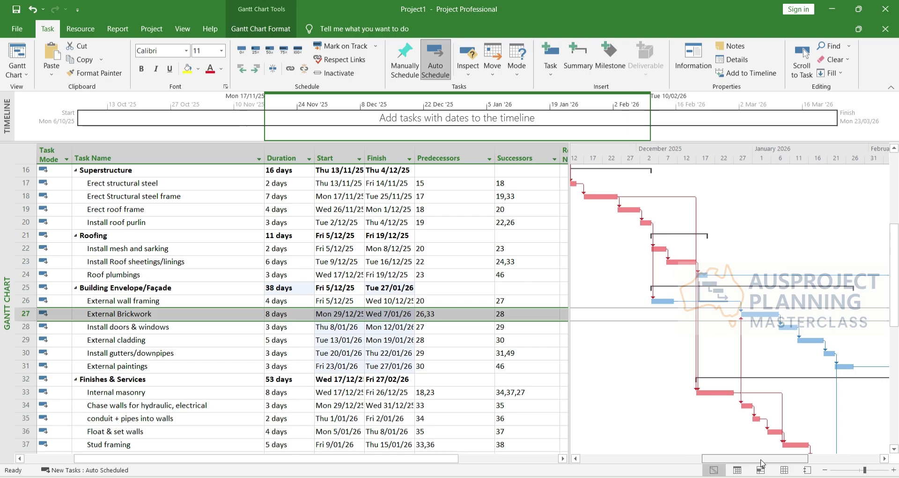
pyautogui.moveTo(760, 461)
pyautogui.mouseDown()
pyautogui.moveTo(768, 461)
pyautogui.moveTo(752, 468)
pyautogui.mouseUp()
# Add Install gutters/downpipes (task 30) as a second predecessor of Roof plumbings, alongside task 23
pyautogui.click(206, 249)
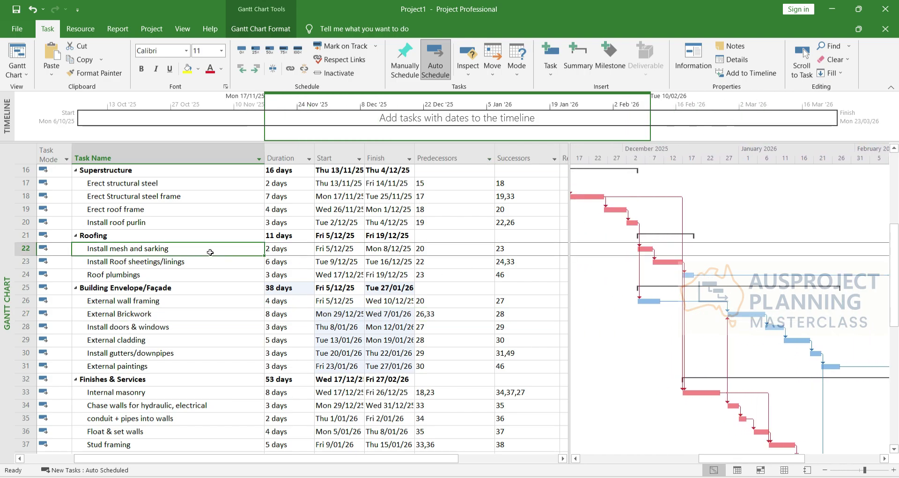
pyautogui.click(179, 274)
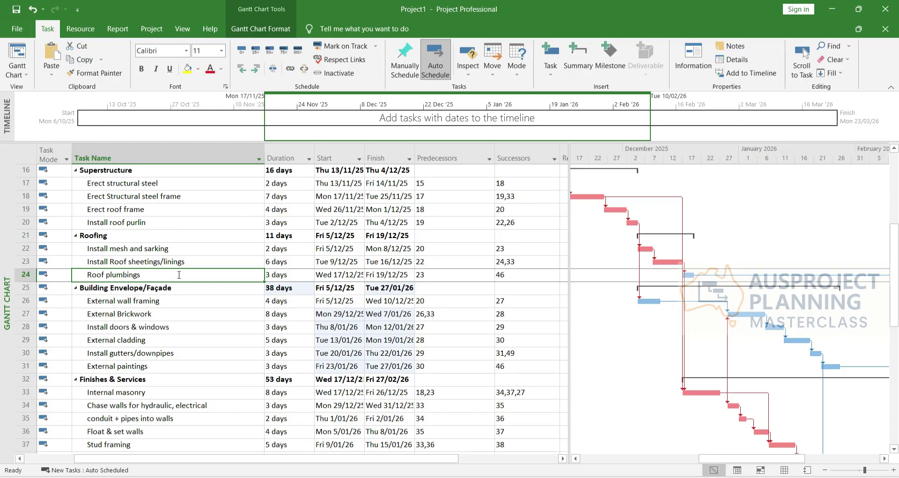
pyautogui.click(448, 277)
pyautogui.click(448, 276)
pyautogui.write(',')
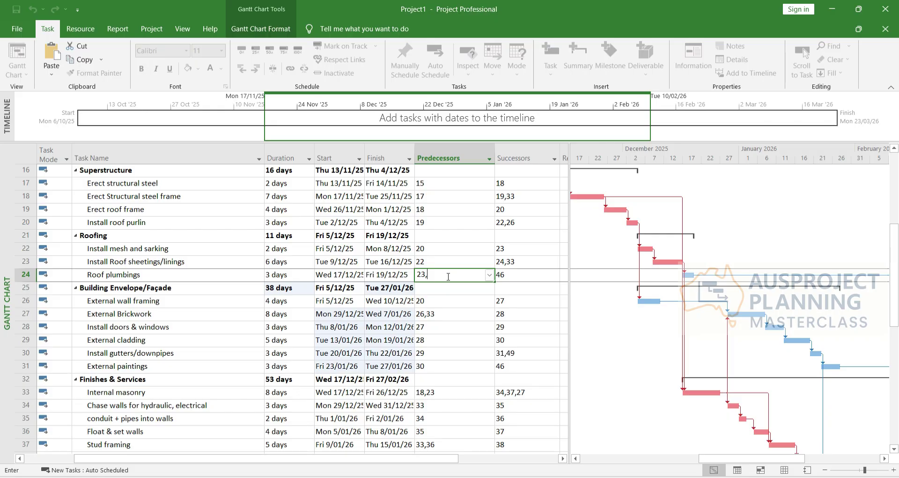
pyautogui.write('30')
pyautogui.press('Return')
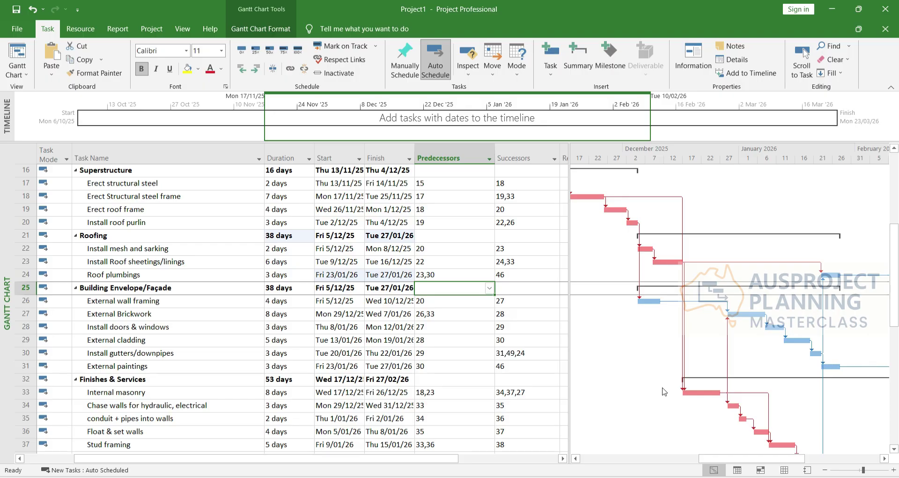
# Check the print preview of the whole schedule and return to the Gantt chart
pyautogui.scroll(5, 287, 355)
pyautogui.scroll(1, 288, 355)
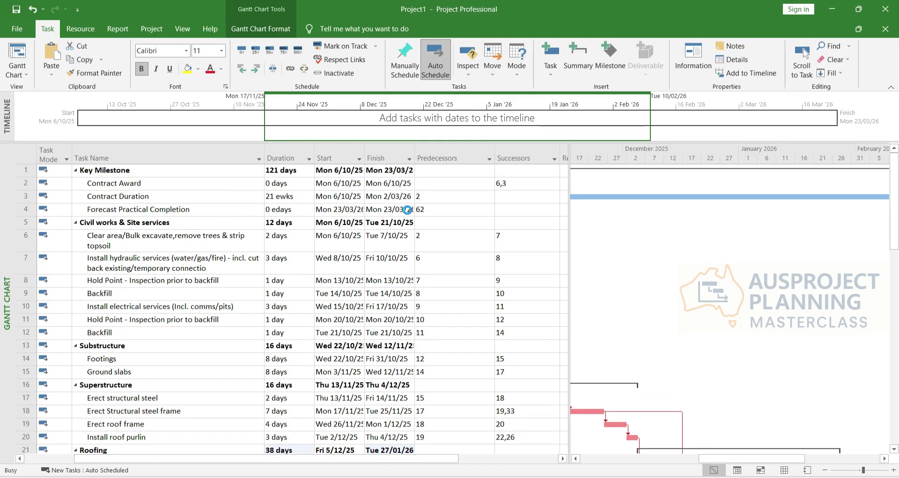
pyautogui.hotkey('ctrl', 'p')
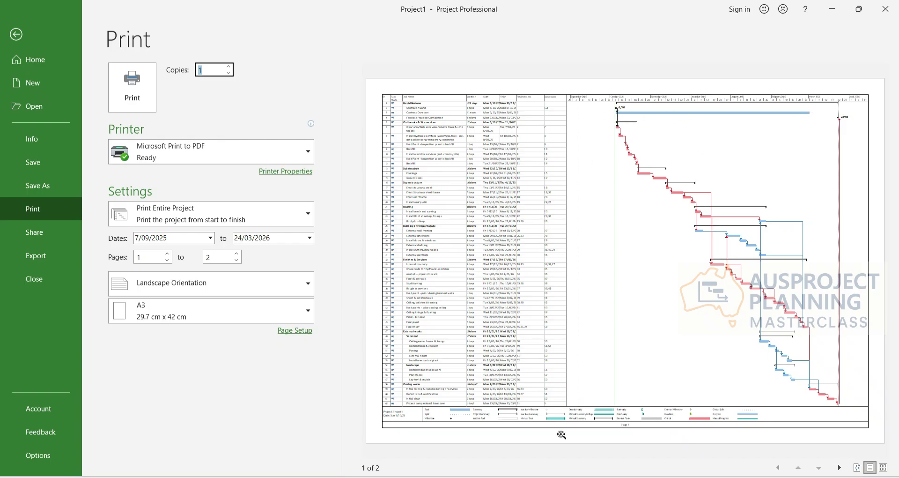
pyautogui.click(21, 40)
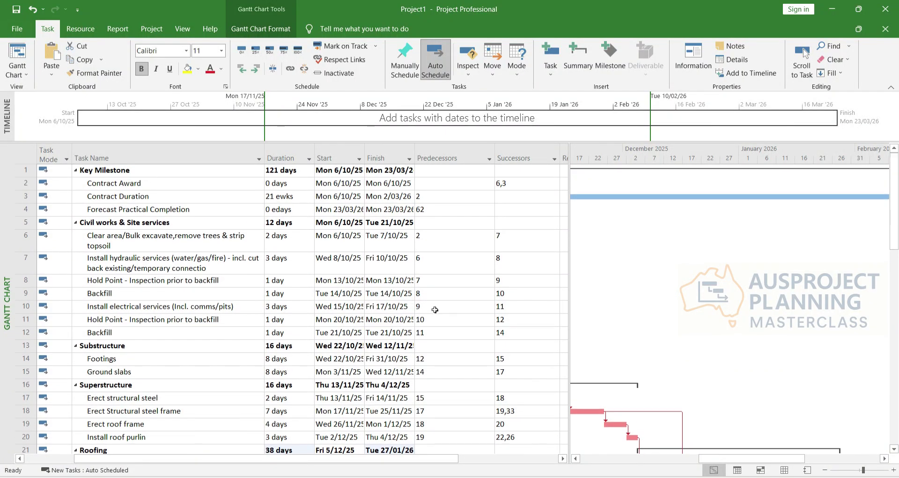
# Try Contract Duration values of 22 ewks and 23 ewks against the Forecast Practical Completion finish date
pyautogui.click(284, 208)
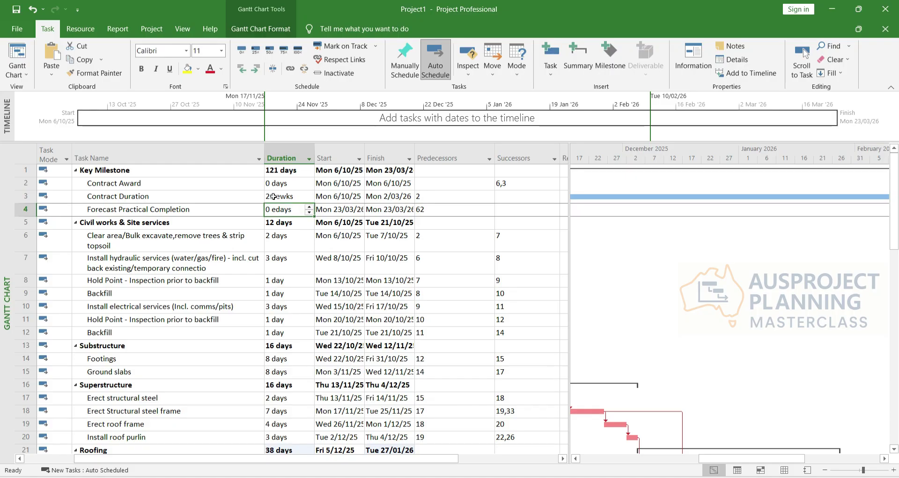
pyautogui.click(277, 196)
pyautogui.click(365, 211)
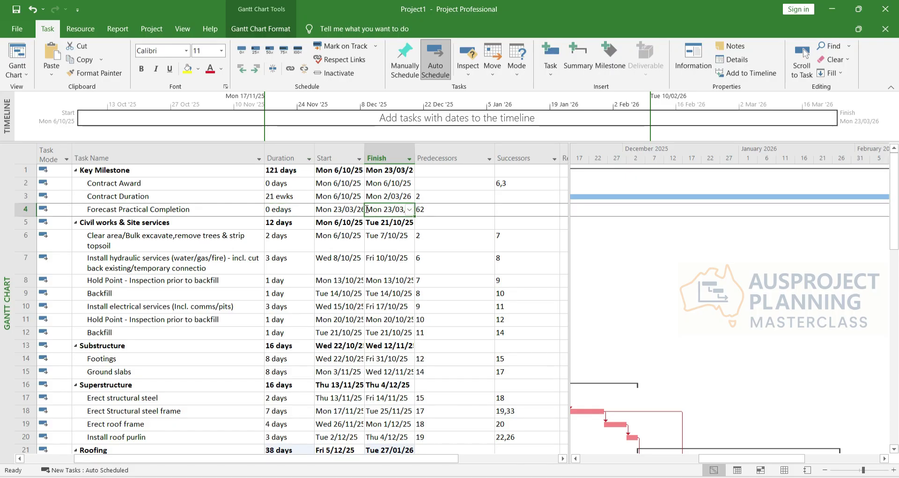
pyautogui.click(289, 196)
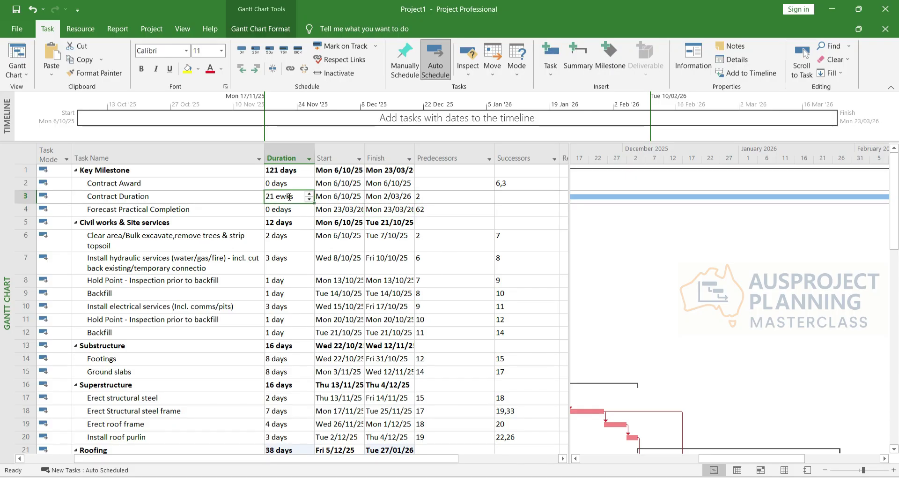
pyautogui.write('22 ewks')
pyautogui.press('Return')
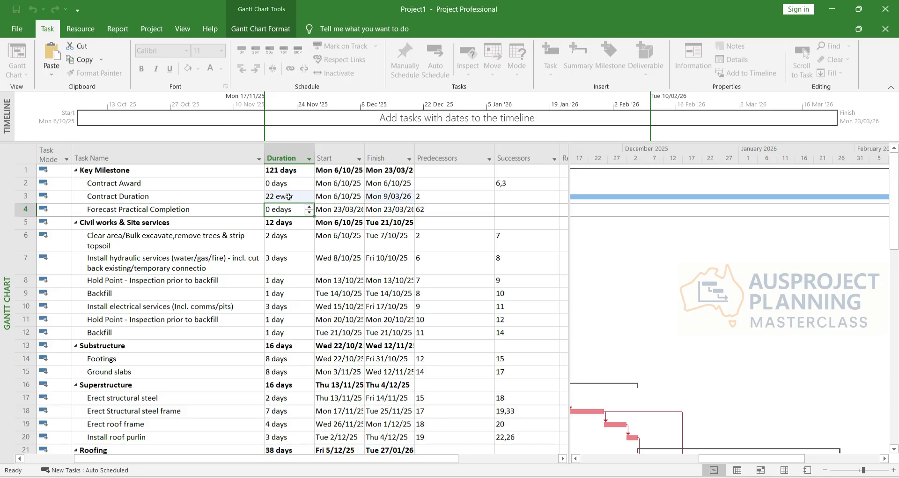
pyautogui.click(289, 196)
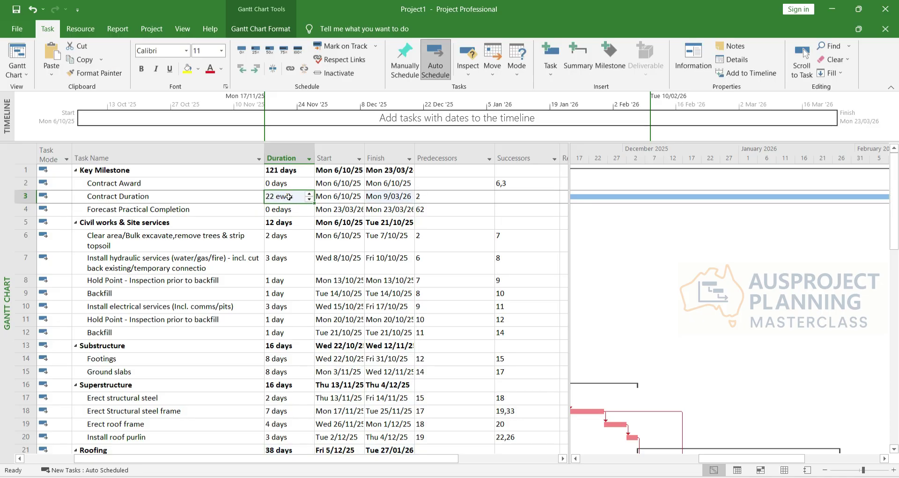
pyautogui.write('23 ewks')
pyautogui.press('Return')
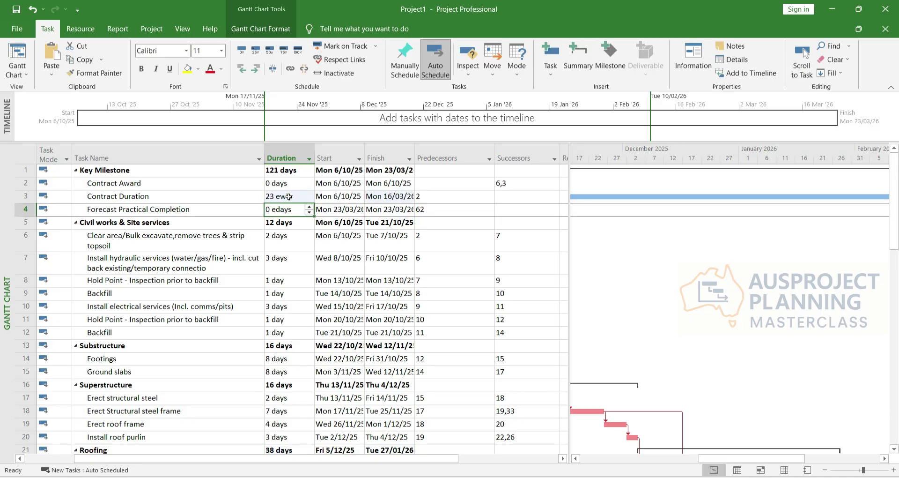
# Set the duration of the Contract Duration task to 24 ewks and check its bar on the Gantt chart
pyautogui.click(289, 196)
pyautogui.write('24 ewks')
pyautogui.press('Return')
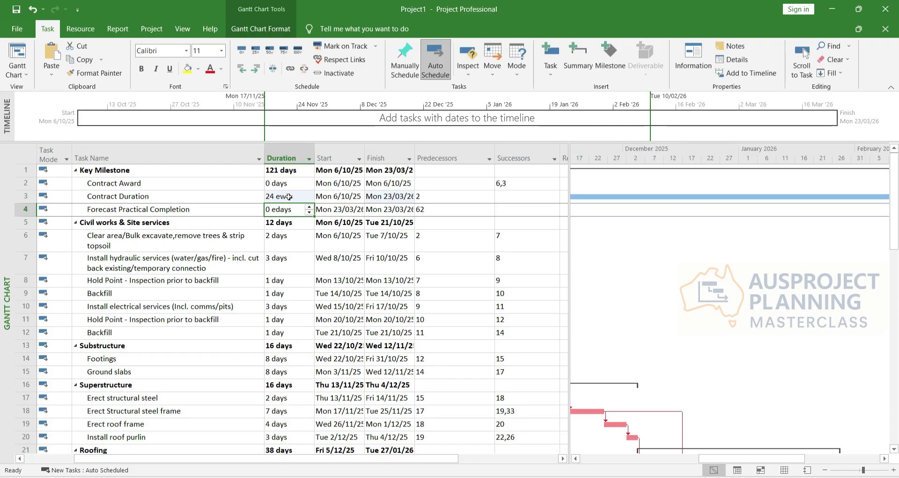
pyautogui.click(289, 197)
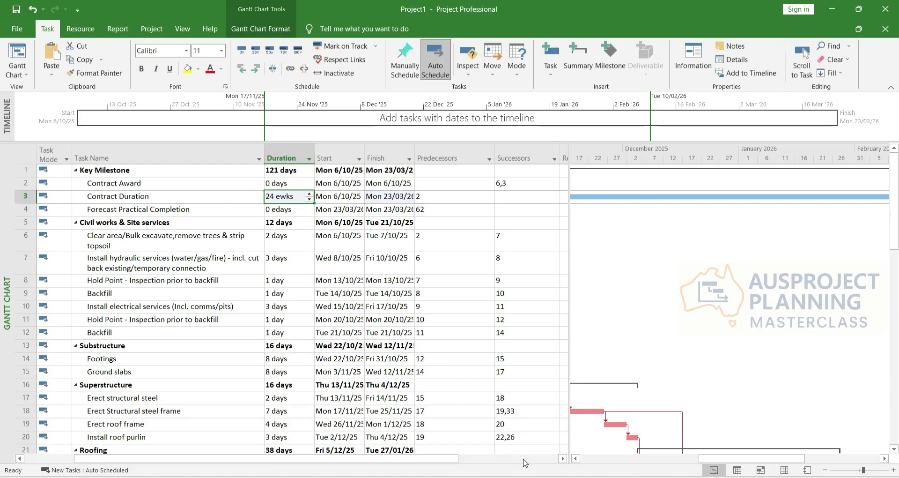
pyautogui.moveTo(726, 459); pyautogui.dragTo(754, 457)
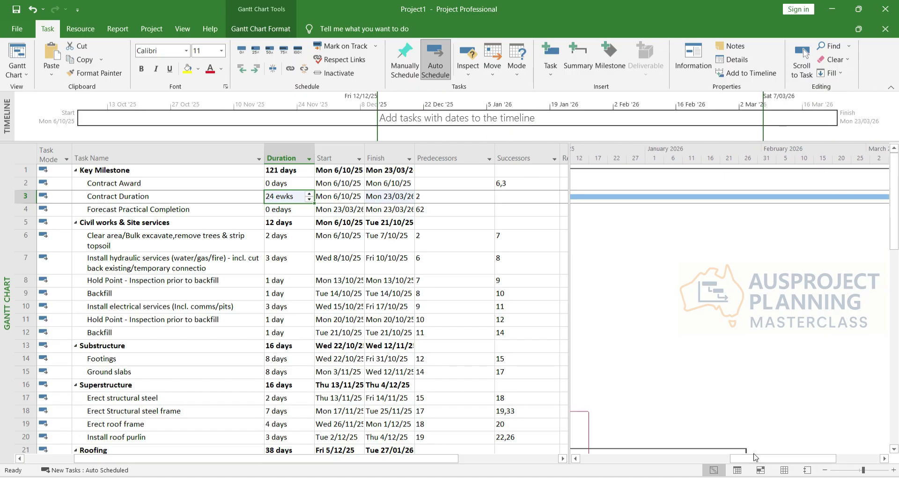